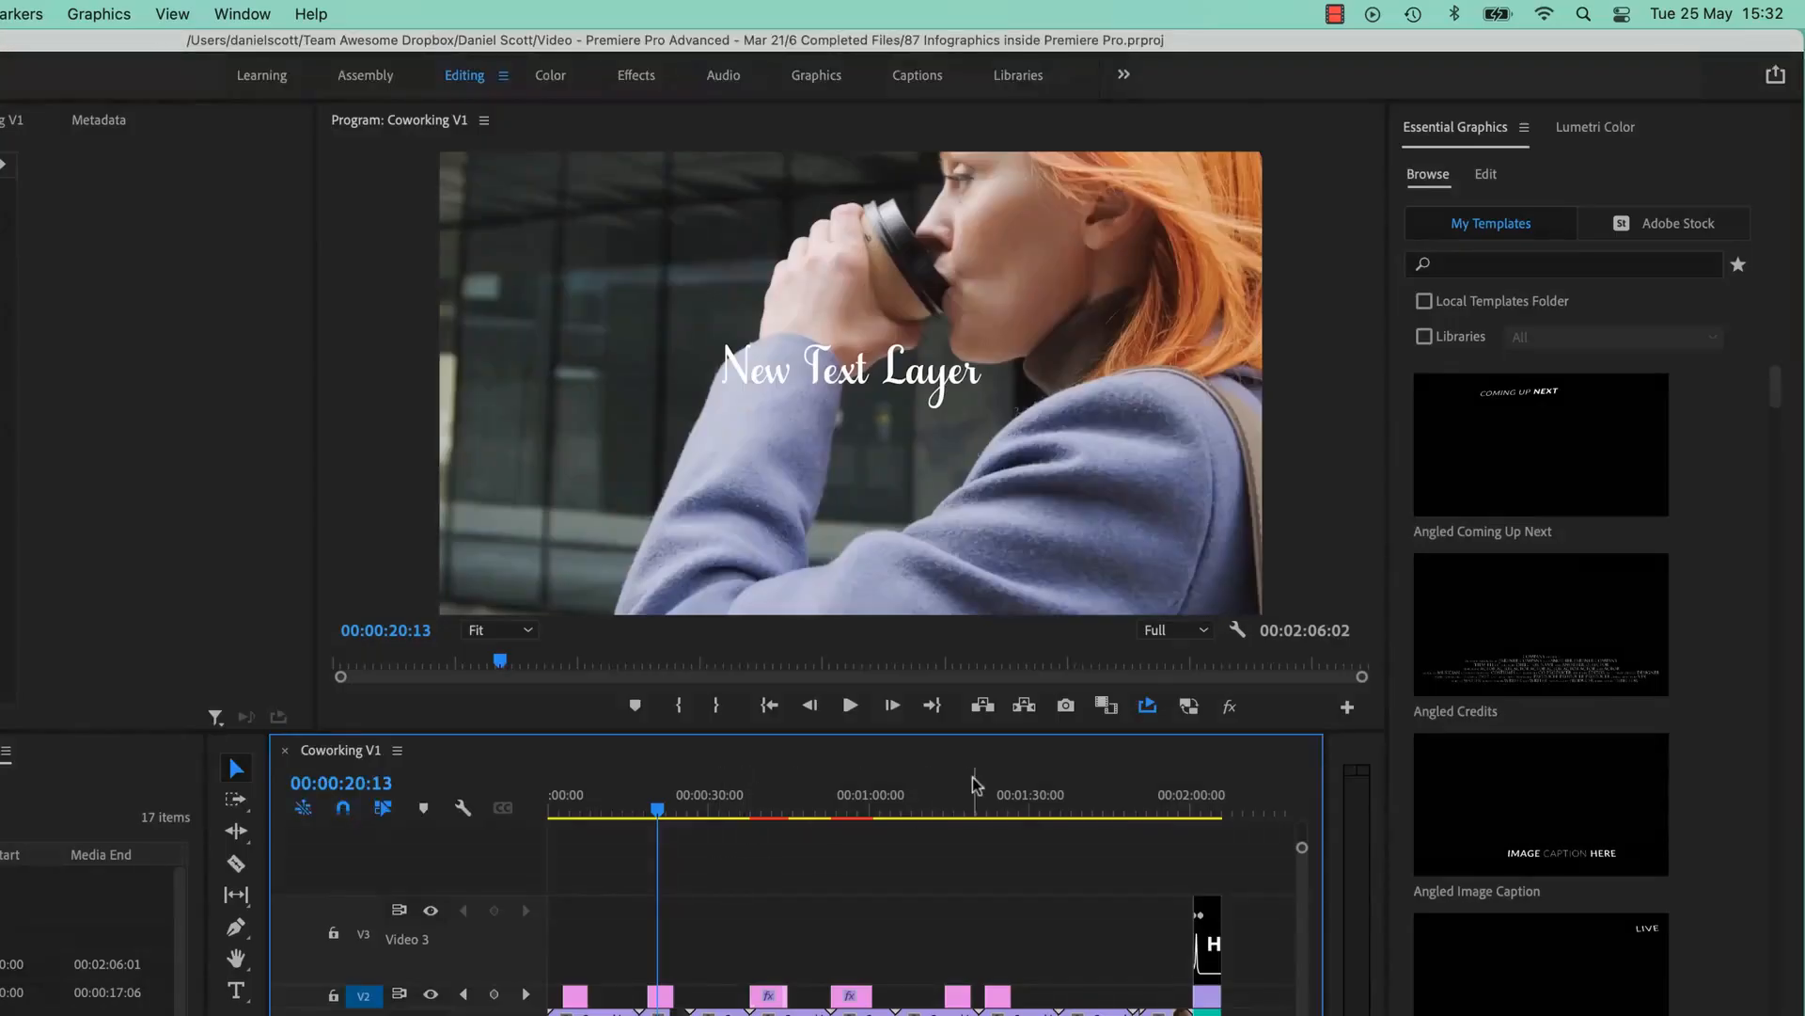
Move the playhead to about 00:01:37:19 and search the free Adobe Stock graphics templates for "infographic".
left_click_drag(983, 806, 1071, 816)
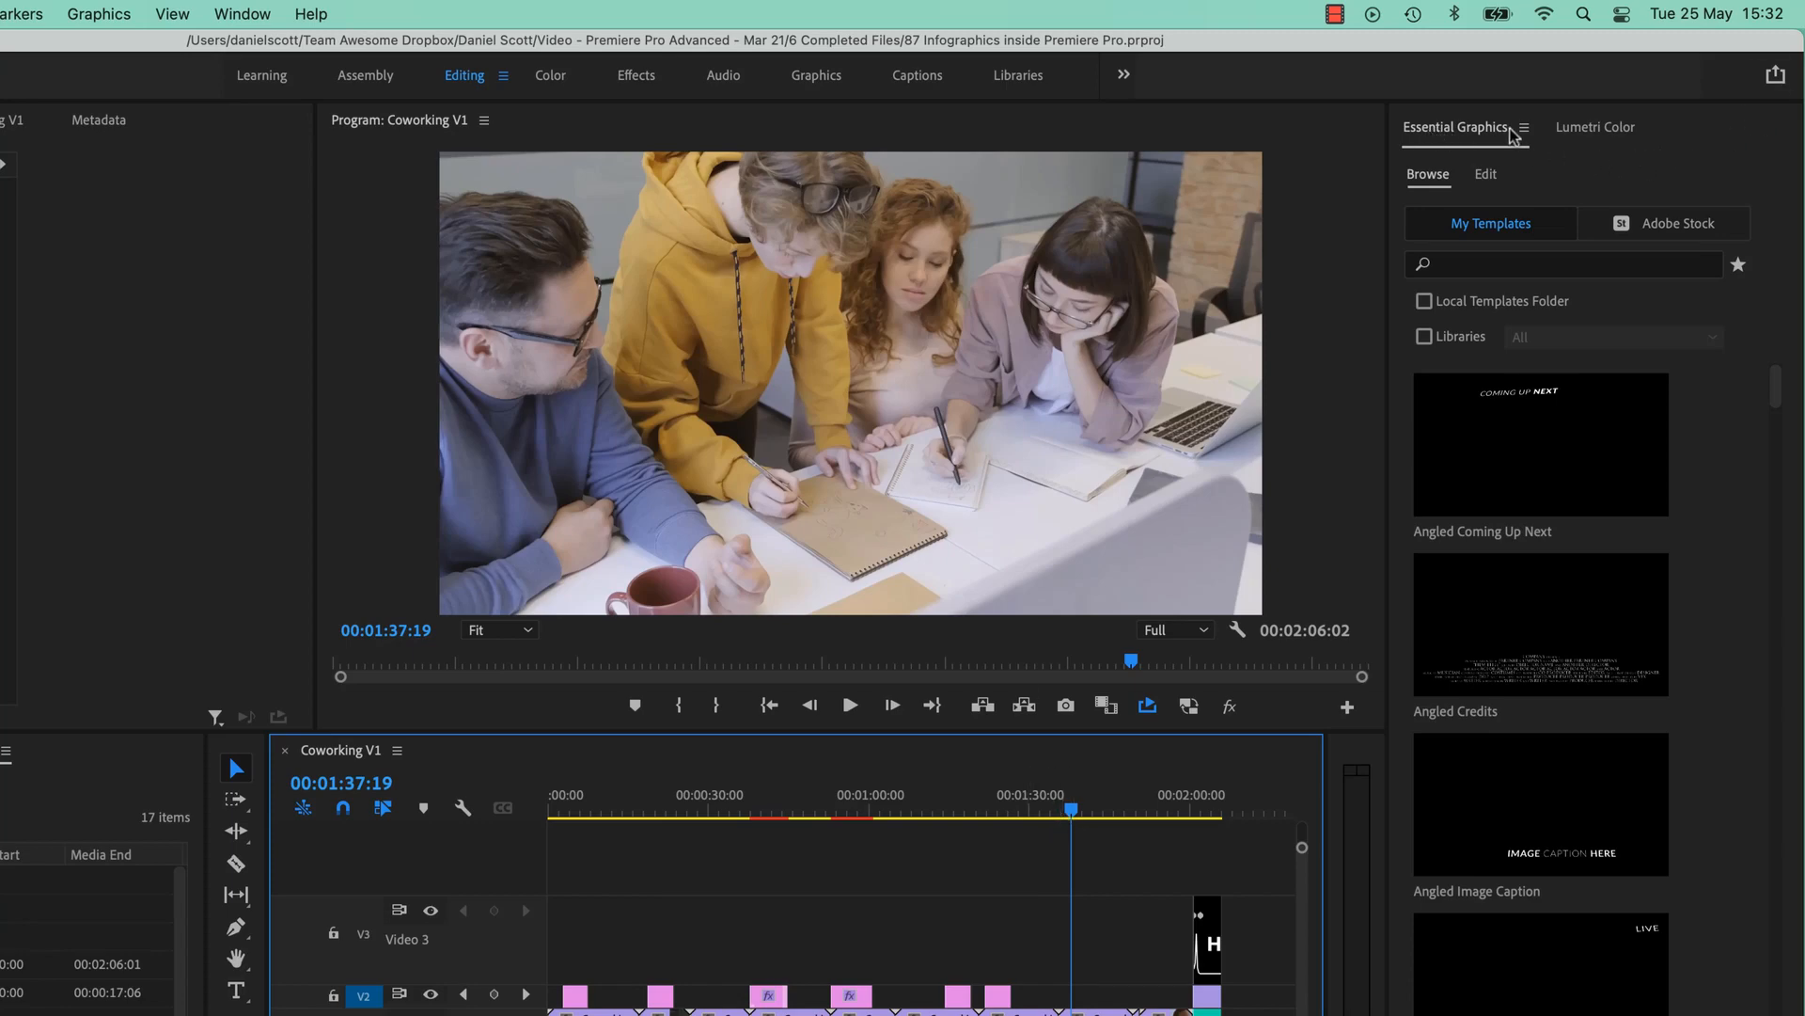
left_click(1431, 181)
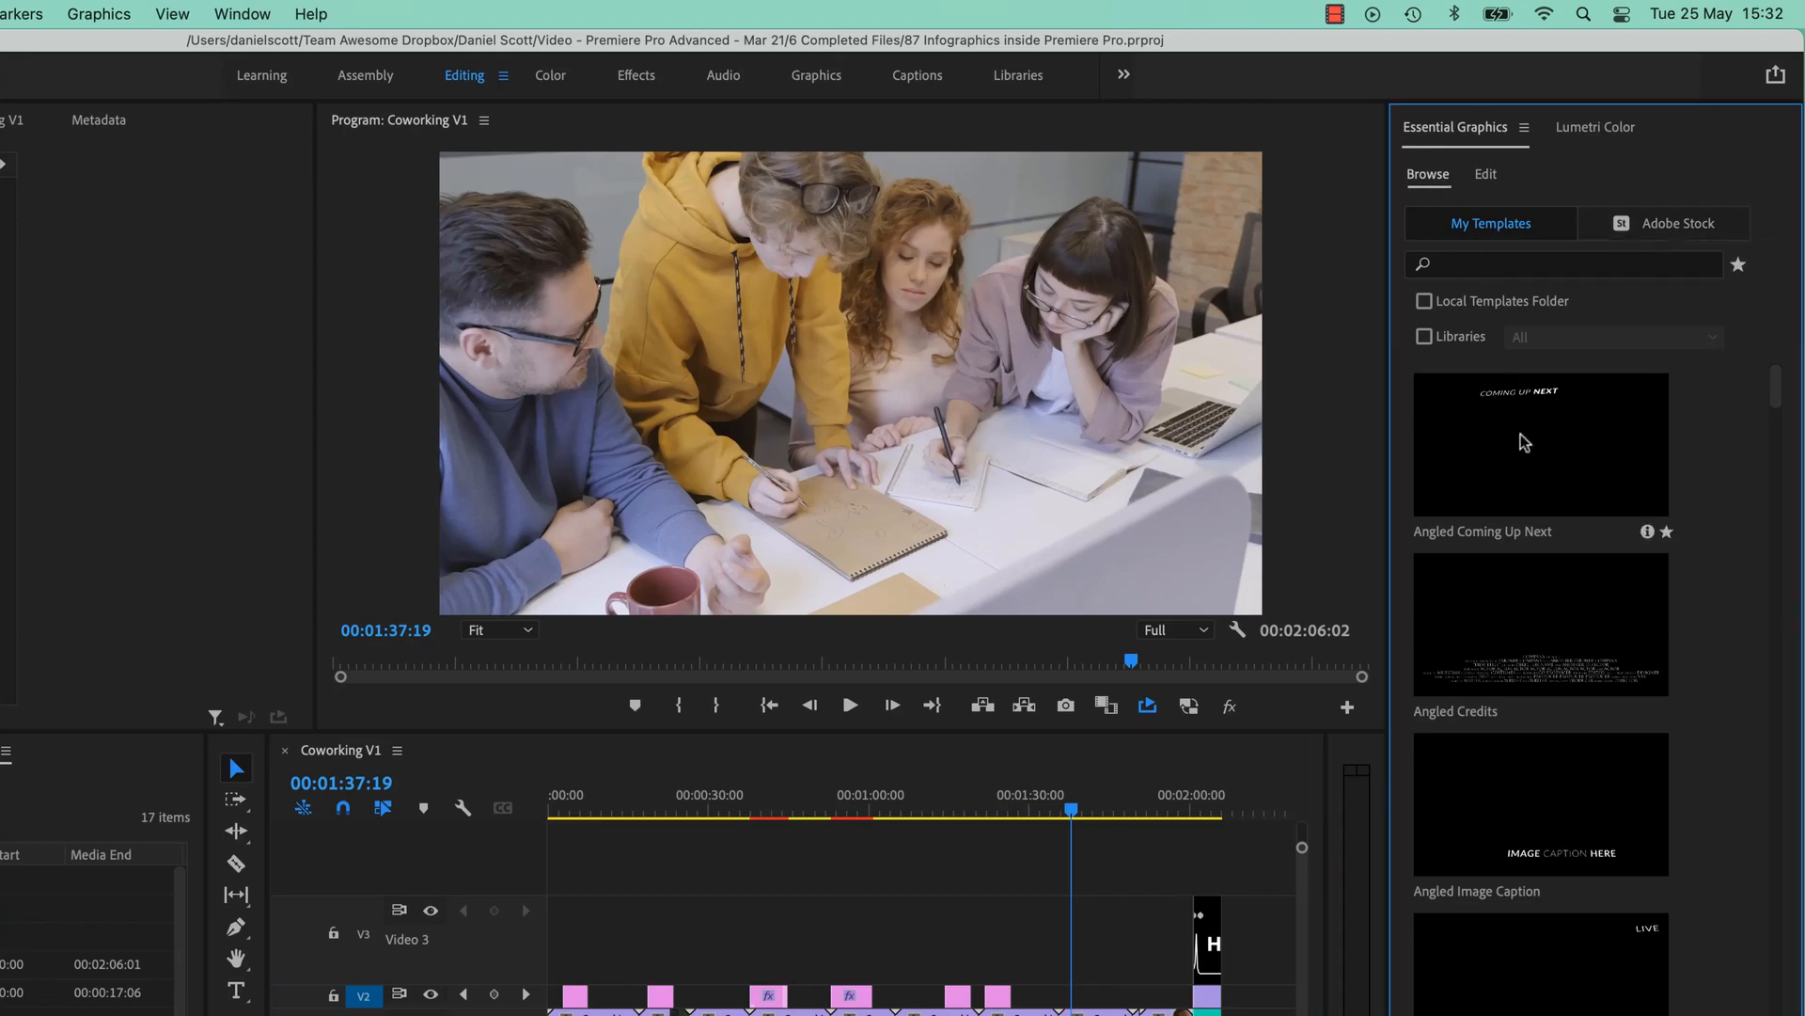
left_click(1671, 234)
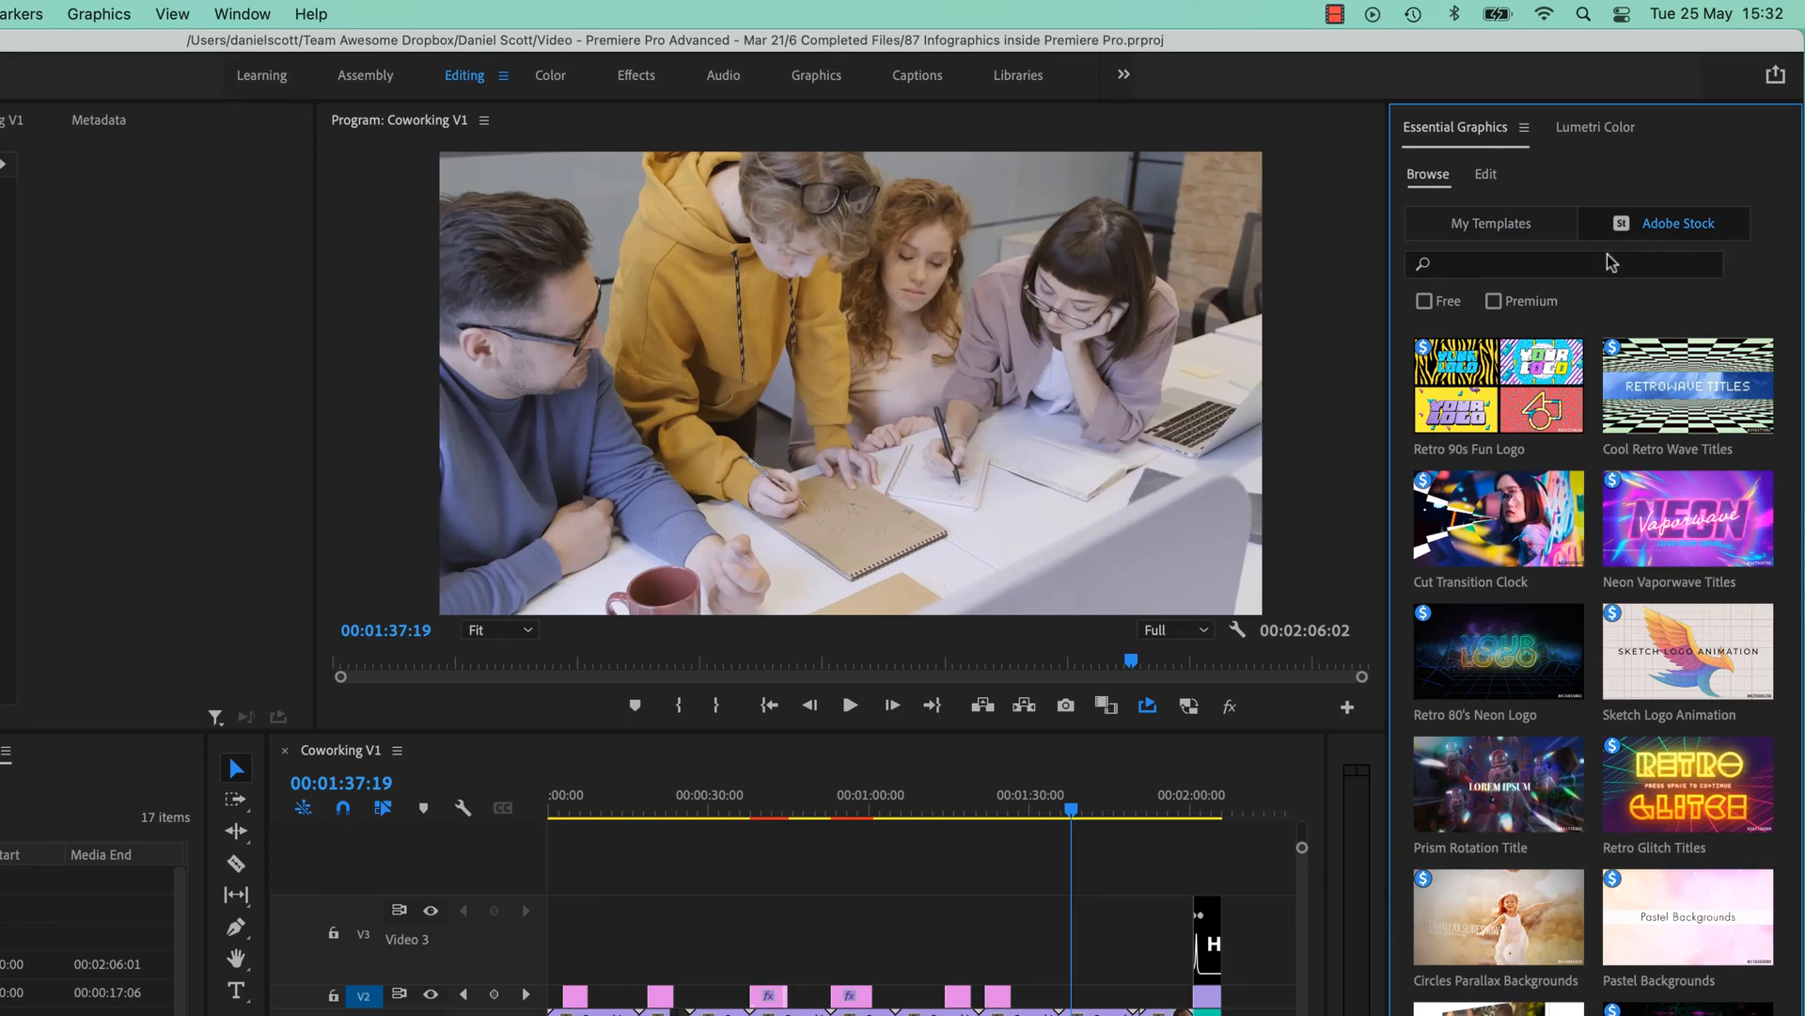
left_click(1443, 303)
left_click(1475, 266)
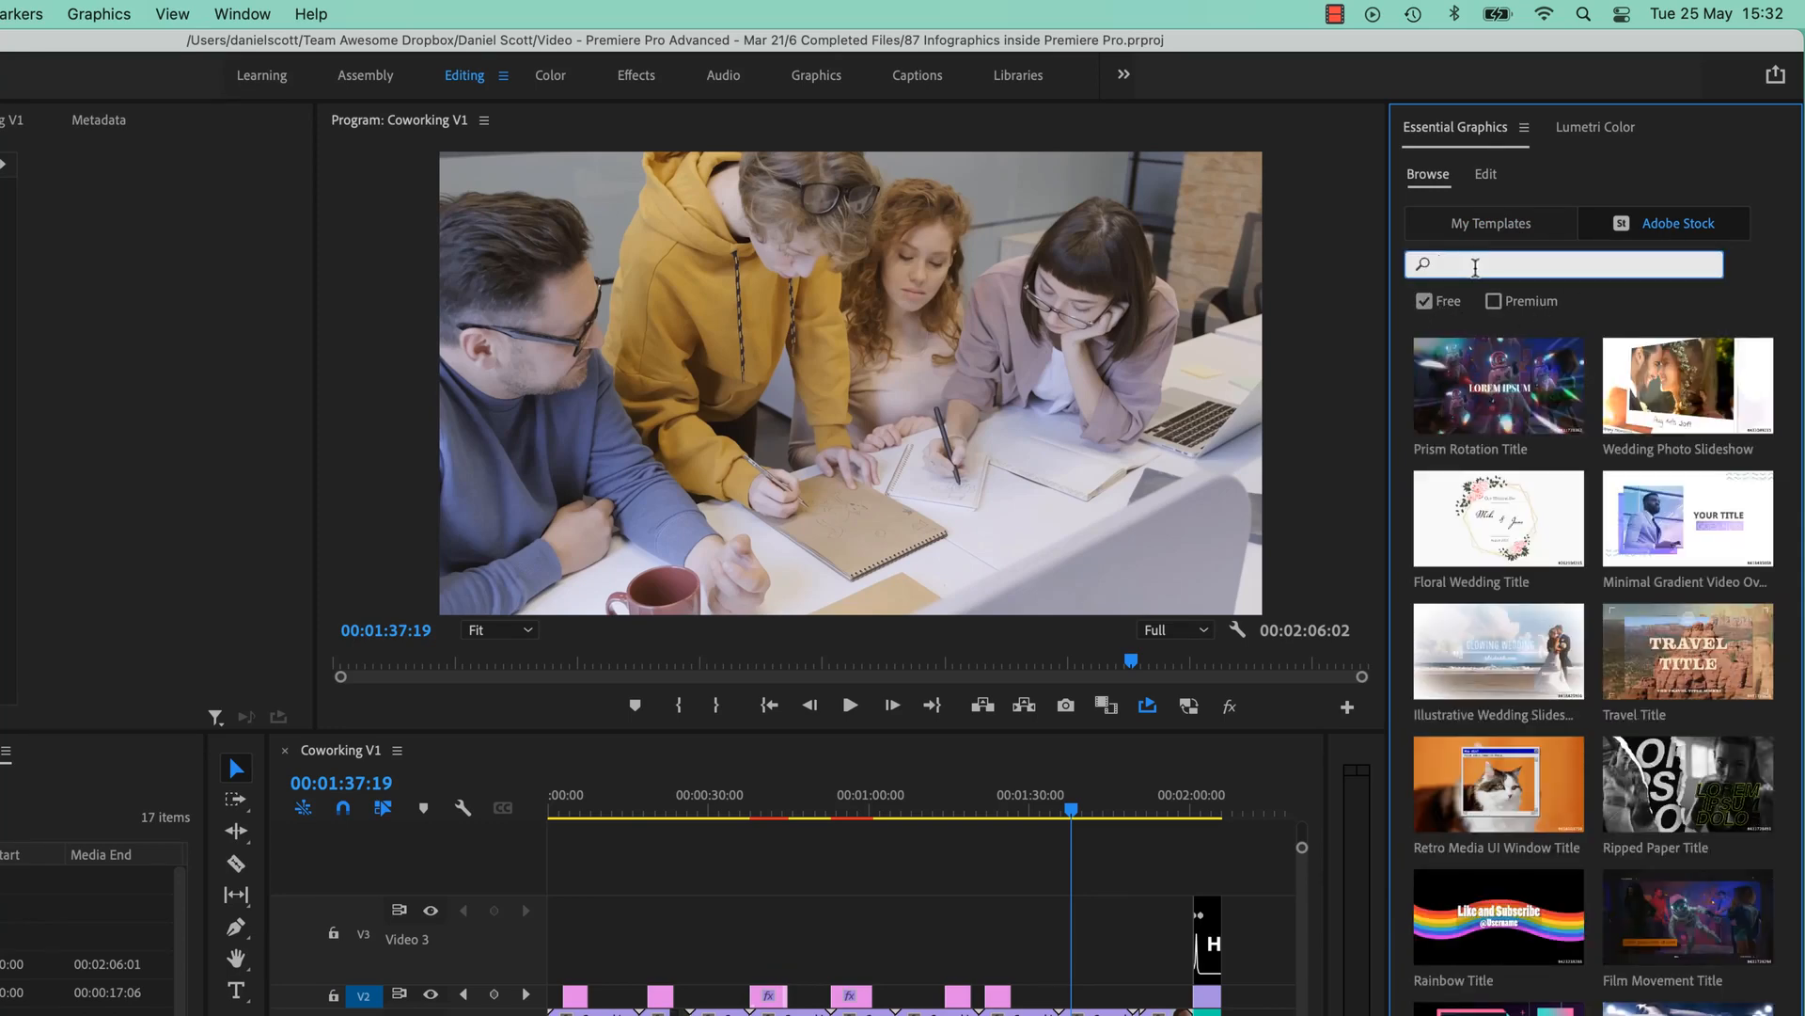
type("infographic")
key("Return")
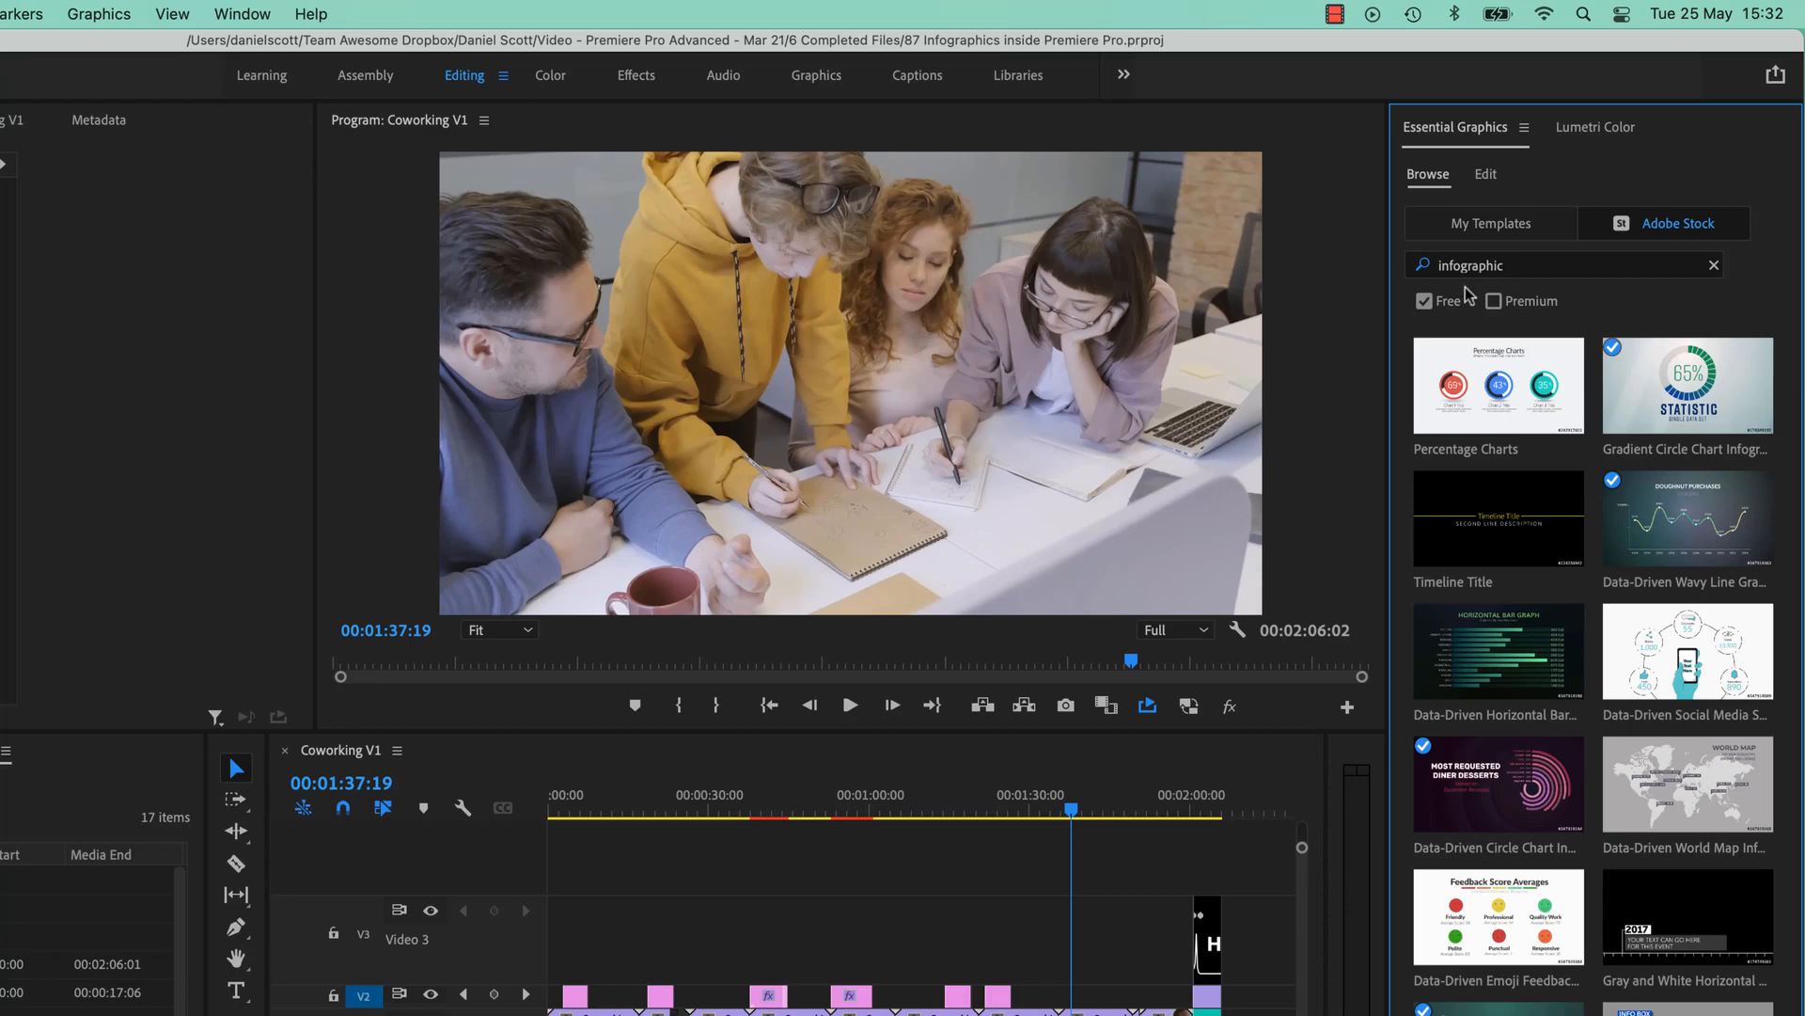
Add the Gradient Circle Chart Infographic template to track V2 so that it covers the playhead at 00:01:37:19.
mouse_move(1679, 405)
mouse_move(1732, 451)
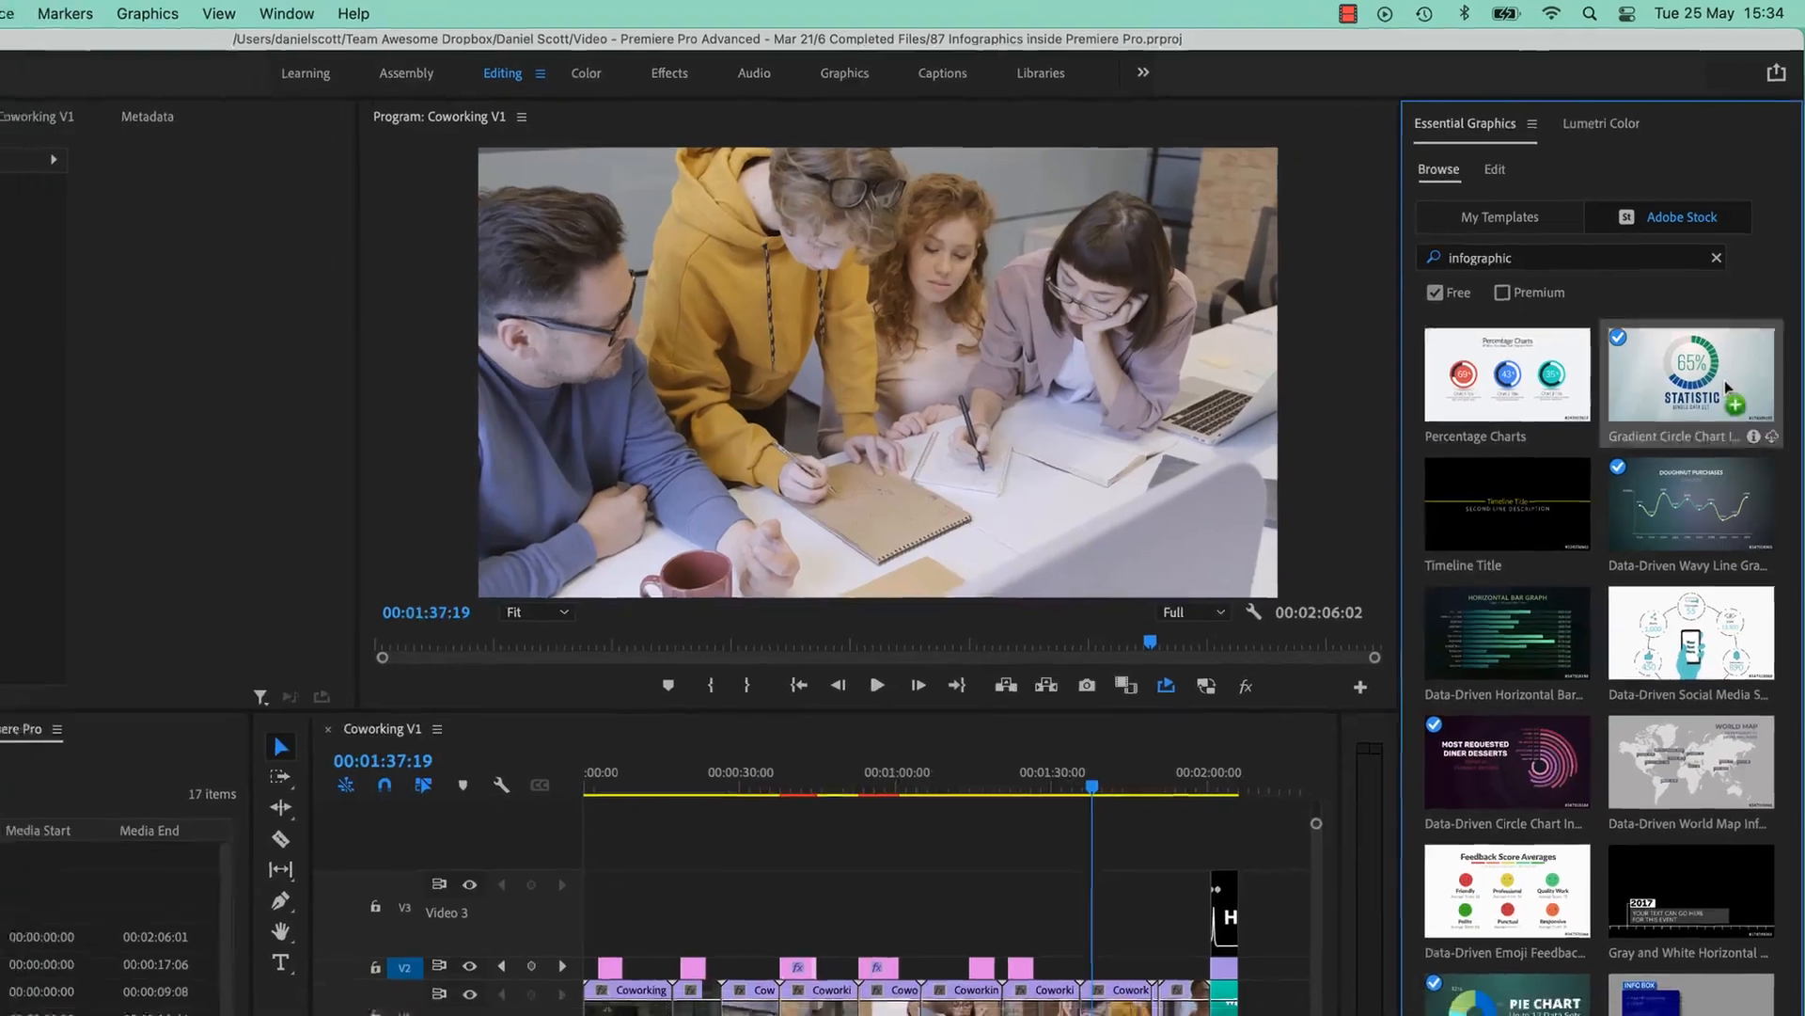
left_click_drag(1728, 387, 1086, 973)
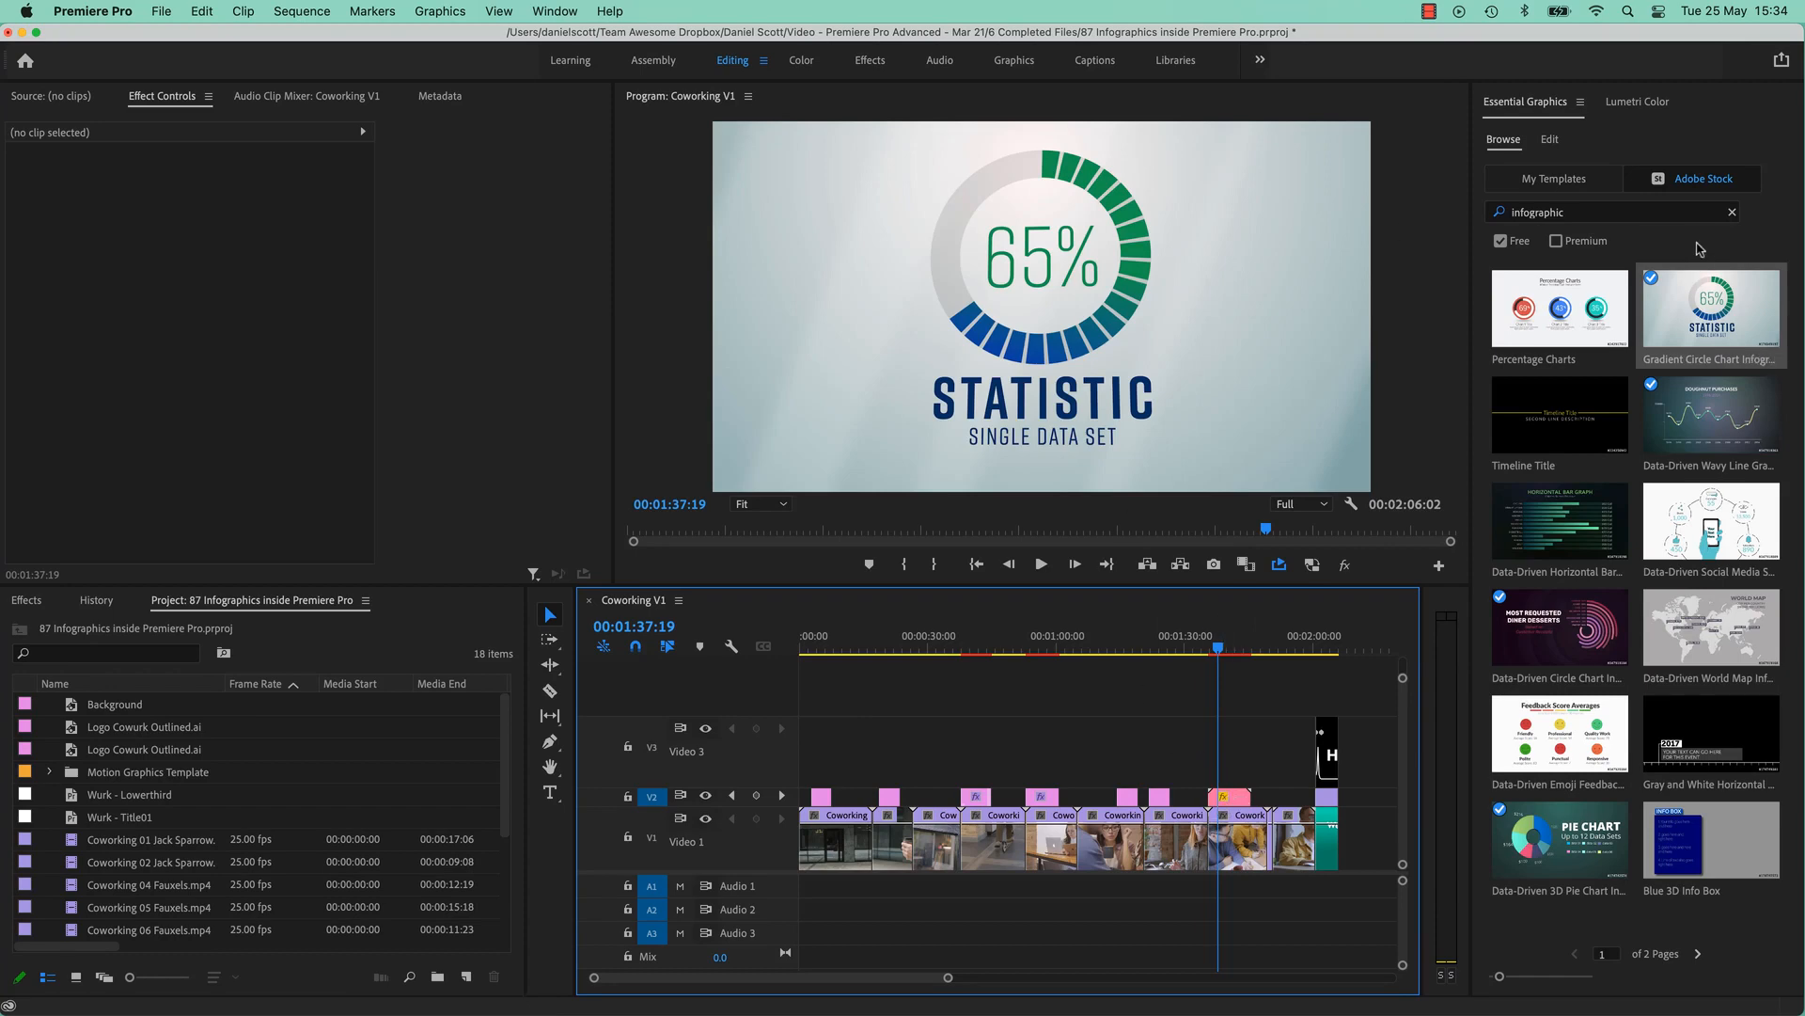
Search the installed graphics in My Templates for "circle".
left_click(1542, 181)
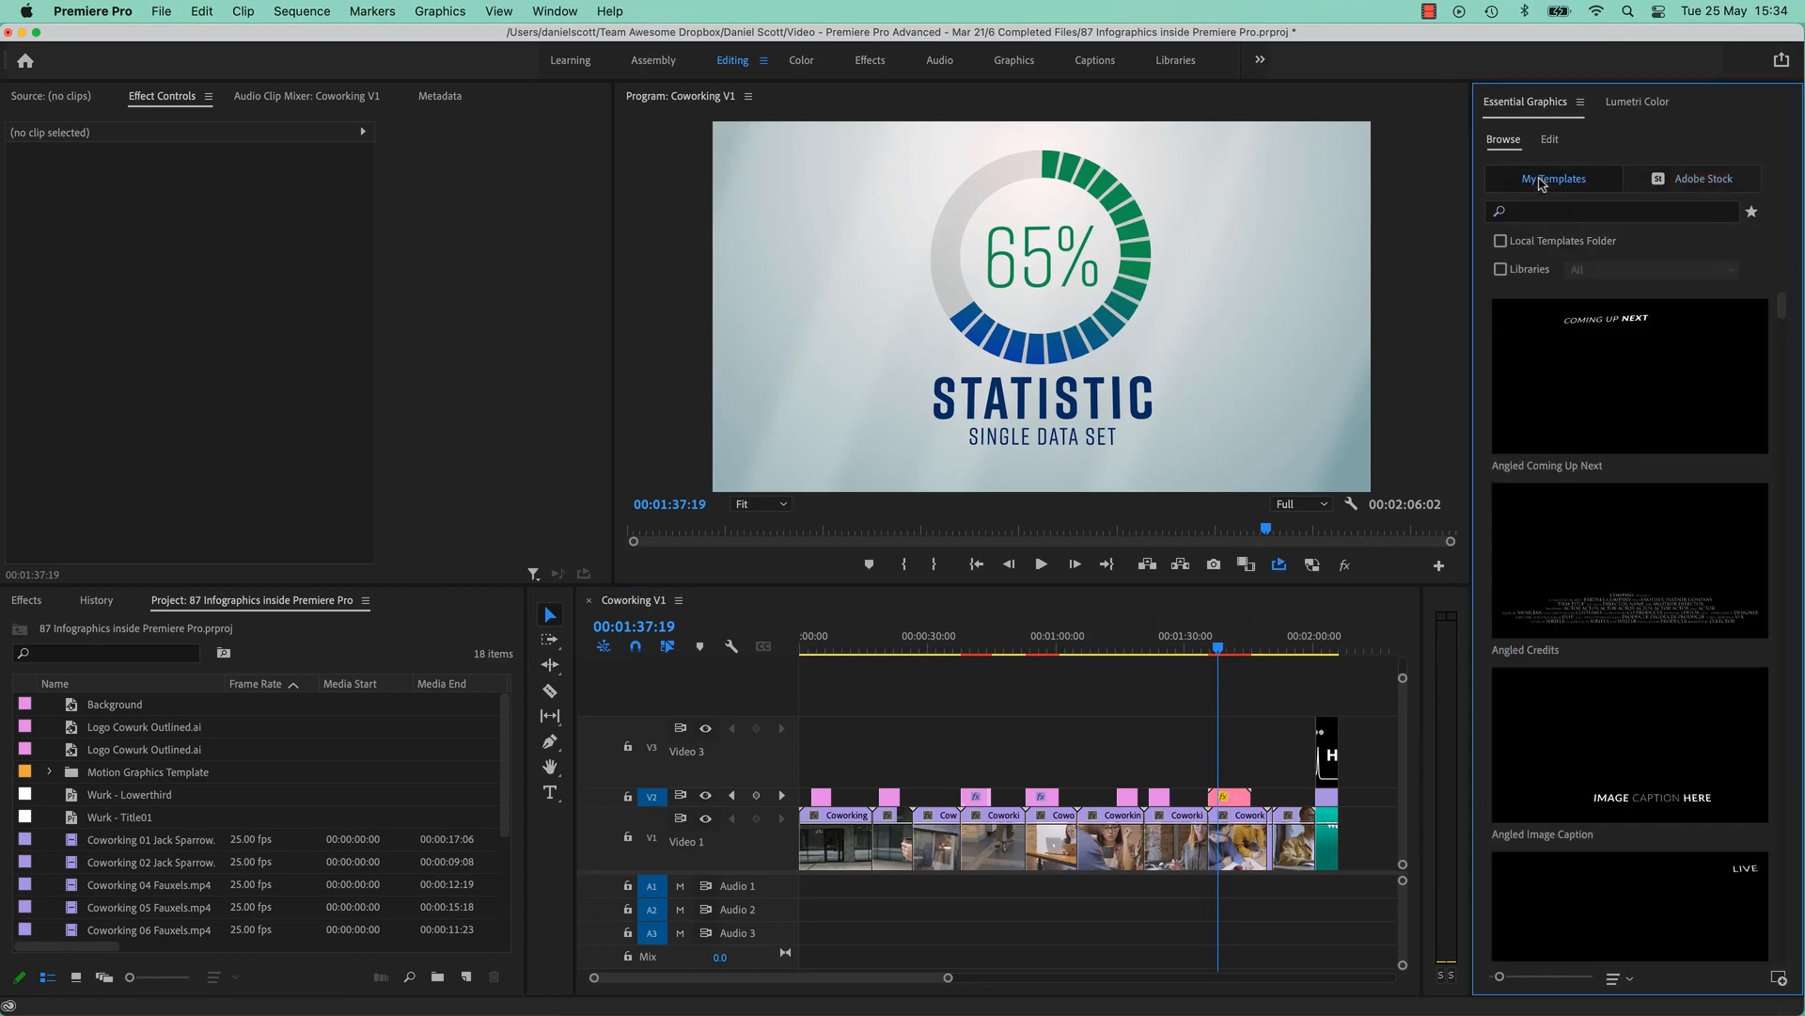
left_click(1556, 215)
left_click(1697, 178)
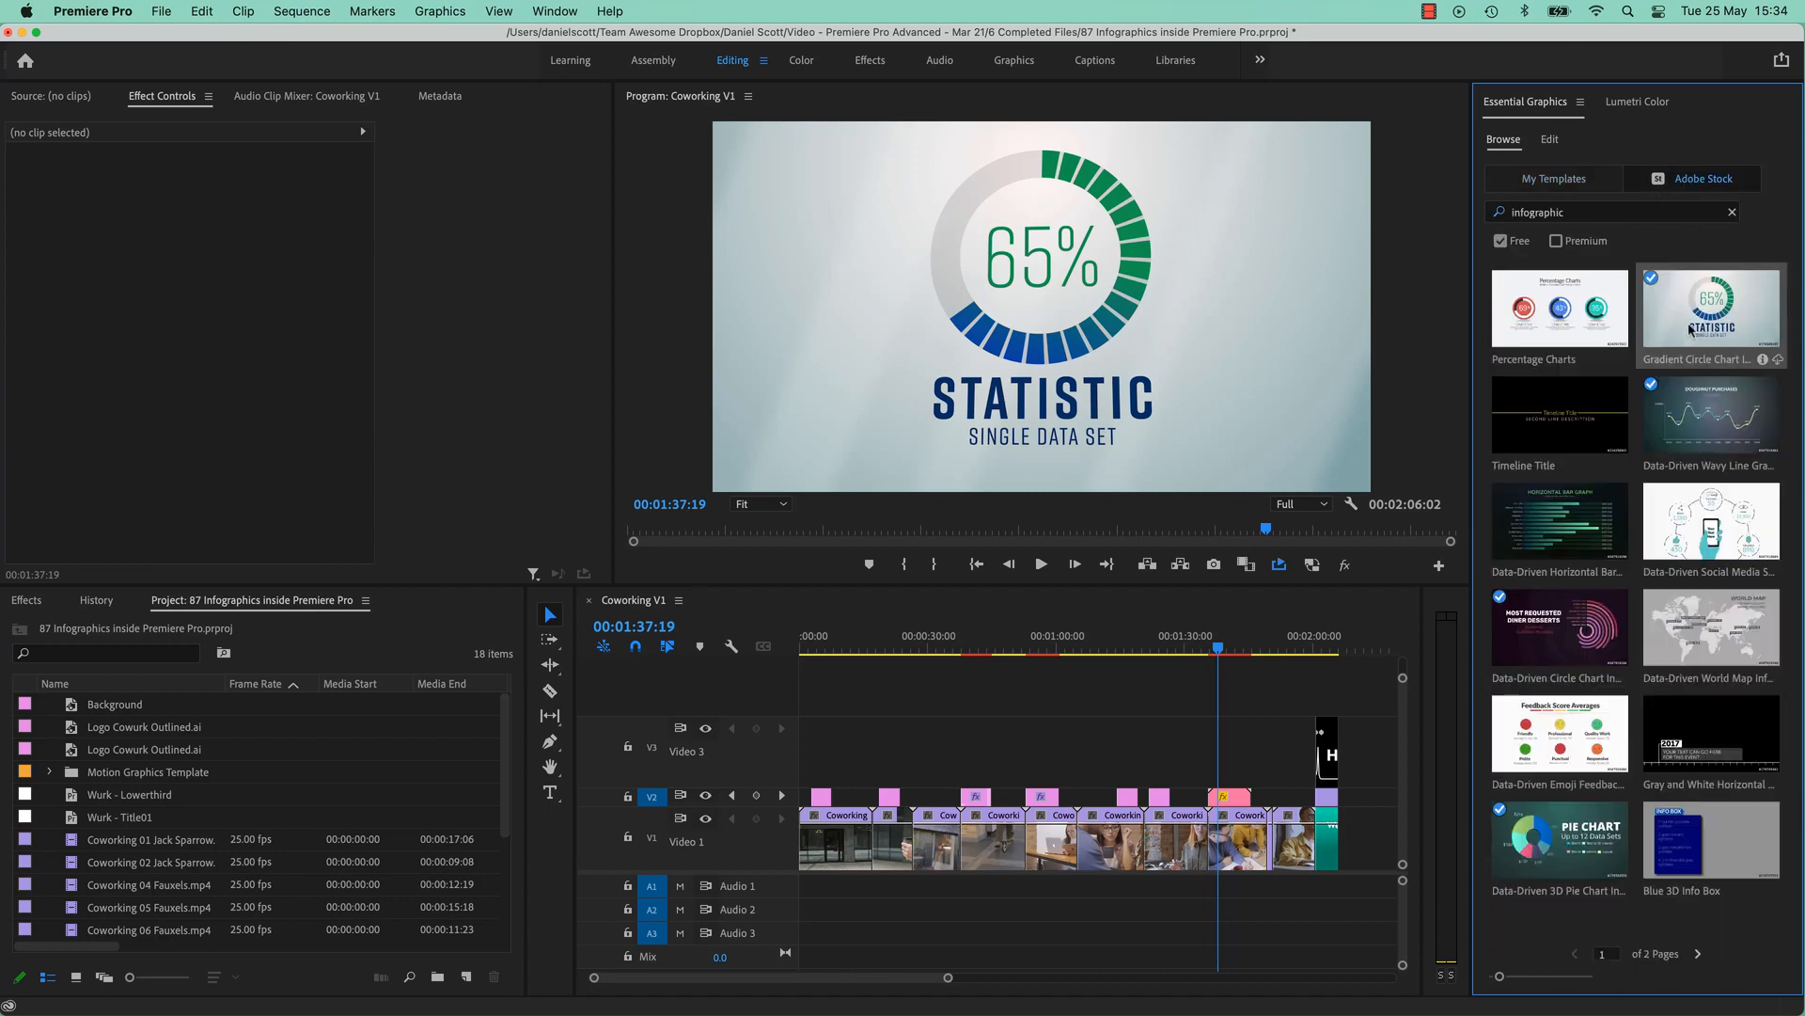
left_click(1556, 180)
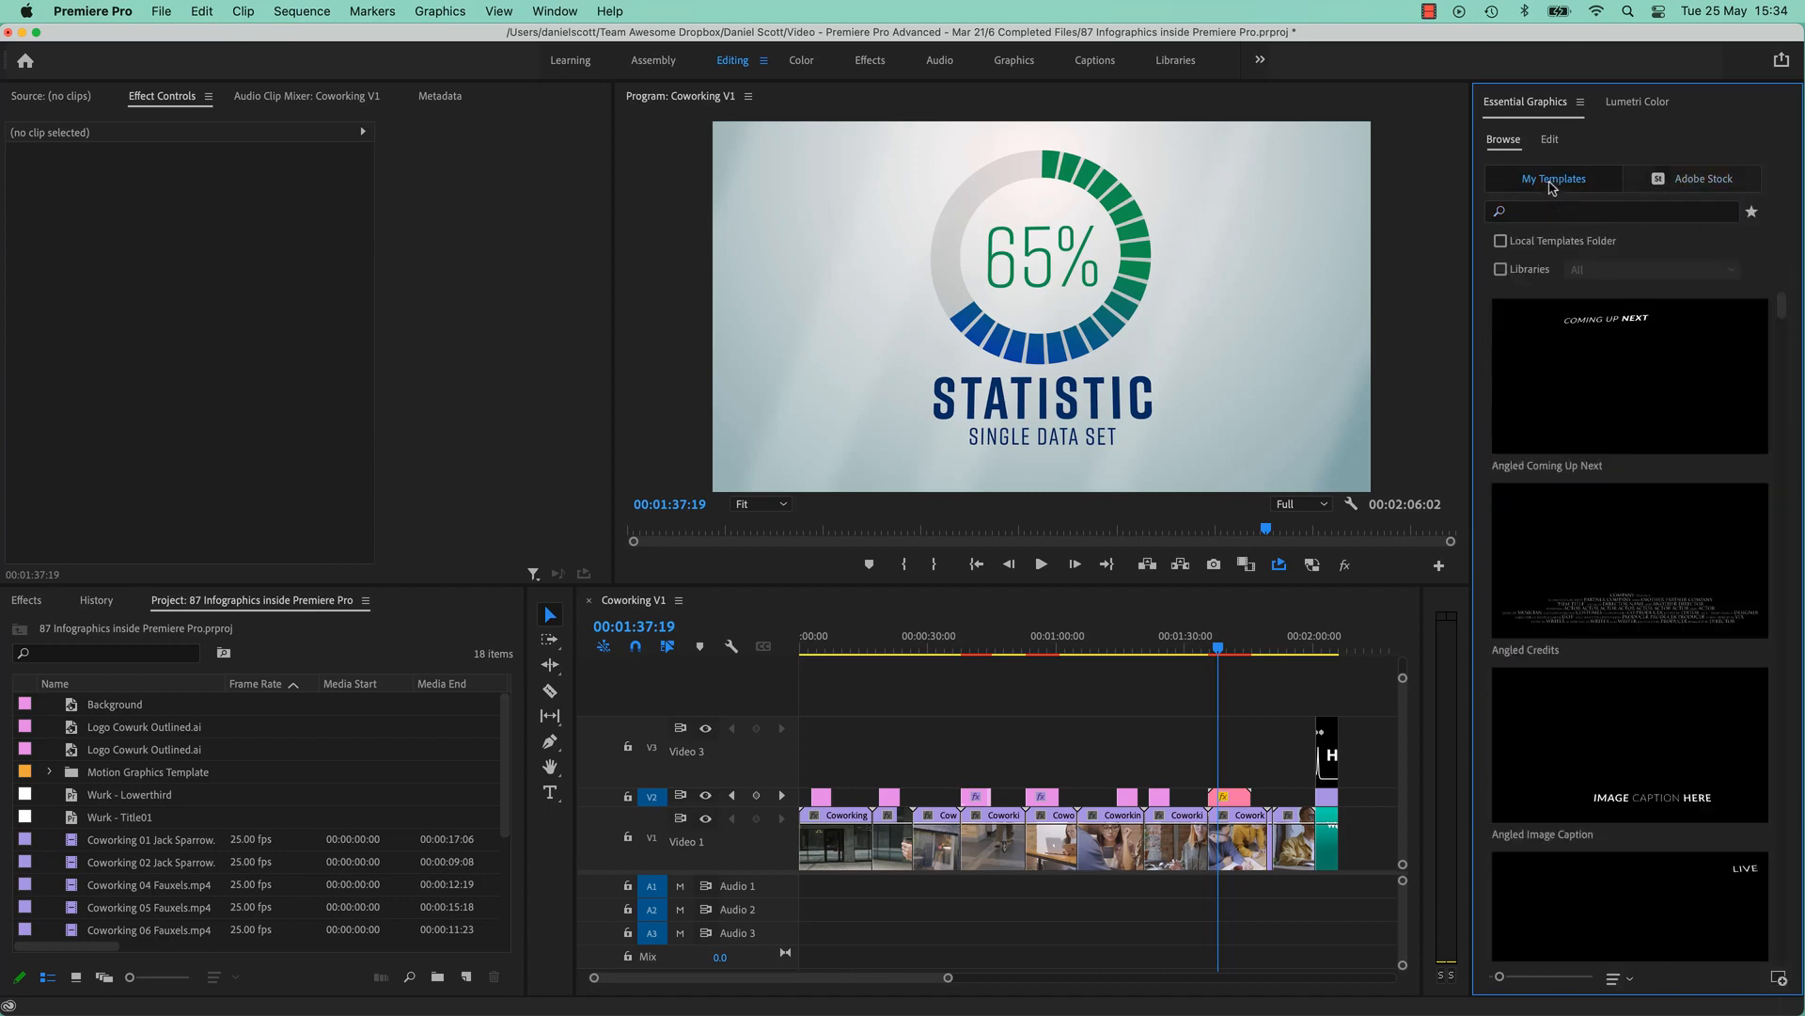
left_click(1558, 215)
type("circle")
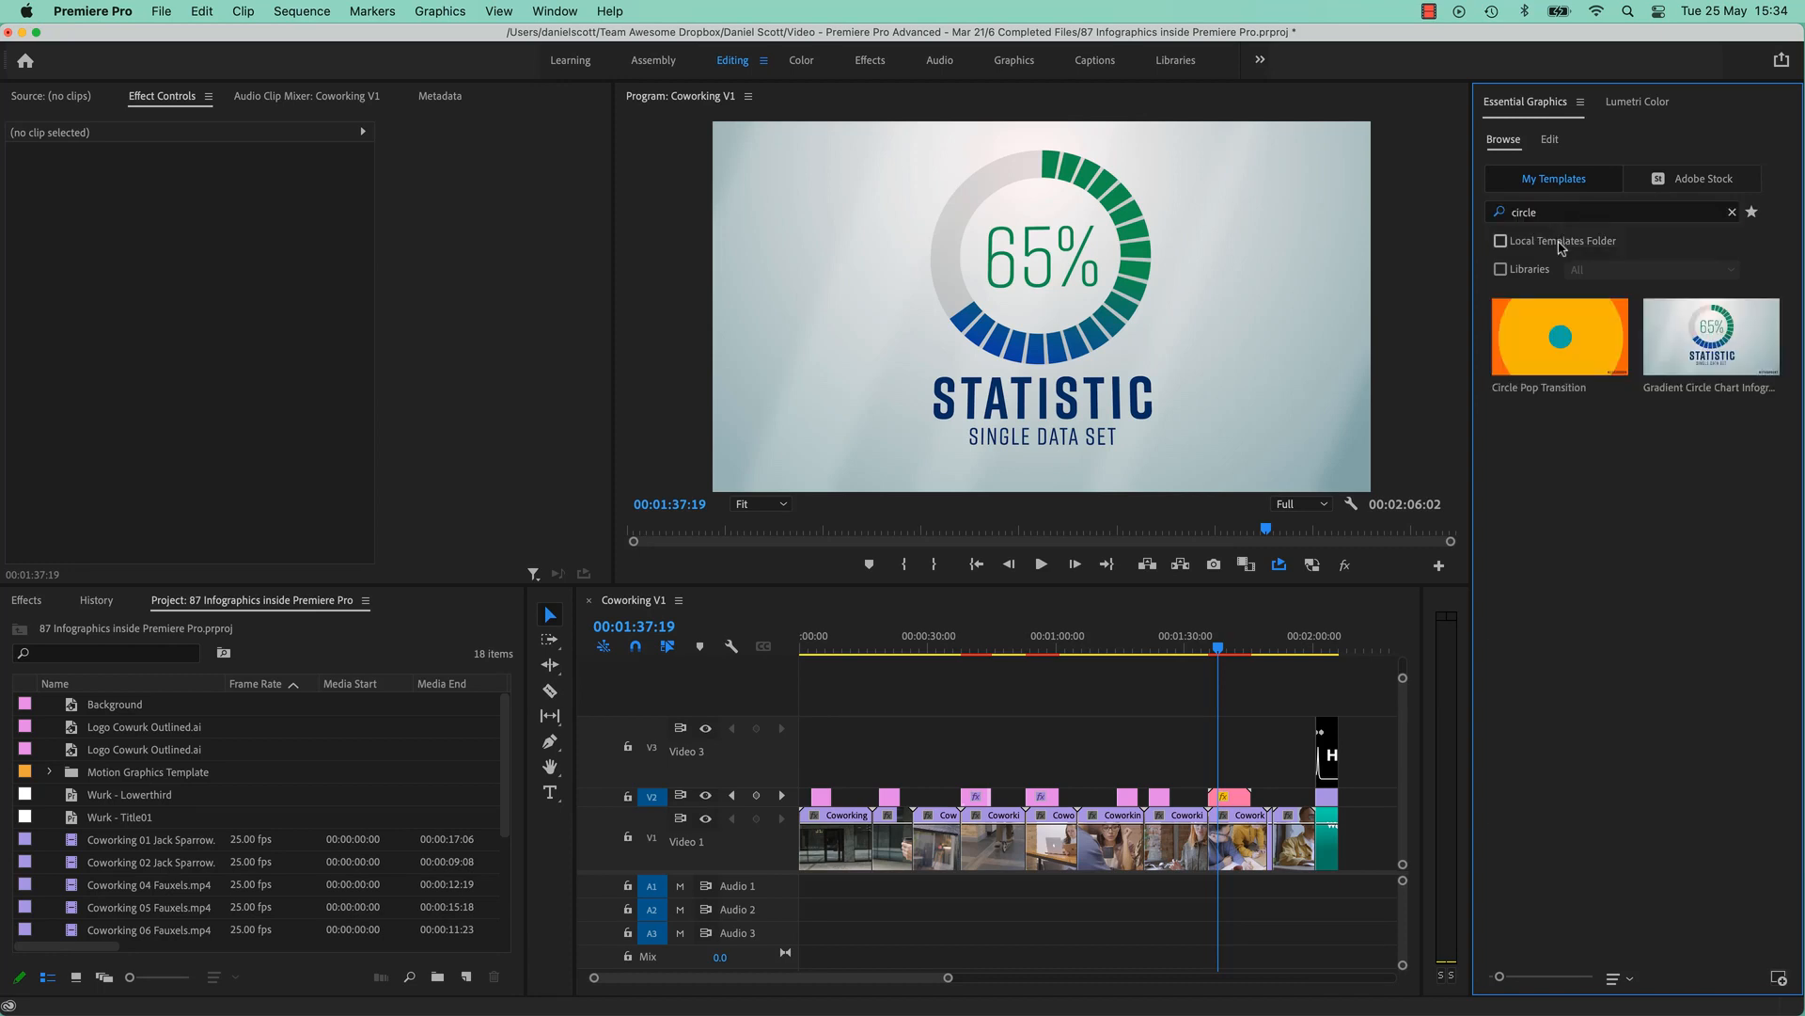
Clear the template search and sort My Templates by Recent.
left_click(1732, 211)
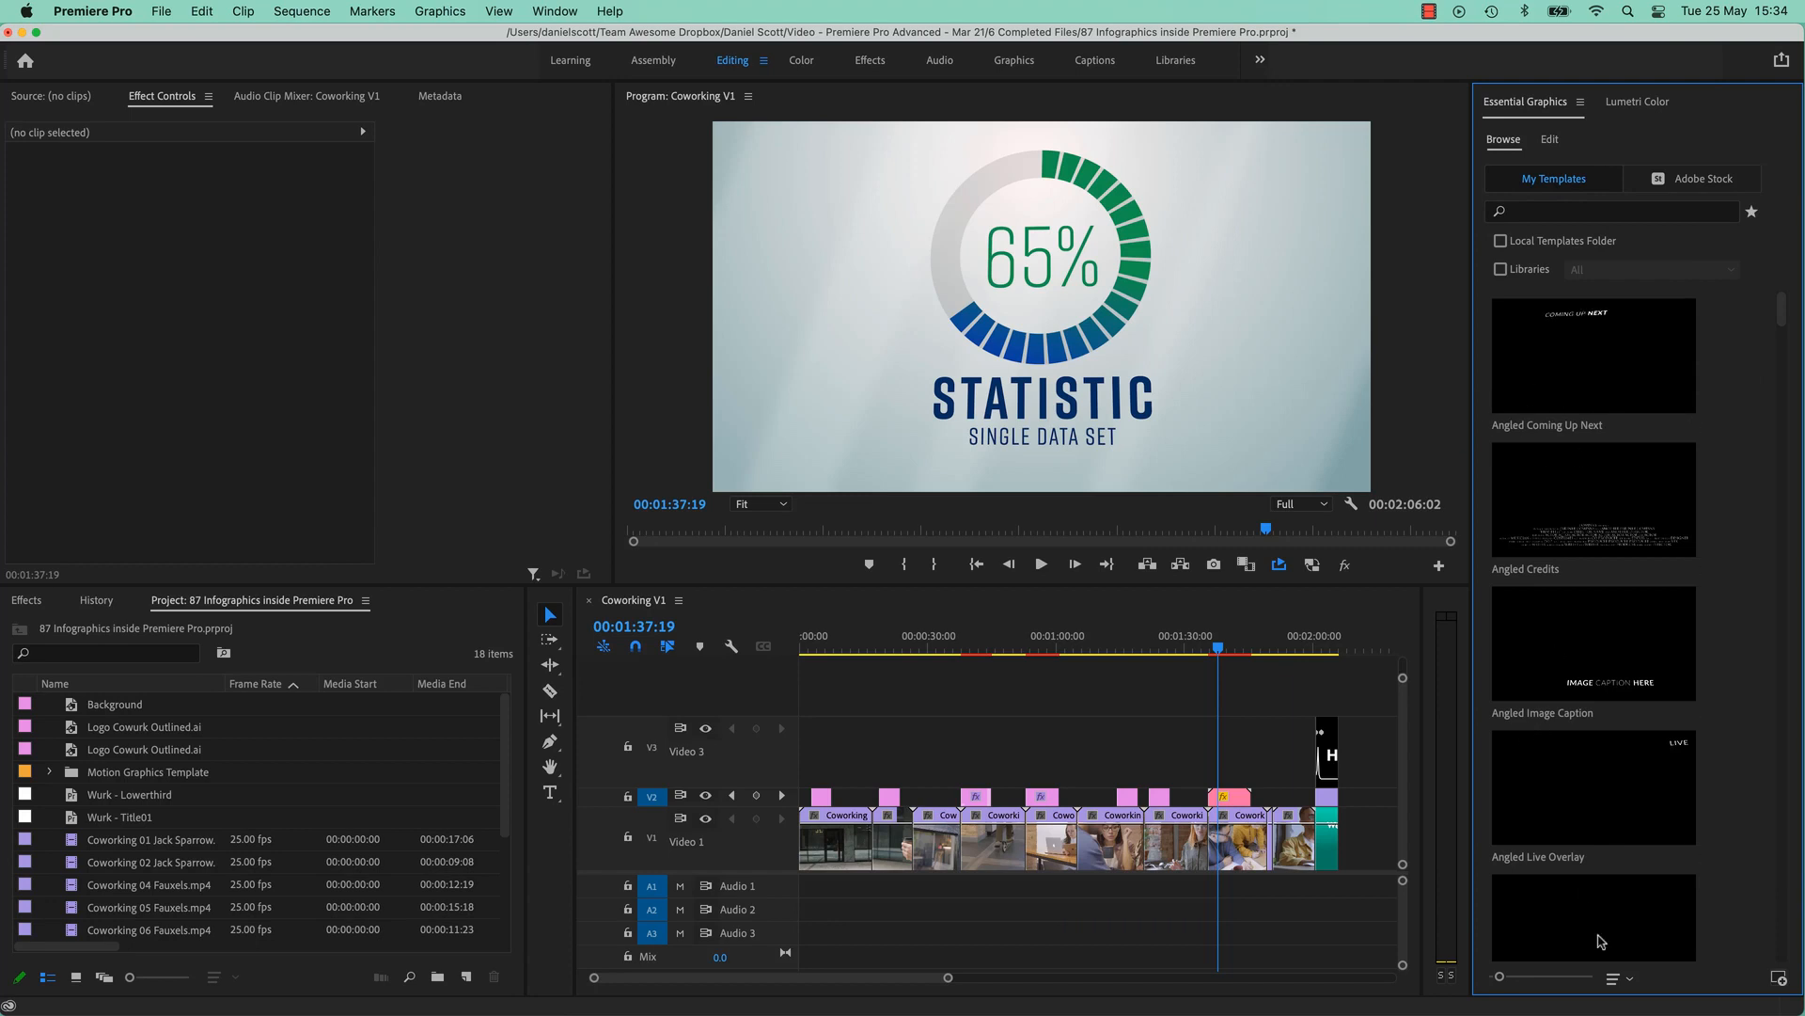
left_click(1628, 981)
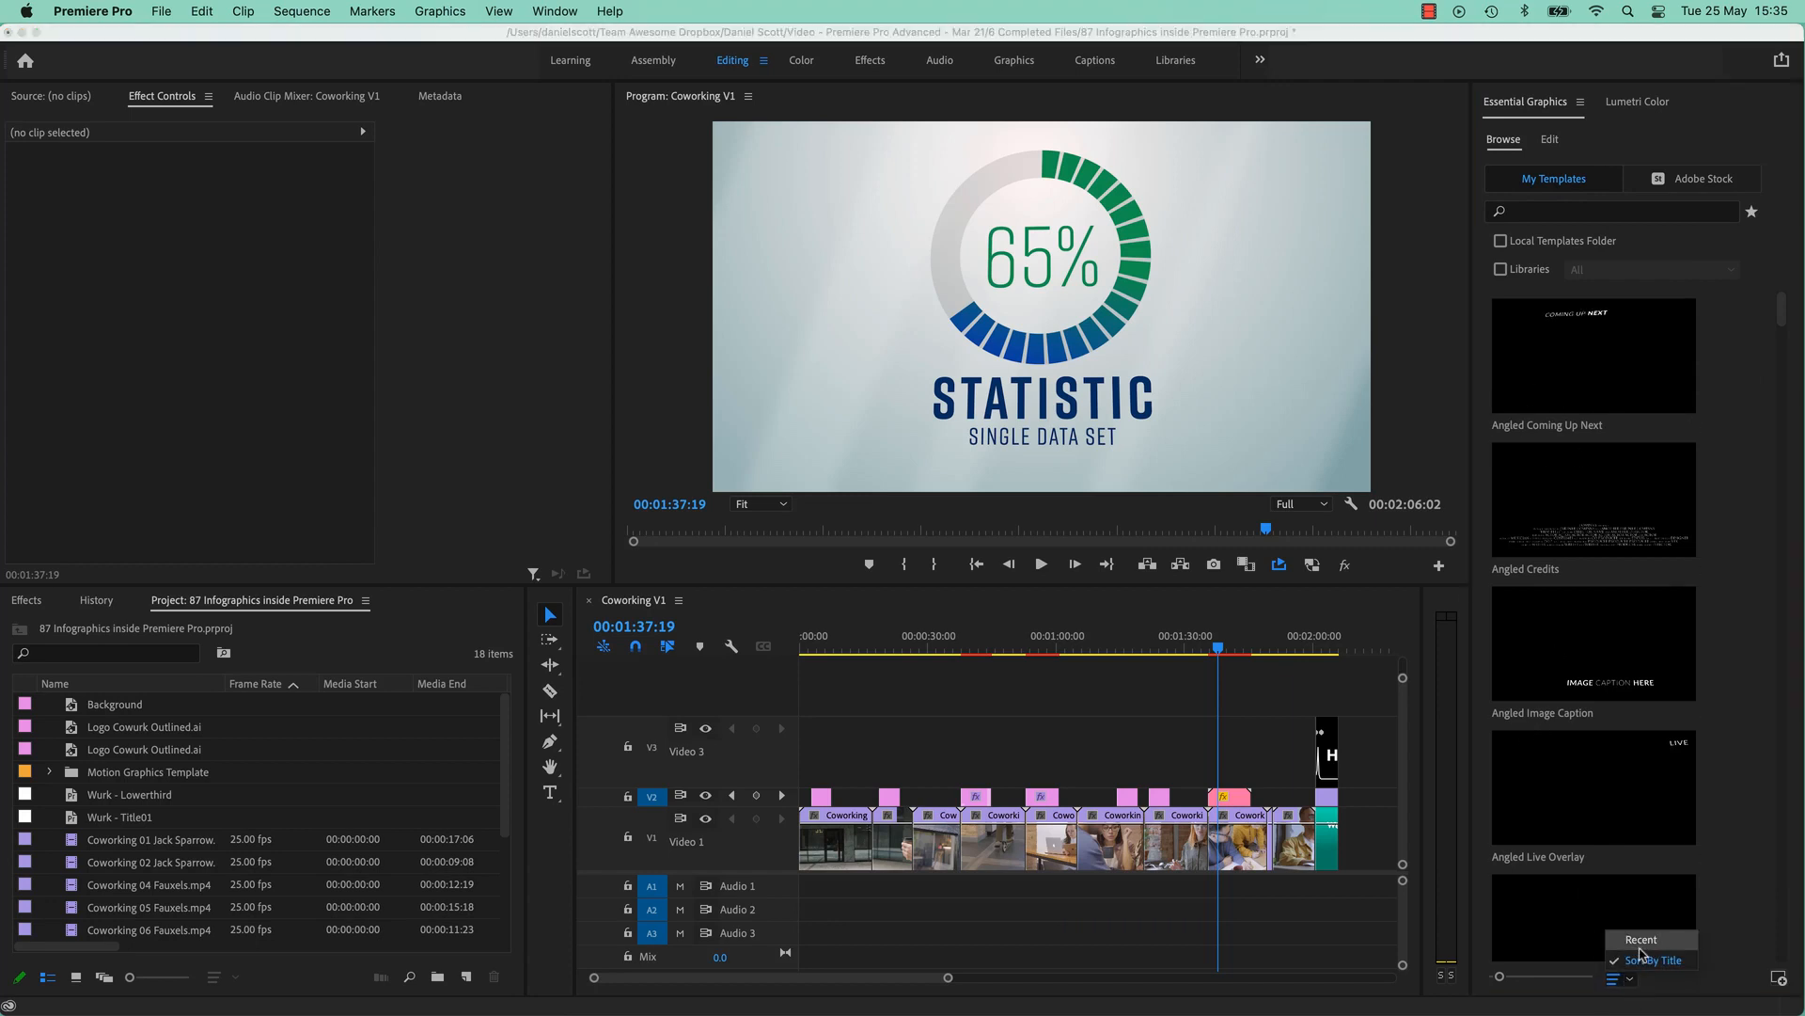
left_click(1642, 941)
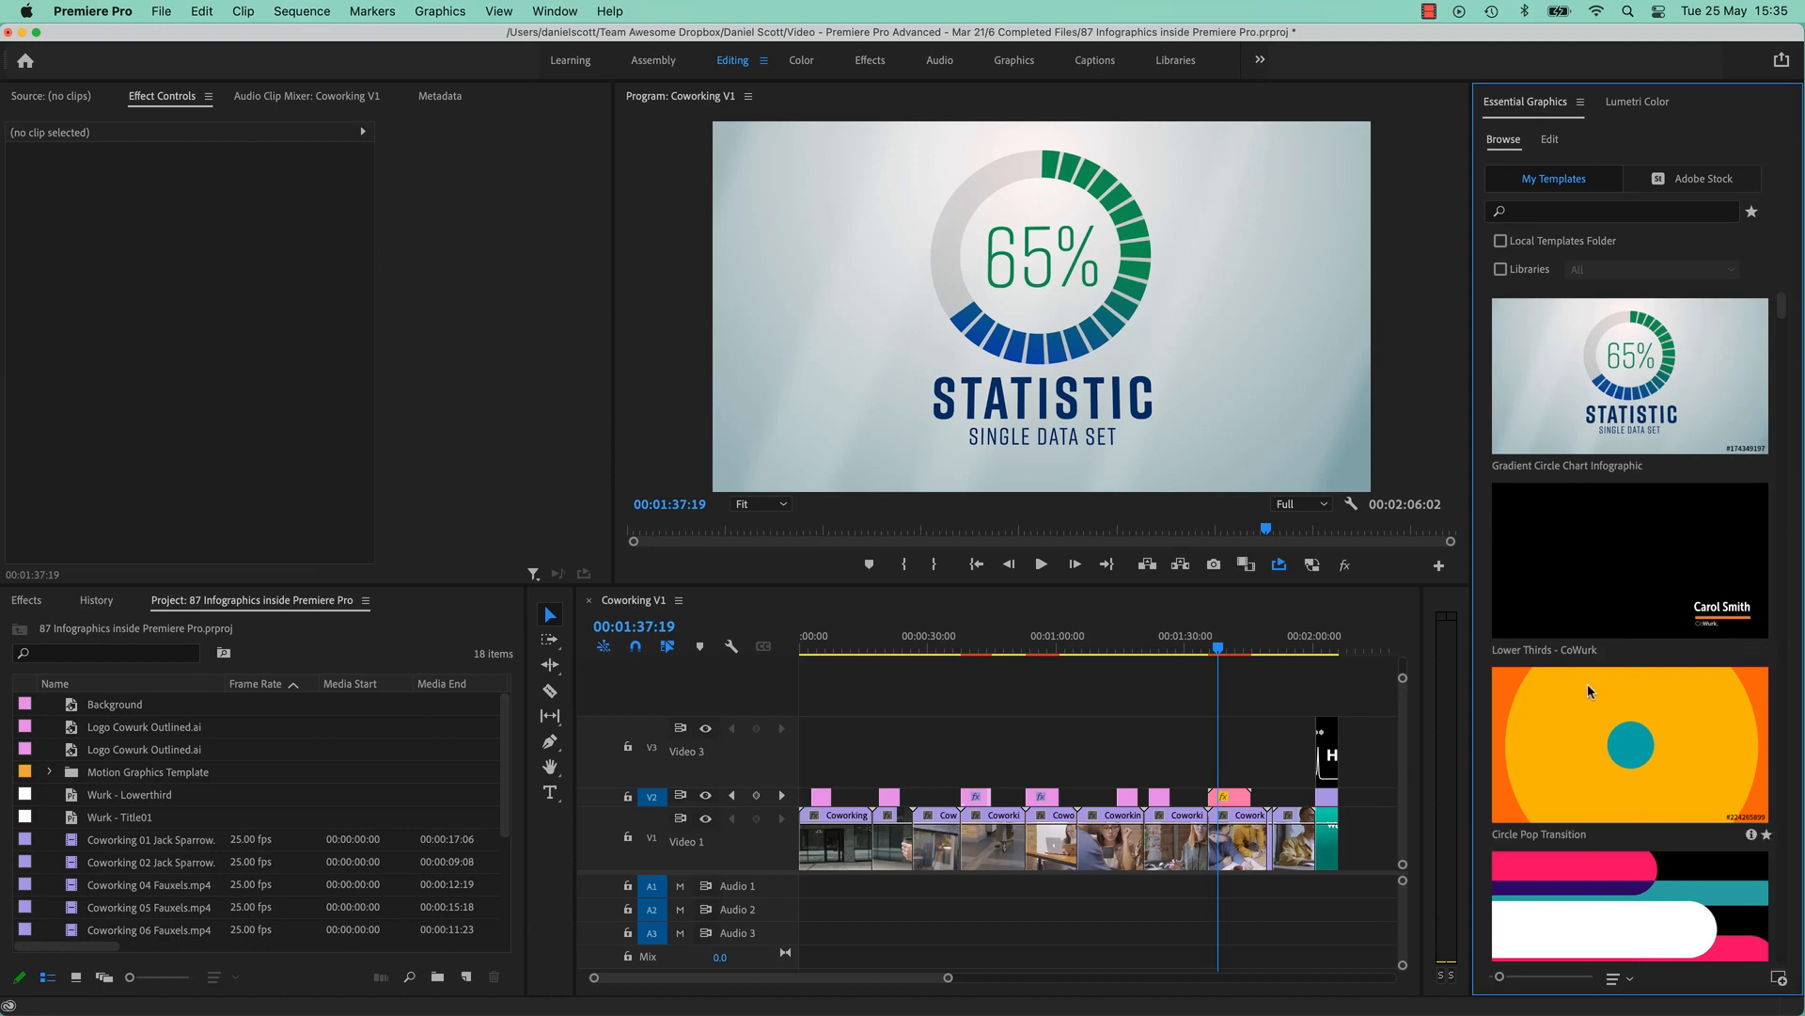
Change the infographic clip's top text to "SMEs use a co-shared workspace" and set the top text size to 45.
left_click(1228, 797)
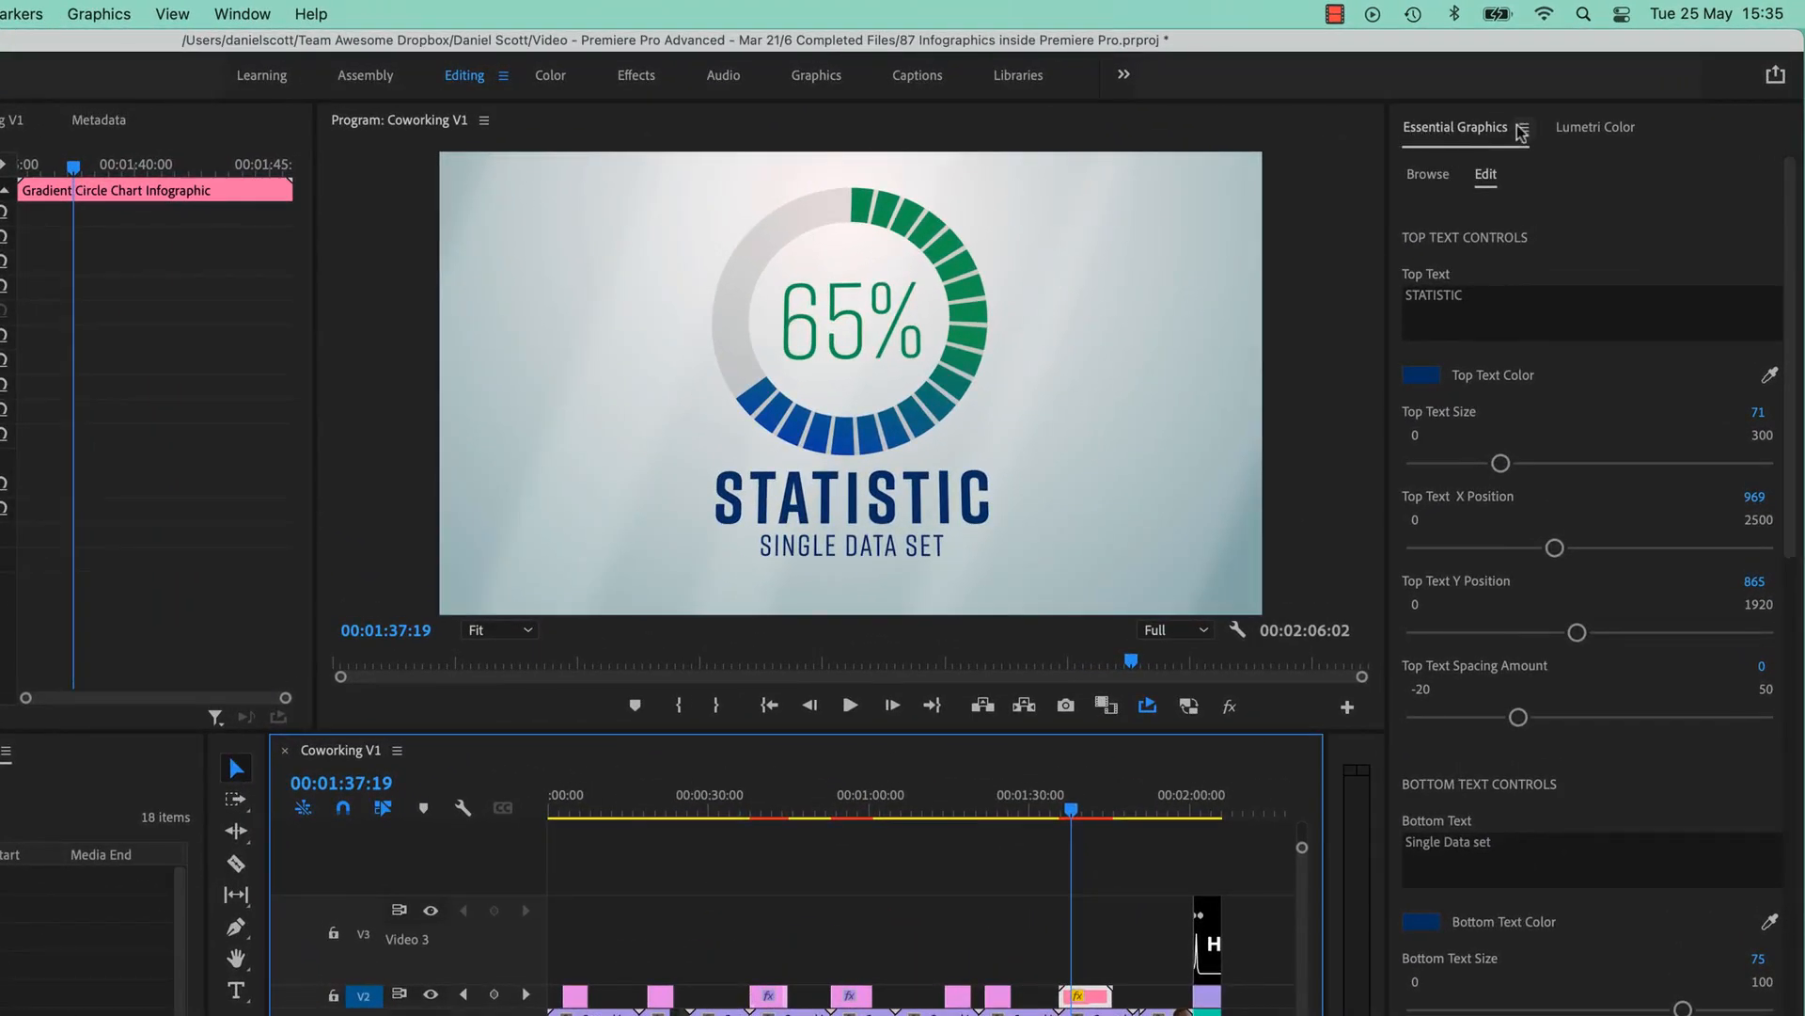
left_click(1513, 301)
type("SMEs use a co-shared workspace")
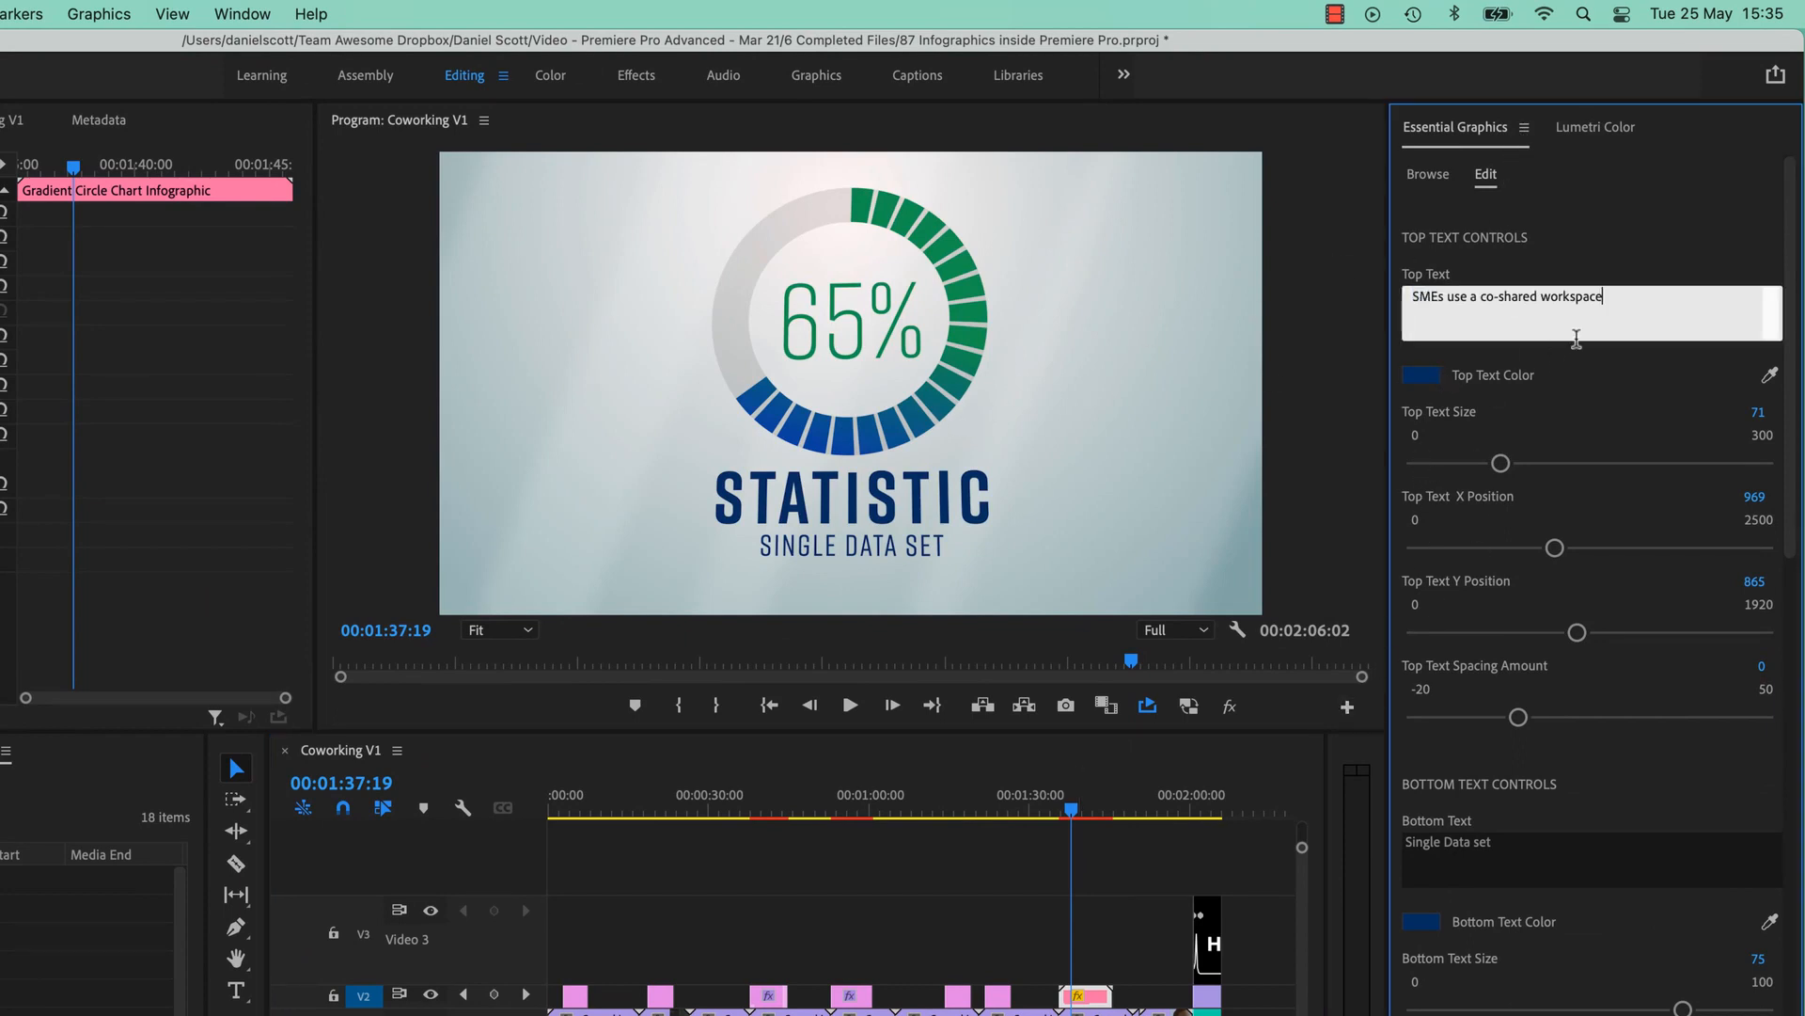
left_click(1644, 244)
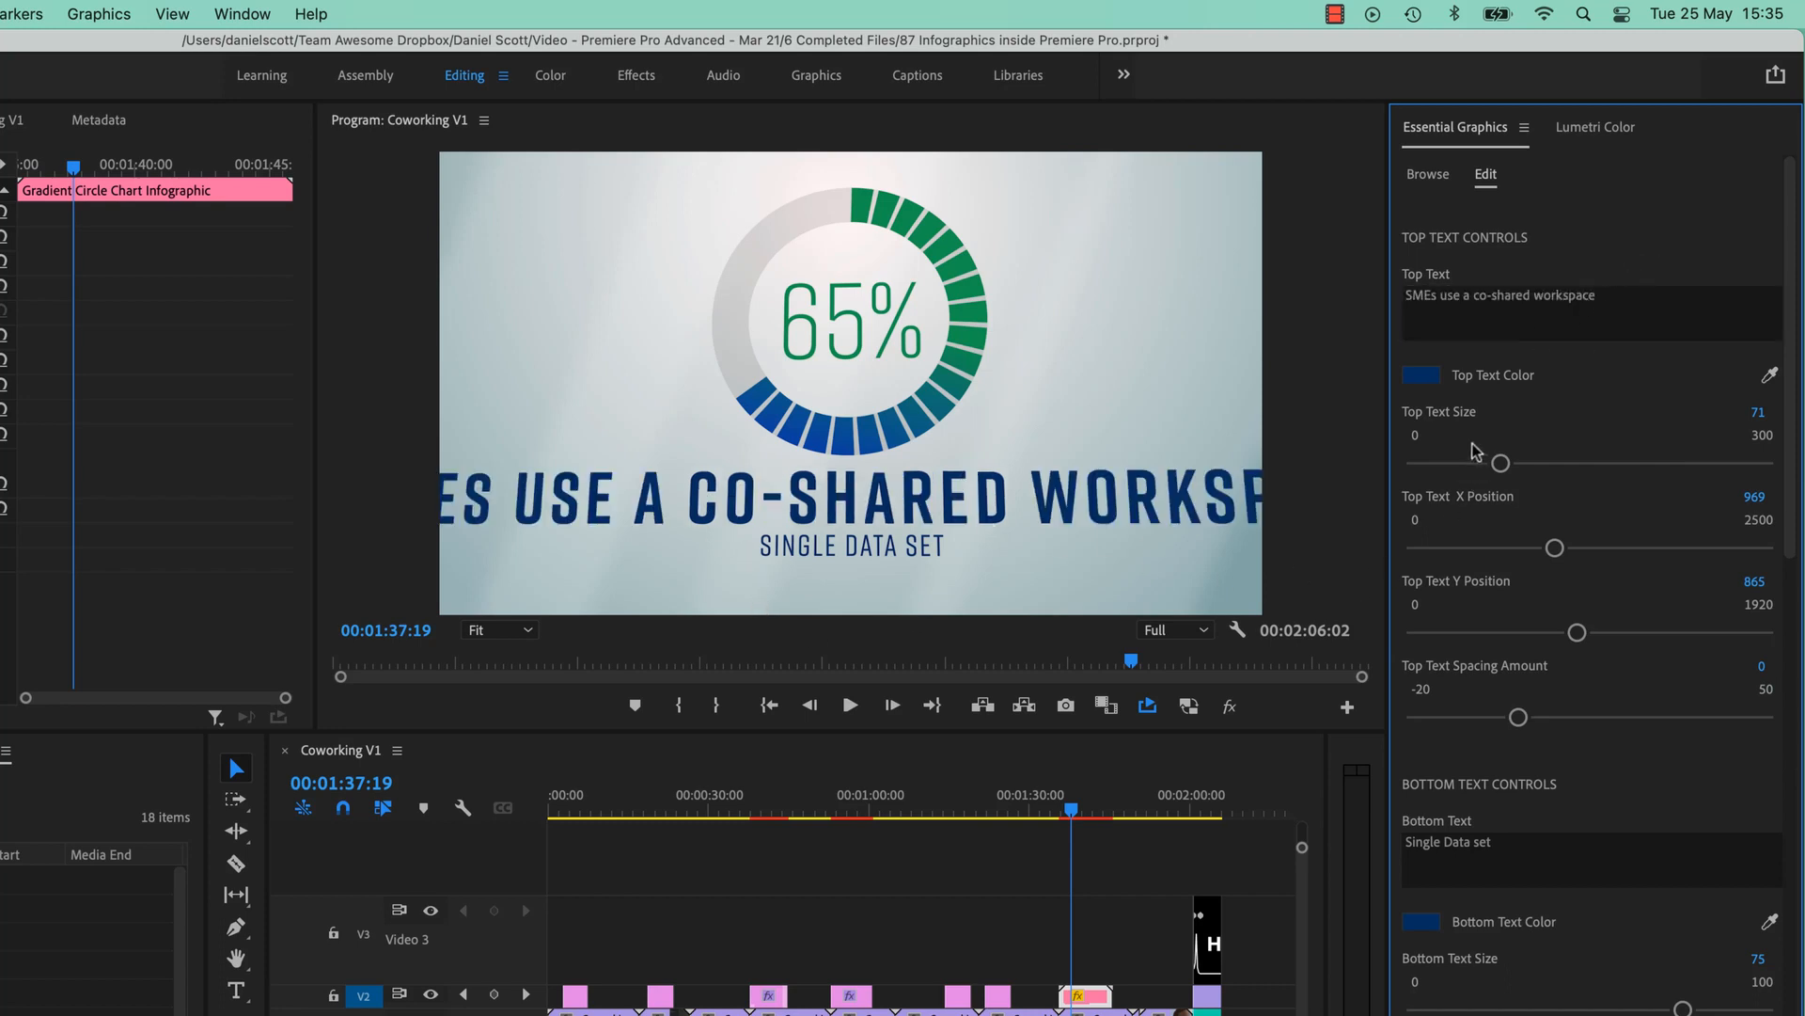
left_click_drag(1501, 463, 1465, 466)
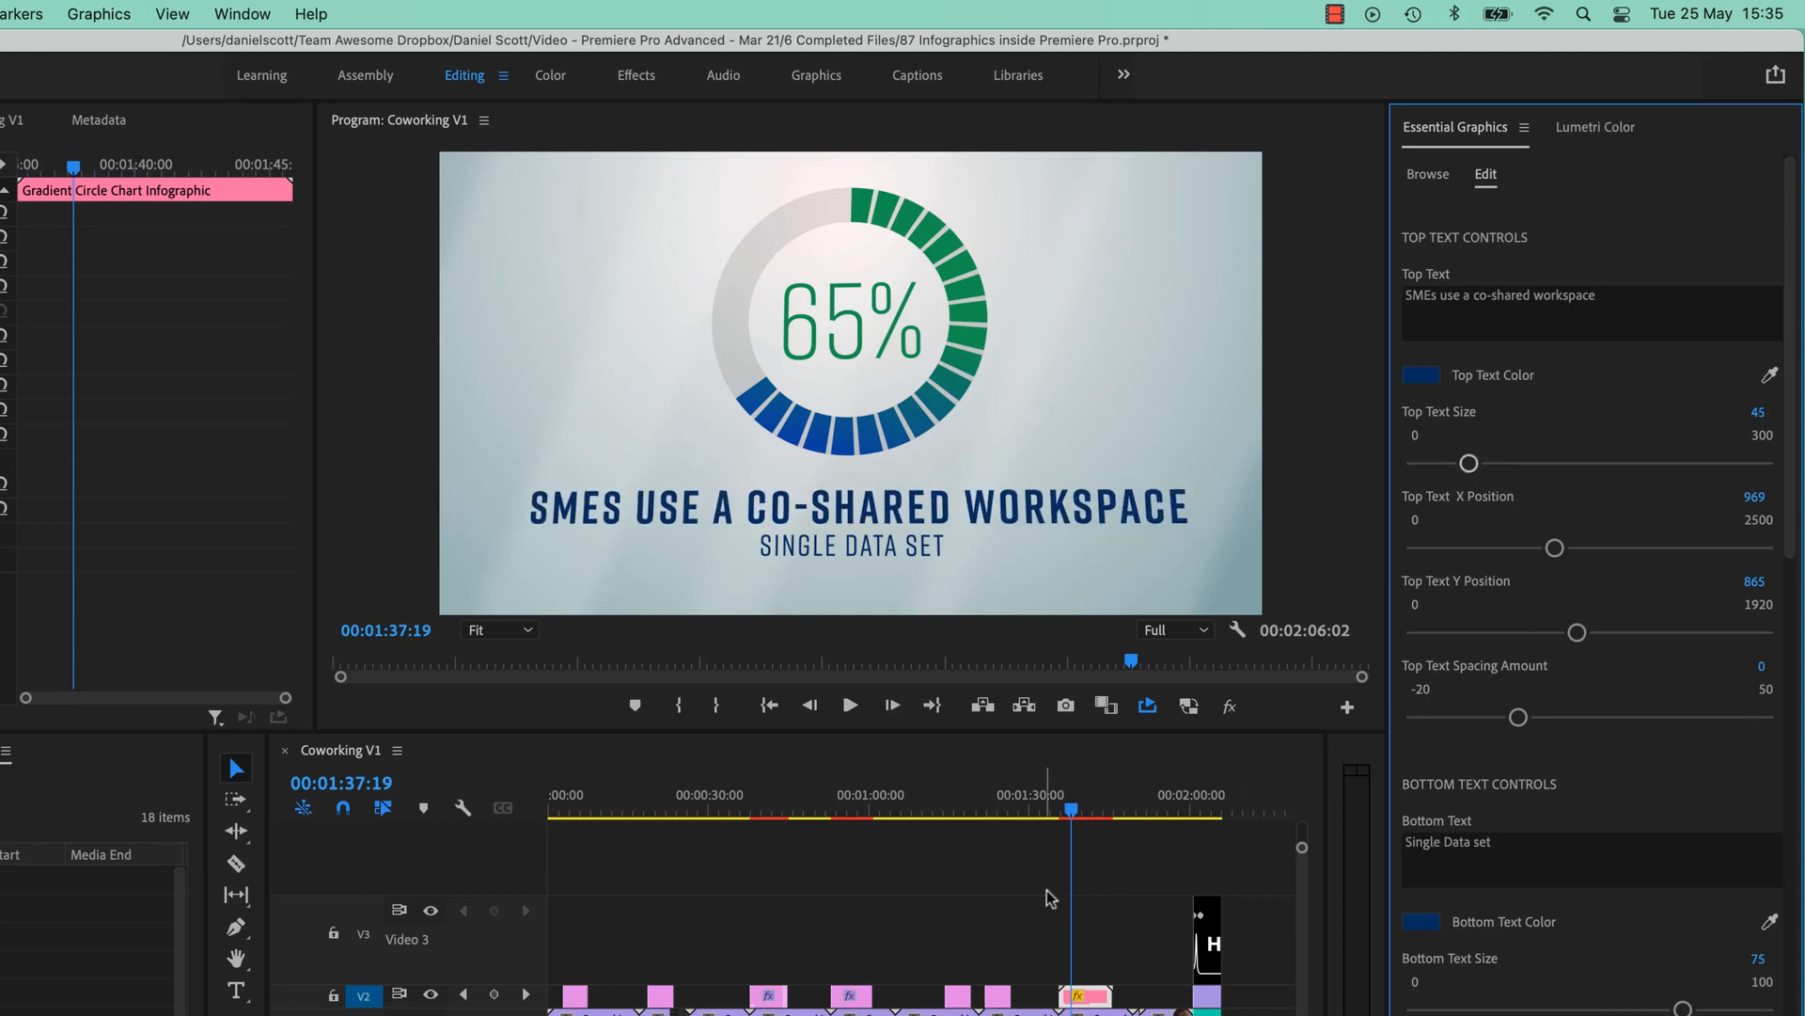
Preview the infographic's animation from 00:01:36:00 and set the Program monitor's playback resolution to 1/4.
left_click_drag(1075, 818, 1060, 815)
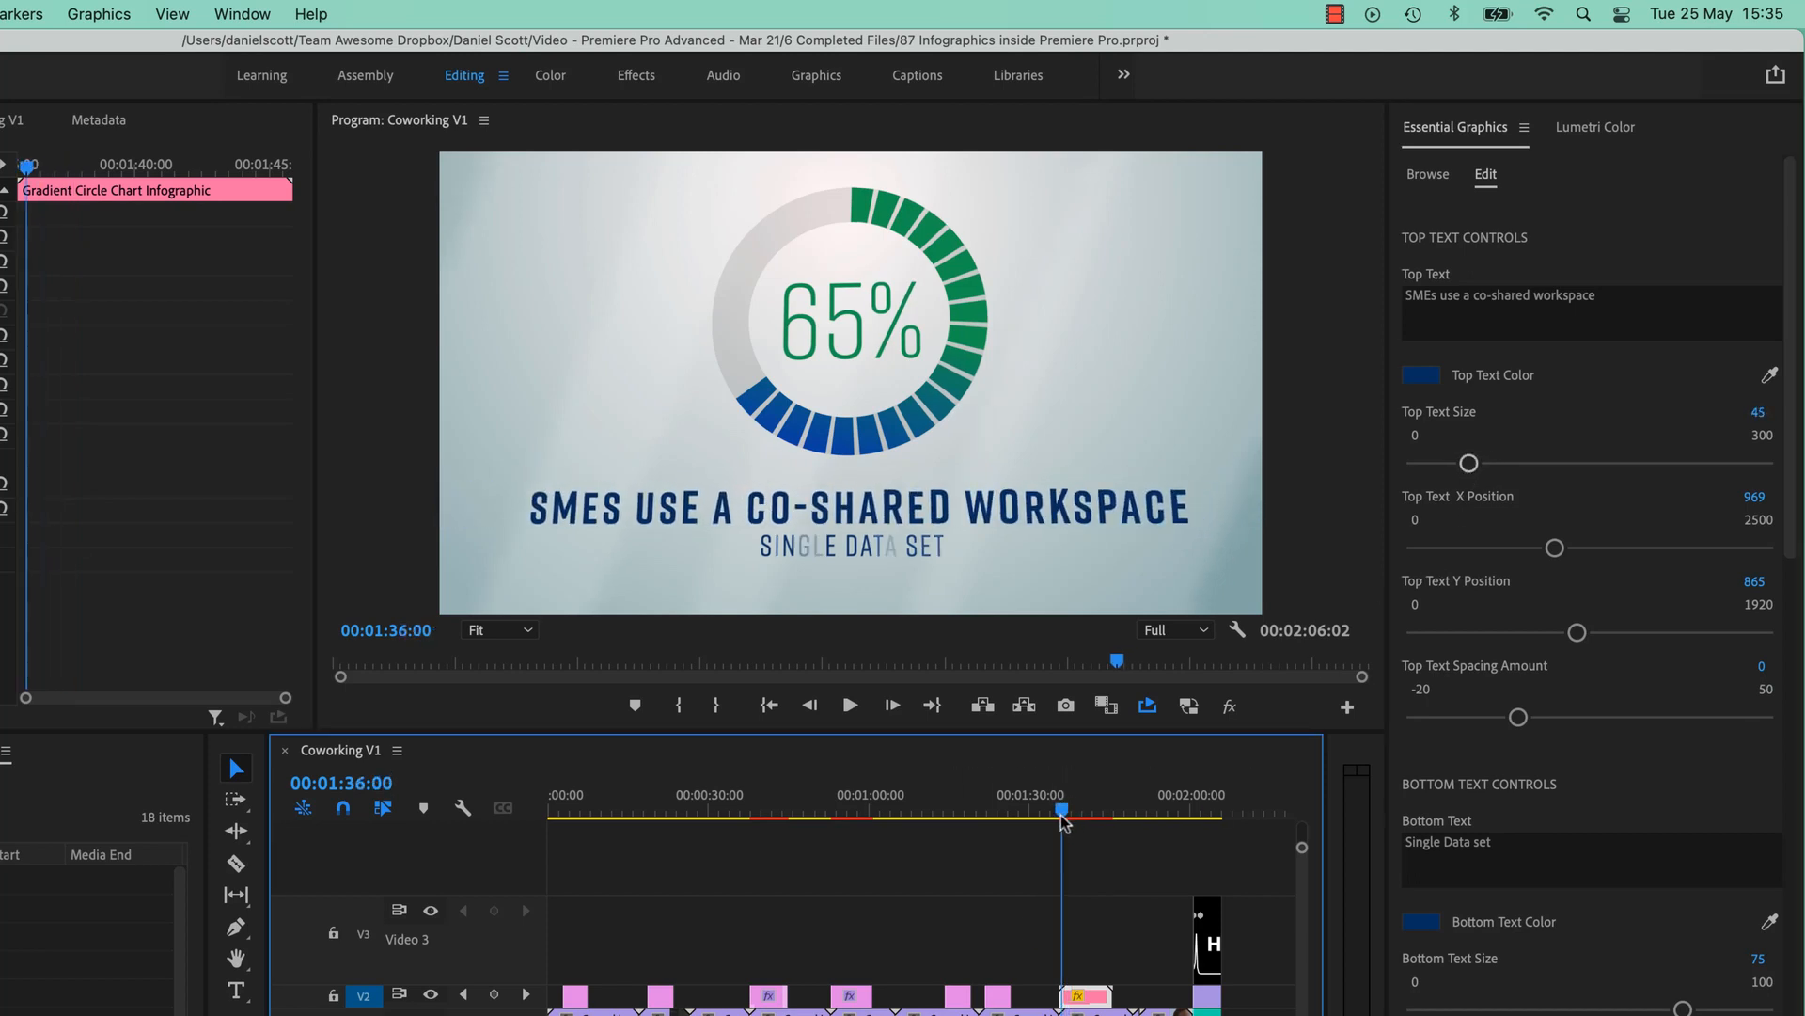
key("space")
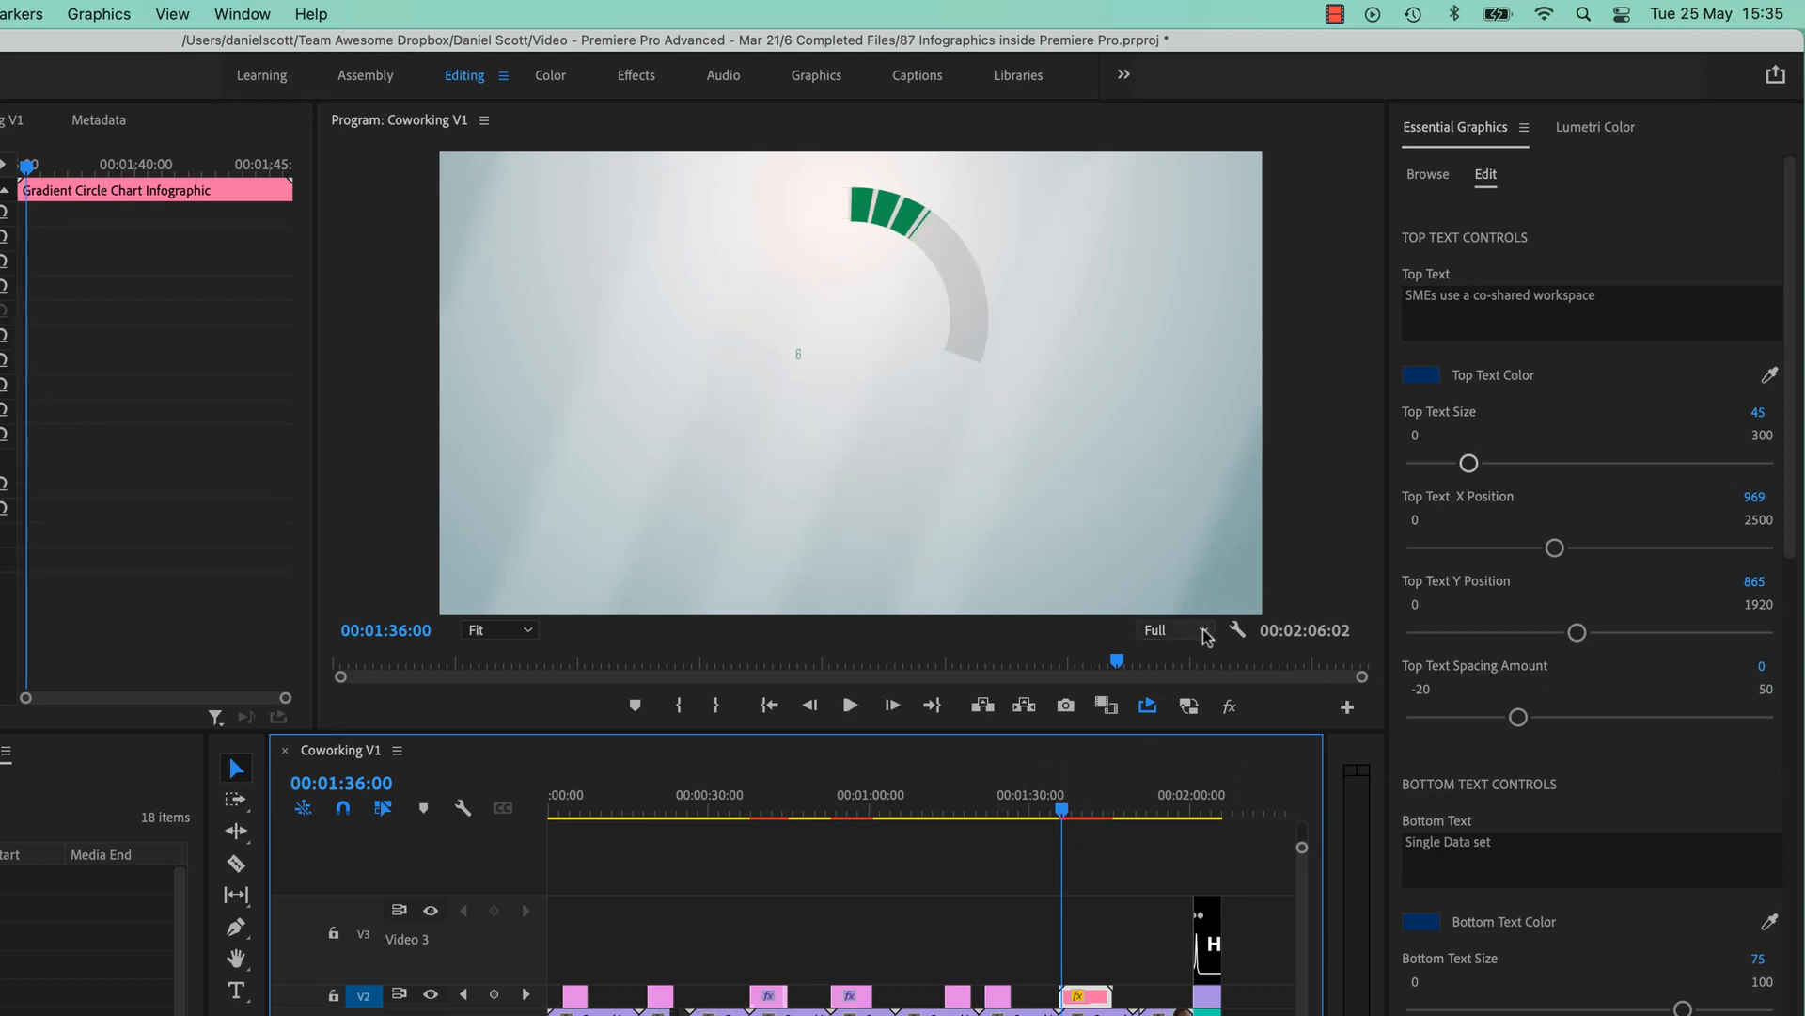
left_click(1176, 629)
left_click(1174, 703)
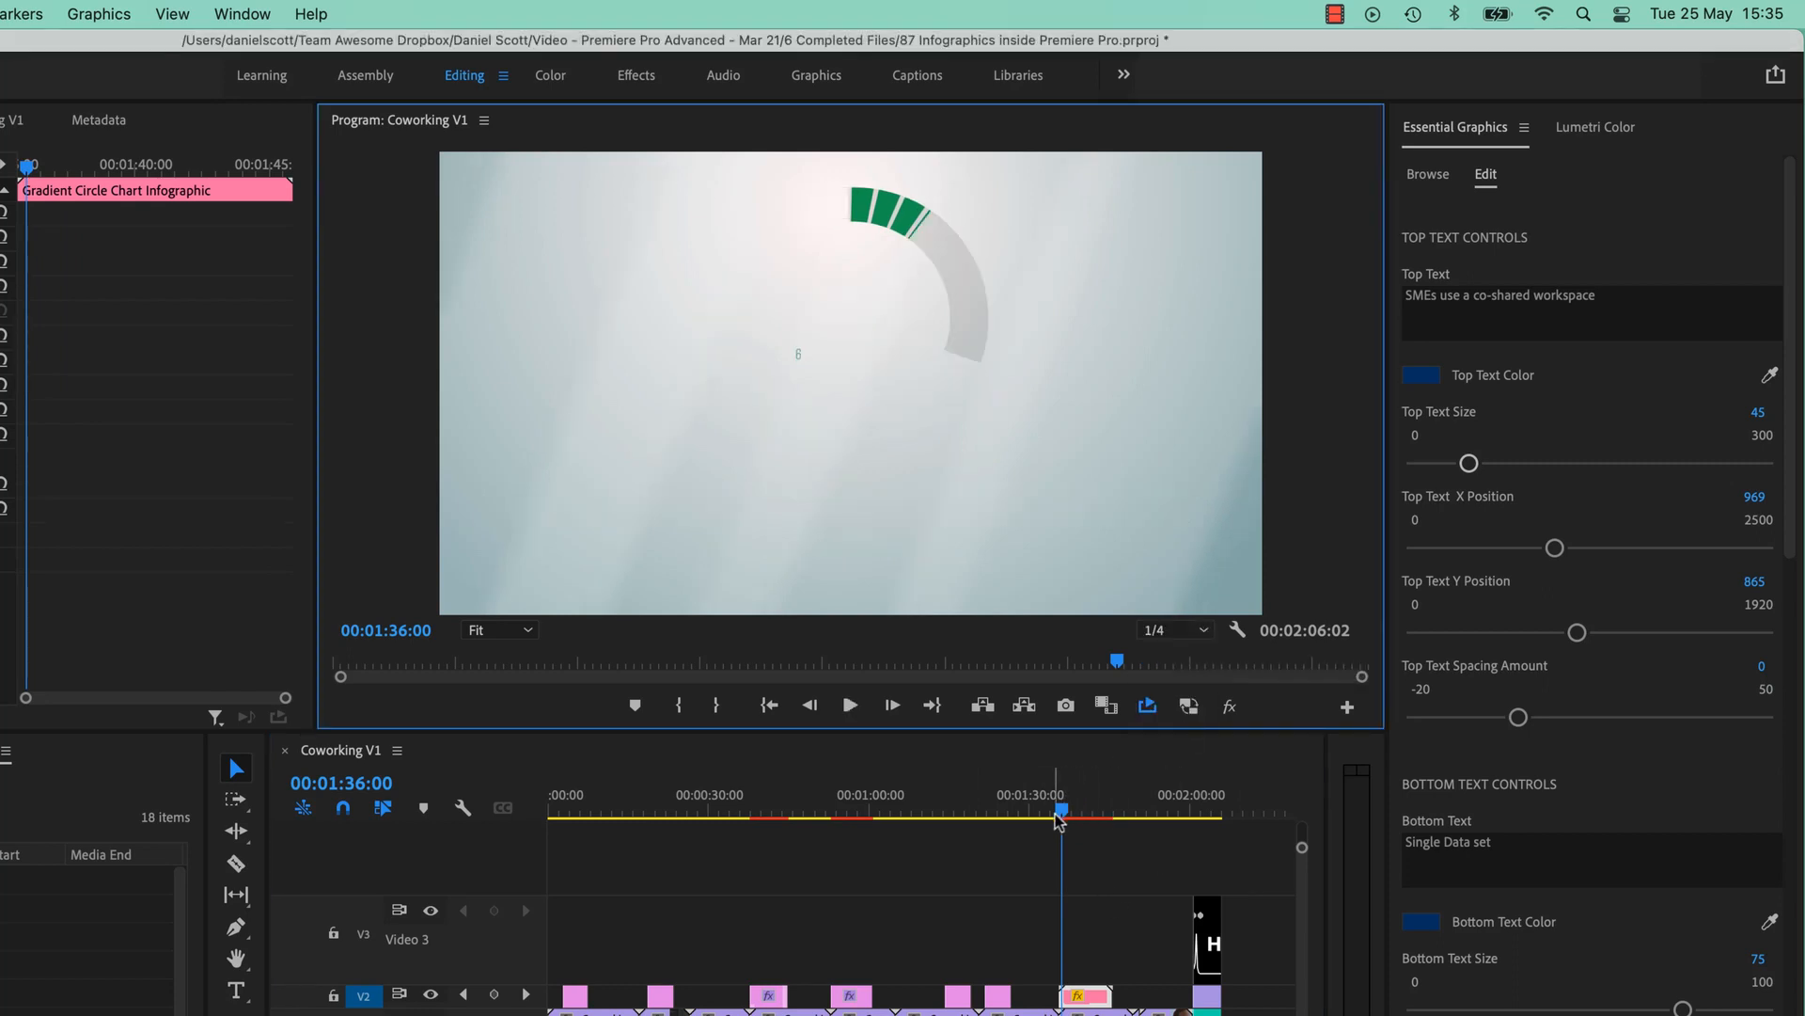
left_click_drag(1062, 816, 1085, 820)
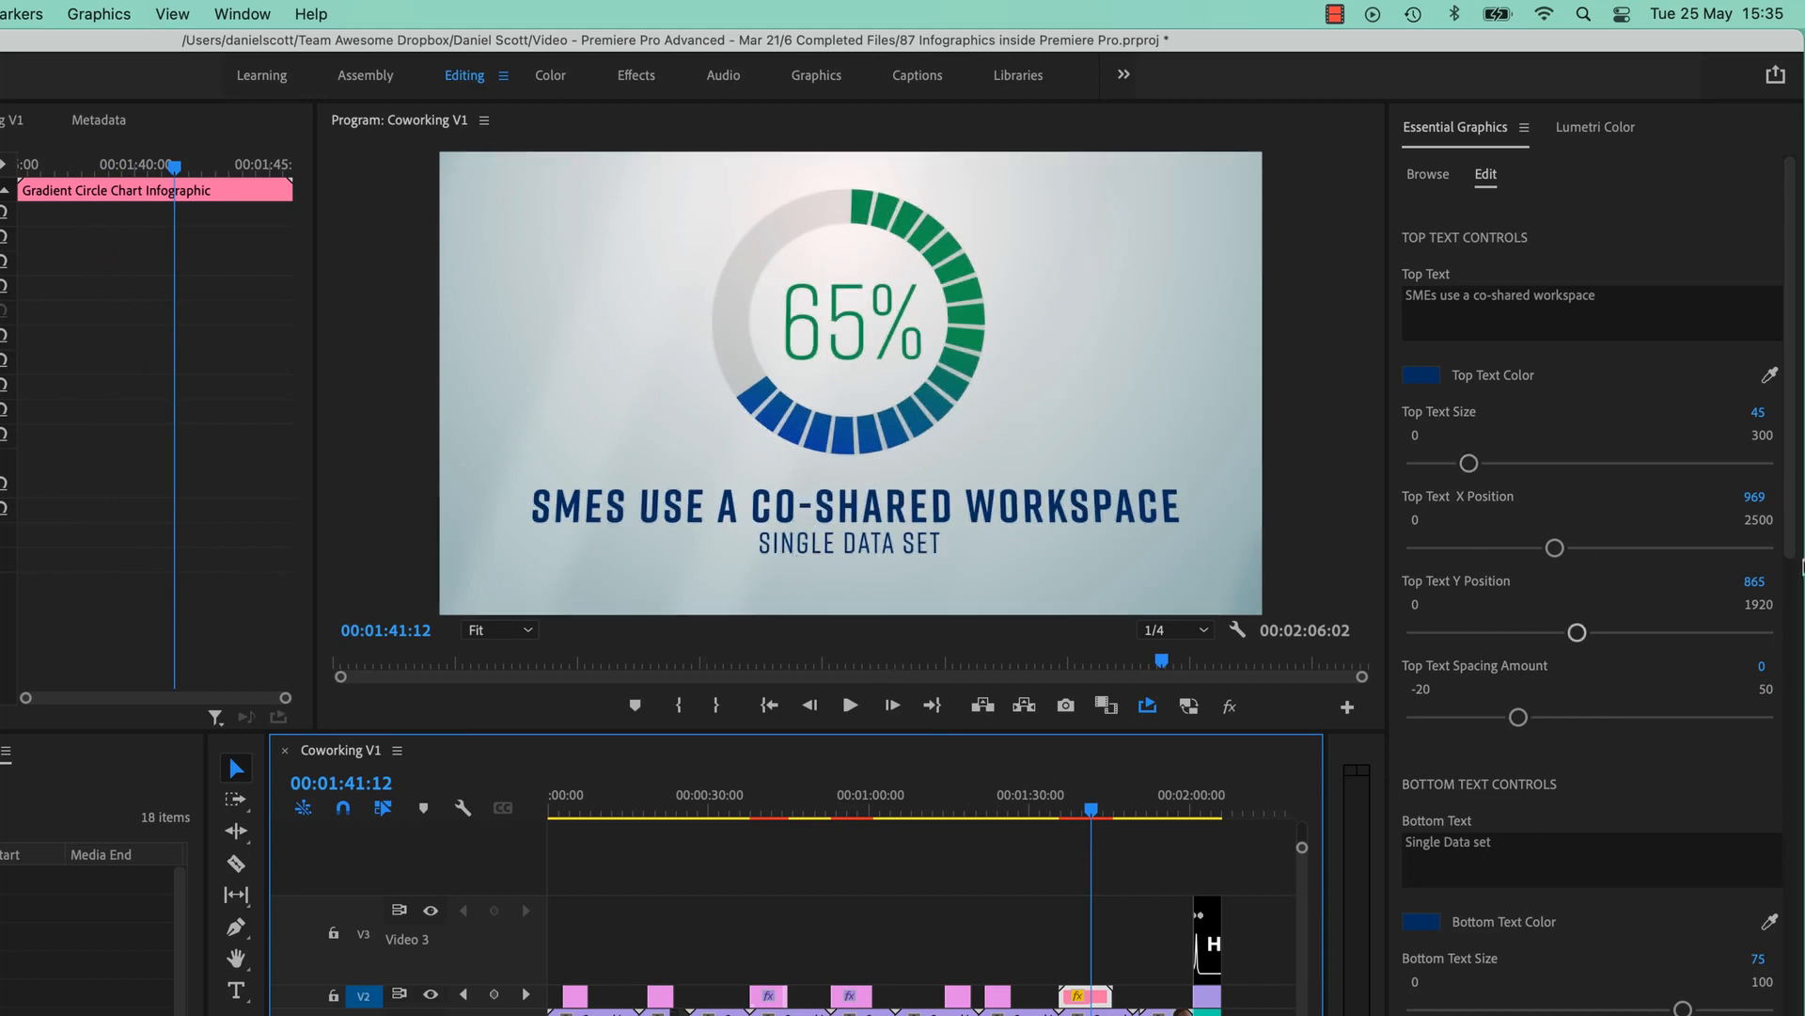
Clear the infographic's bottom text and set the chart's data value to 38.
left_click(1501, 854)
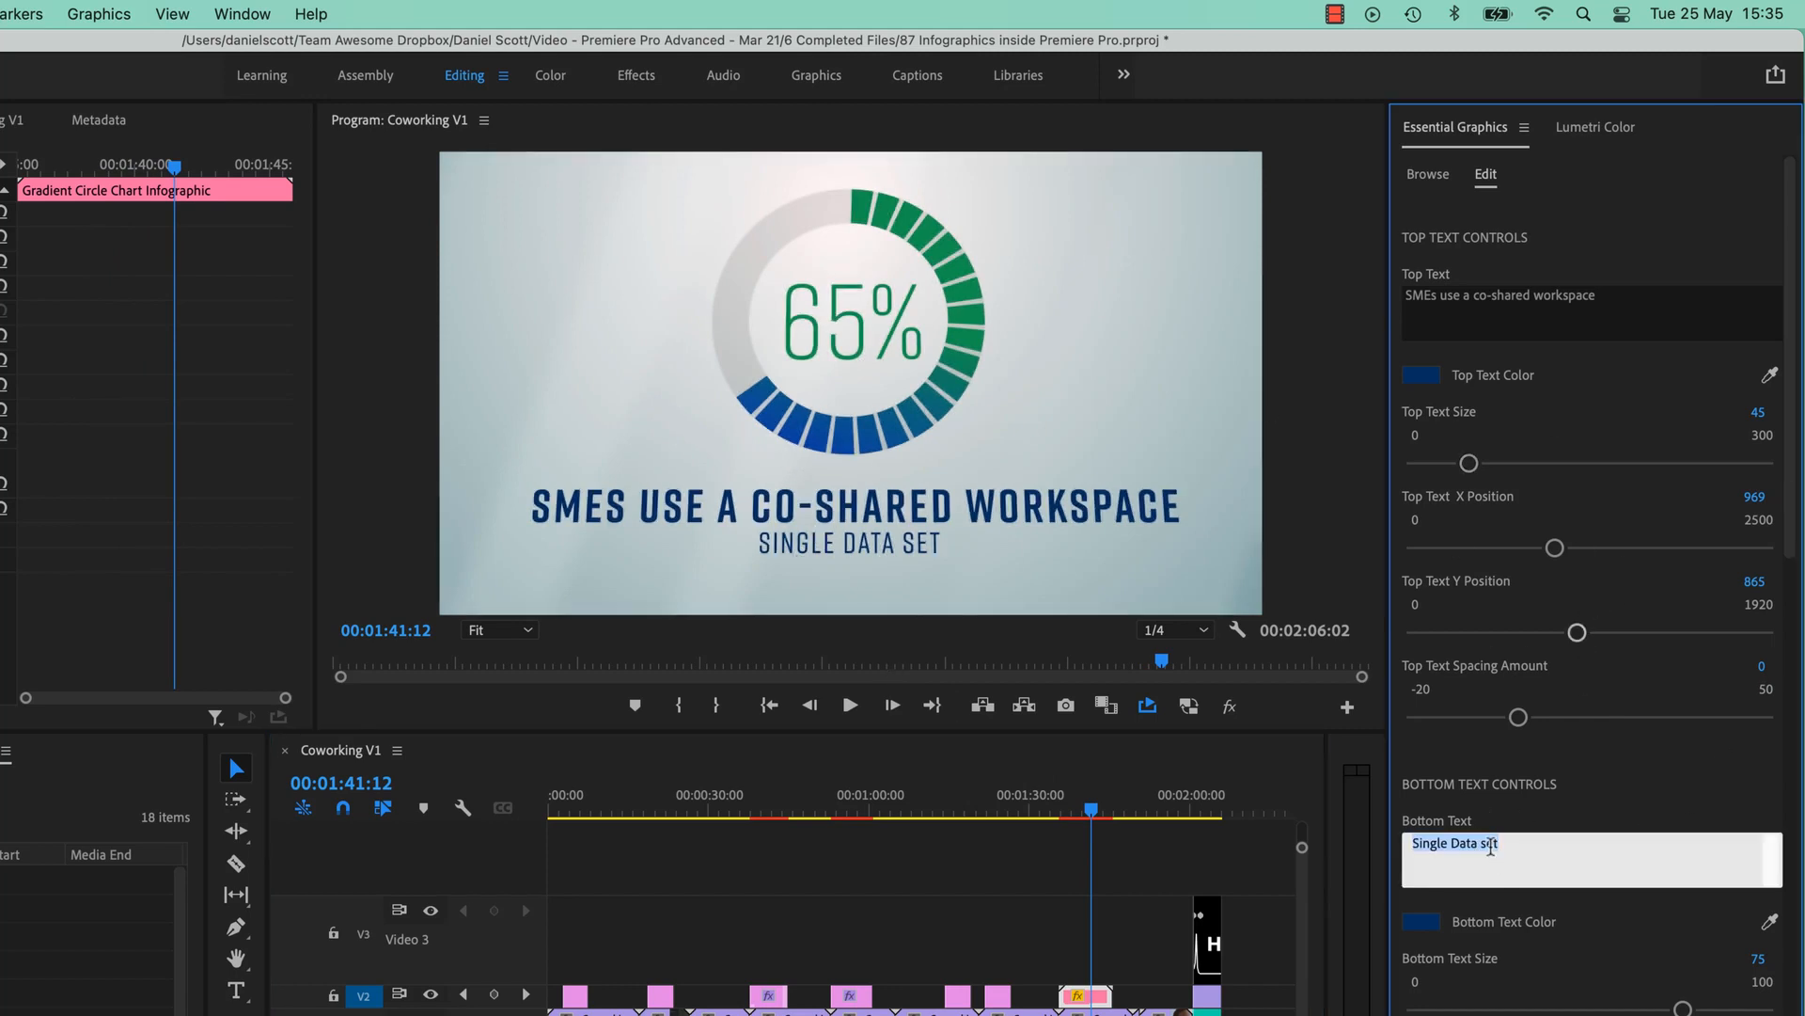
left_click(1653, 773)
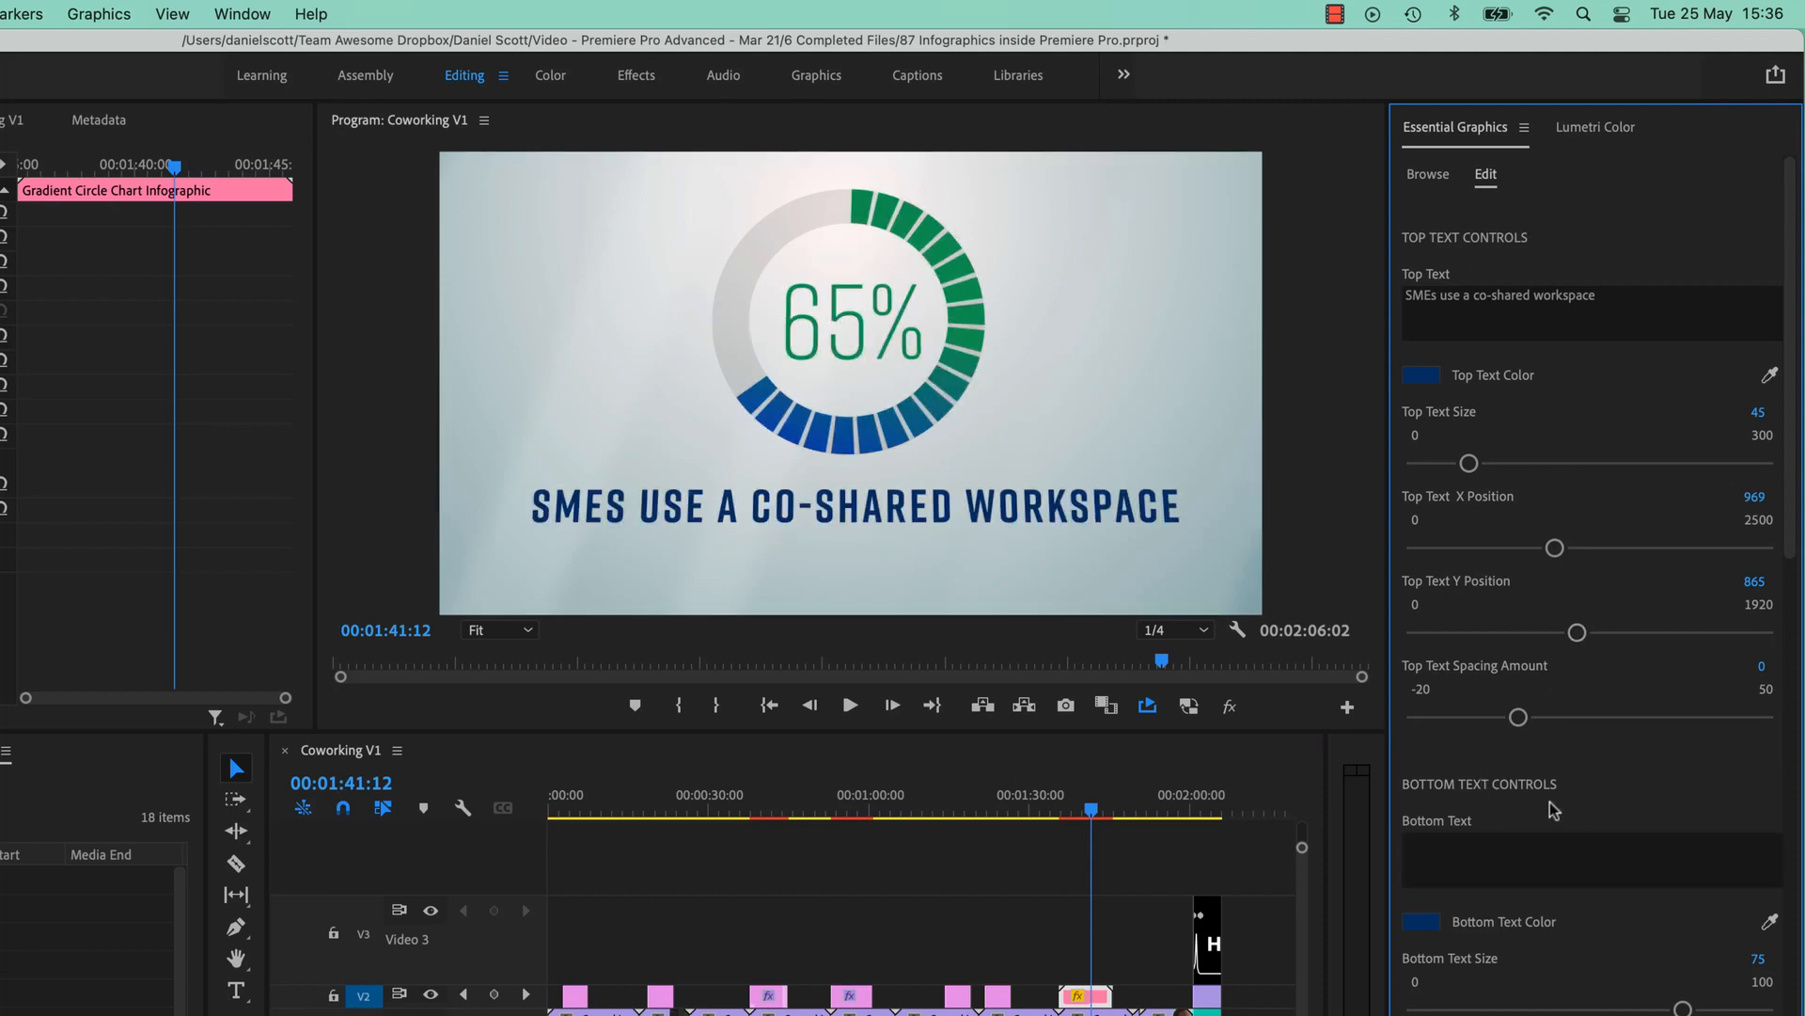
left_click_drag(1790, 442, 1799, 982)
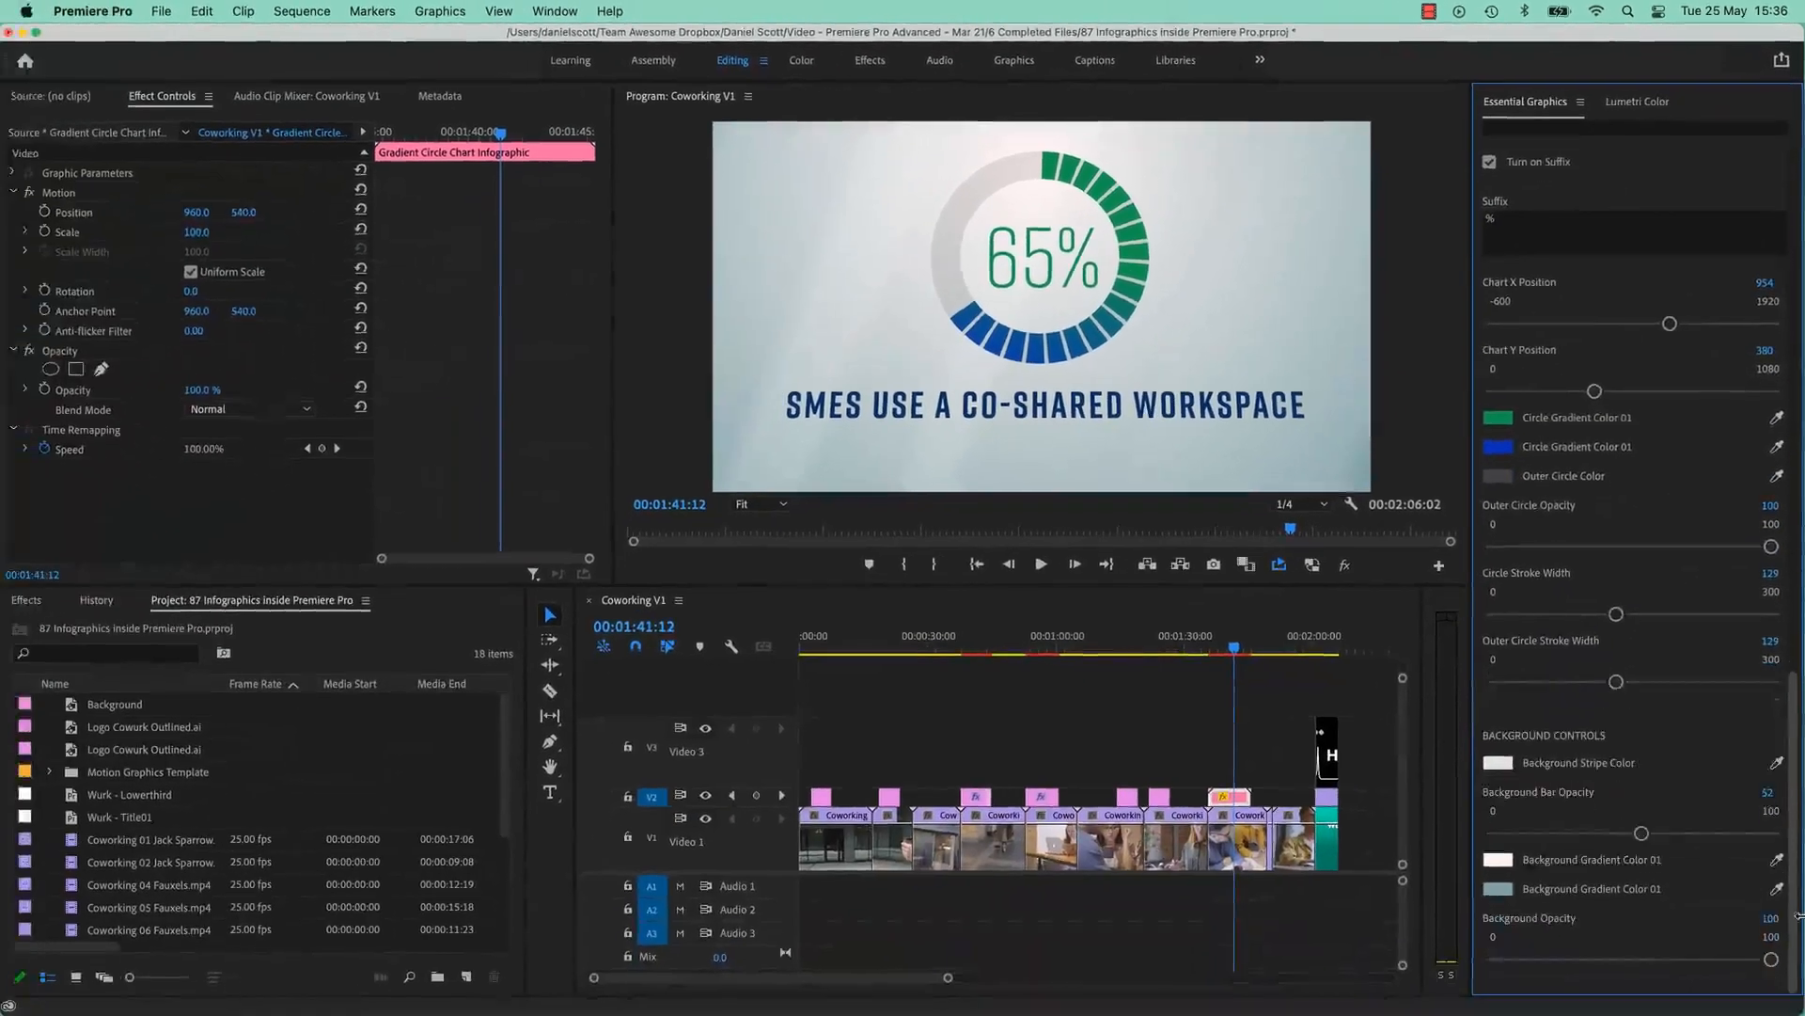
left_click_drag(1798, 905, 1800, 352)
left_click(1055, 313)
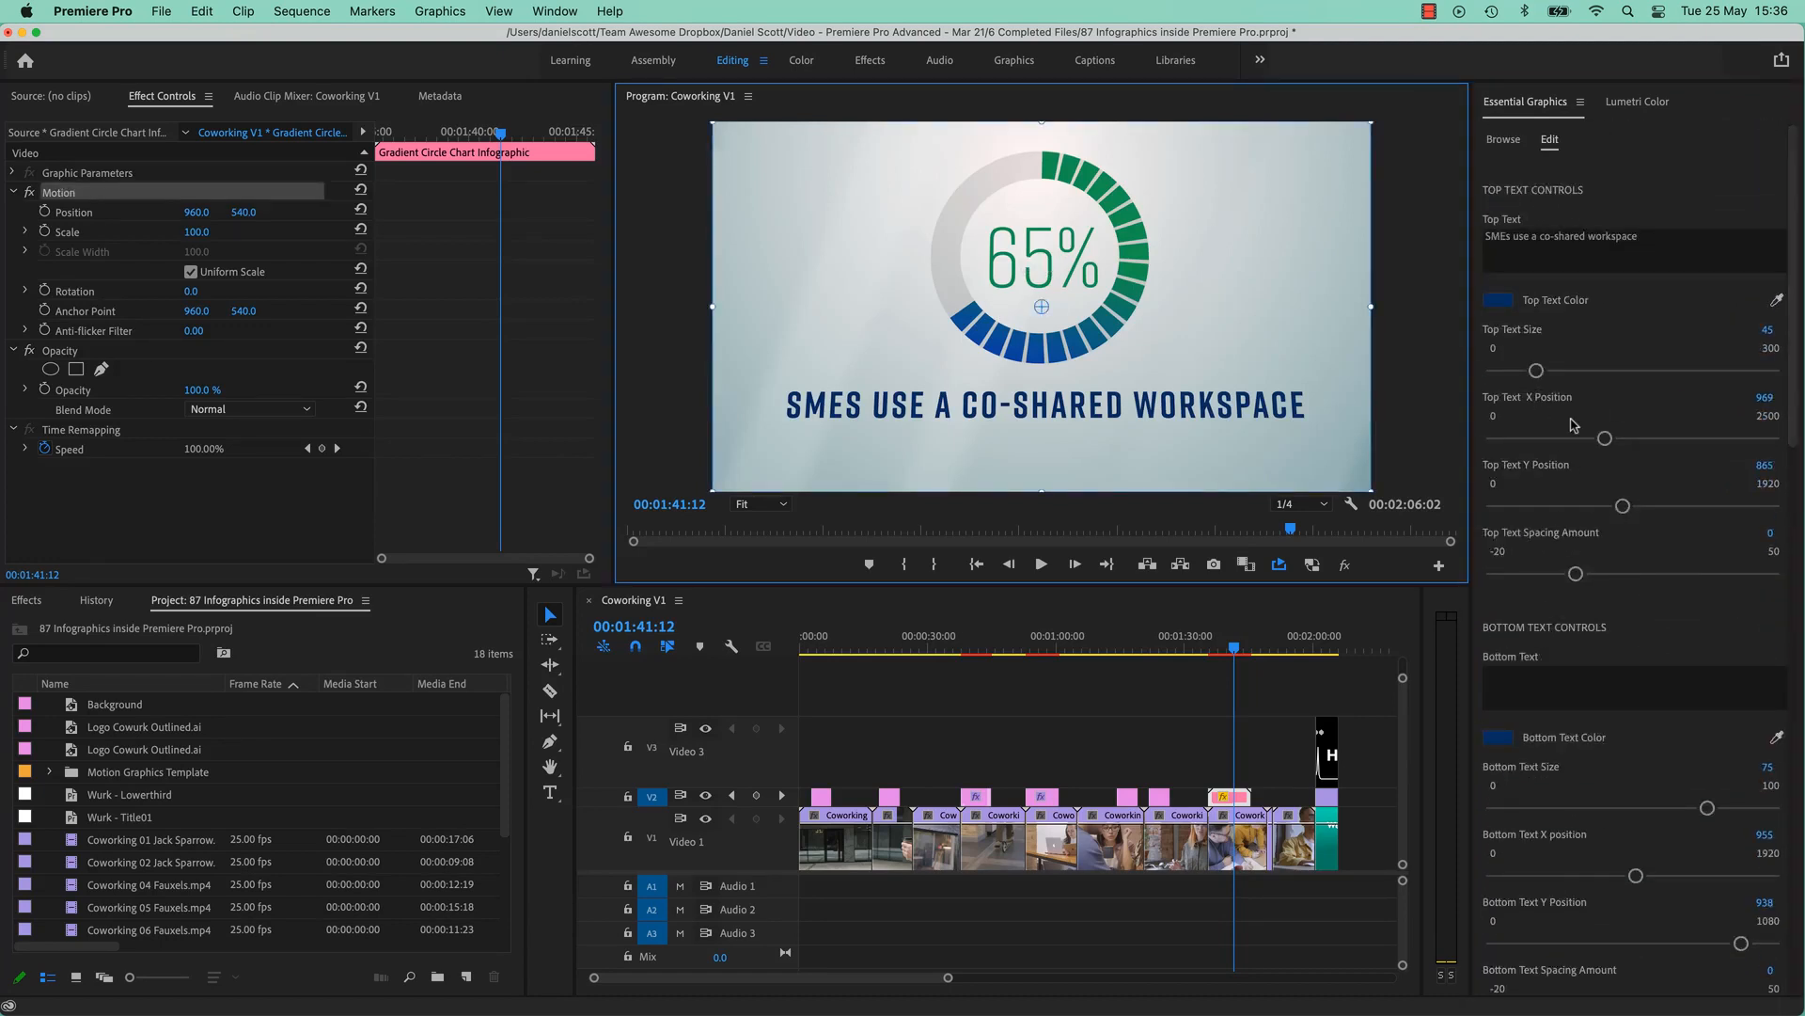
left_click_drag(1790, 309, 1787, 553)
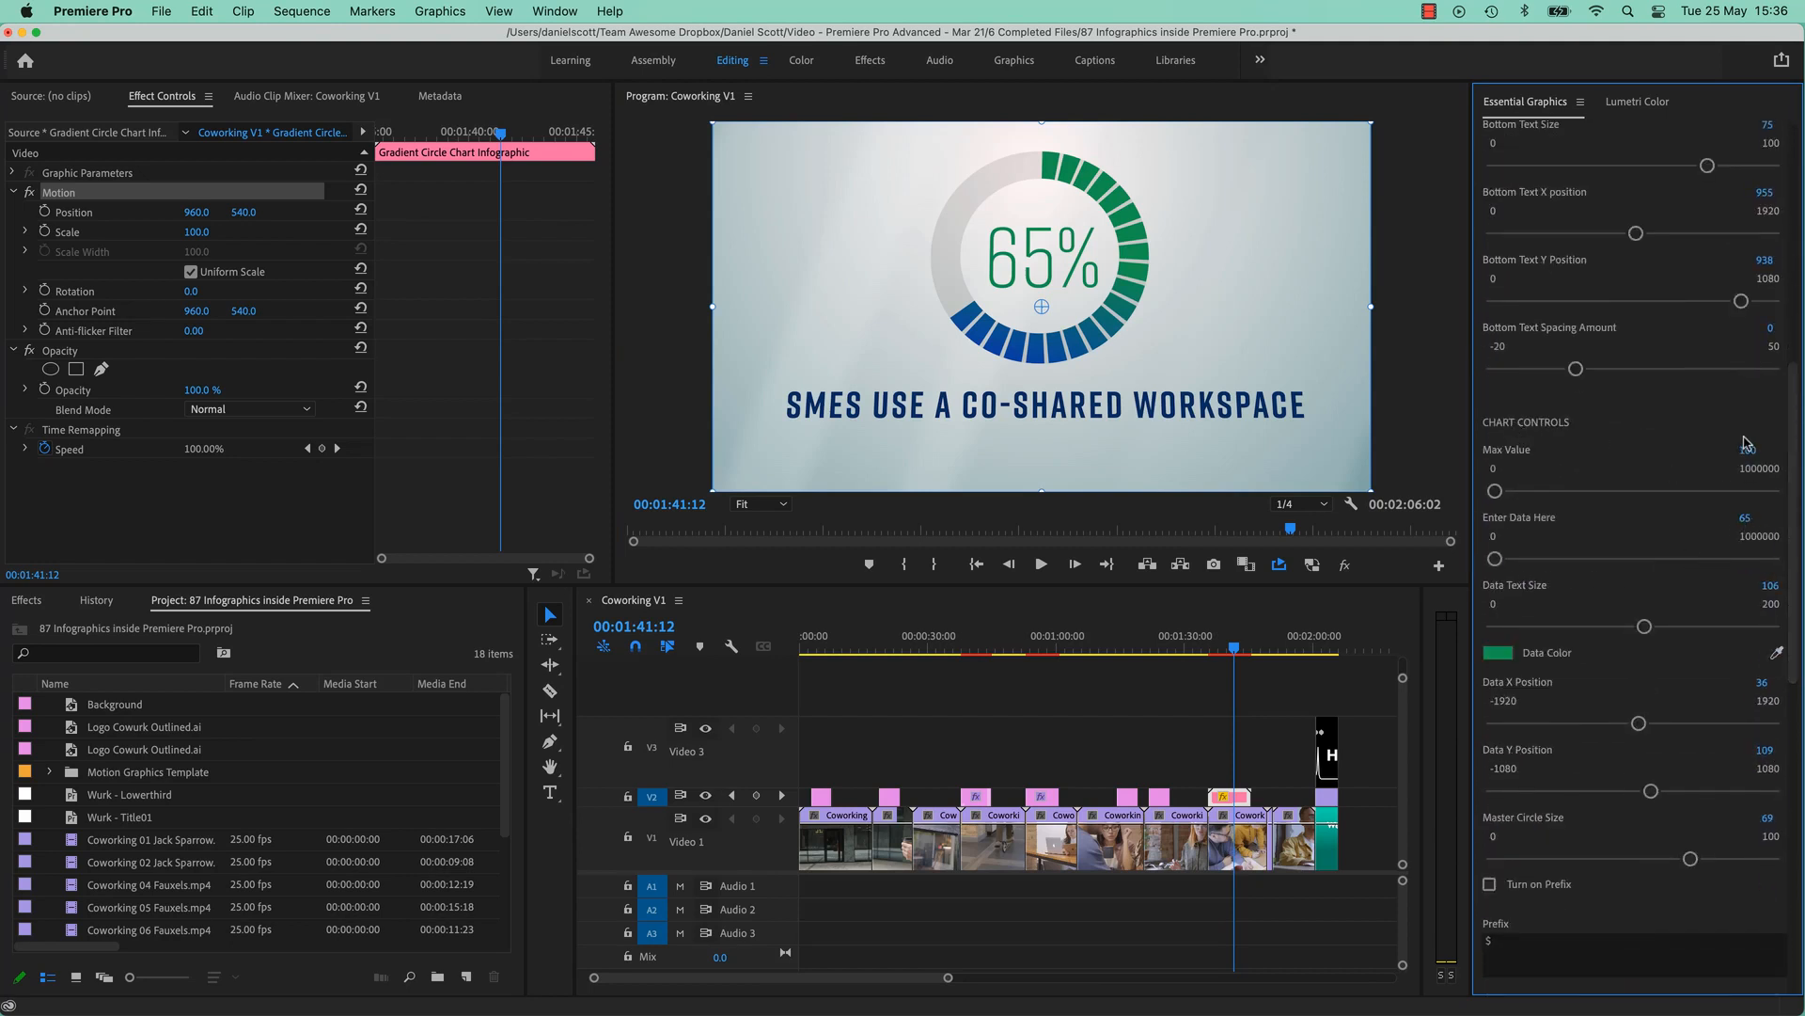
left_click(1745, 518)
key("Tab")
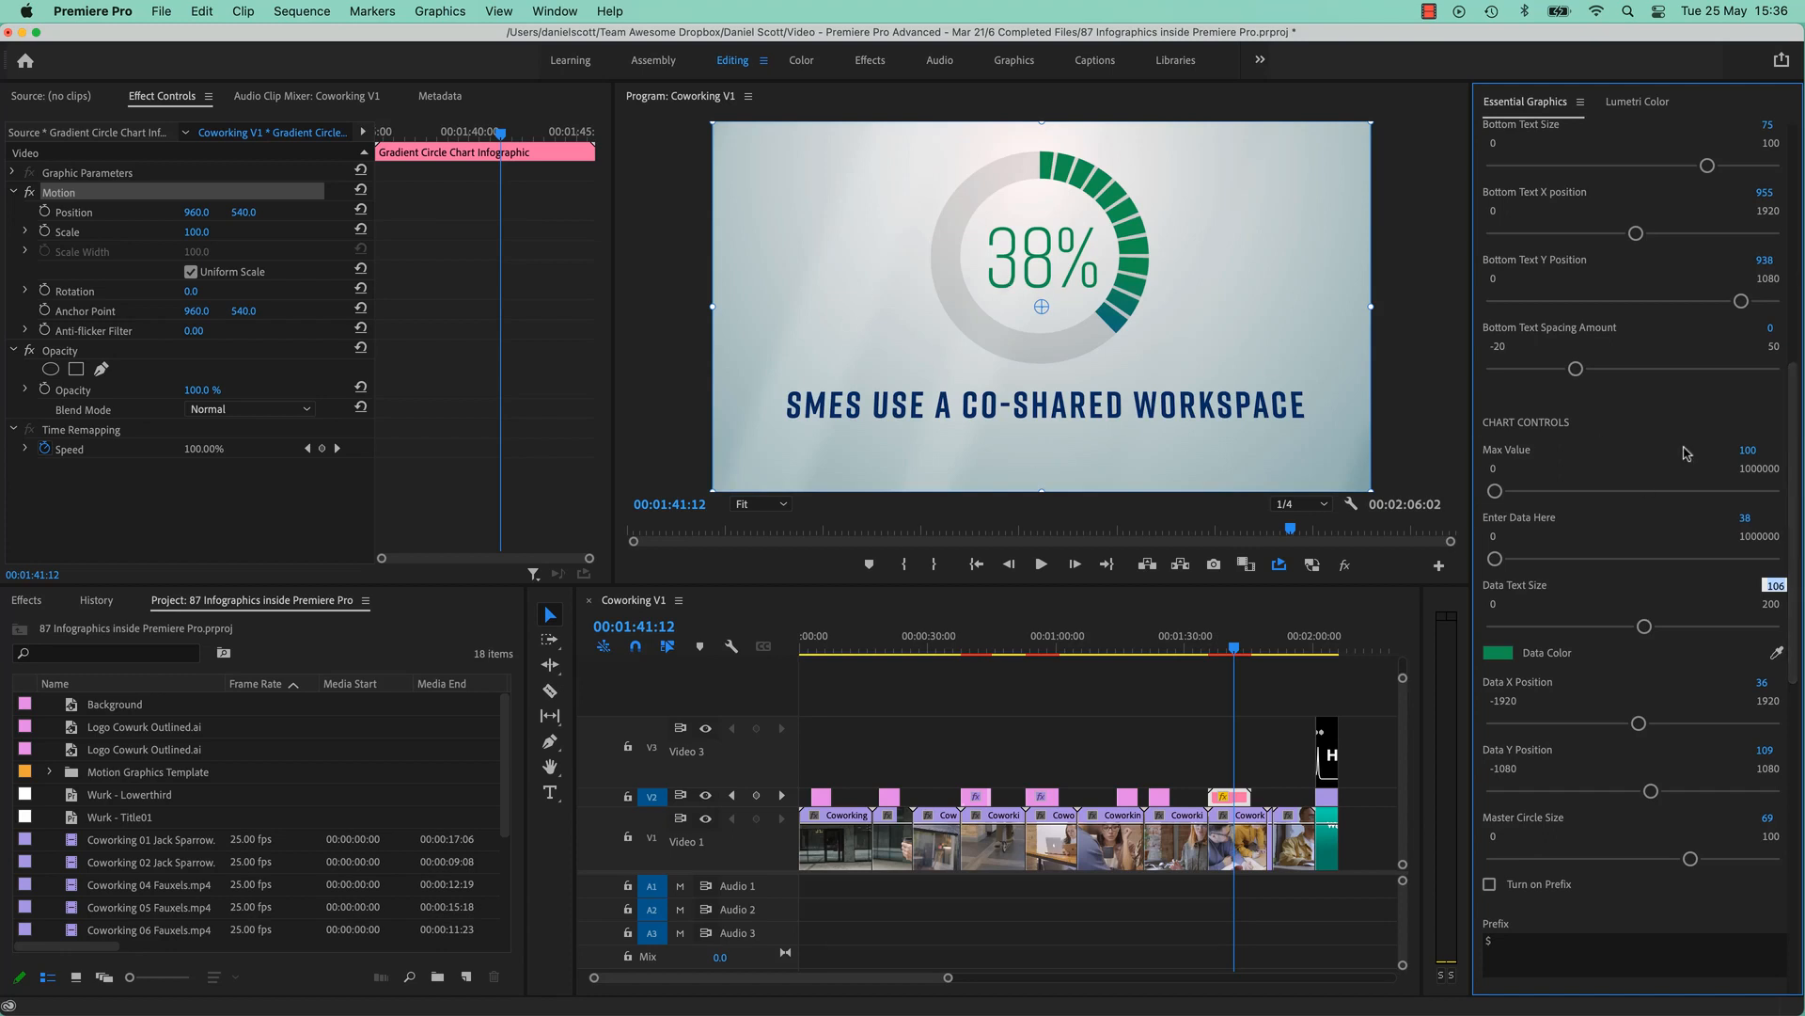
left_click_drag(1800, 435, 1800, 141)
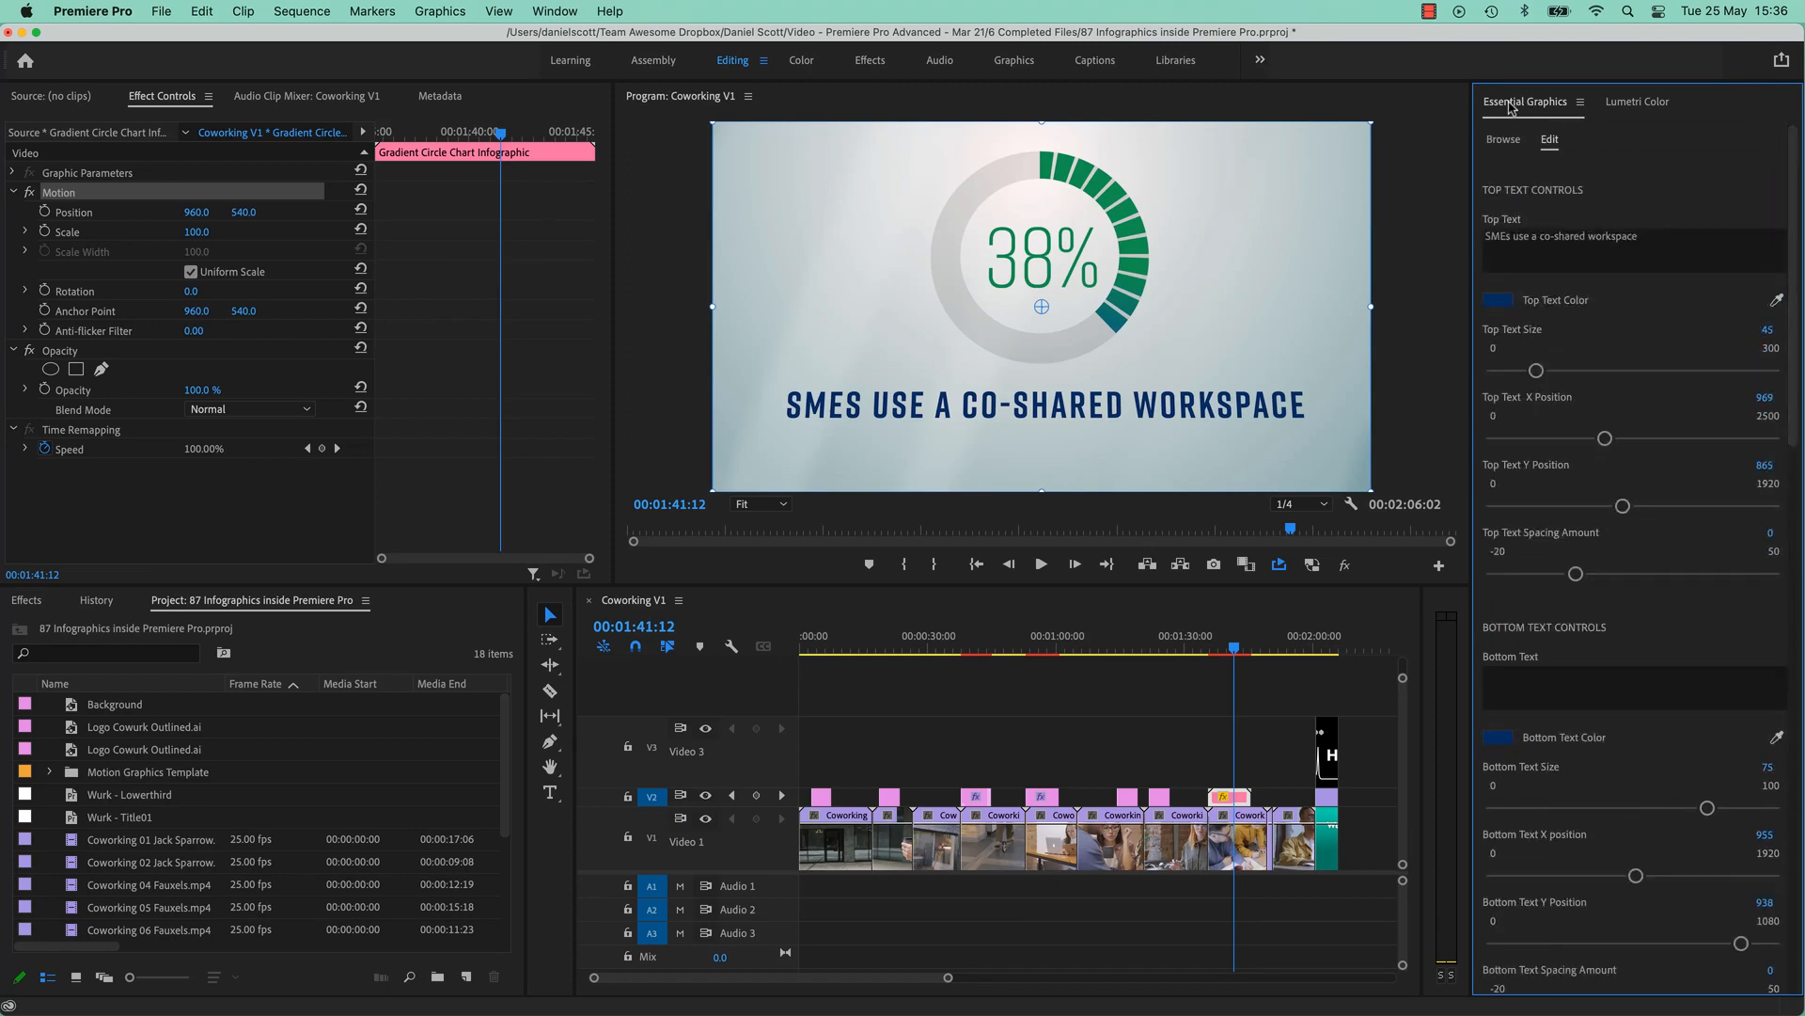
Check the Gradient Circle Chart Infographic template's options in My Templates for syncing missing fonts.
left_click(1504, 141)
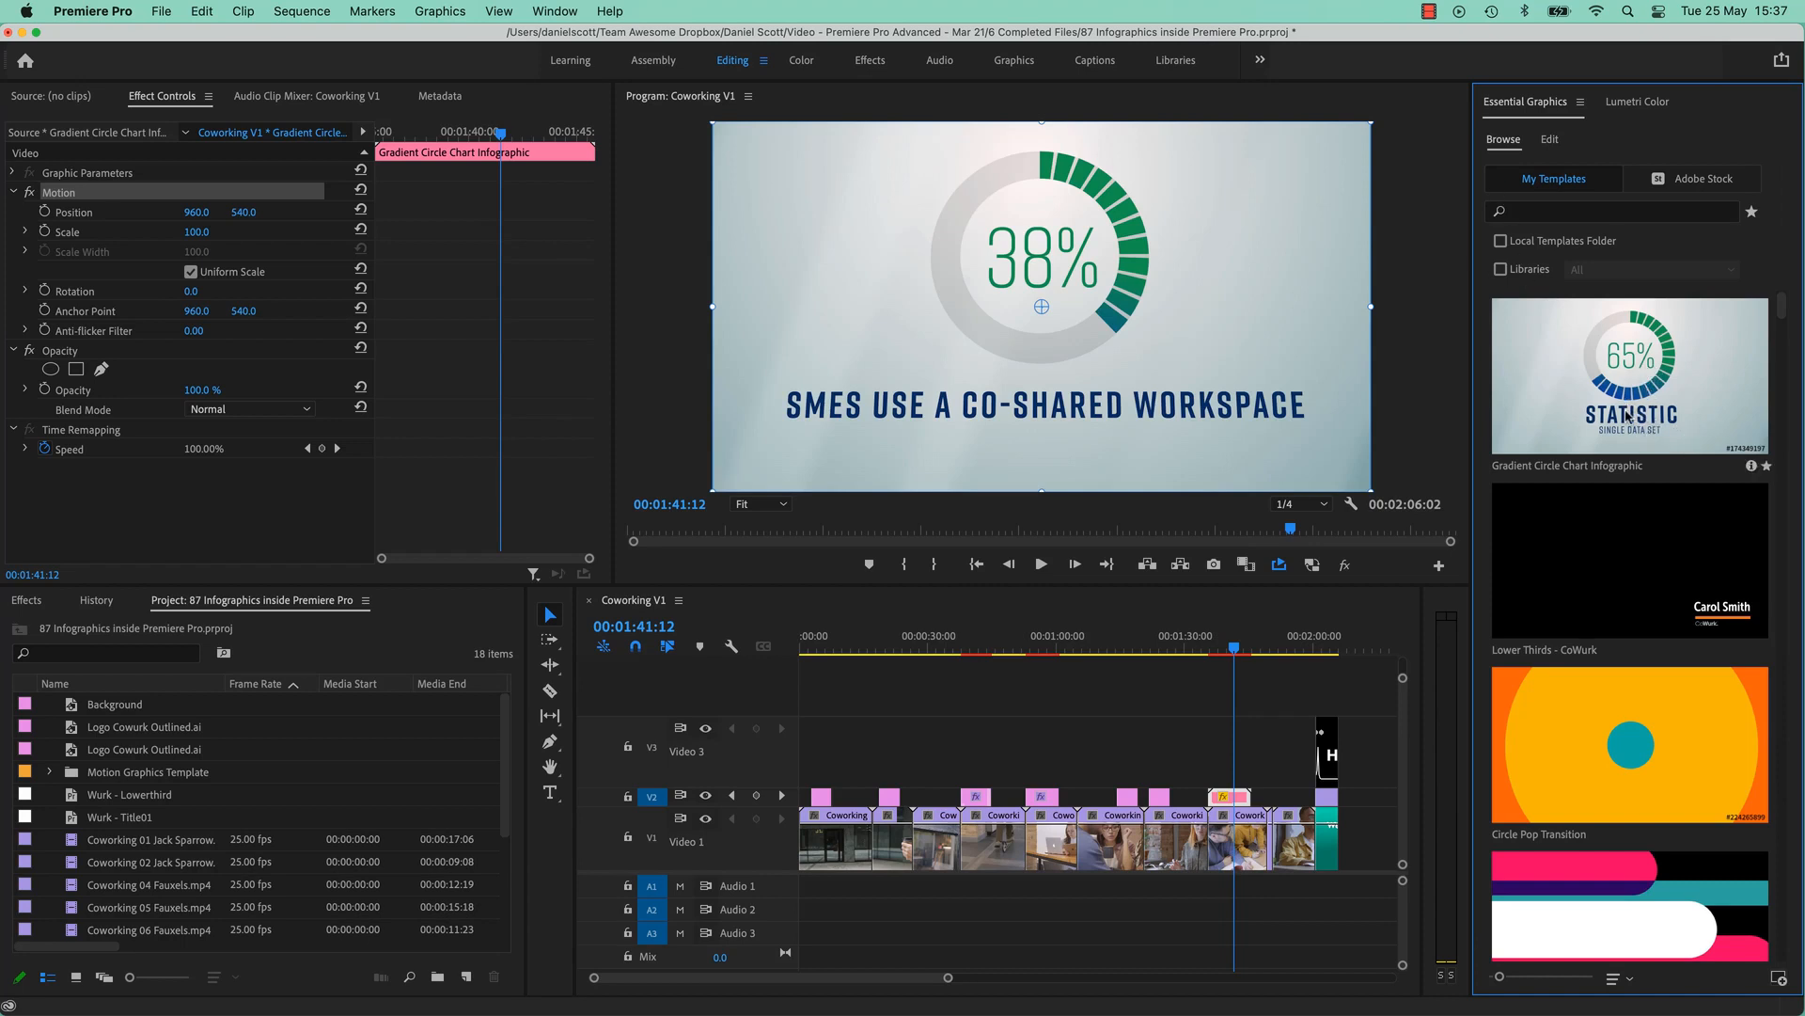
right_click(1606, 379)
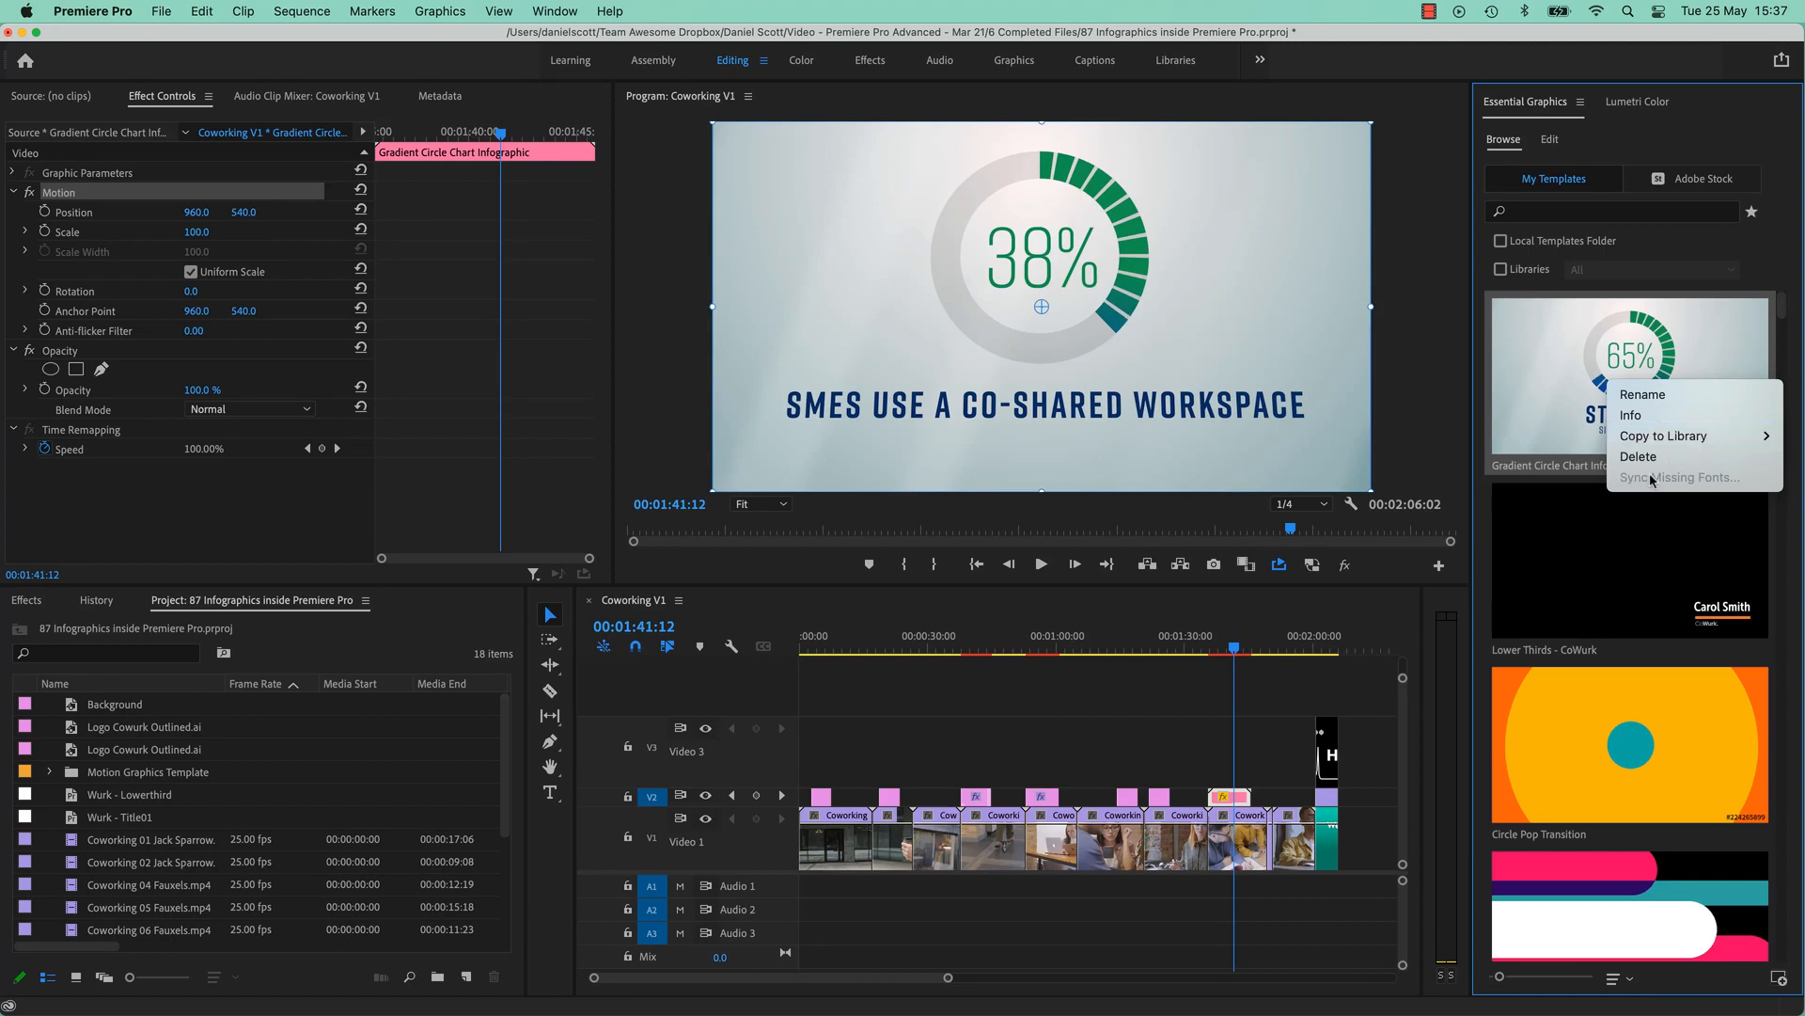
left_click(1534, 385)
left_click(1171, 732)
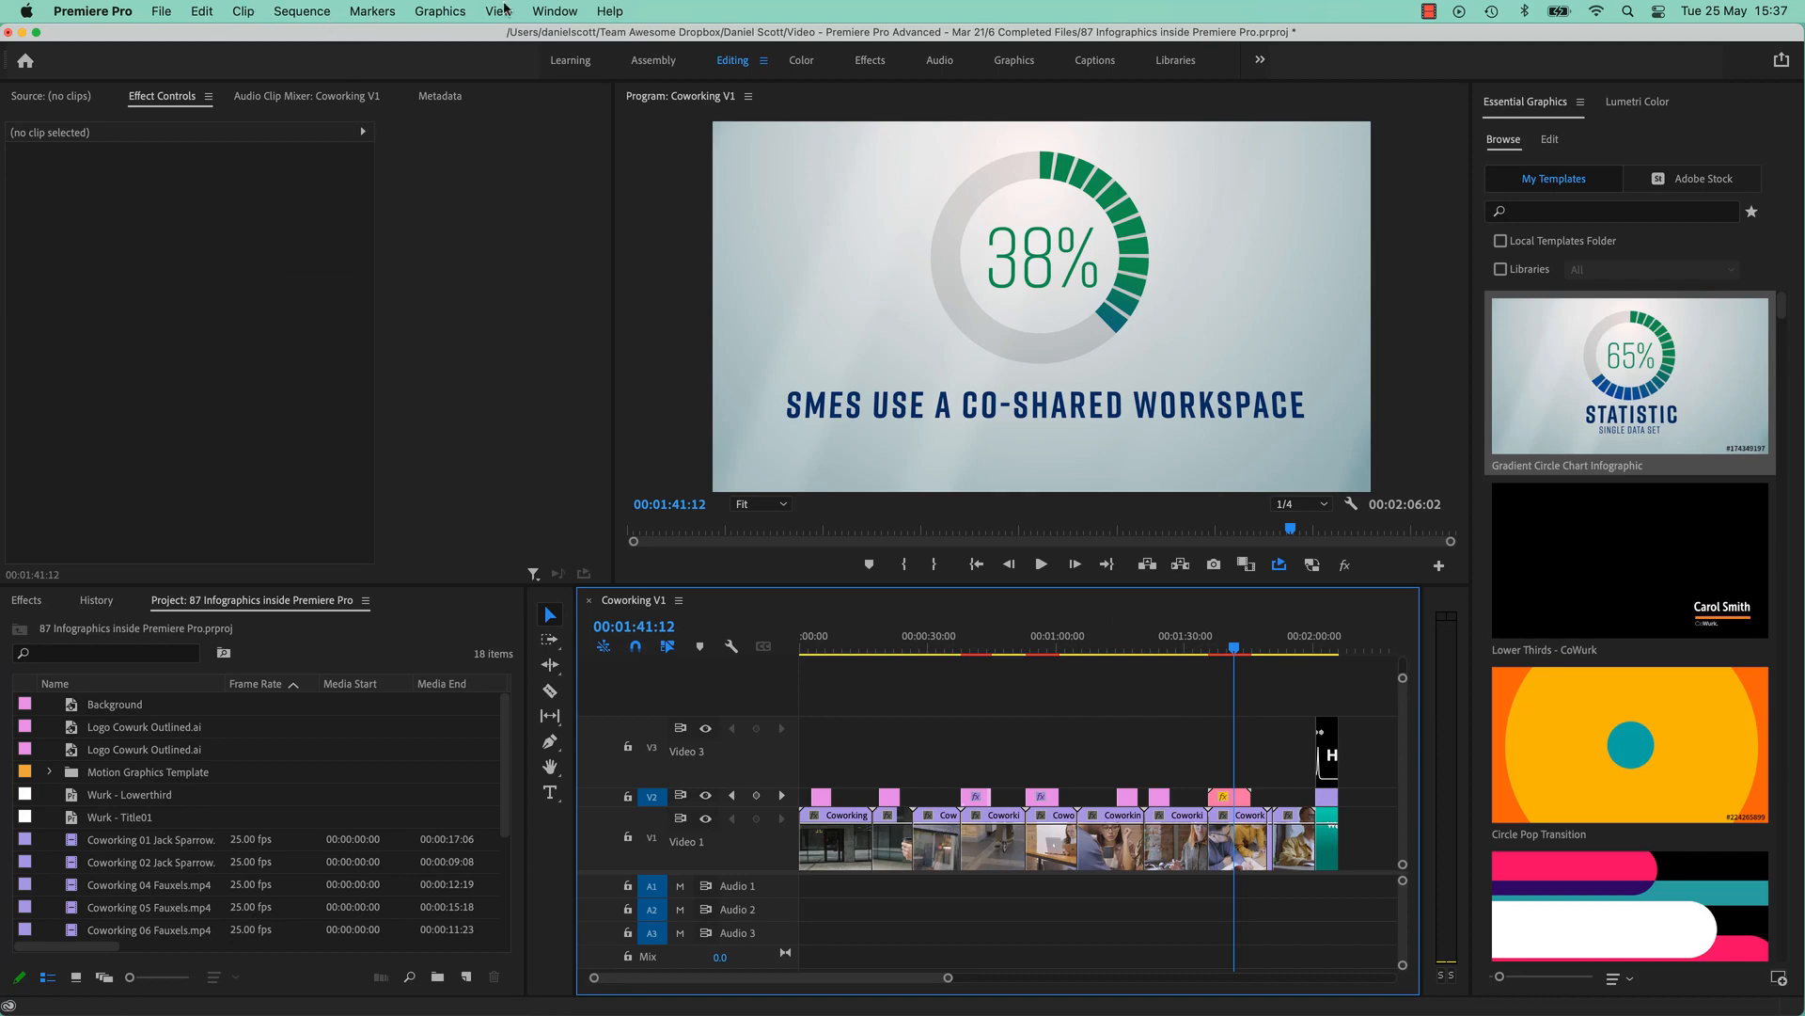
Search the application's help for "font" to locate the Replace Fonts in Projects command.
left_click(621, 12)
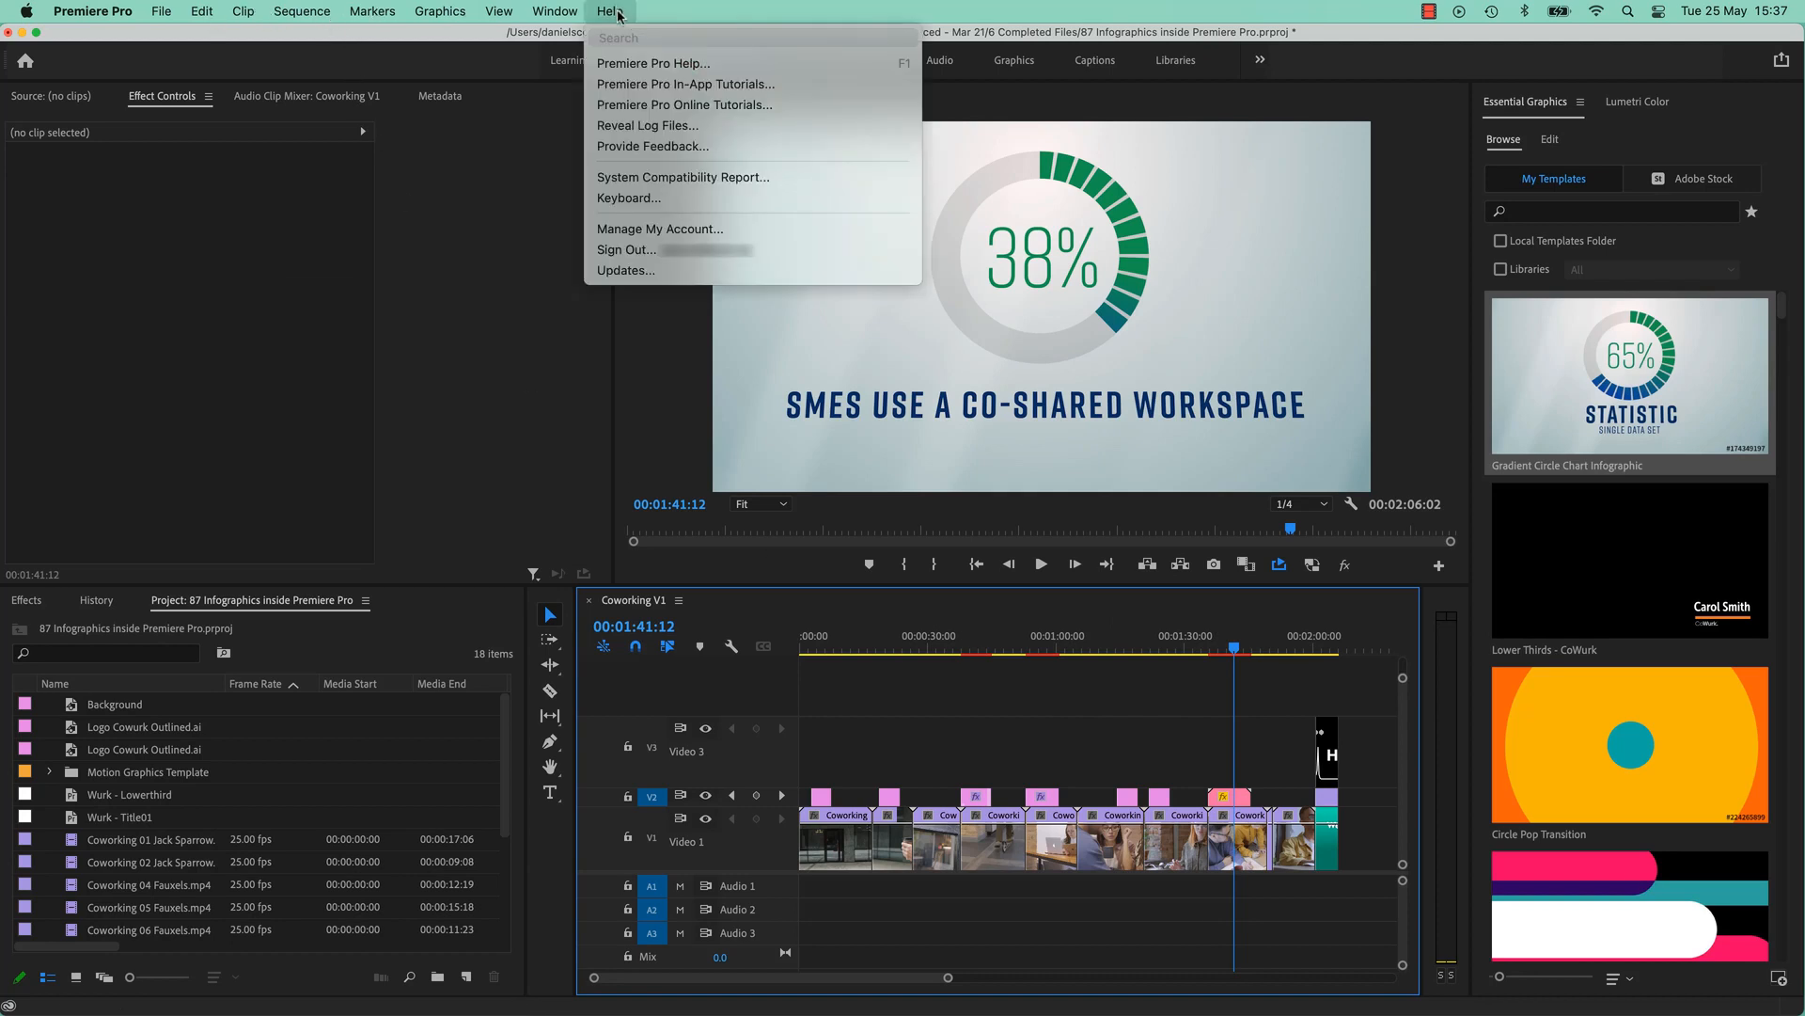
type("font")
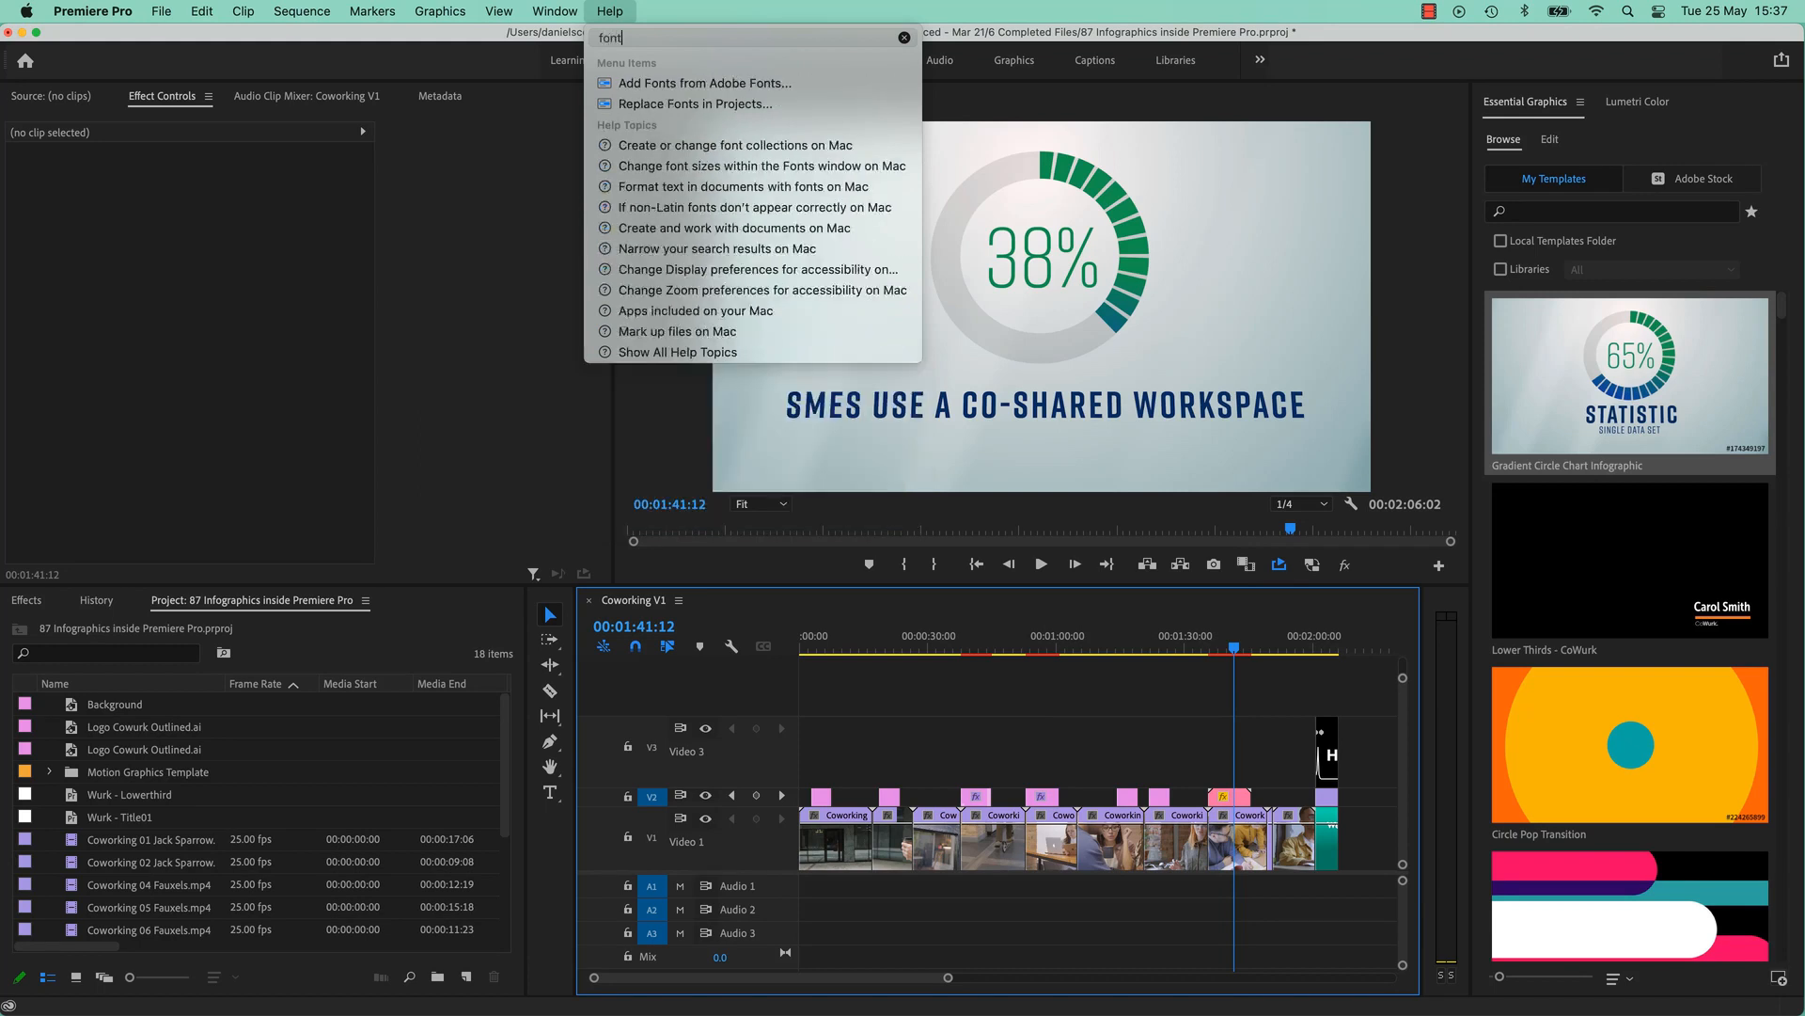
mouse_move(660, 85)
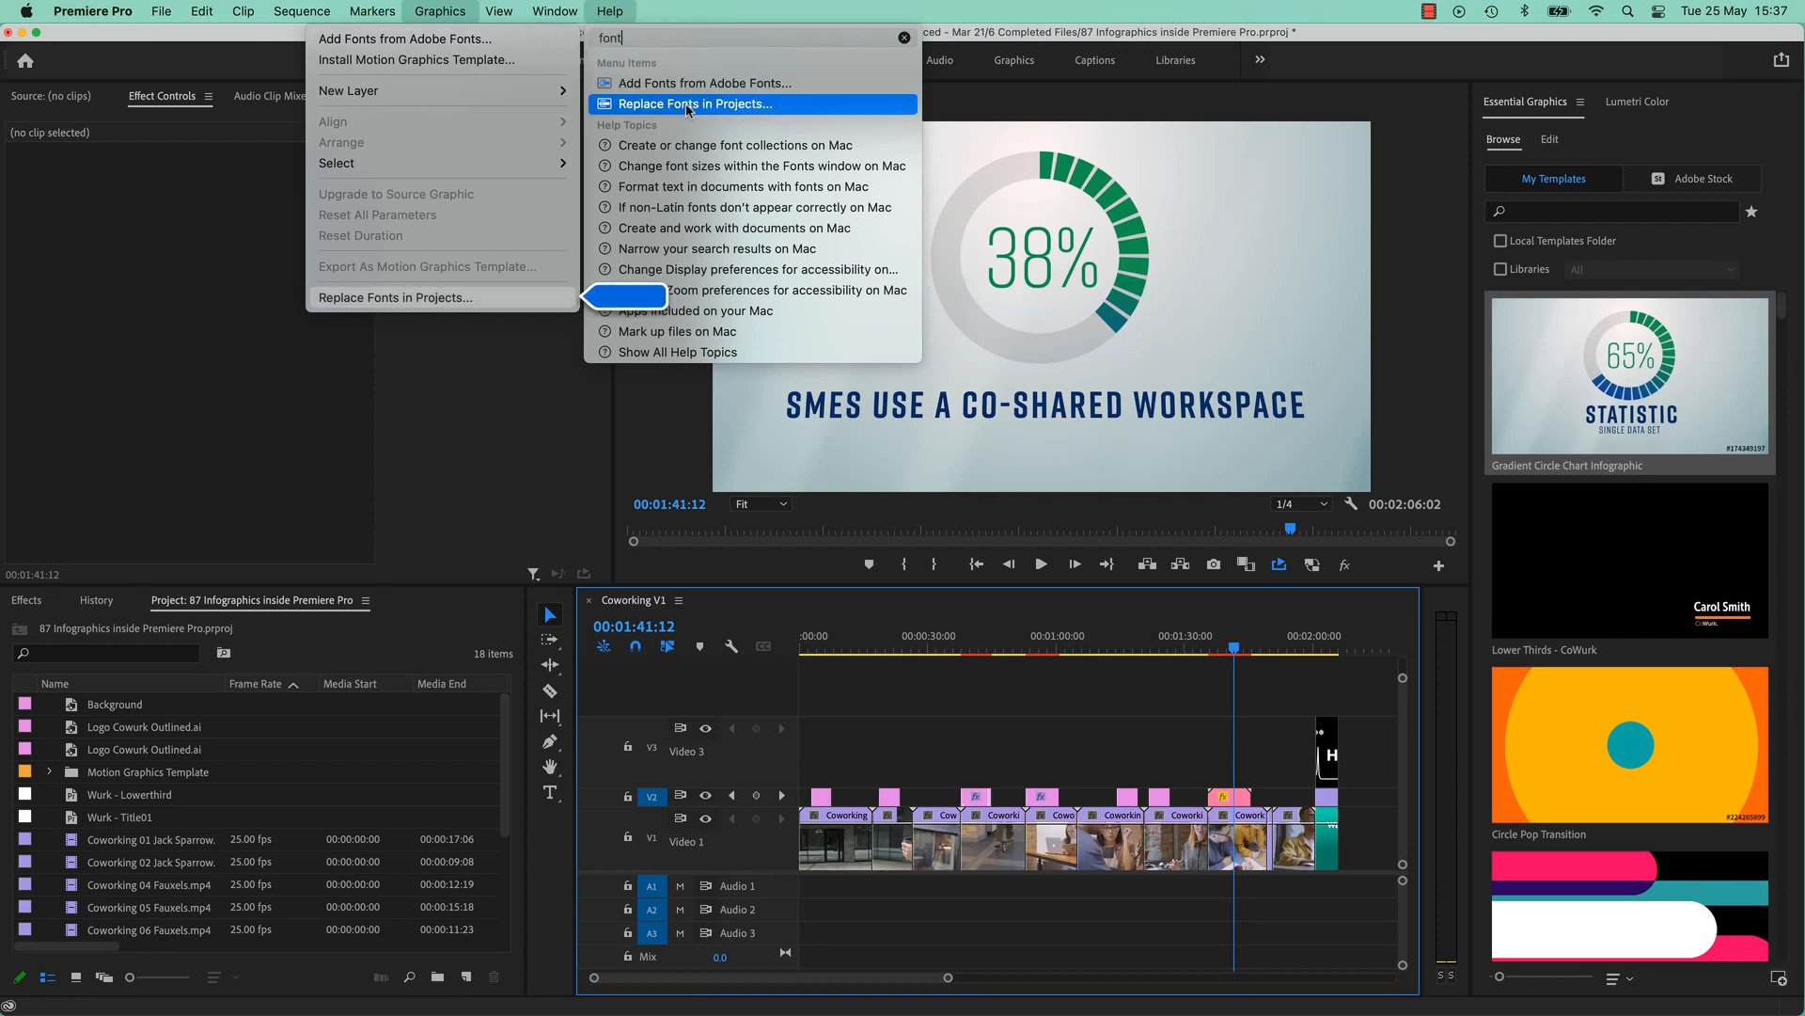
Examine the replacement choices for Samantha Upright Bold Regular in Replace Fonts in Projects, and cancel without replacing any font.
left_click(687, 105)
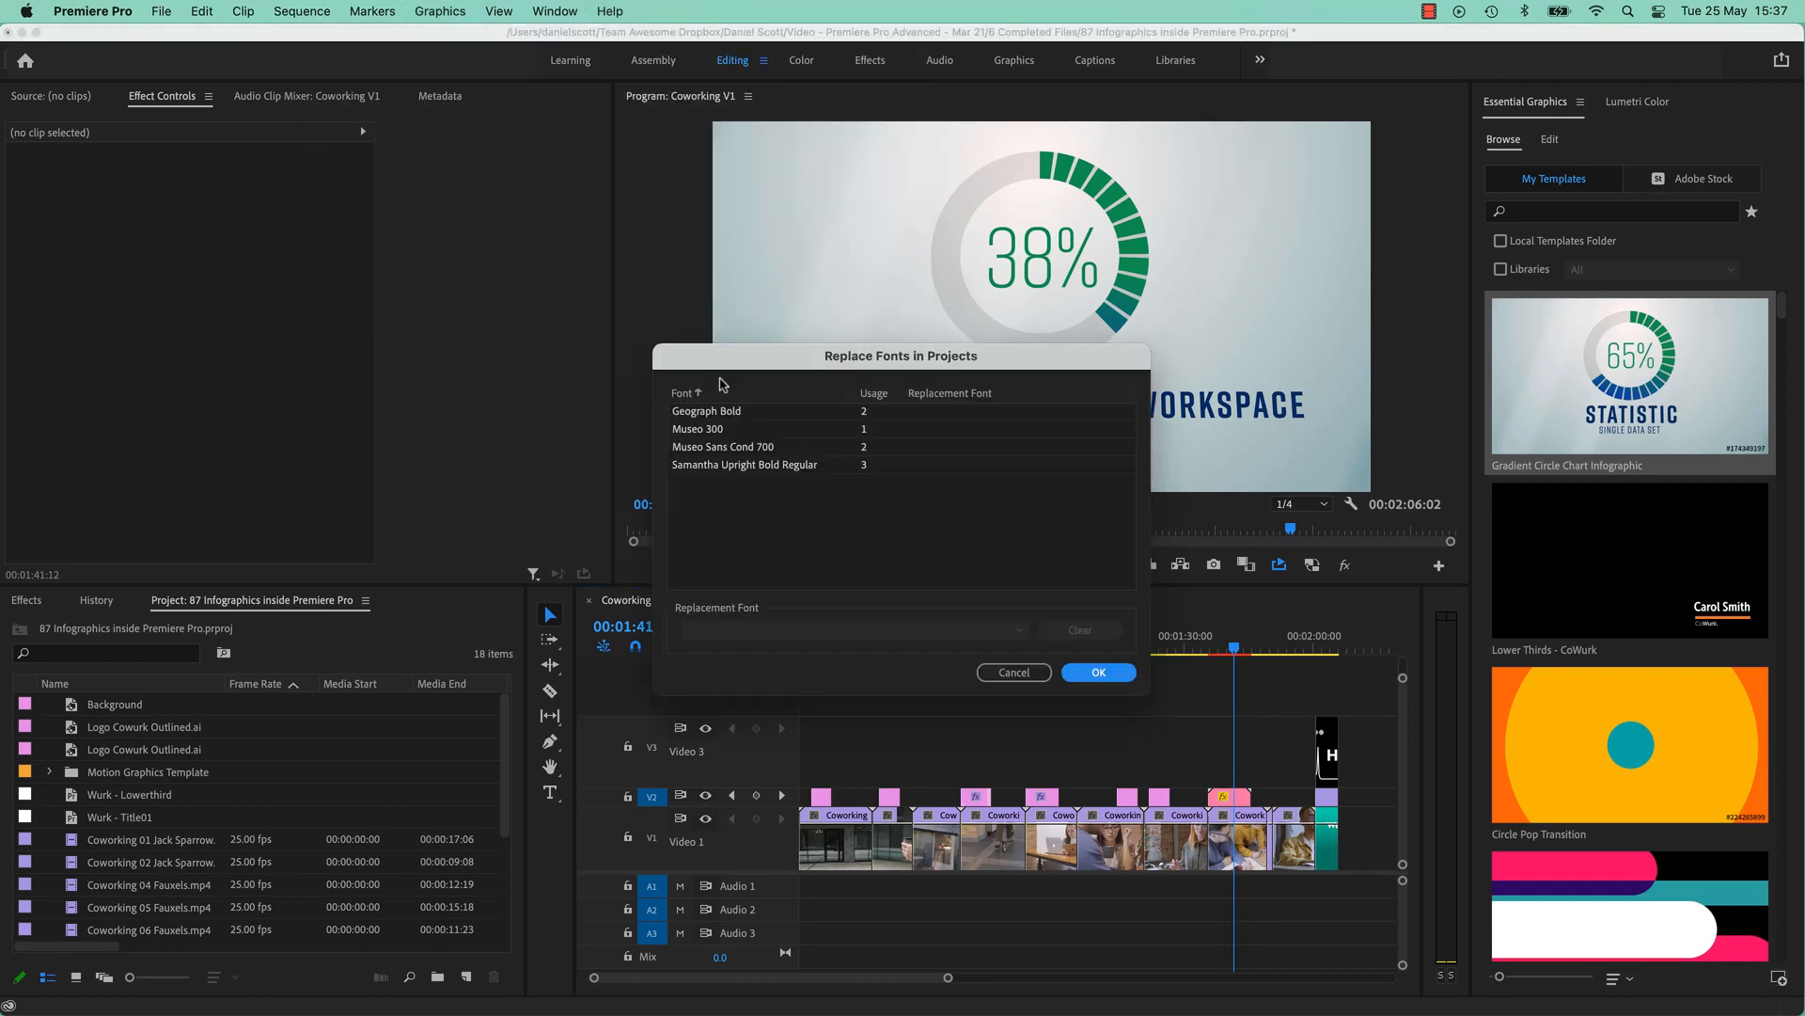
left_click(720, 468)
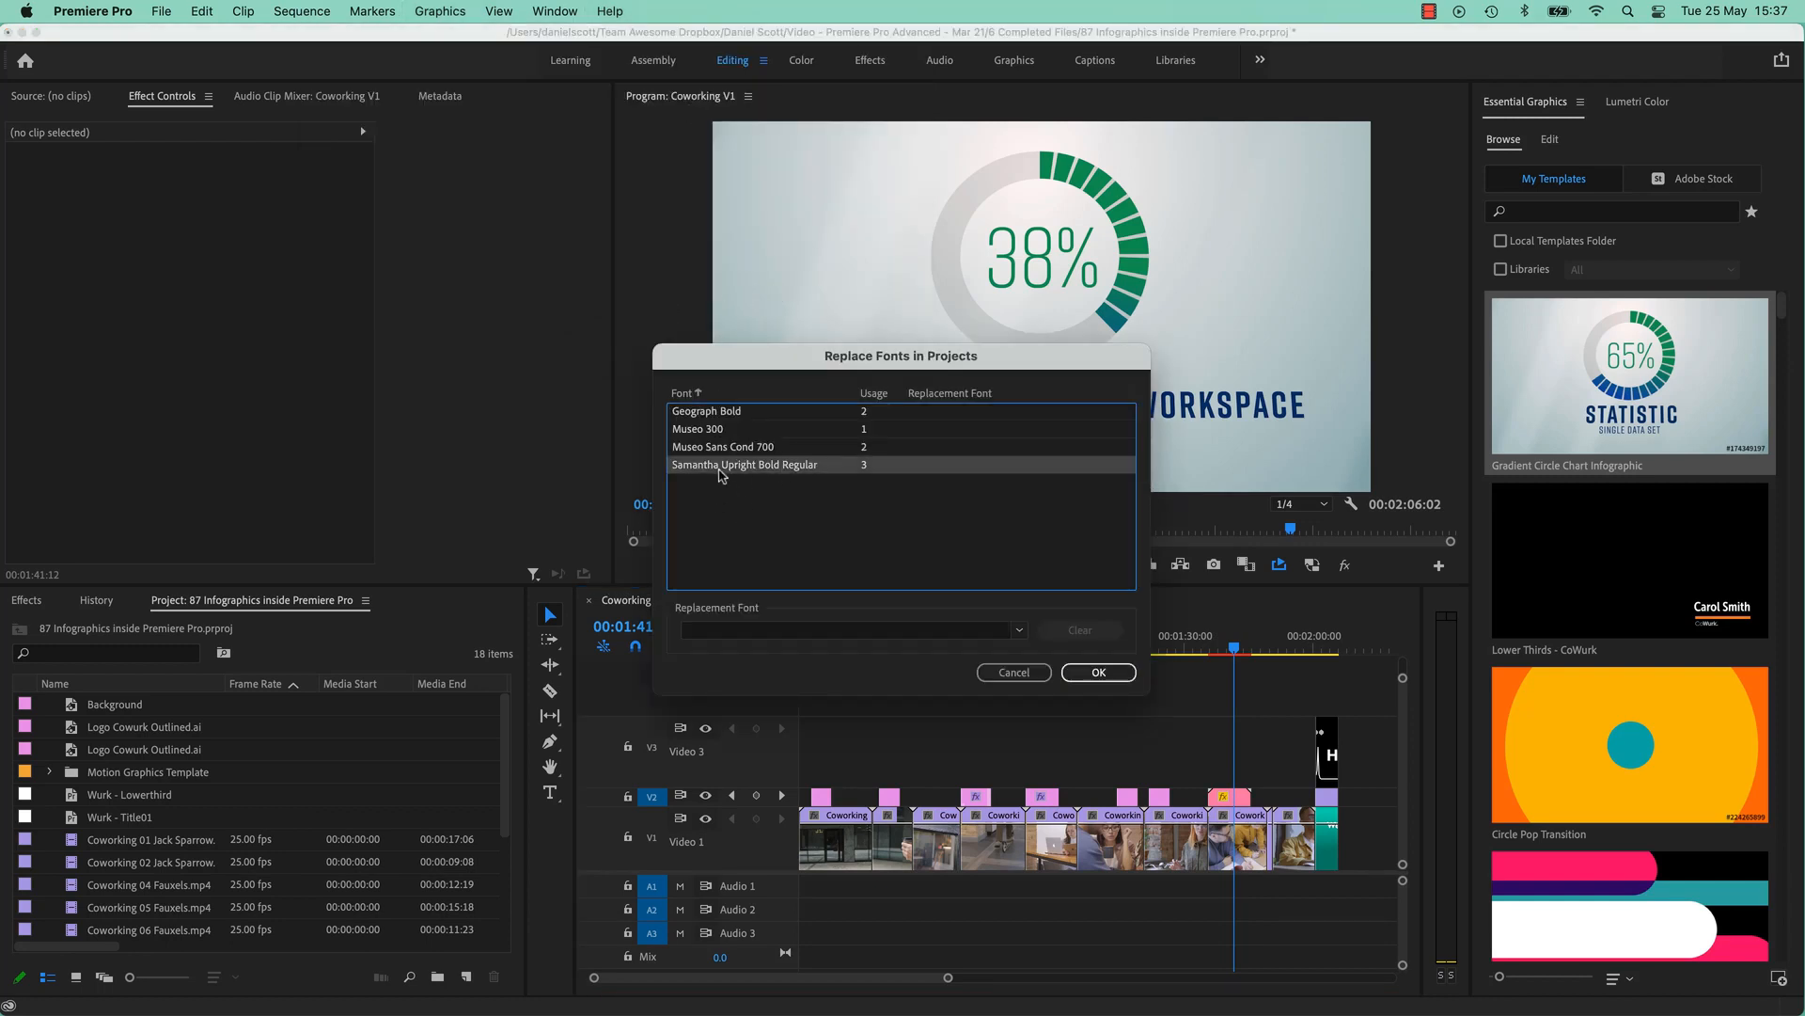
left_click(1019, 630)
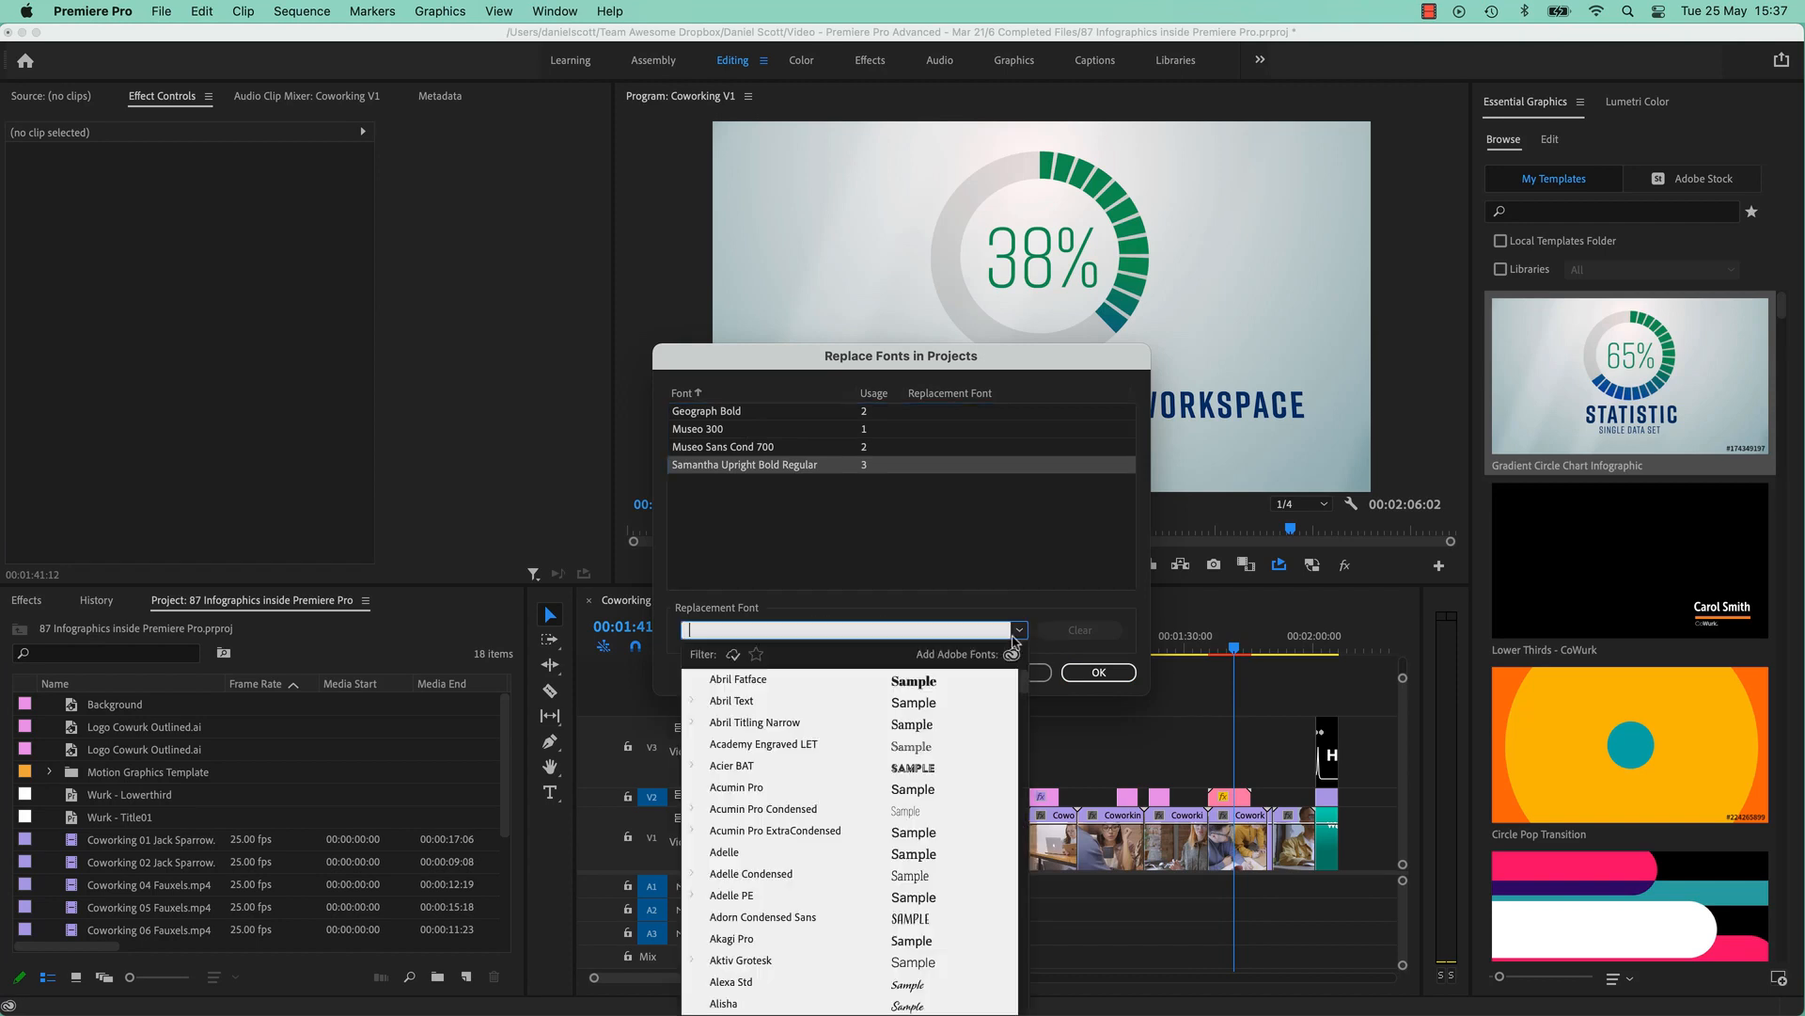
left_click(1137, 609)
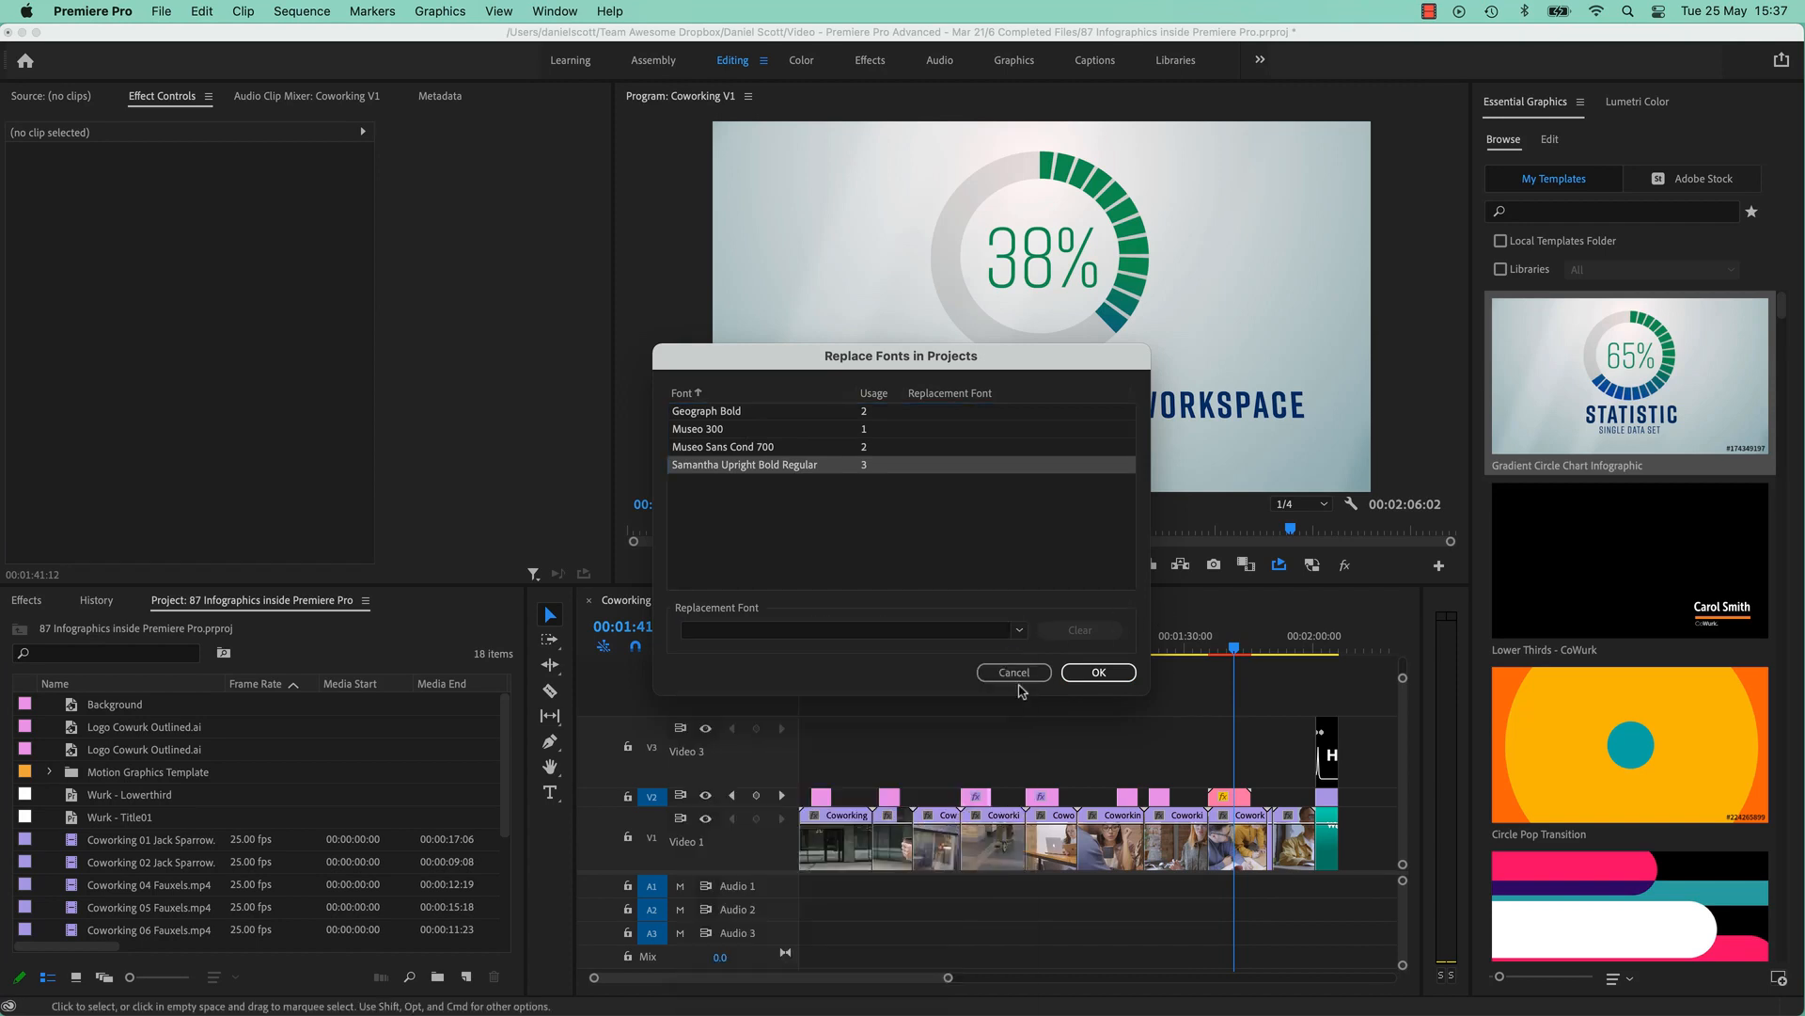
left_click(1017, 675)
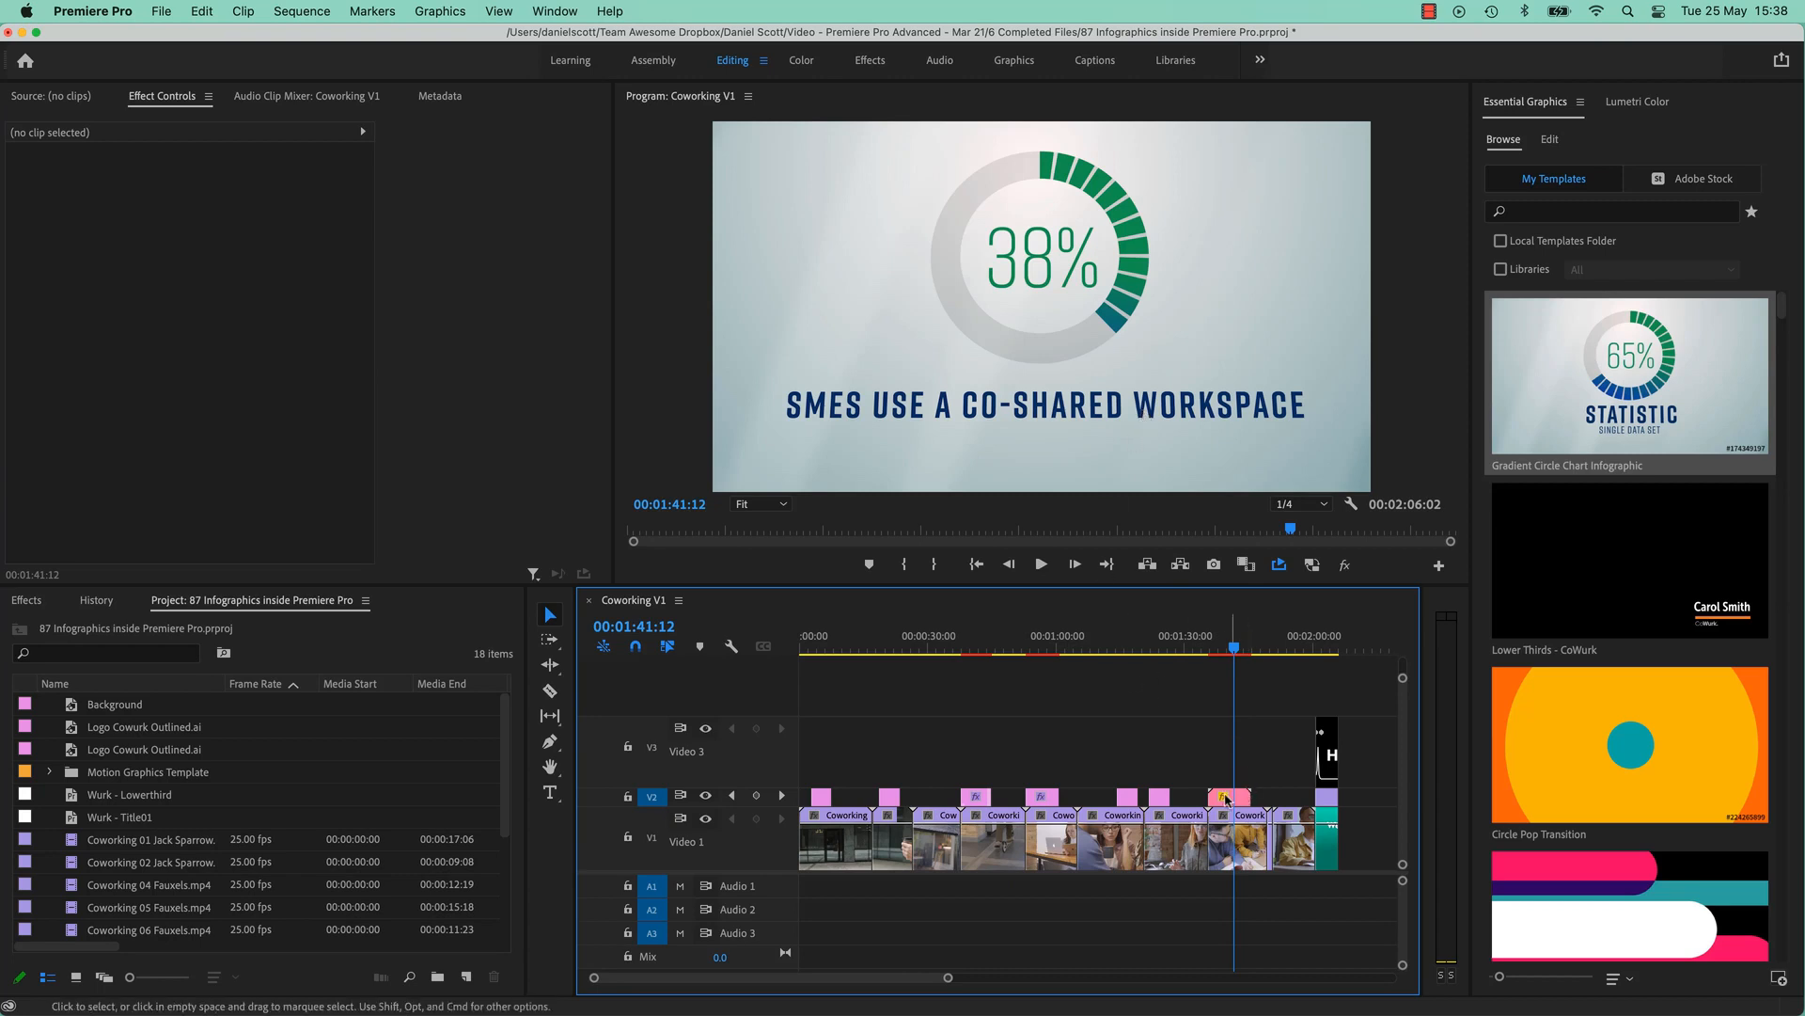
At 00:01:40:21, select the Gradient Circle Chart Infographic clip and set its Top Text Color to white (FFFFFF).
left_click(1231, 647)
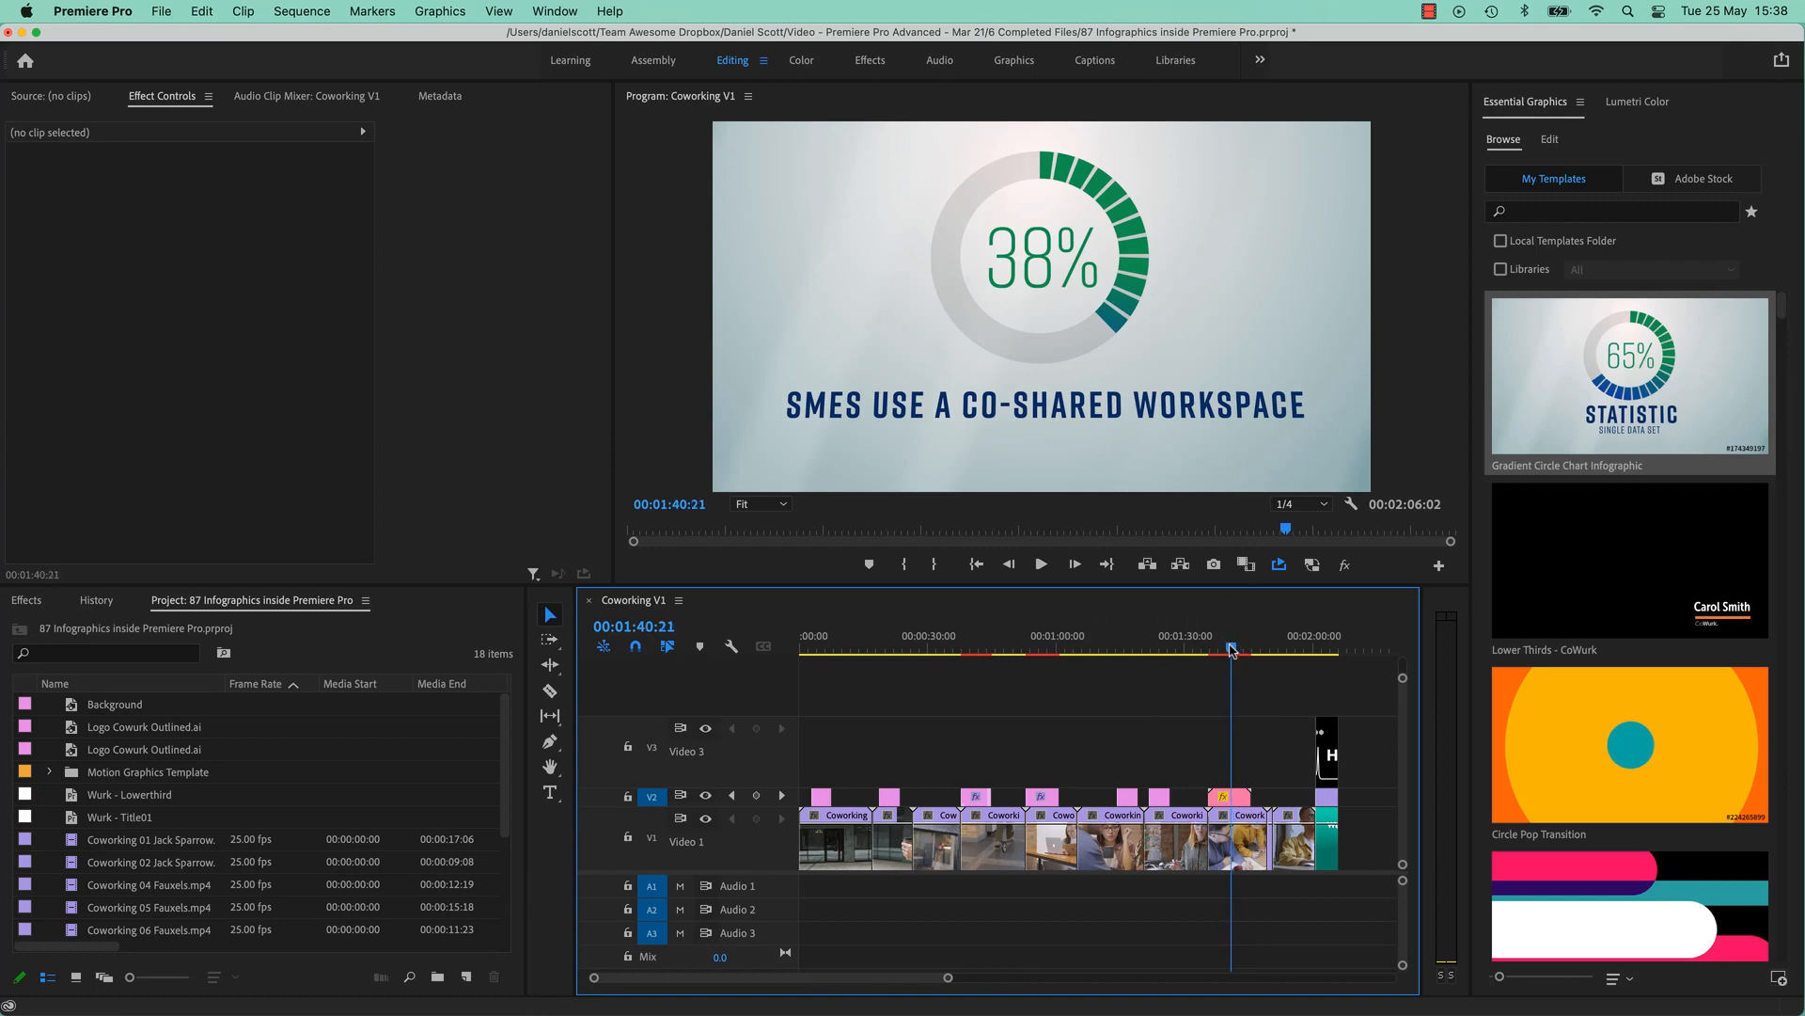
left_click(1248, 799)
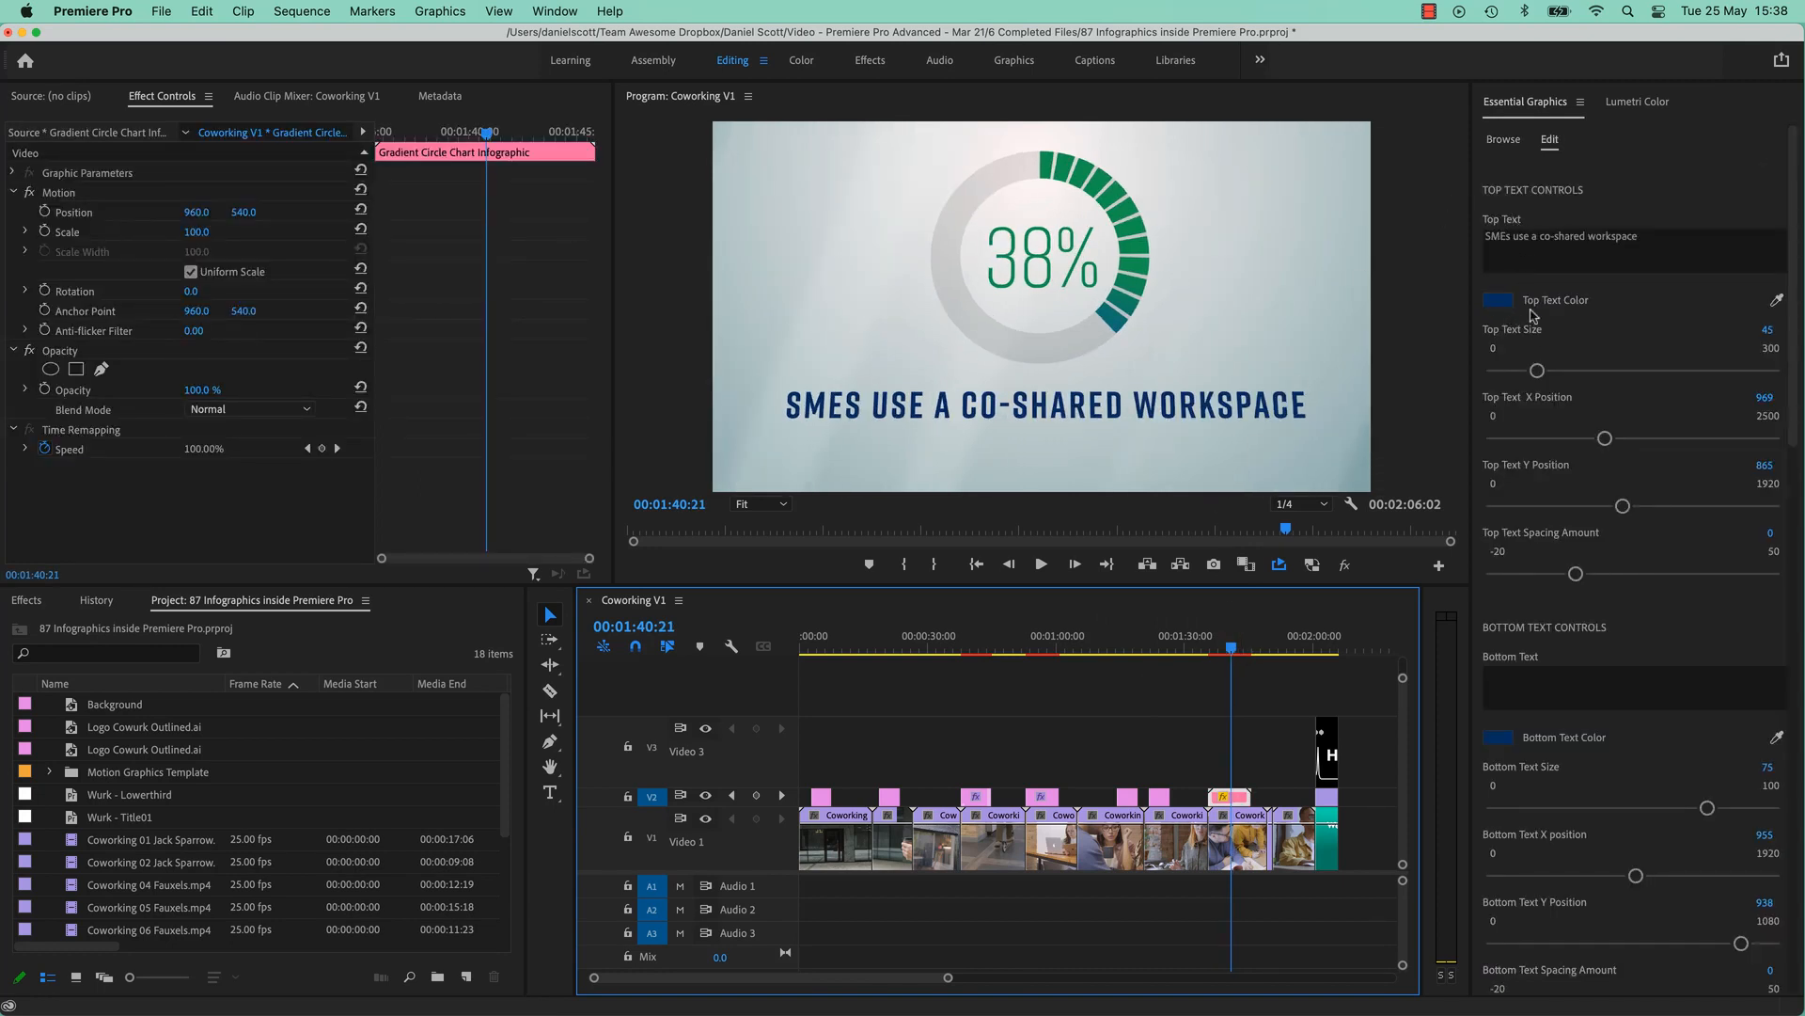
left_click(1498, 300)
left_click_drag(879, 460, 636, 661)
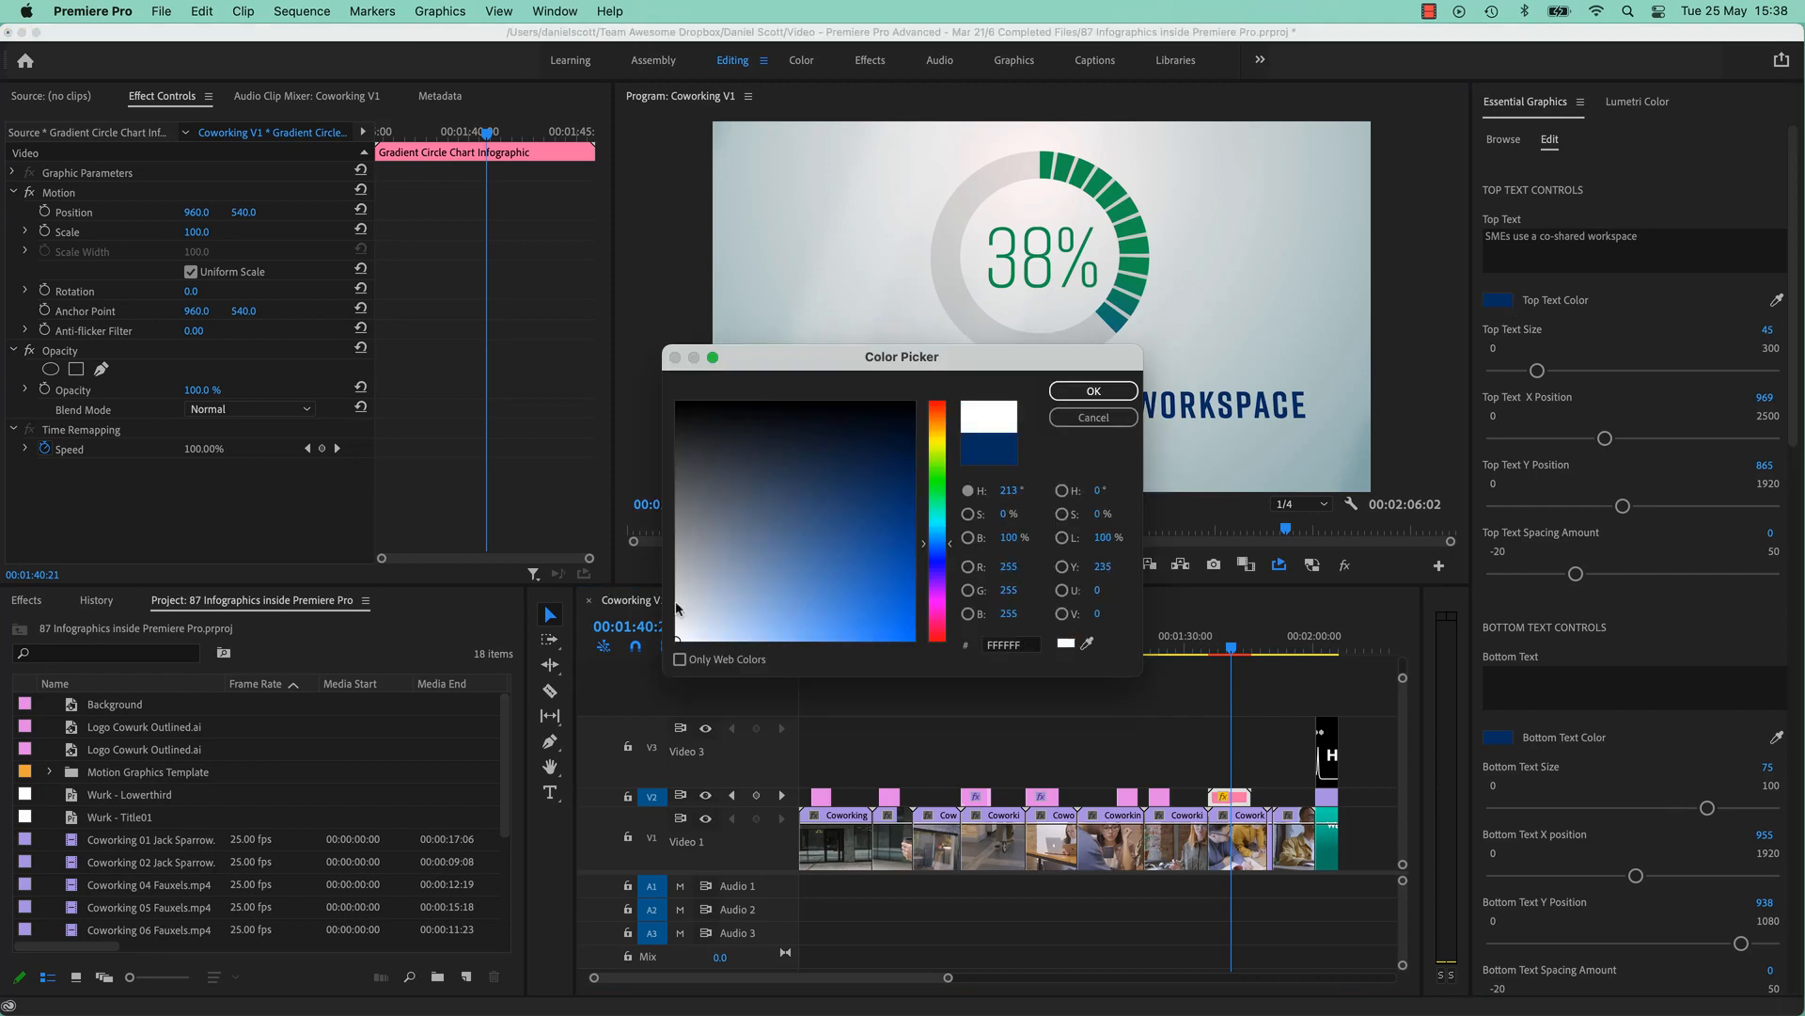
left_click(1091, 391)
Set the infographic's Background Bar Opacity to 0 and its Background Opacity to 13.
scroll(1641, 539, "down", 10)
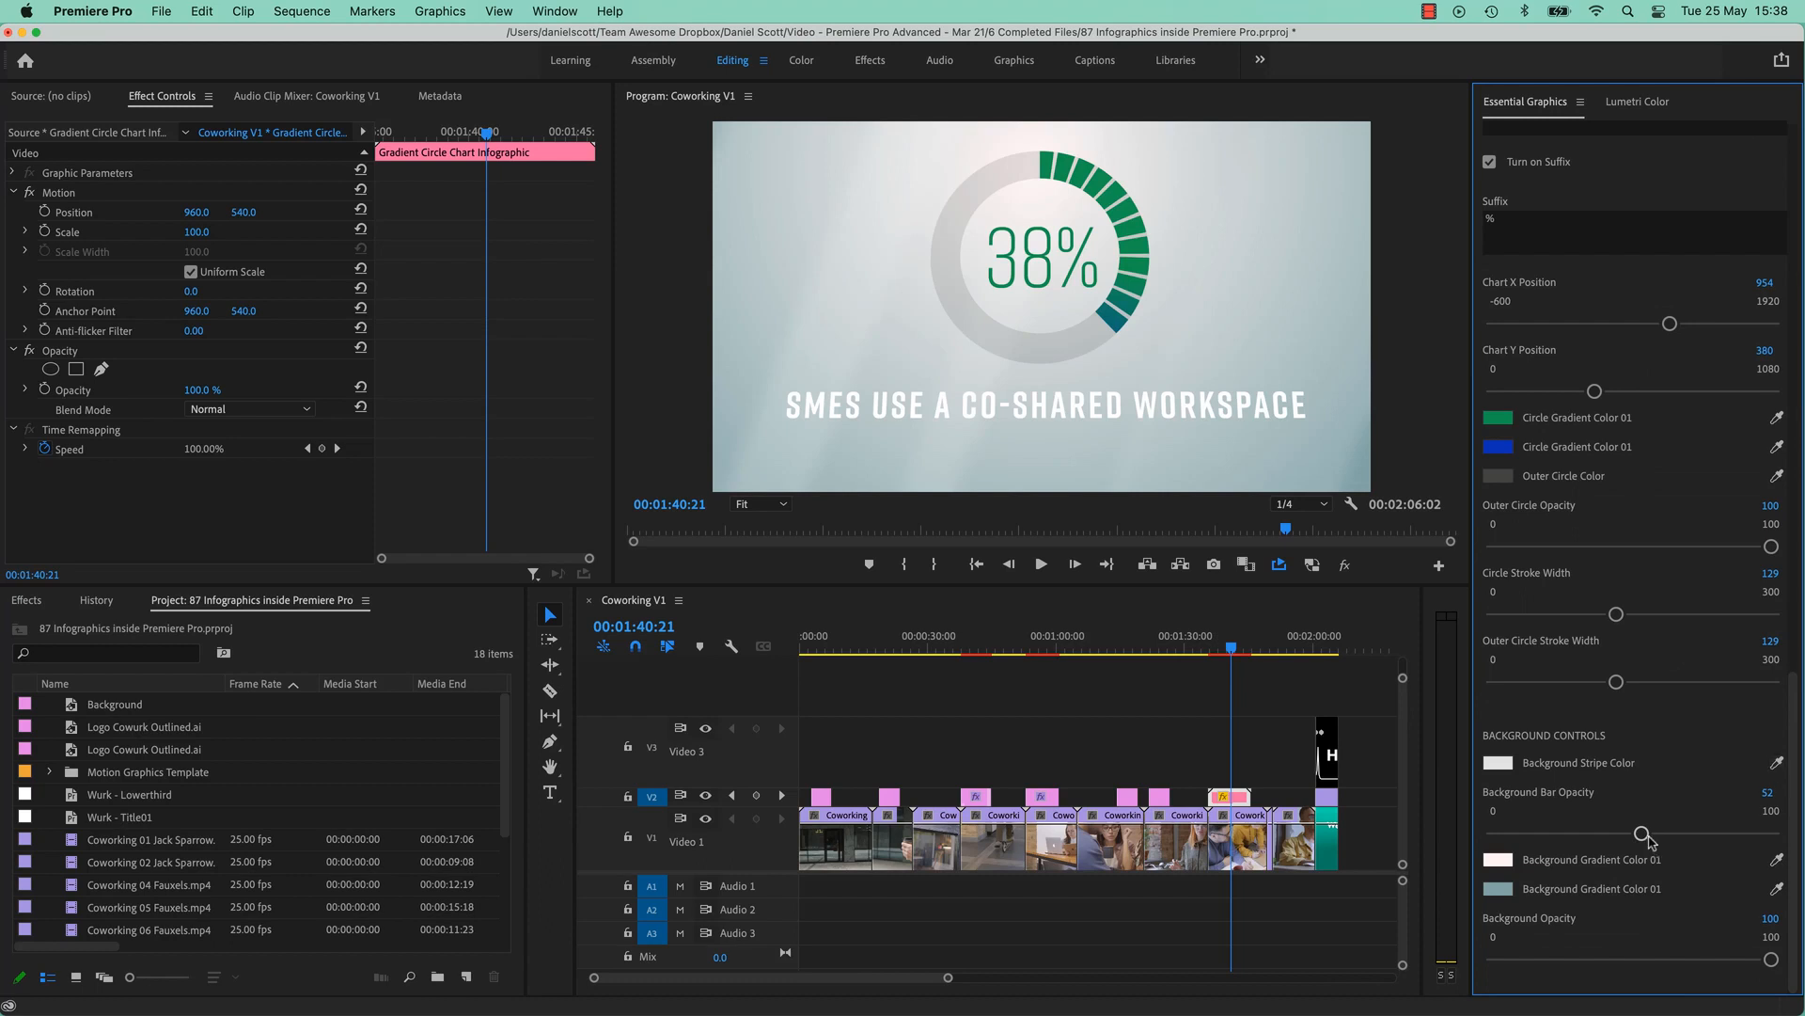
left_click_drag(1642, 833, 1495, 834)
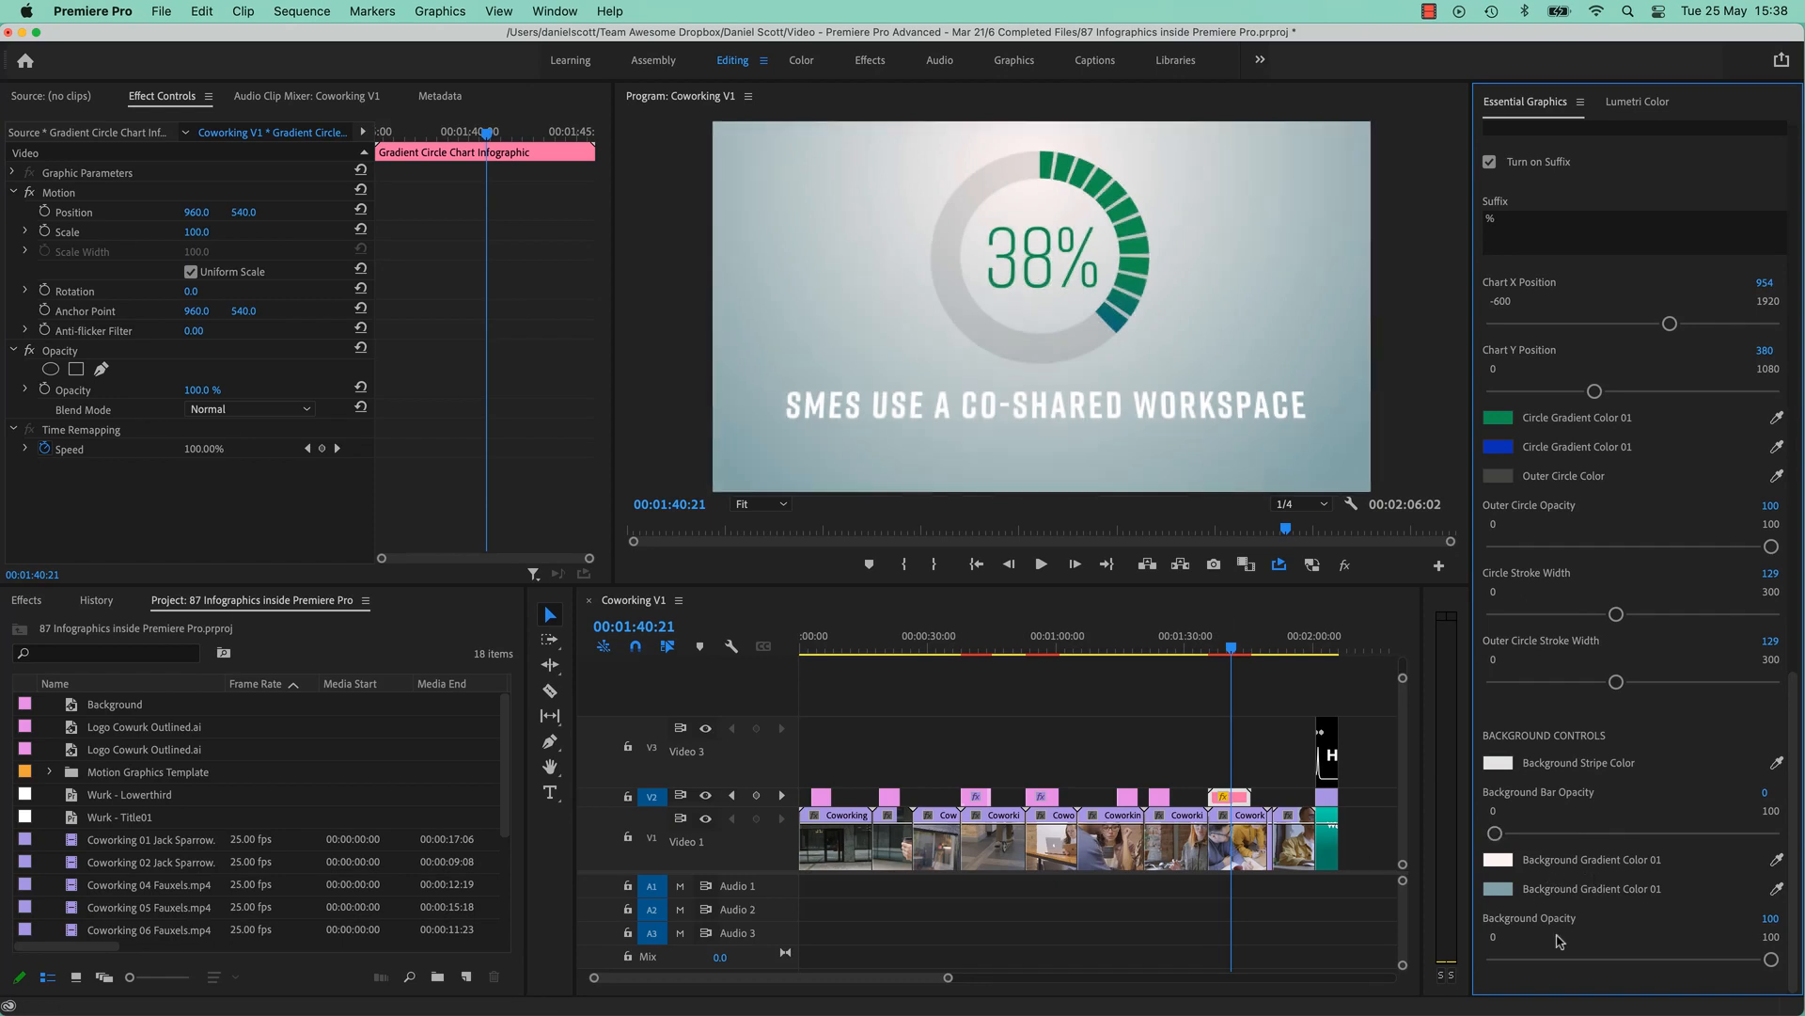
left_click_drag(1663, 959, 1531, 959)
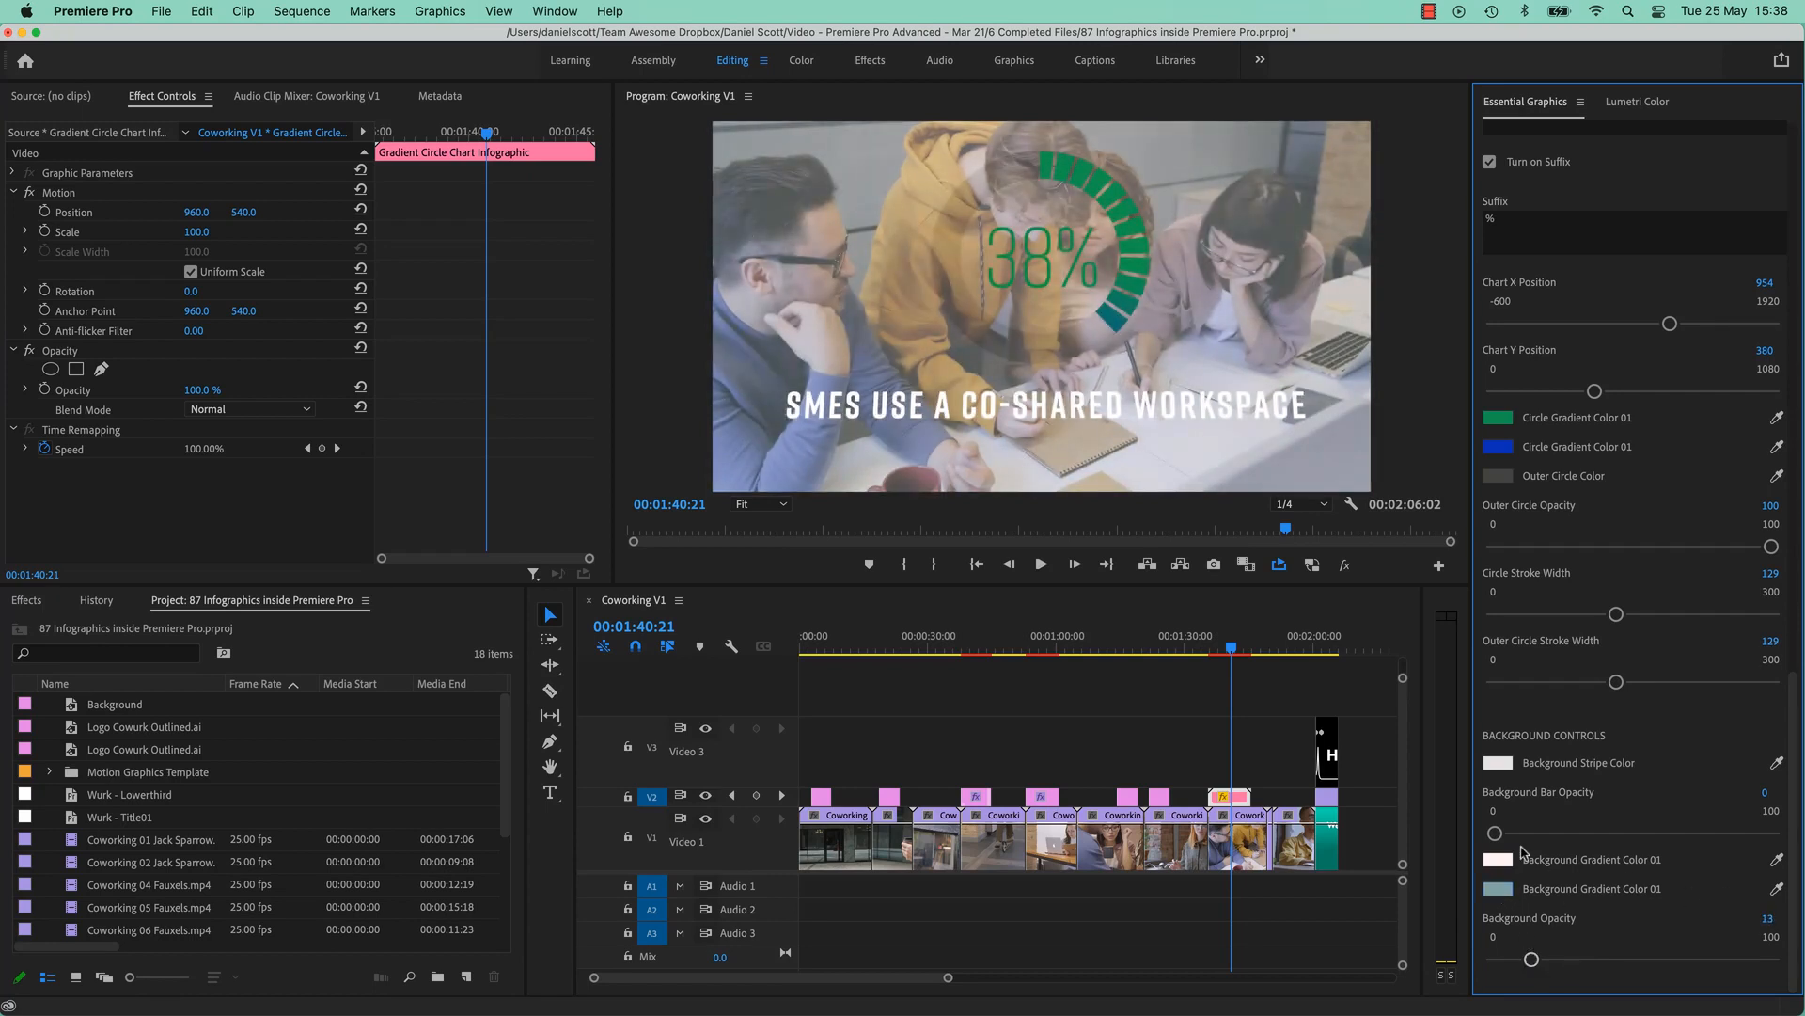
Set both of the infographic's Background Gradient colours to black and raise its Background Opacity to darken the footage.
left_click(1499, 859)
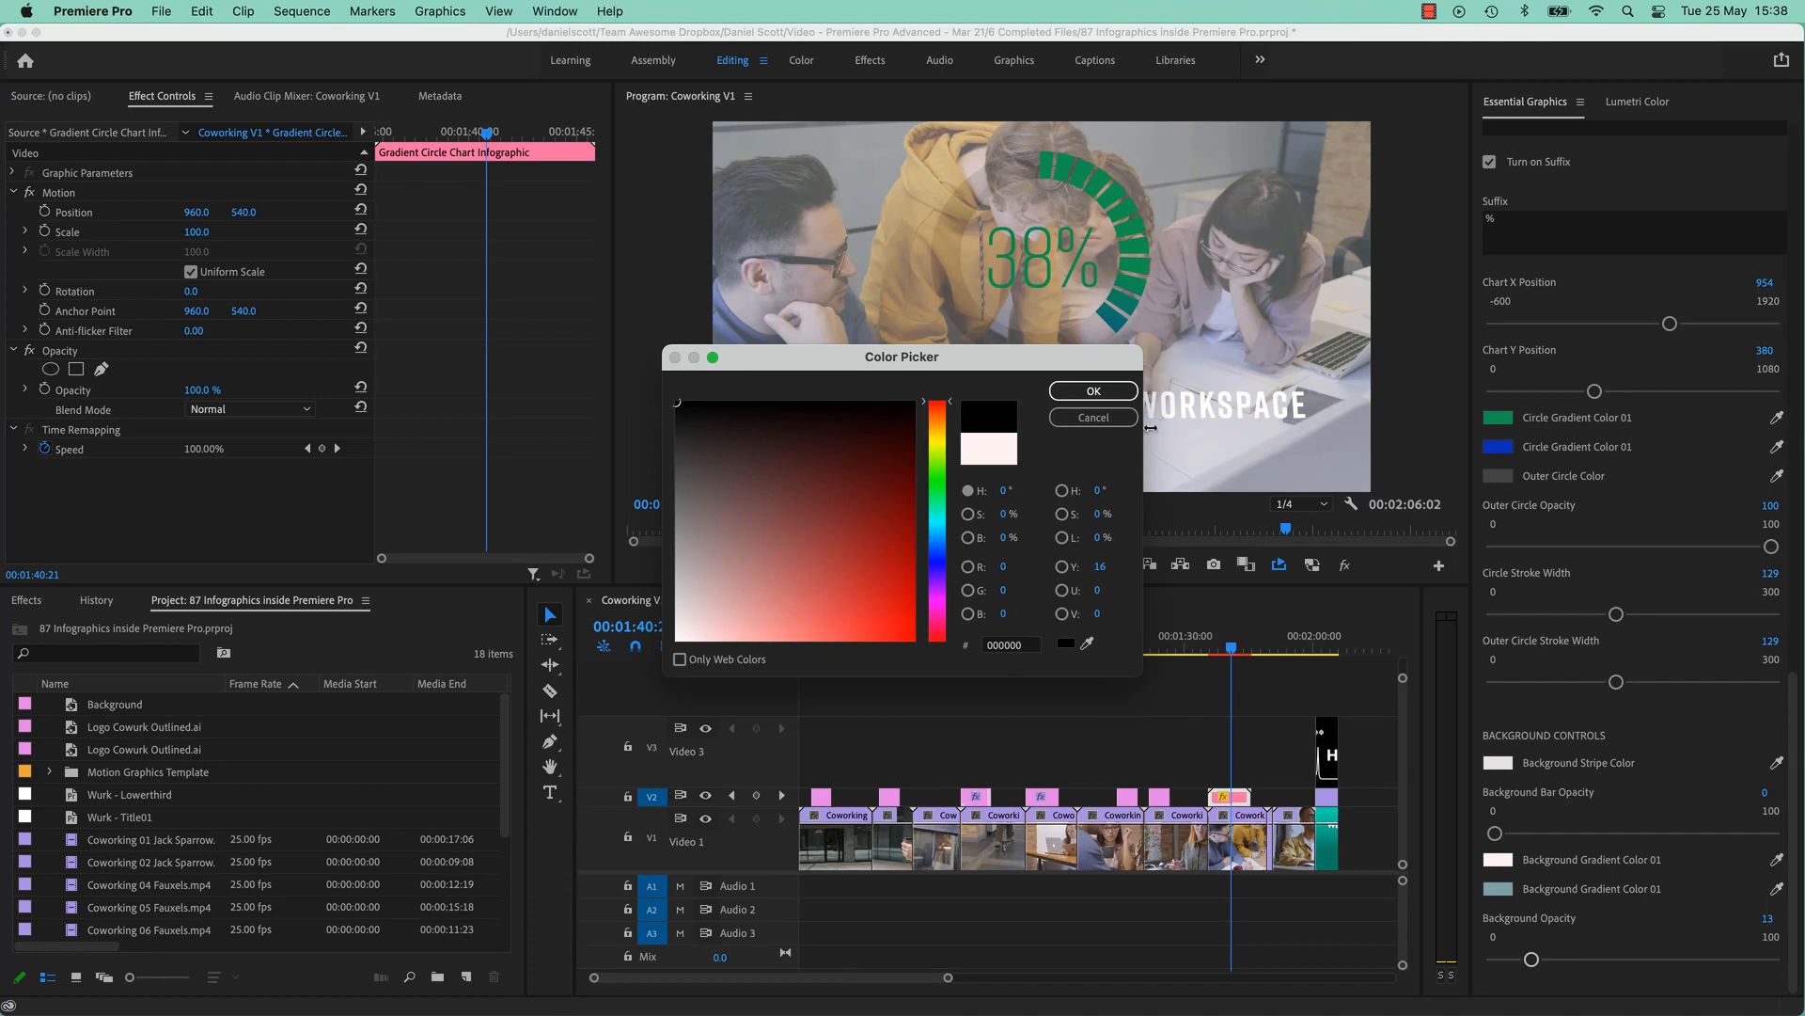
left_click(1094, 390)
left_click(1499, 889)
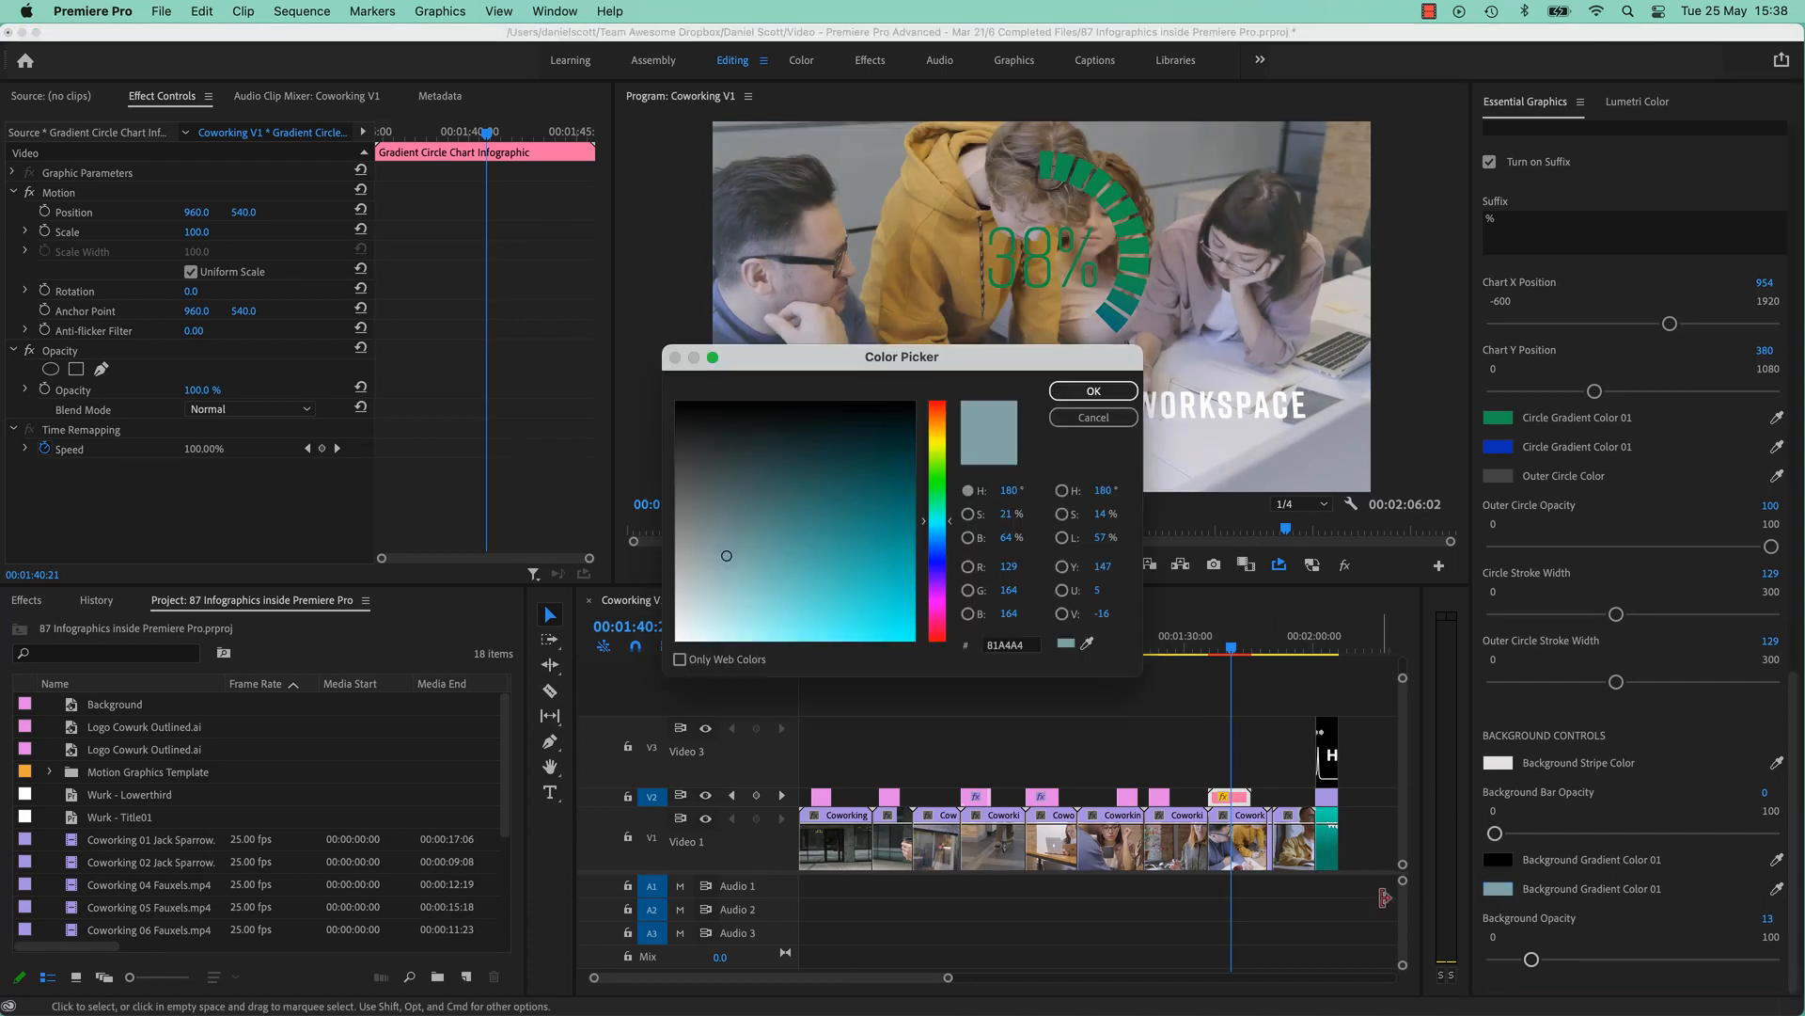
left_click_drag(795, 568, 632, 362)
left_click(1094, 390)
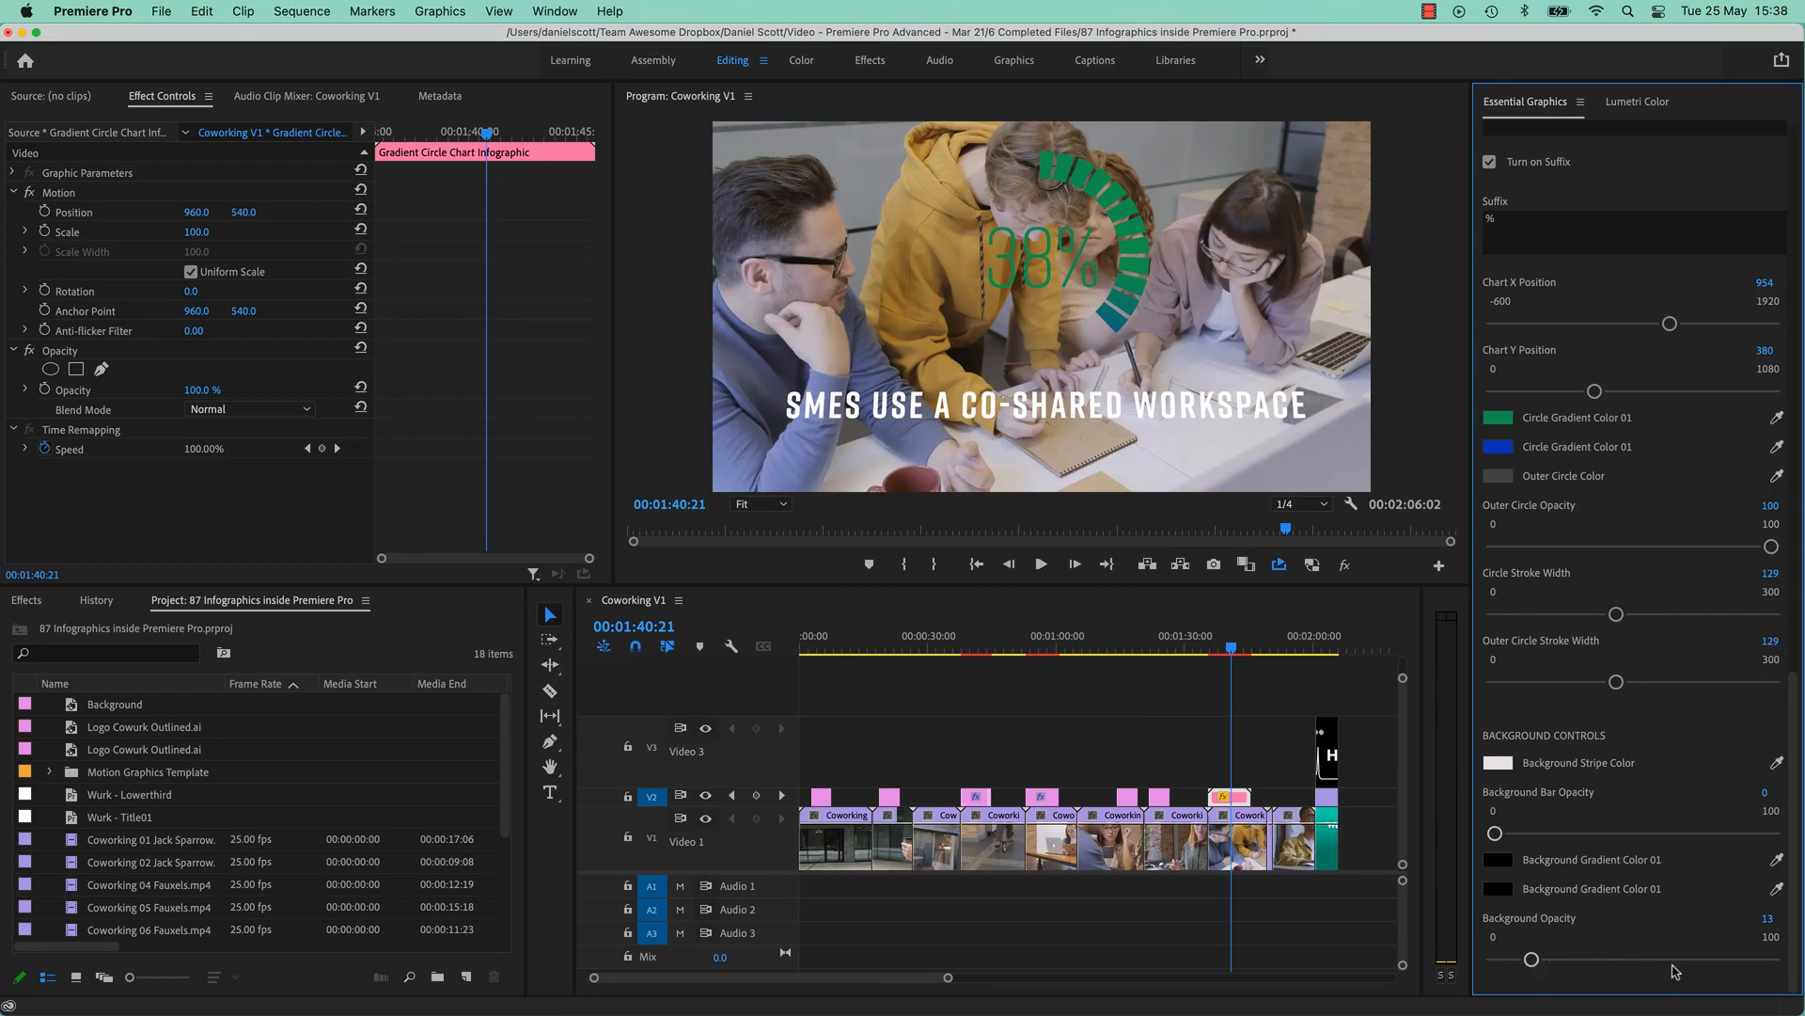
left_click_drag(1707, 961, 1683, 969)
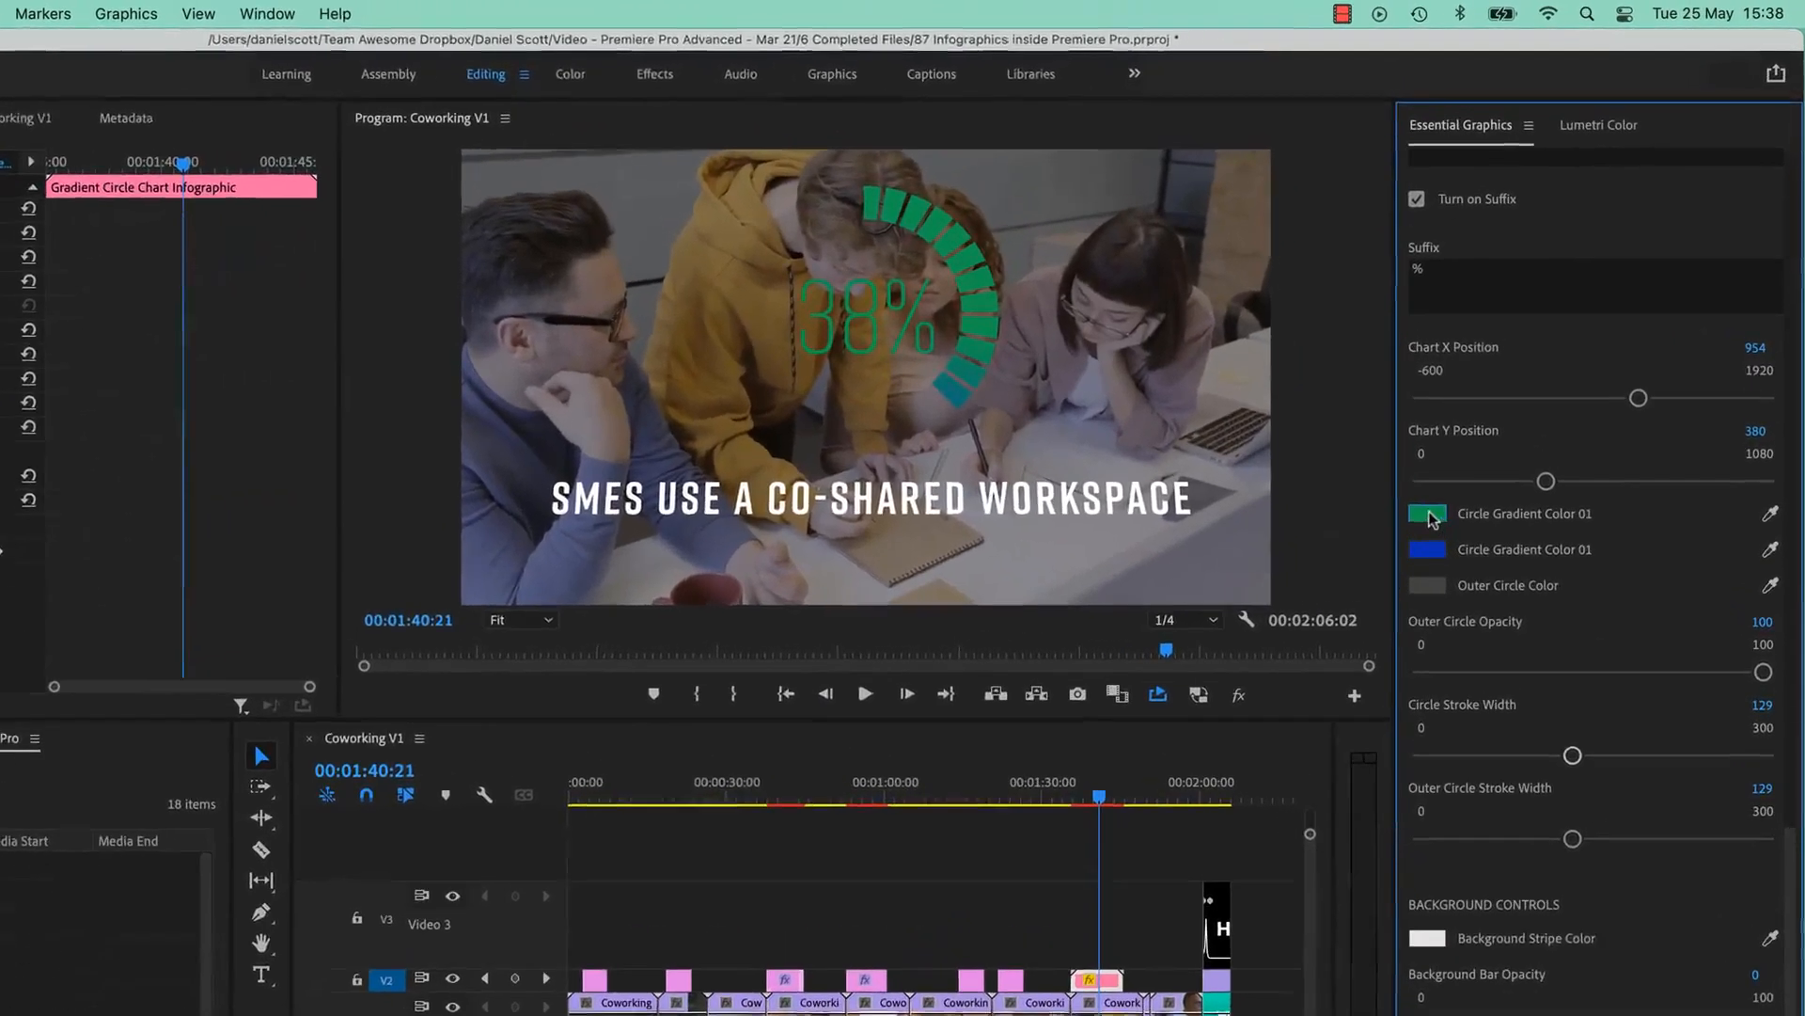
Set both of the chart's Circle Gradient colours to white (FFFFFF).
left_click(1502, 419)
left_click_drag(786, 490, 638, 687)
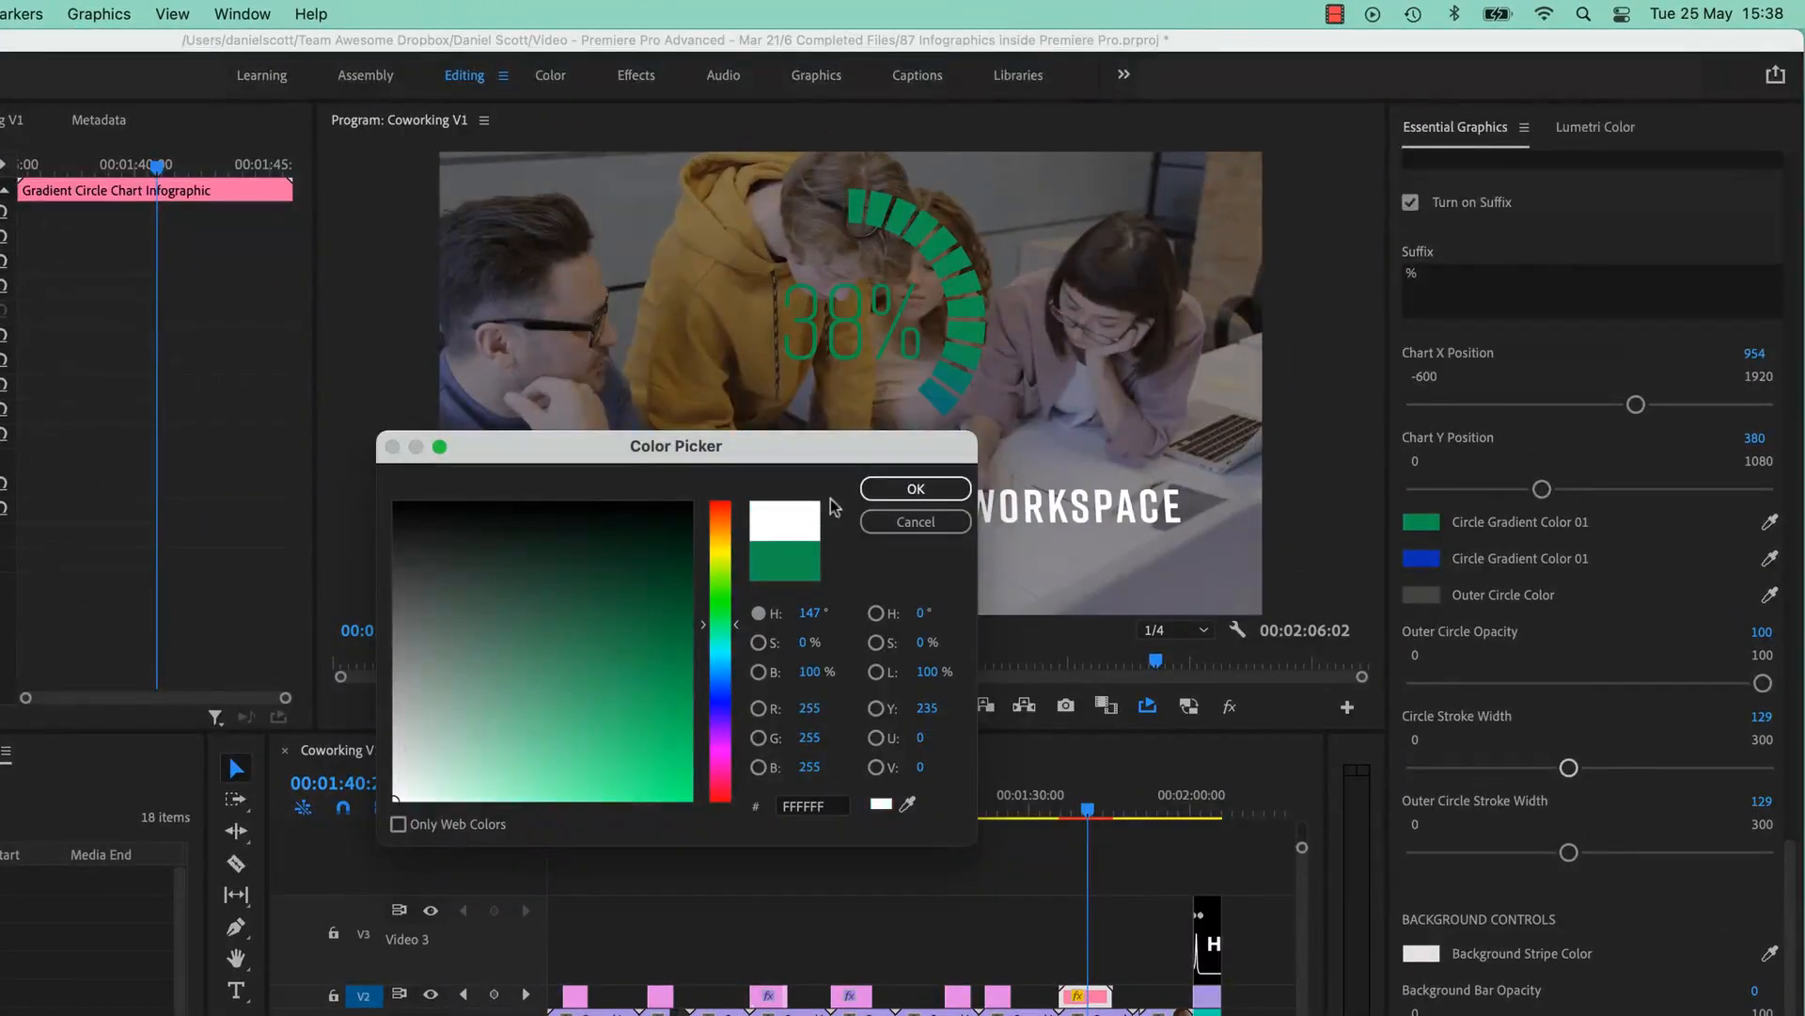
left_click(951, 488)
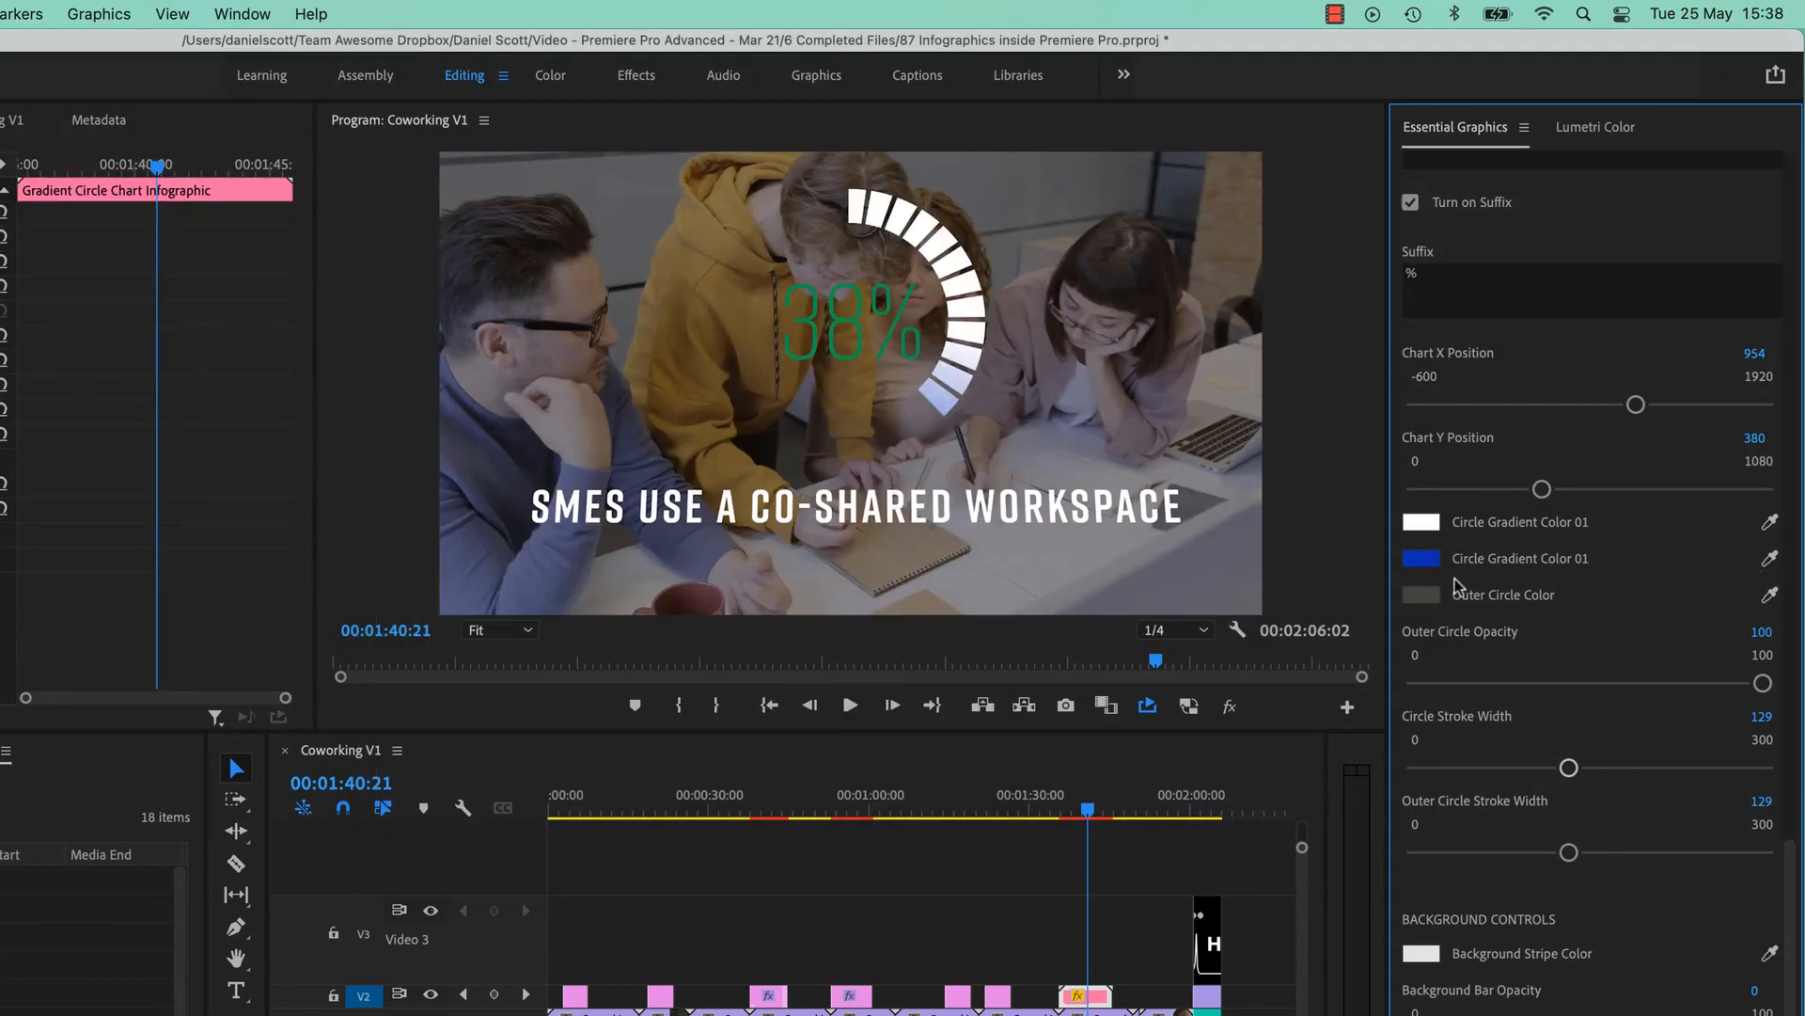
left_click(1421, 559)
left_click_drag(584, 625, 307, 875)
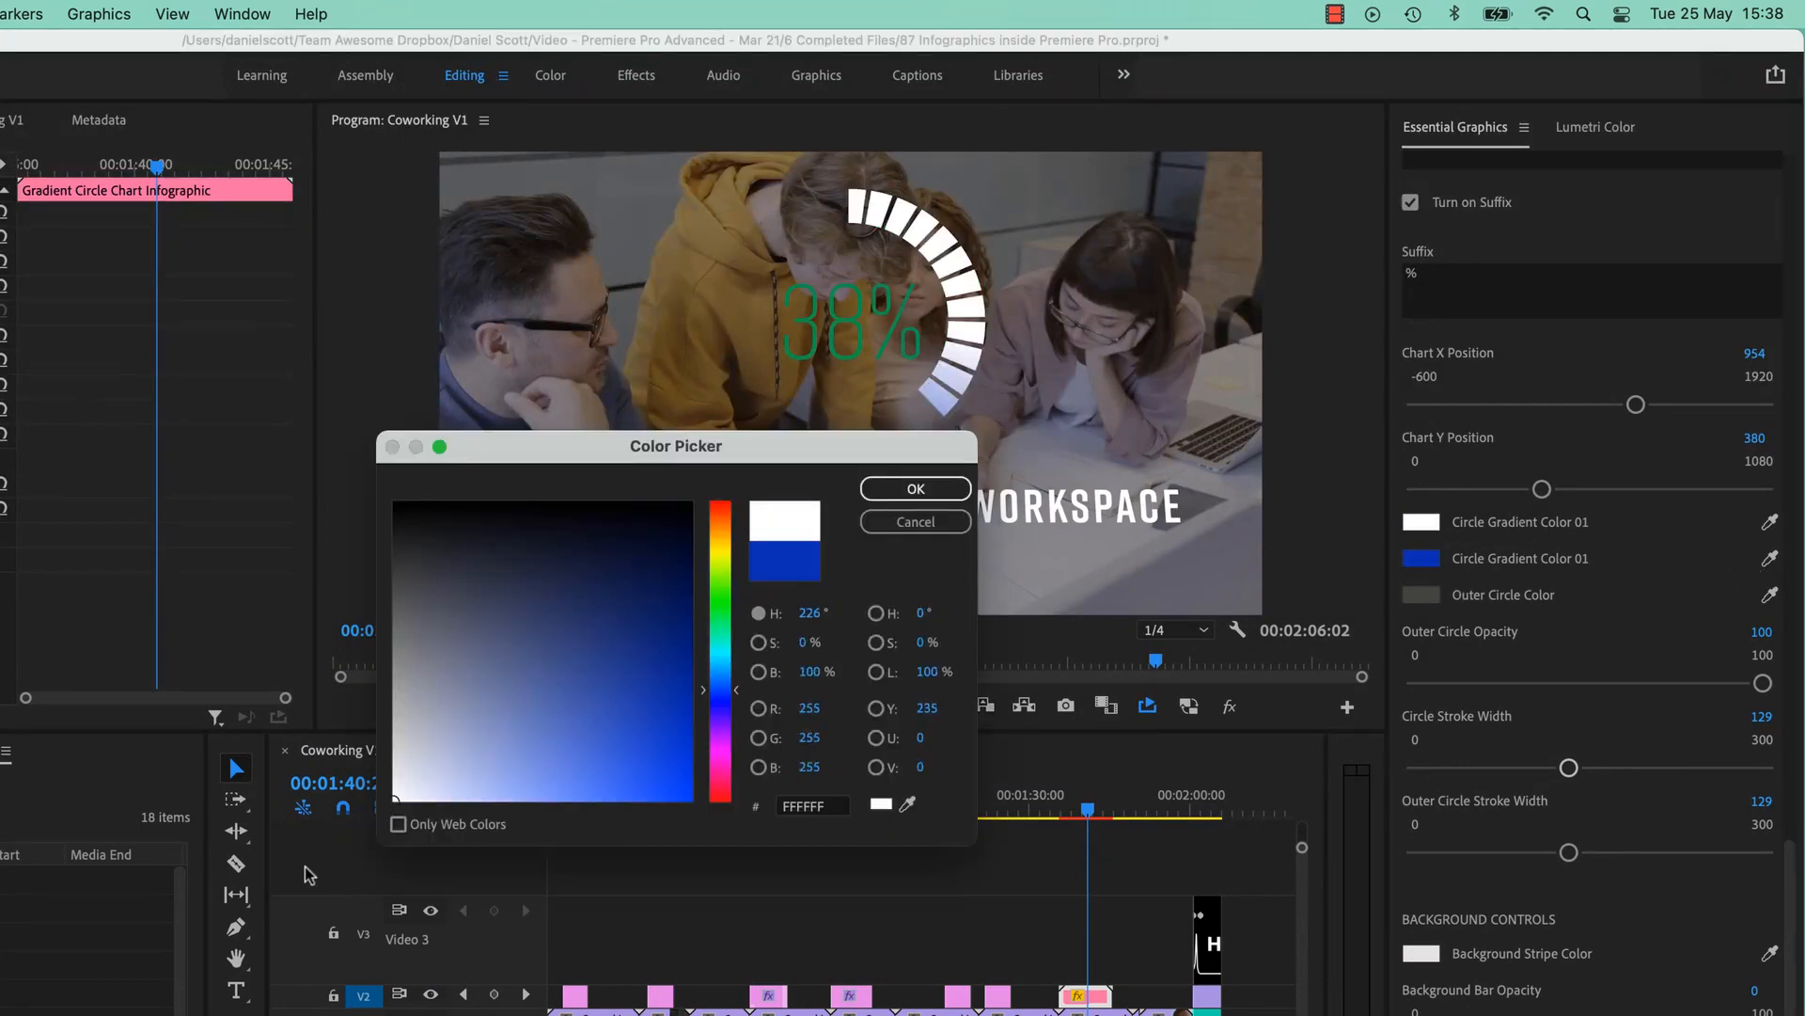
left_click(909, 486)
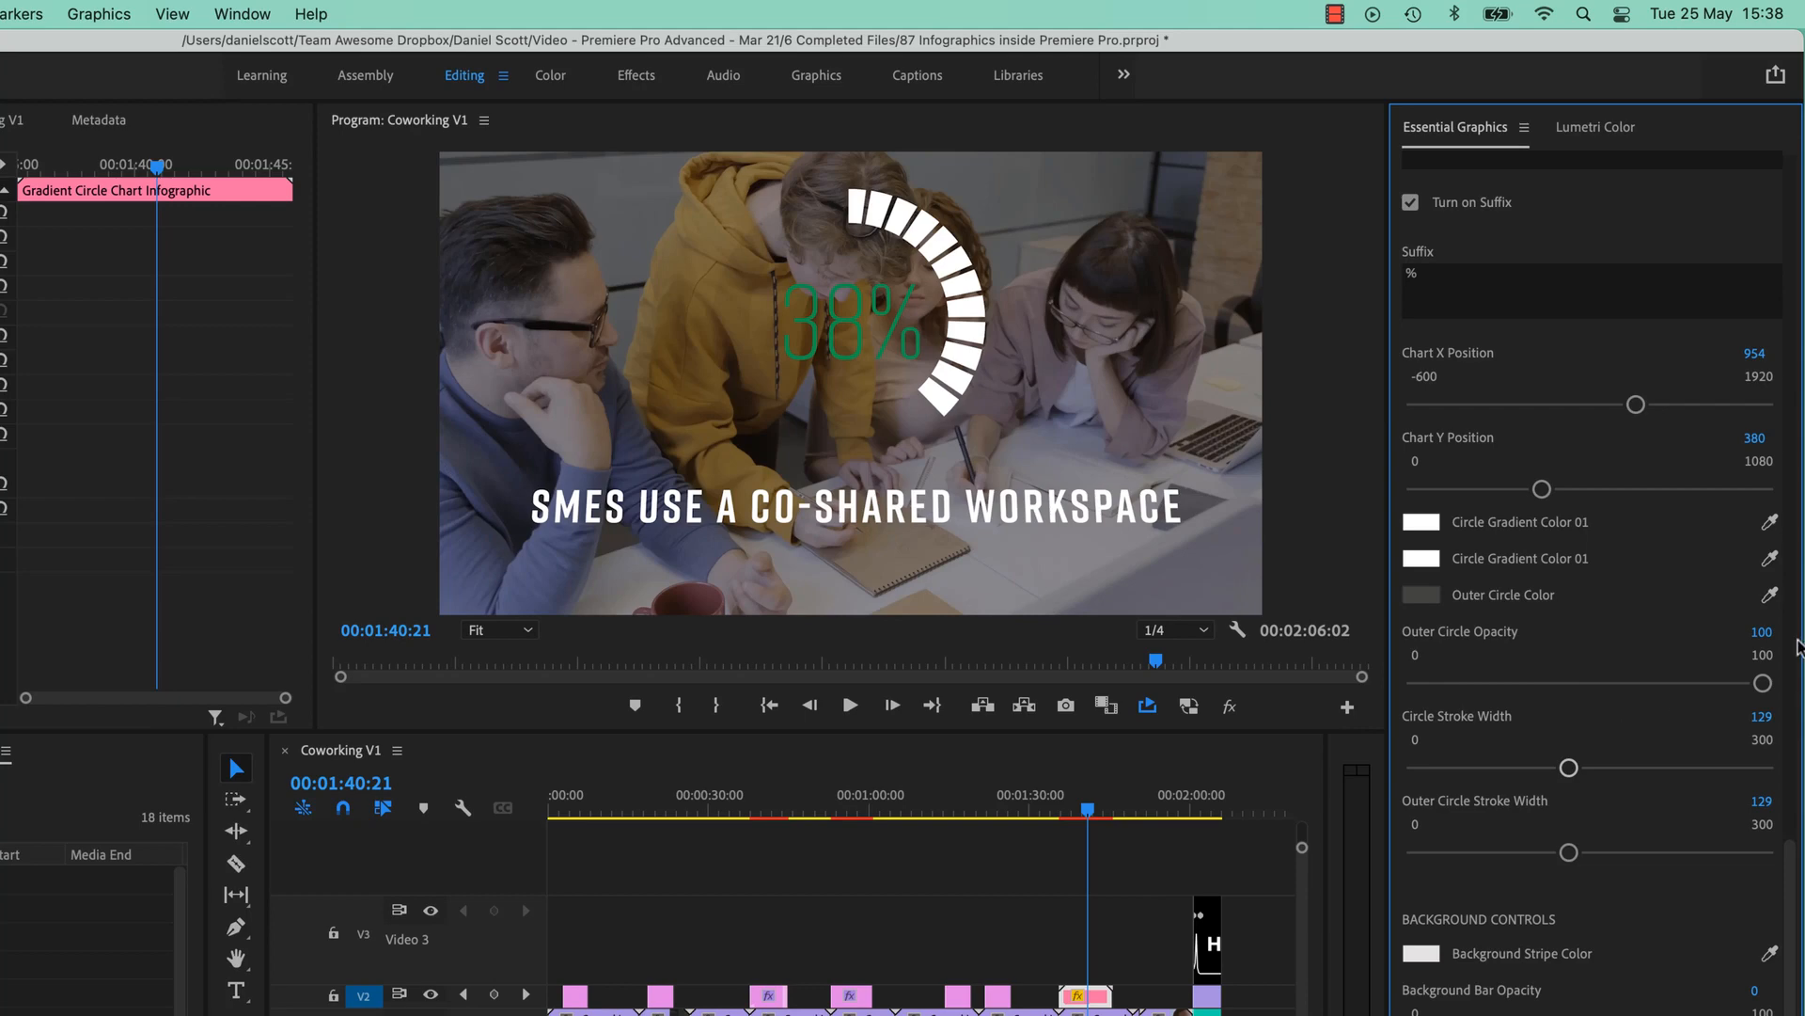
Set the chart's Data Color to white (FFFFFF).
scroll(1547, 813, "up", 3)
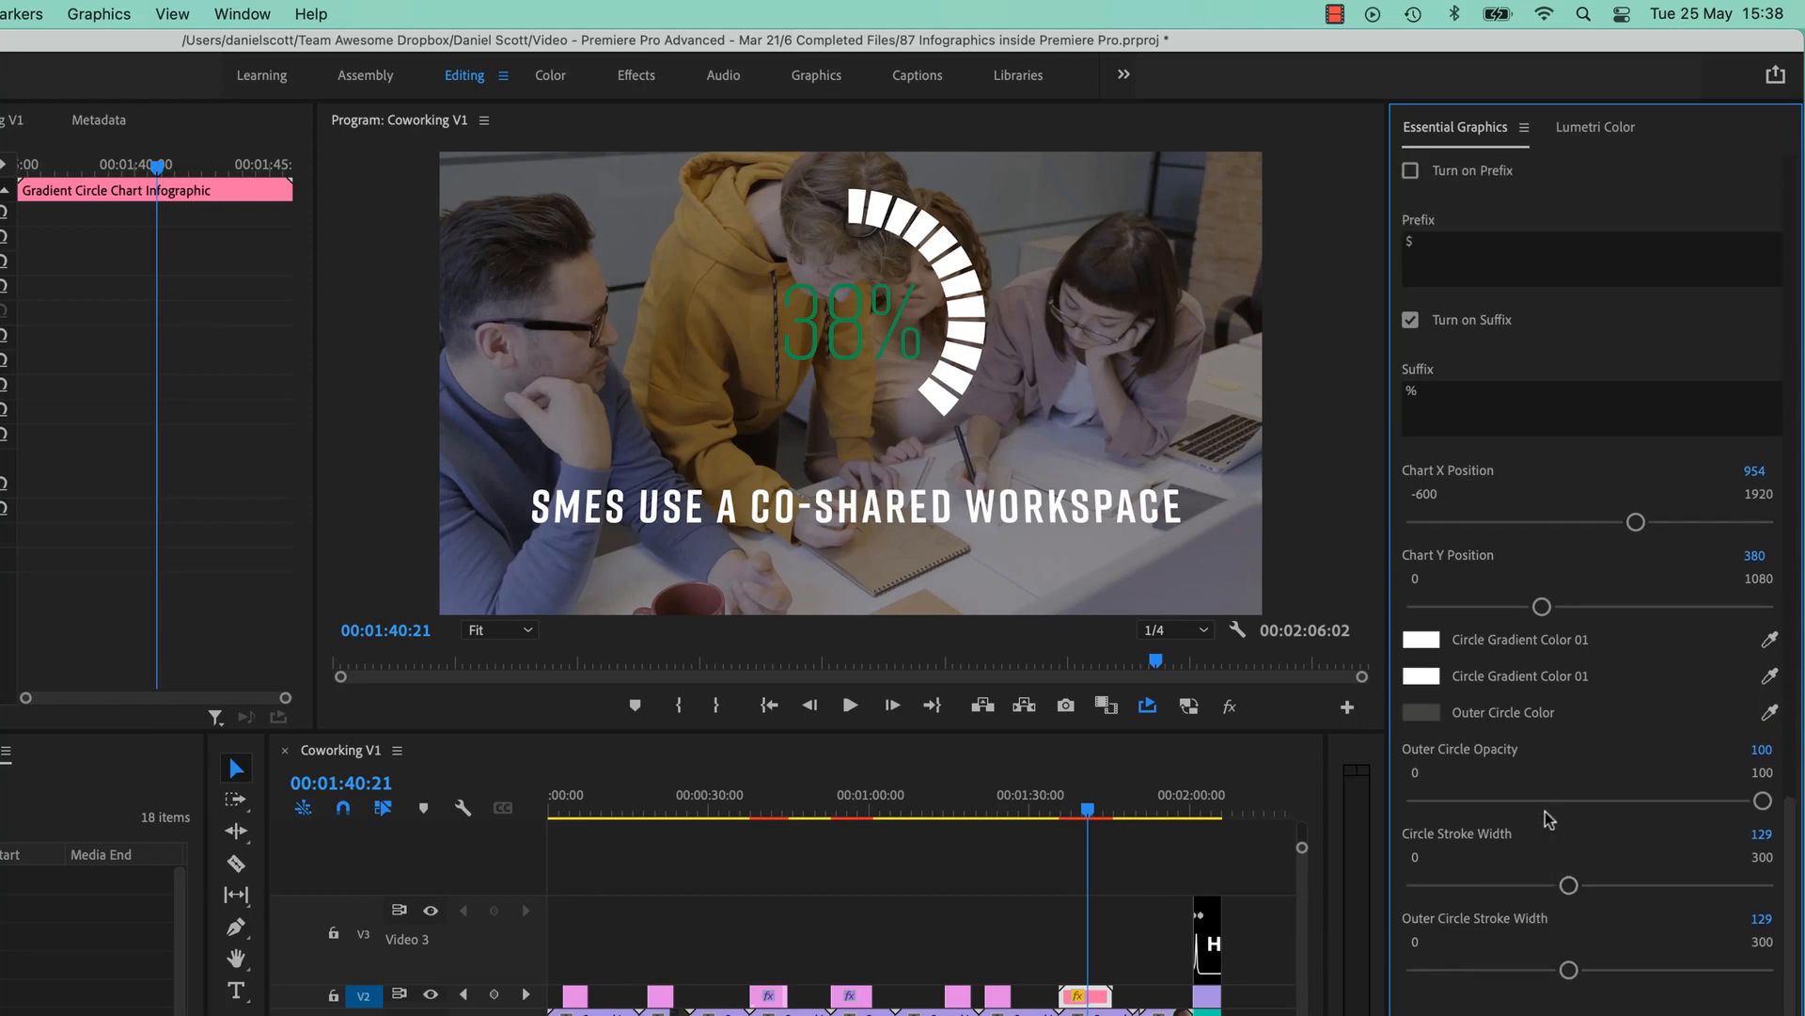
scroll(1549, 819, "up", 10)
left_click(1422, 540)
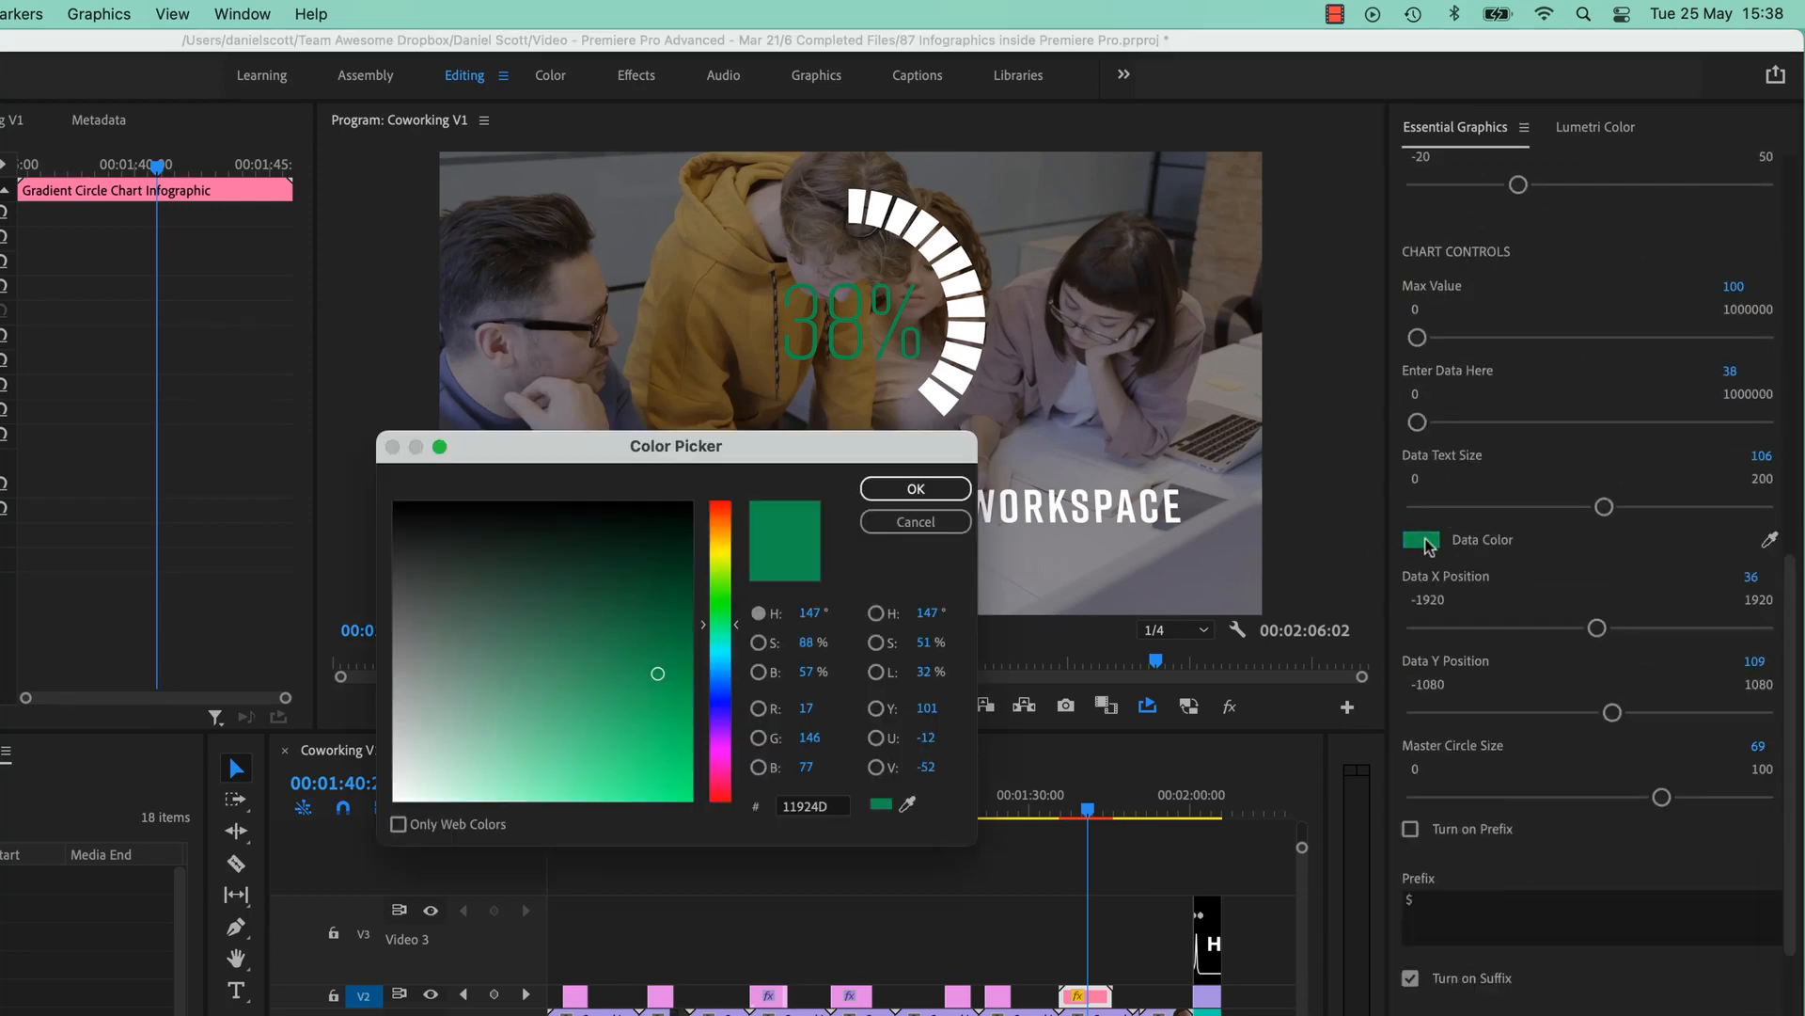
left_click_drag(482, 680, 279, 841)
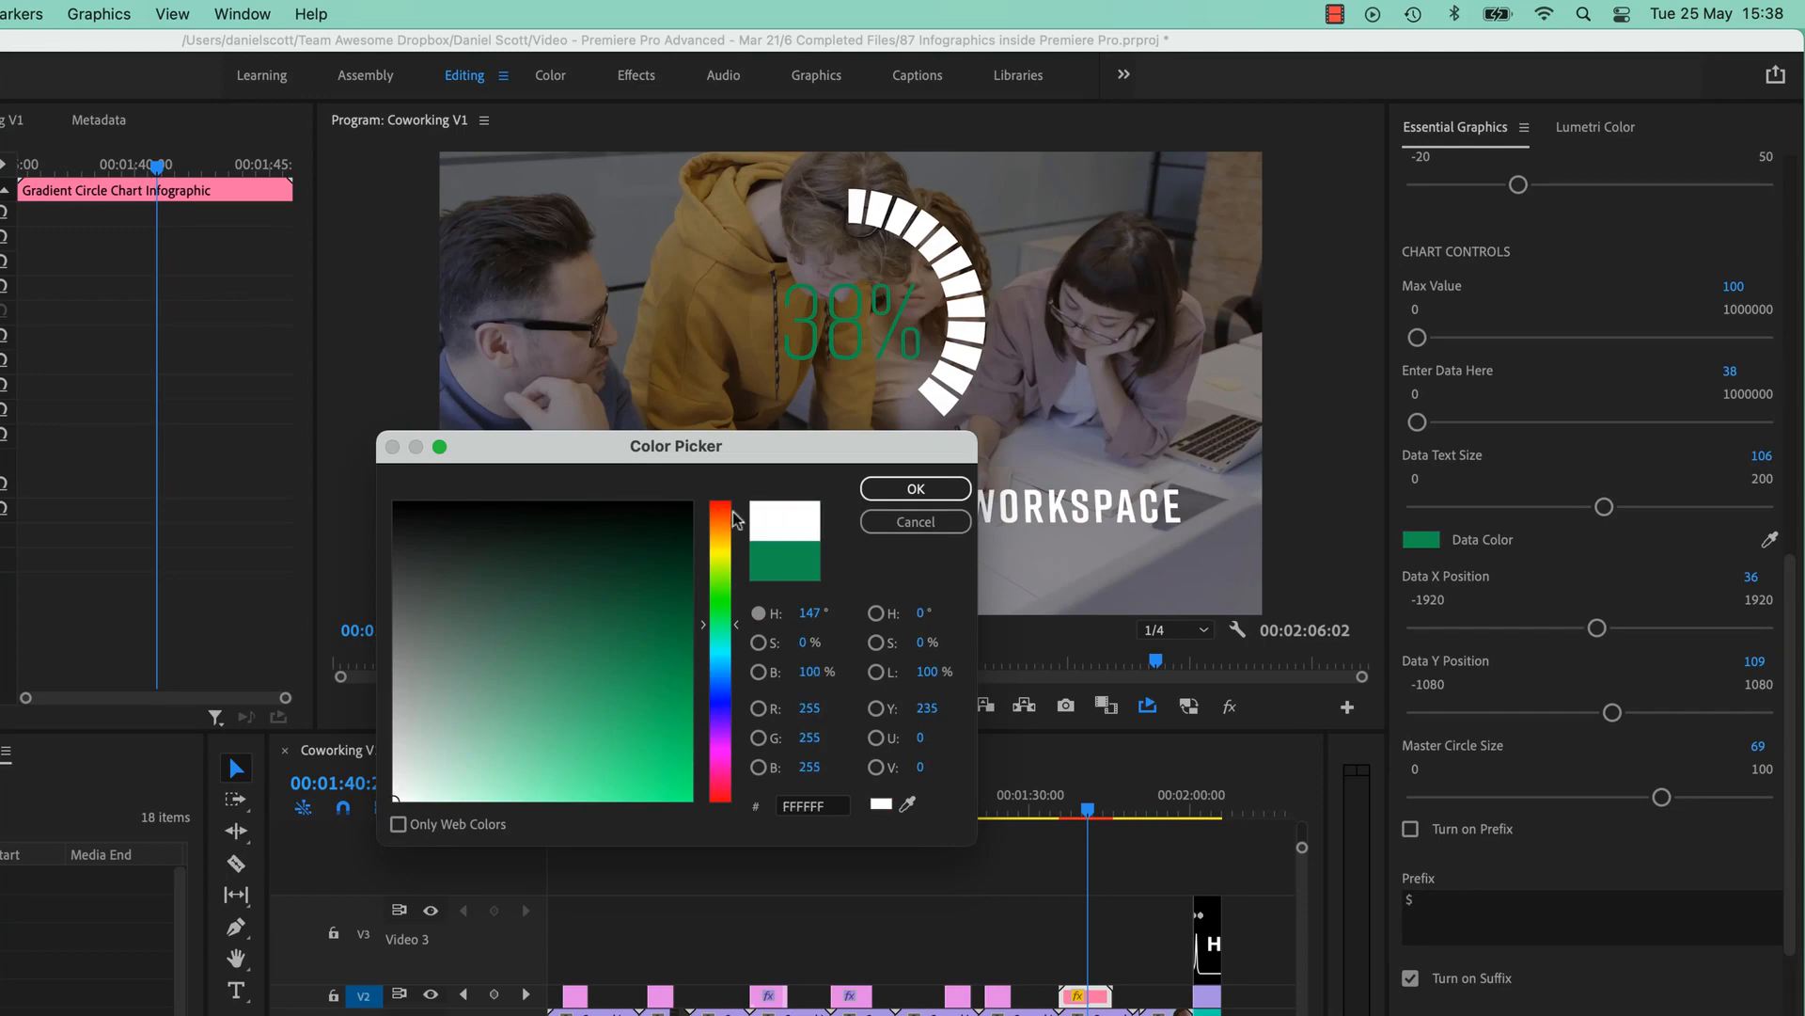
left_click(915, 488)
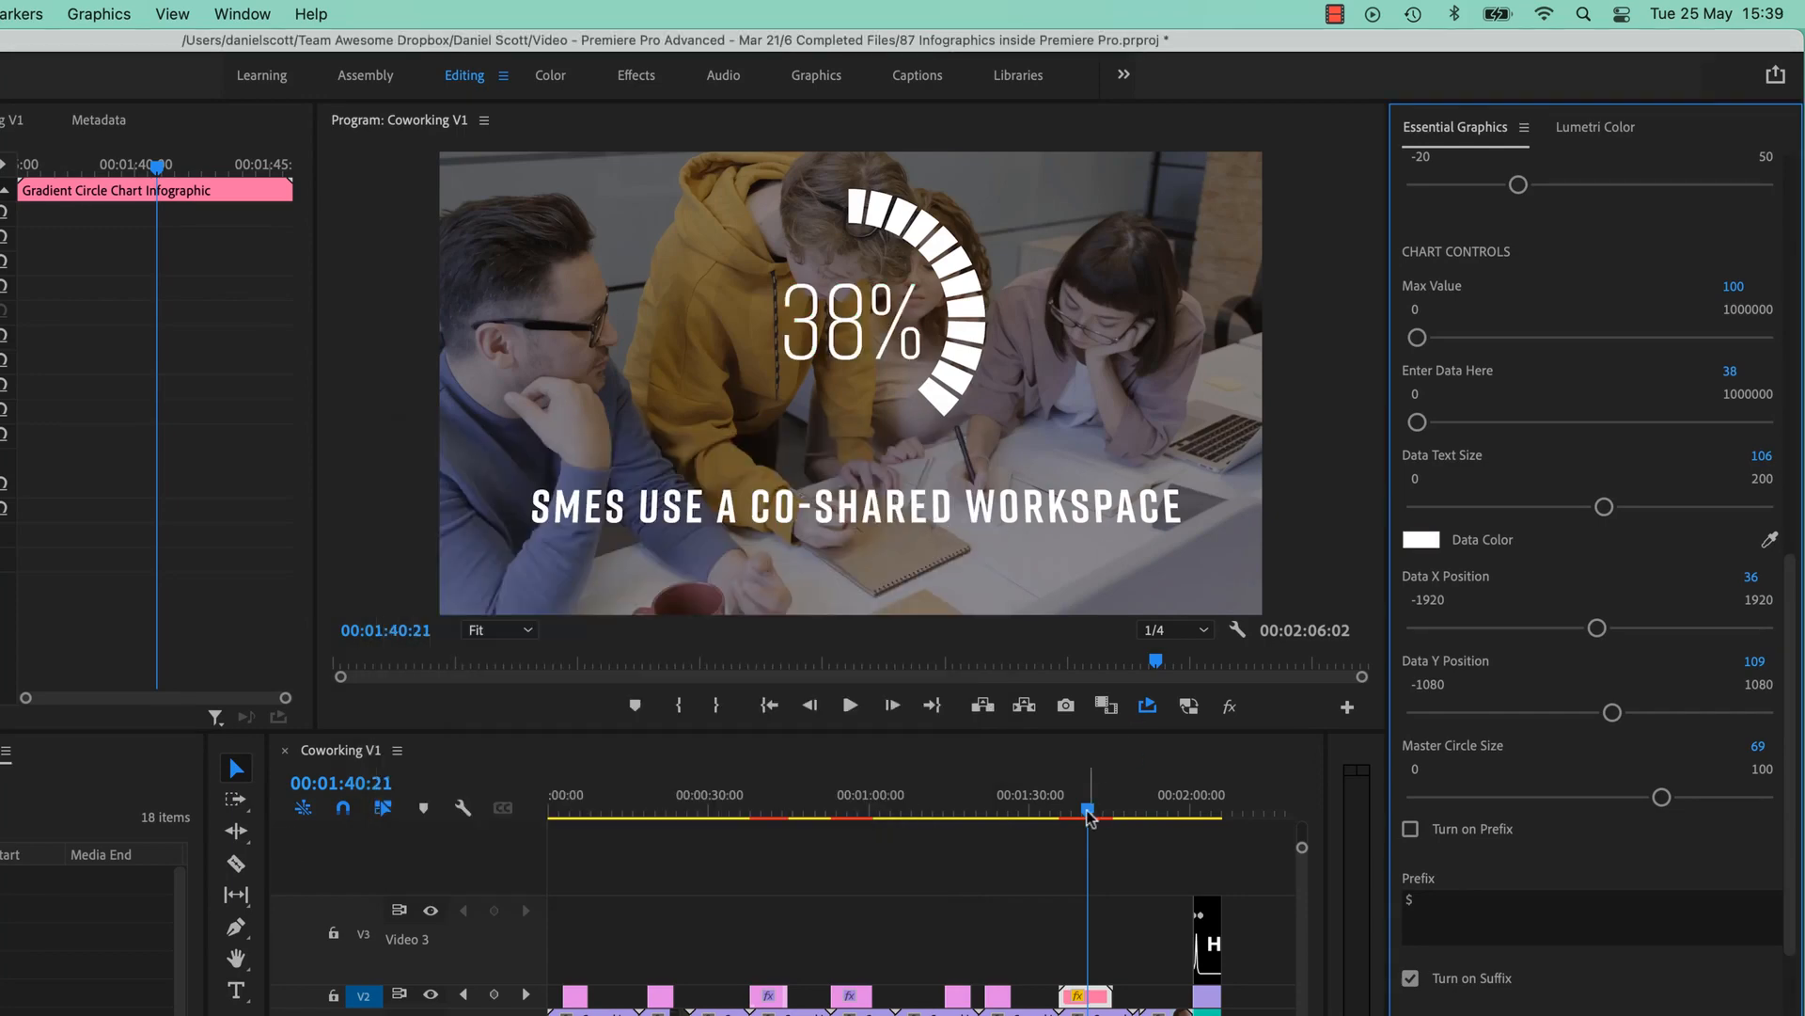
Preview the restyled infographic's animation from about 00:01:35:19.
left_click_drag(1087, 817, 1060, 820)
key("space")
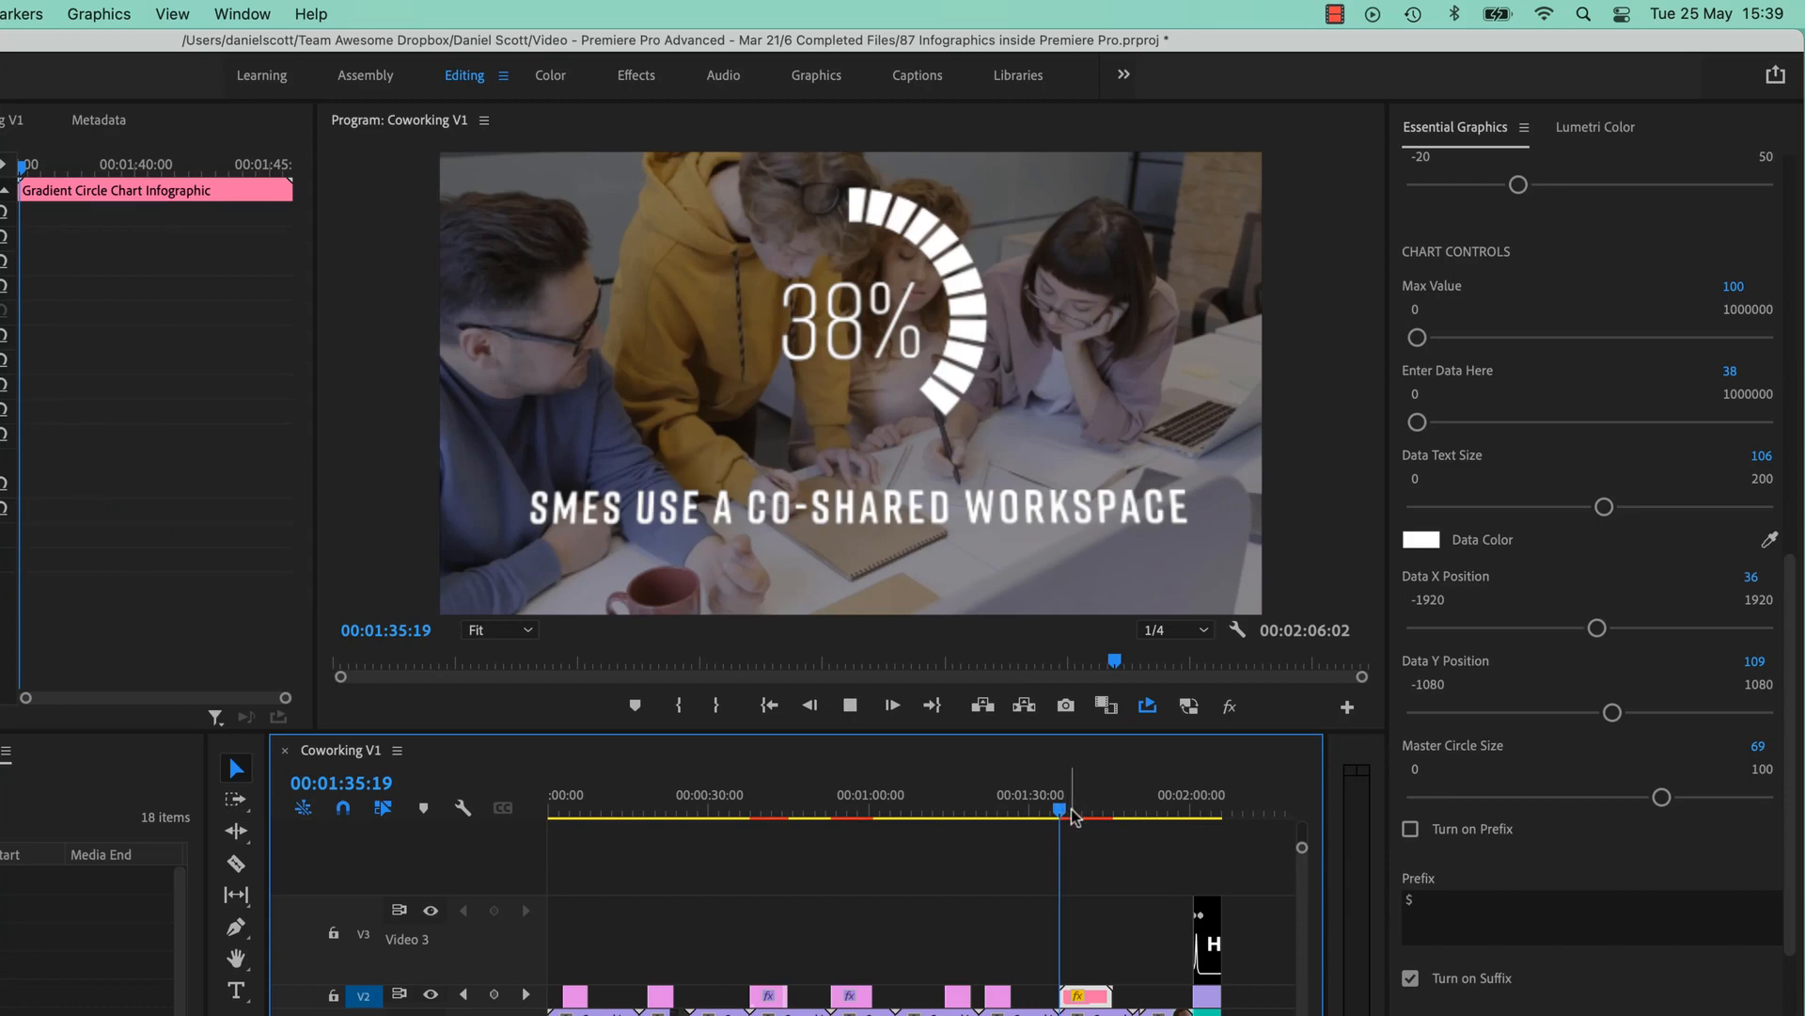
key("space")
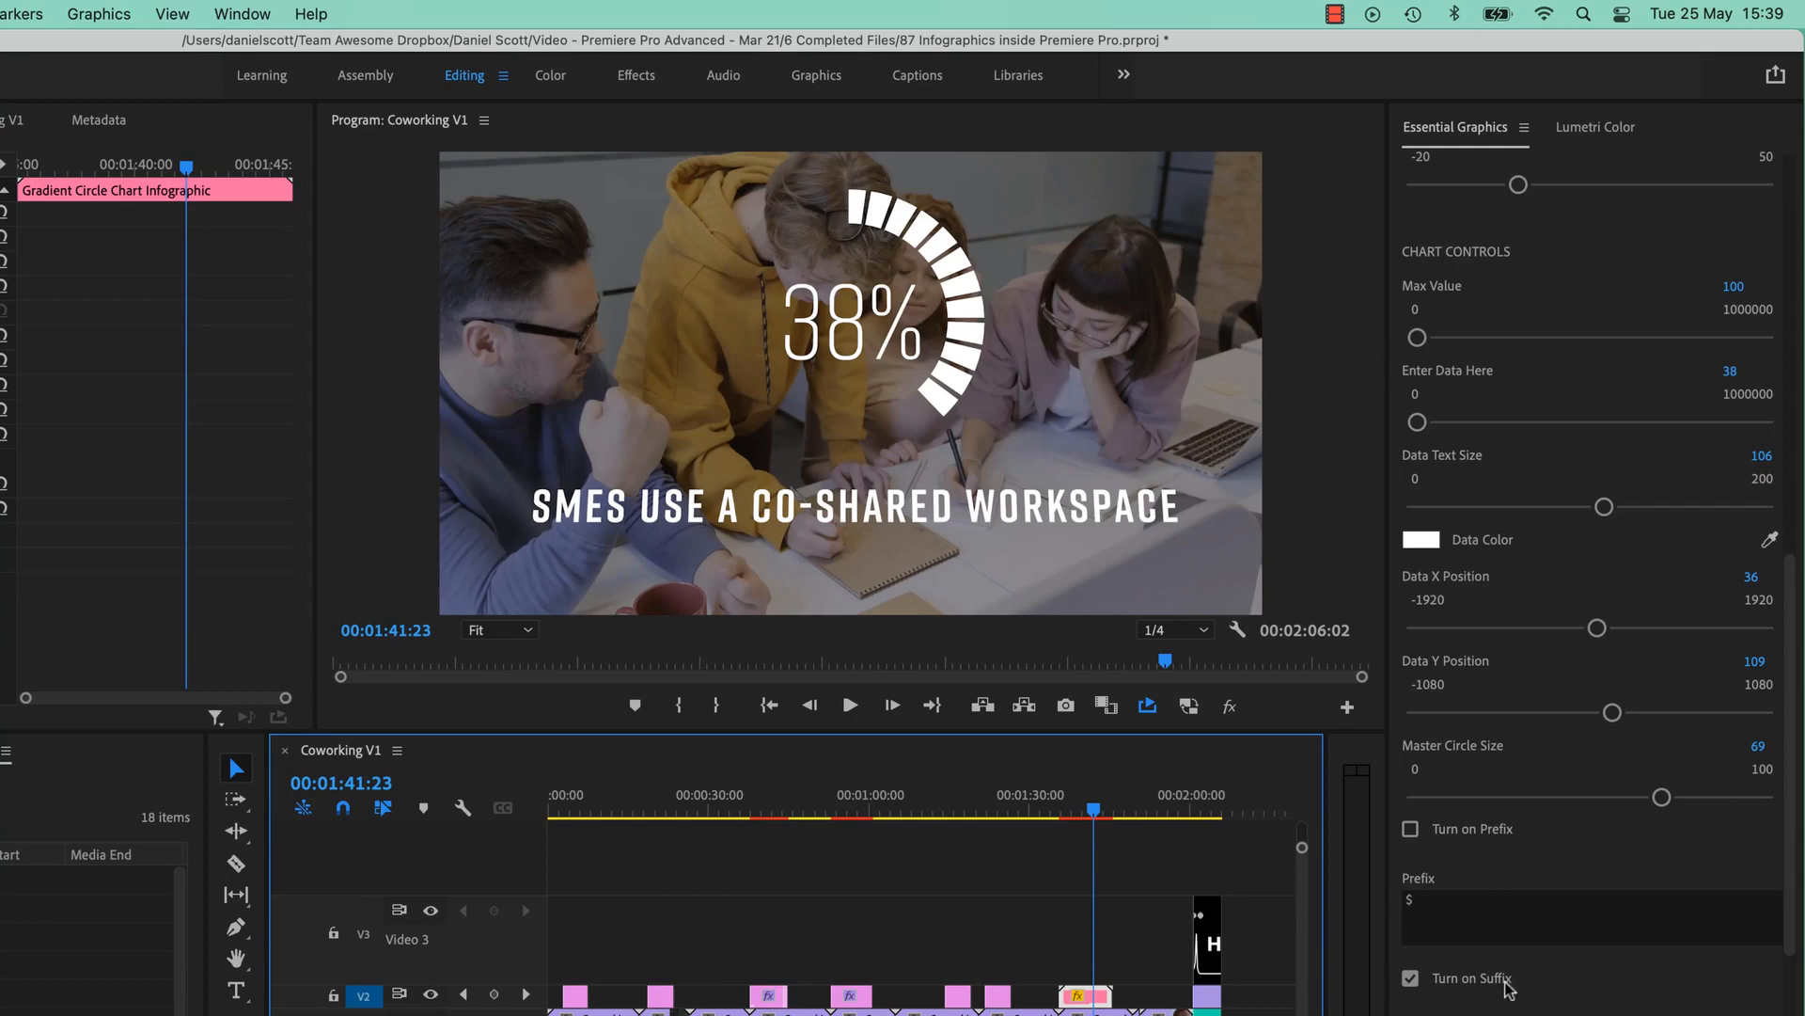
left_click_drag(1789, 640, 1796, 508)
left_click_drag(1733, 726, 1757, 727)
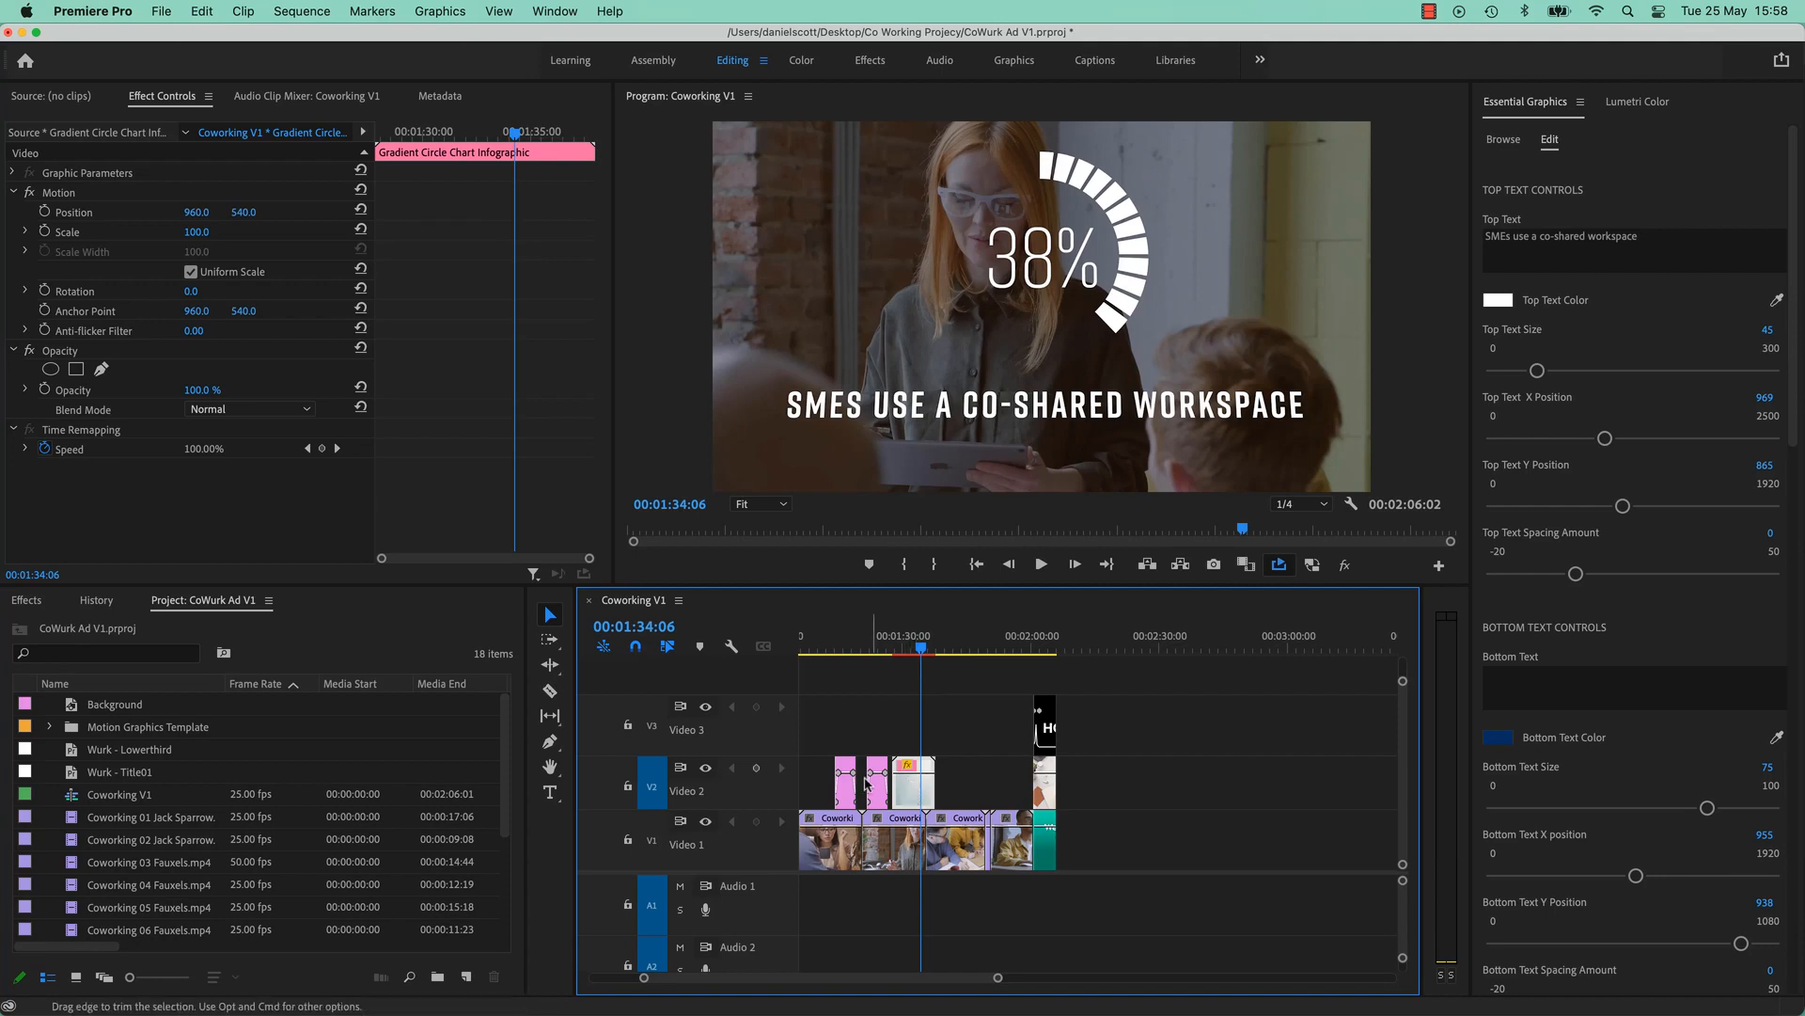
Reveal the source file of the Gradient Circle Chart Infographic clip on the Video 2 track in Finder.
left_click(1517, 148)
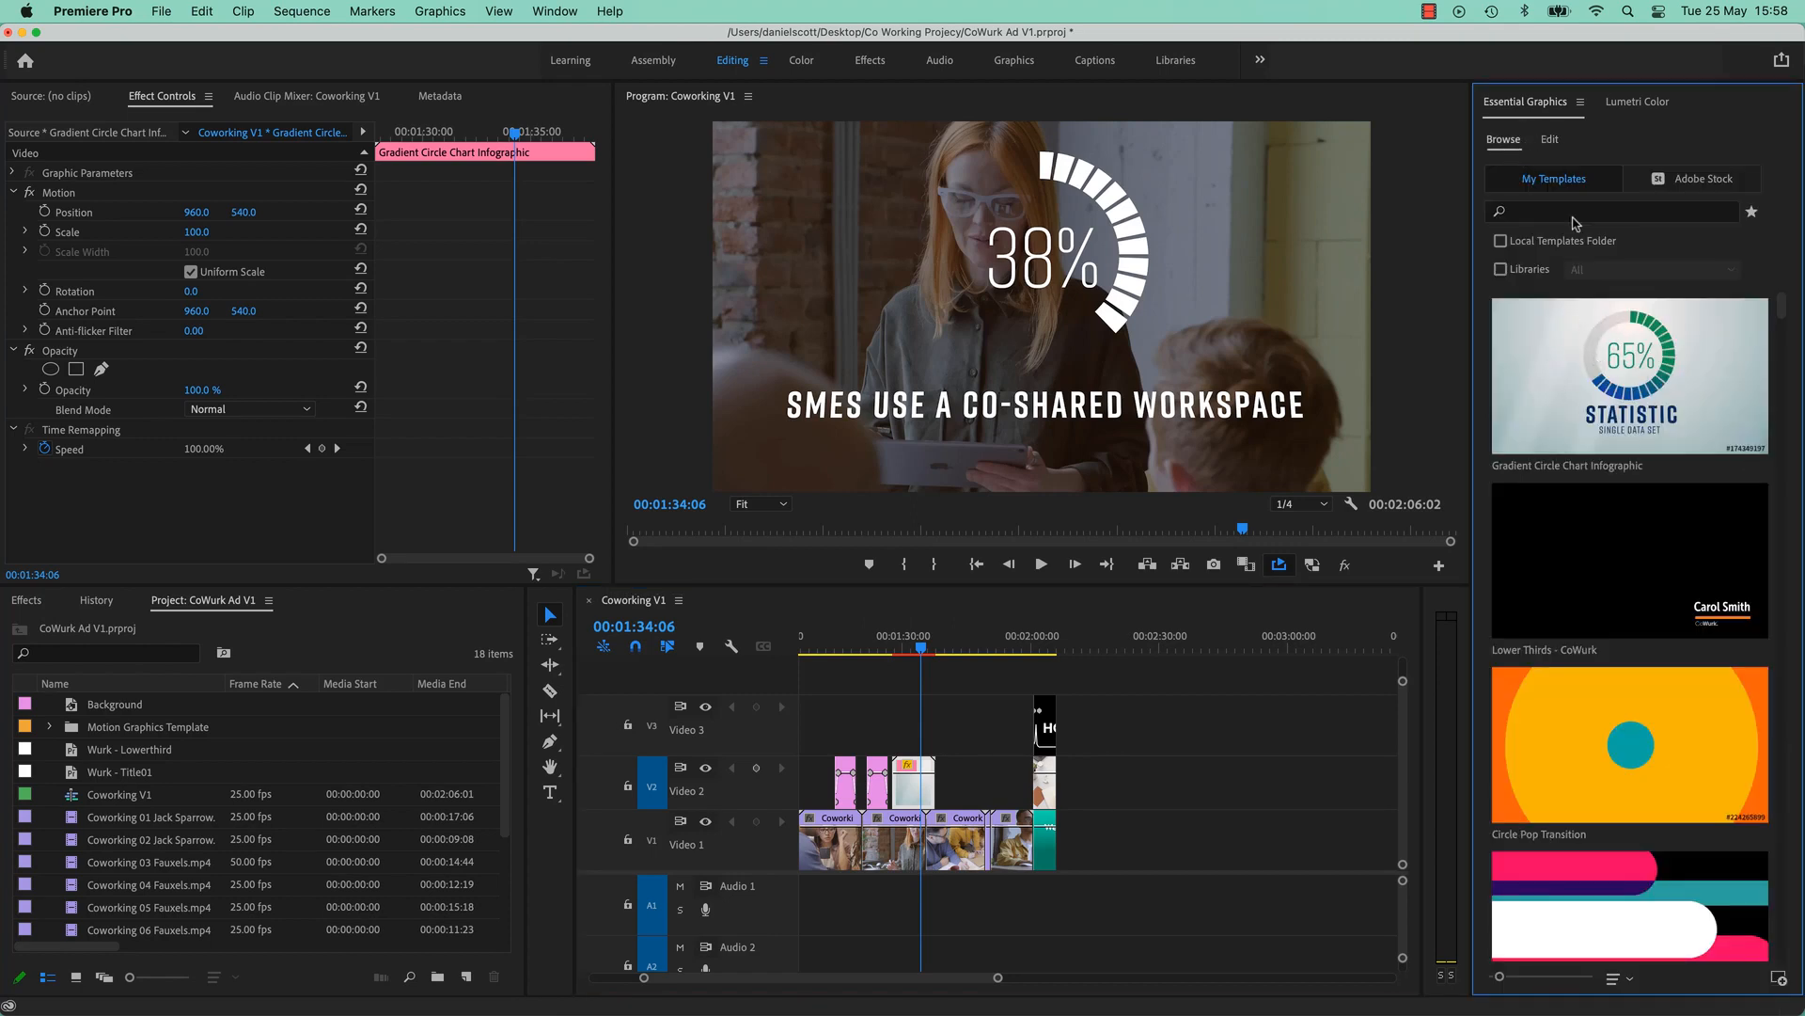
left_click(913, 758)
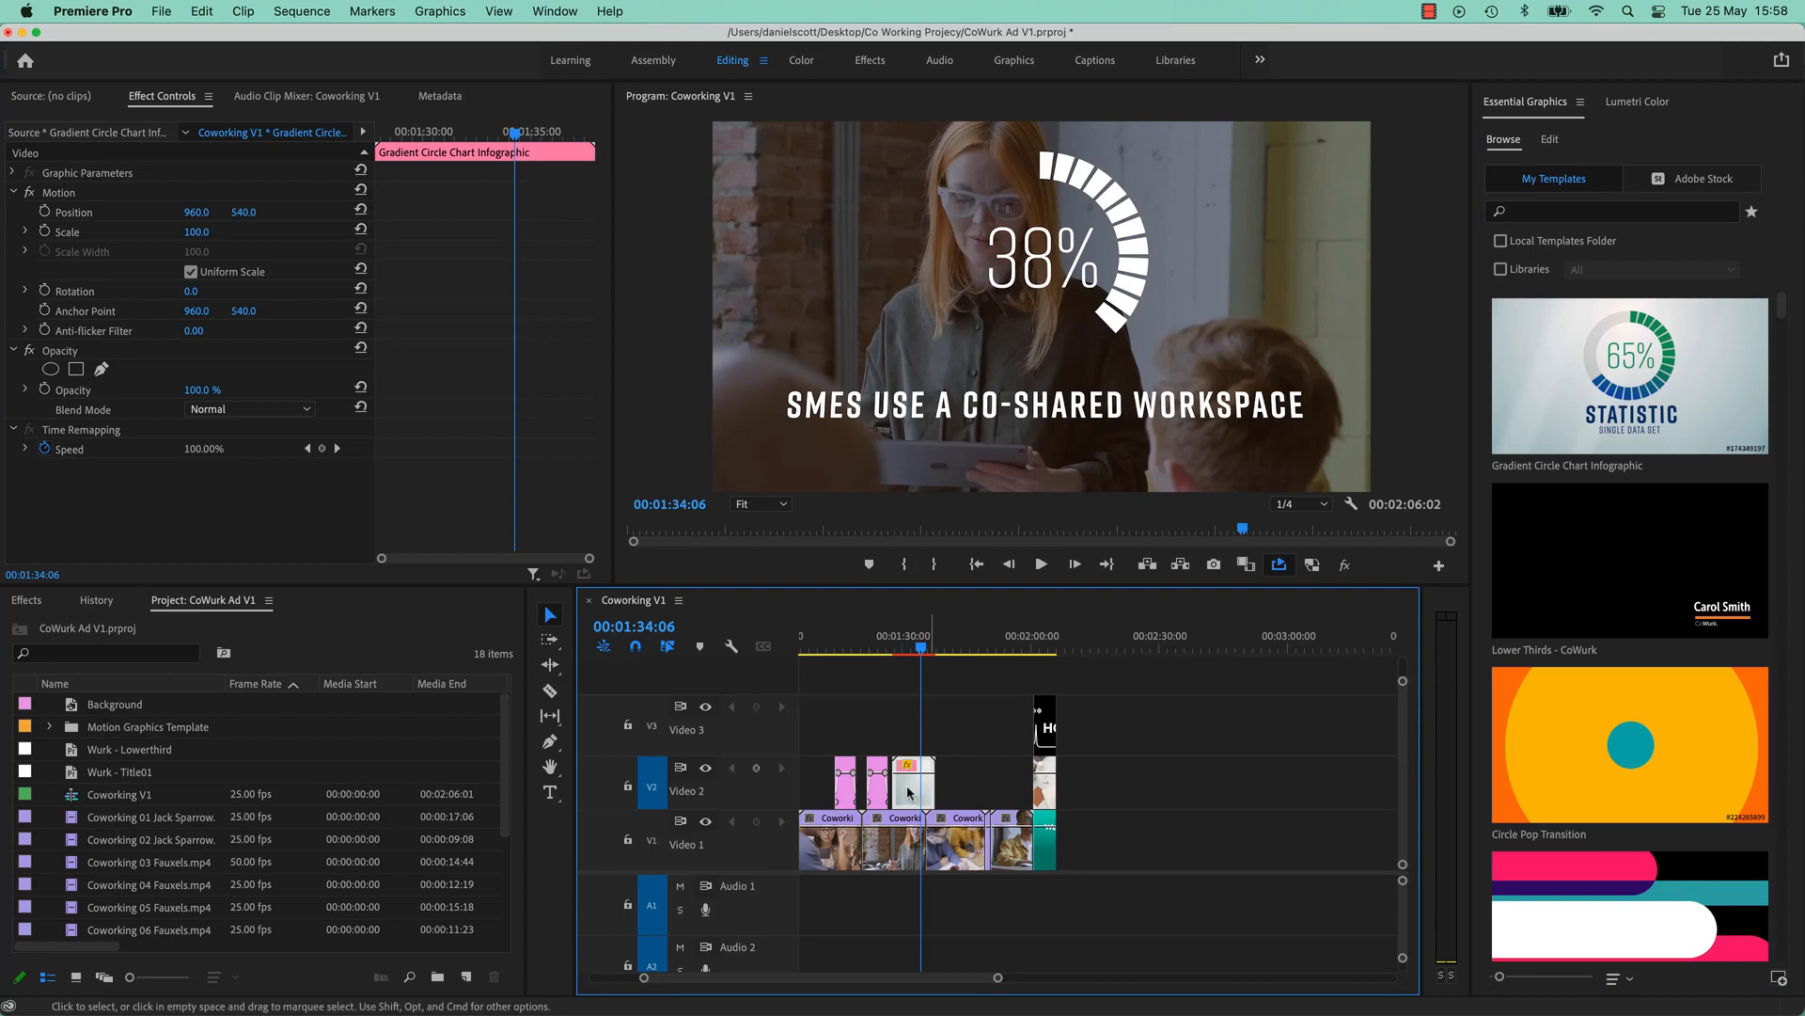
right_click(908, 790)
key("Escape")
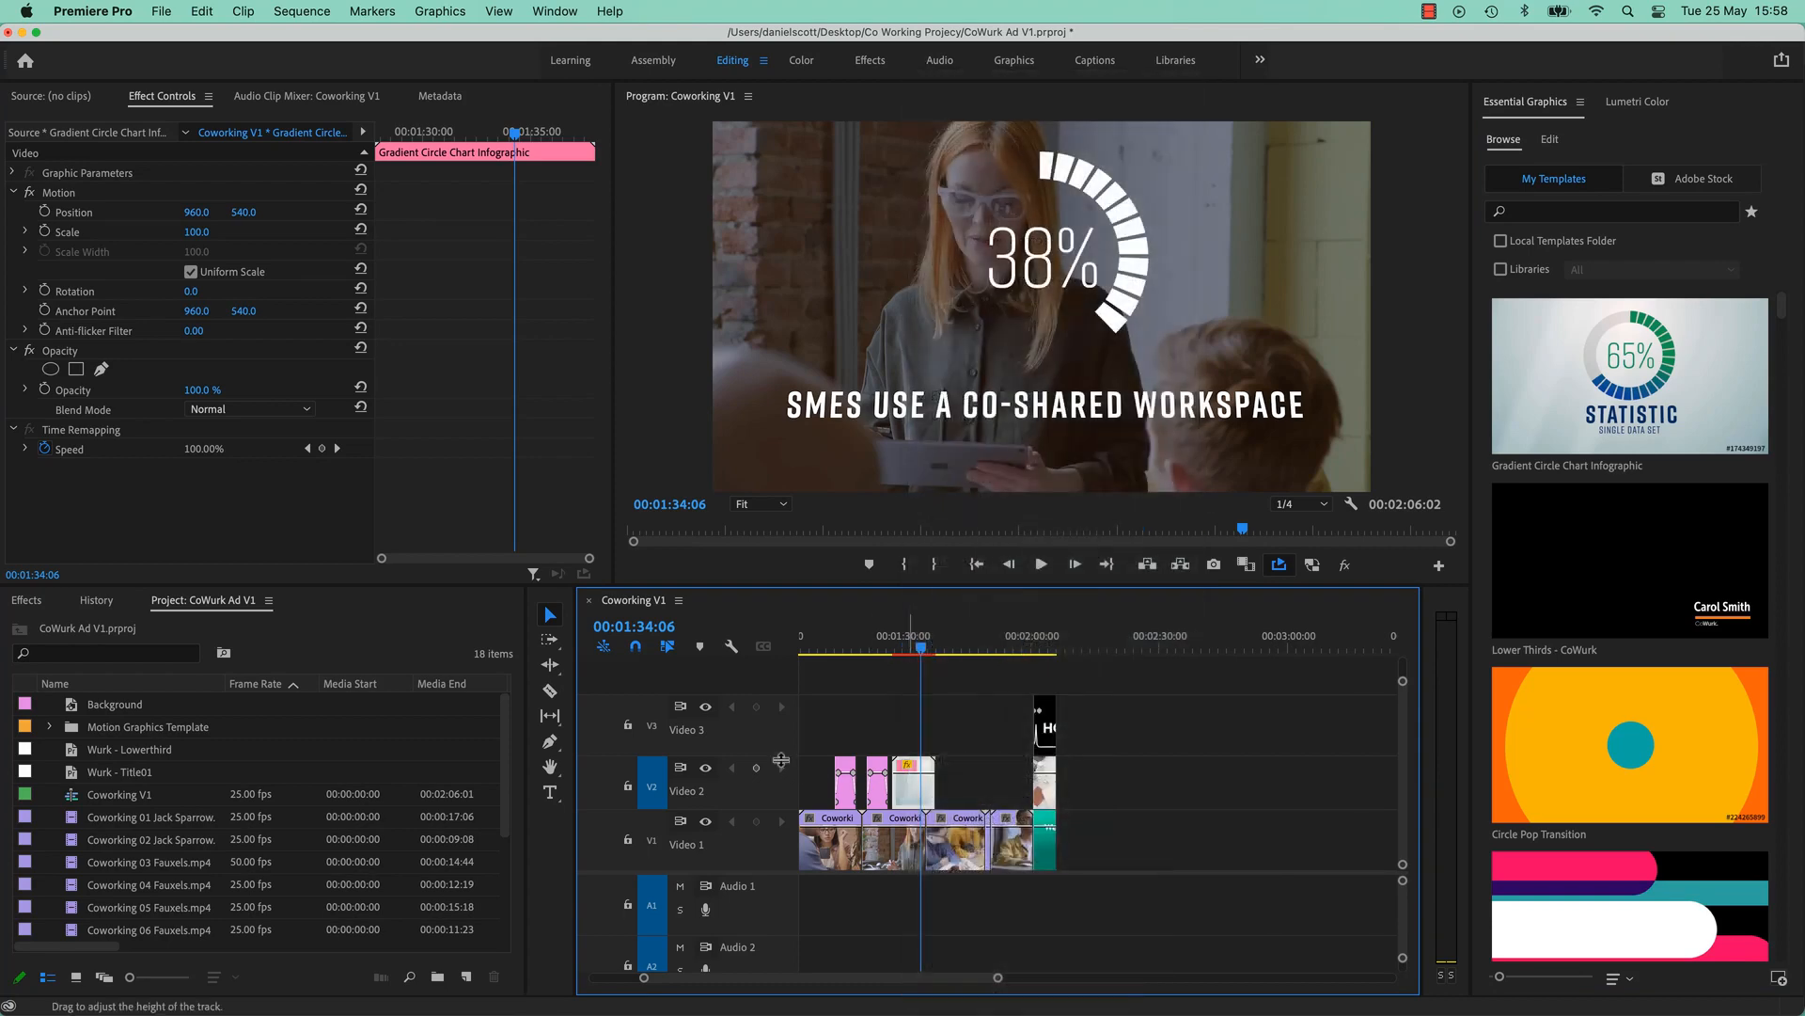
mouse_move(785, 758)
left_mouse_down()
mouse_move(779, 788)
mouse_move(778, 752)
left_mouse_up()
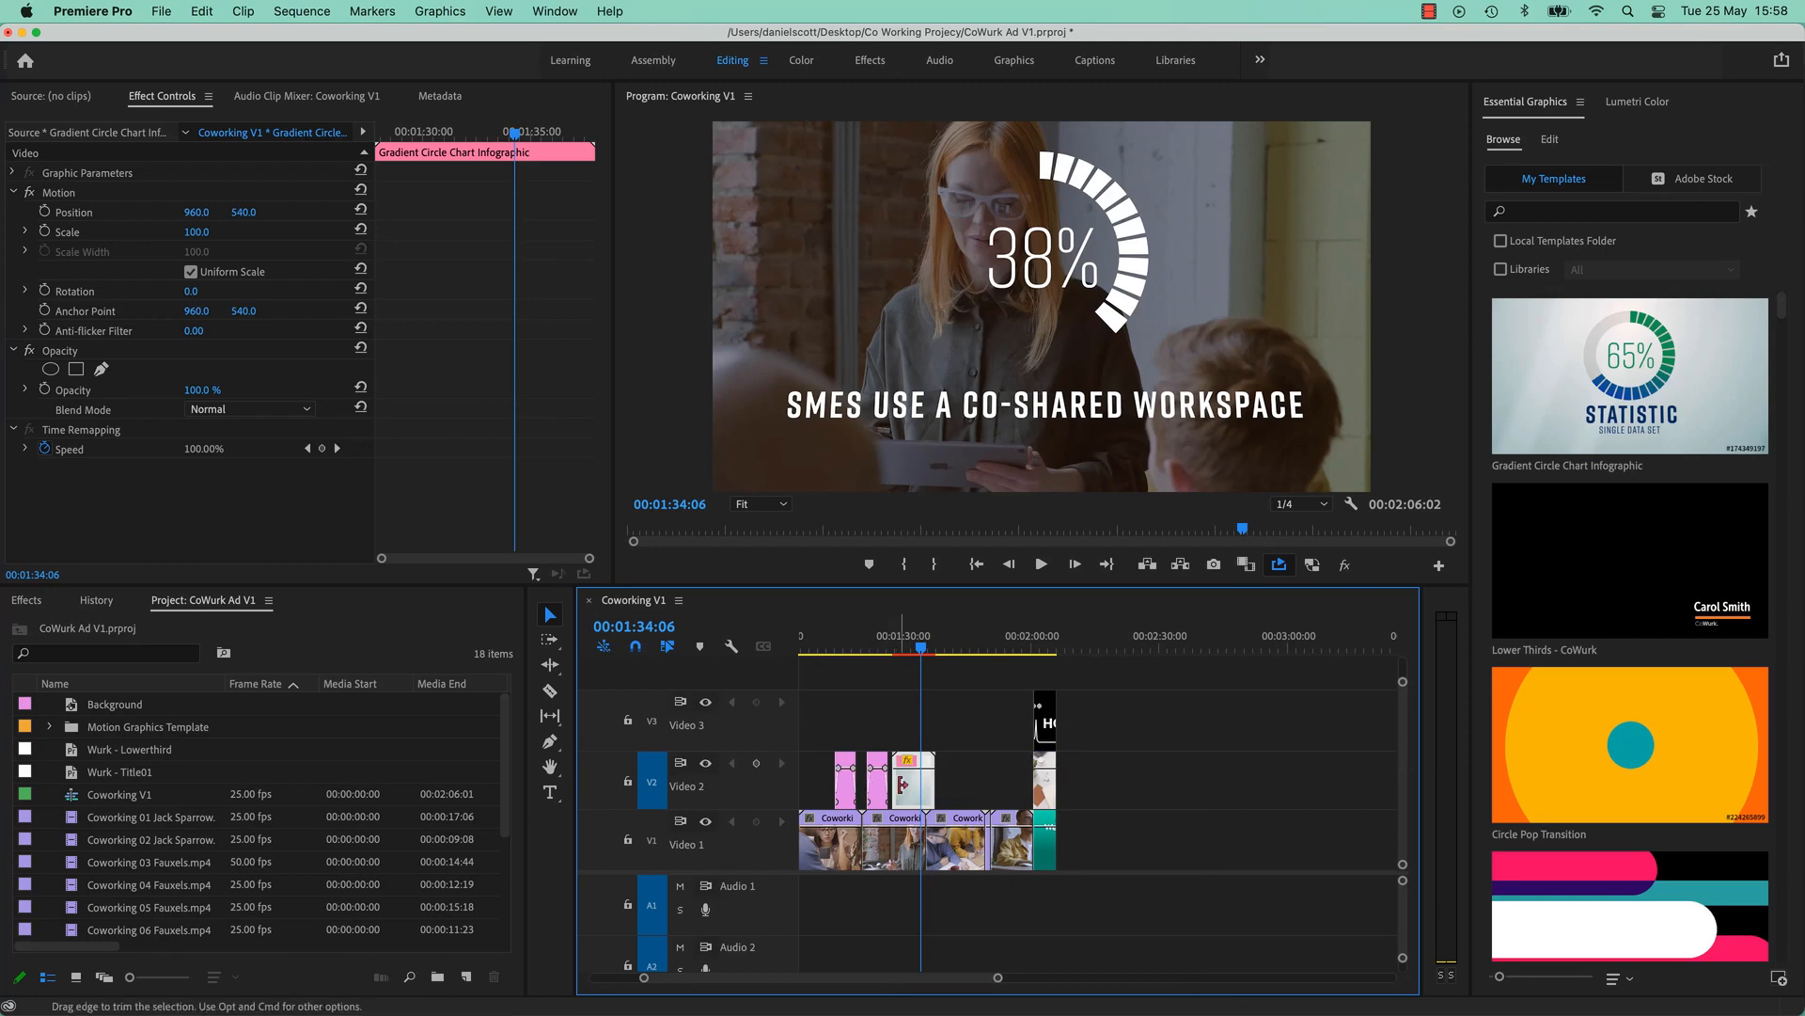
right_click(903, 789)
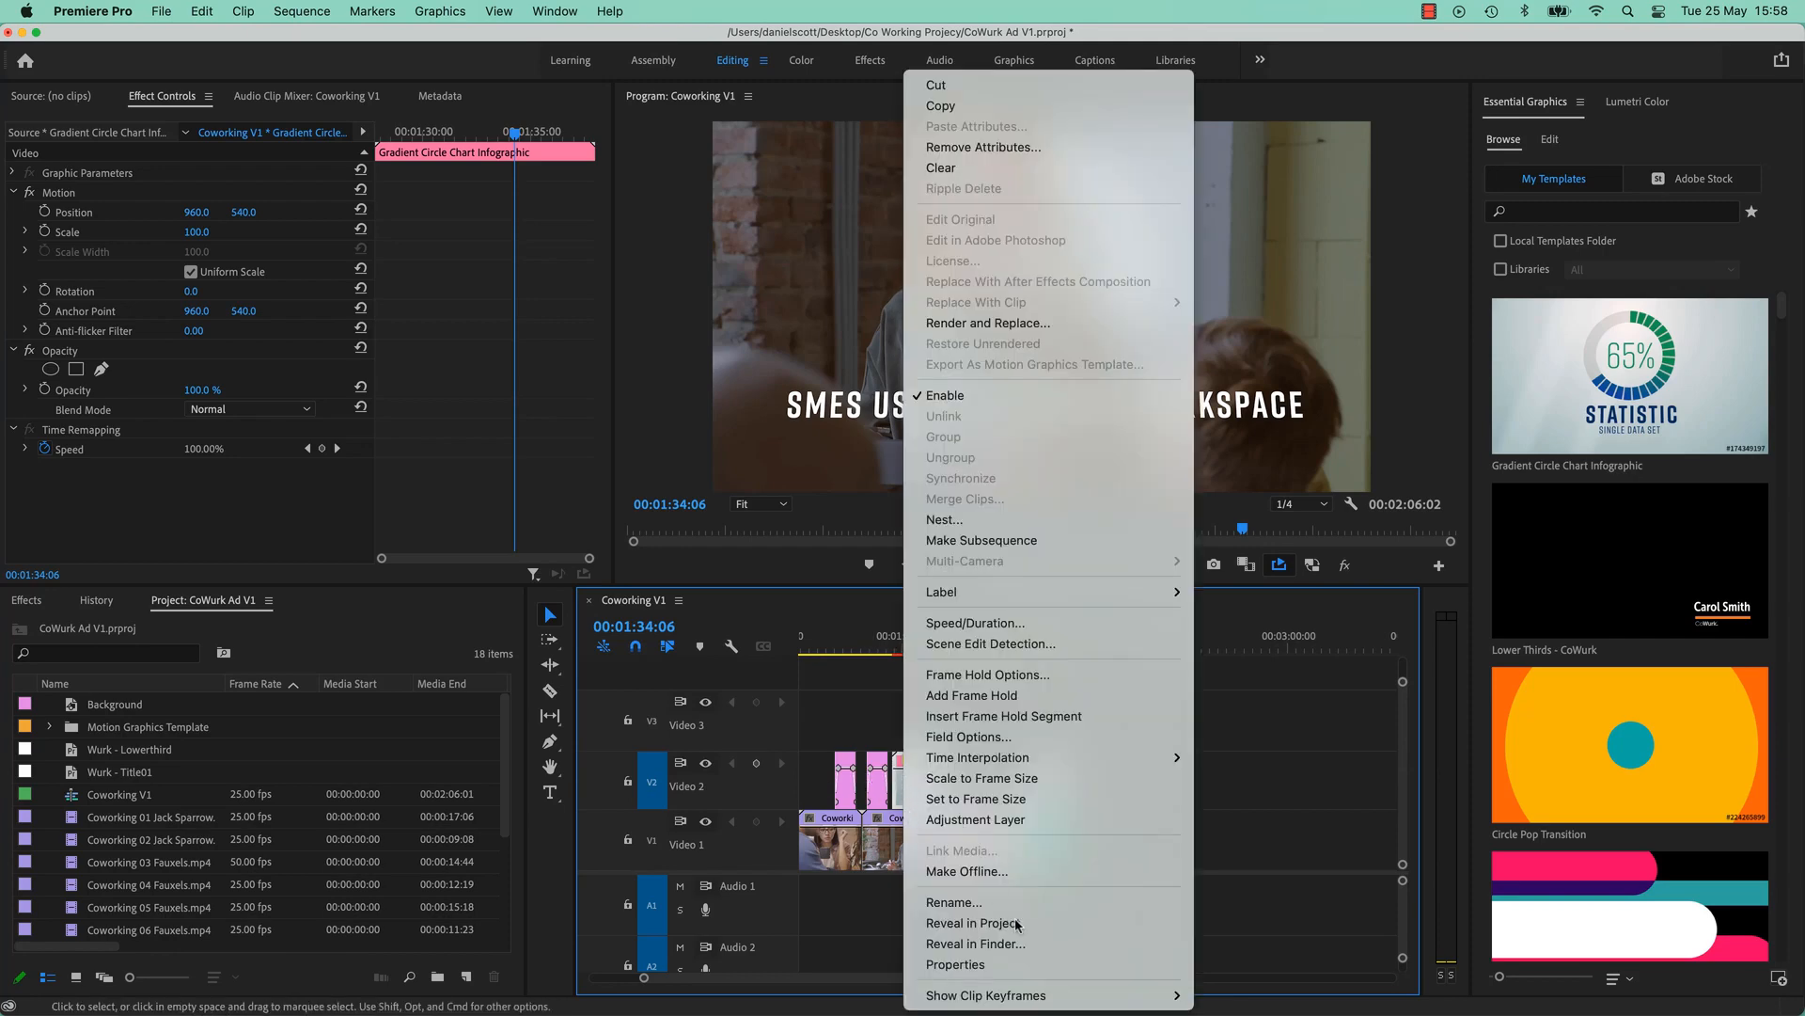
left_click(971, 953)
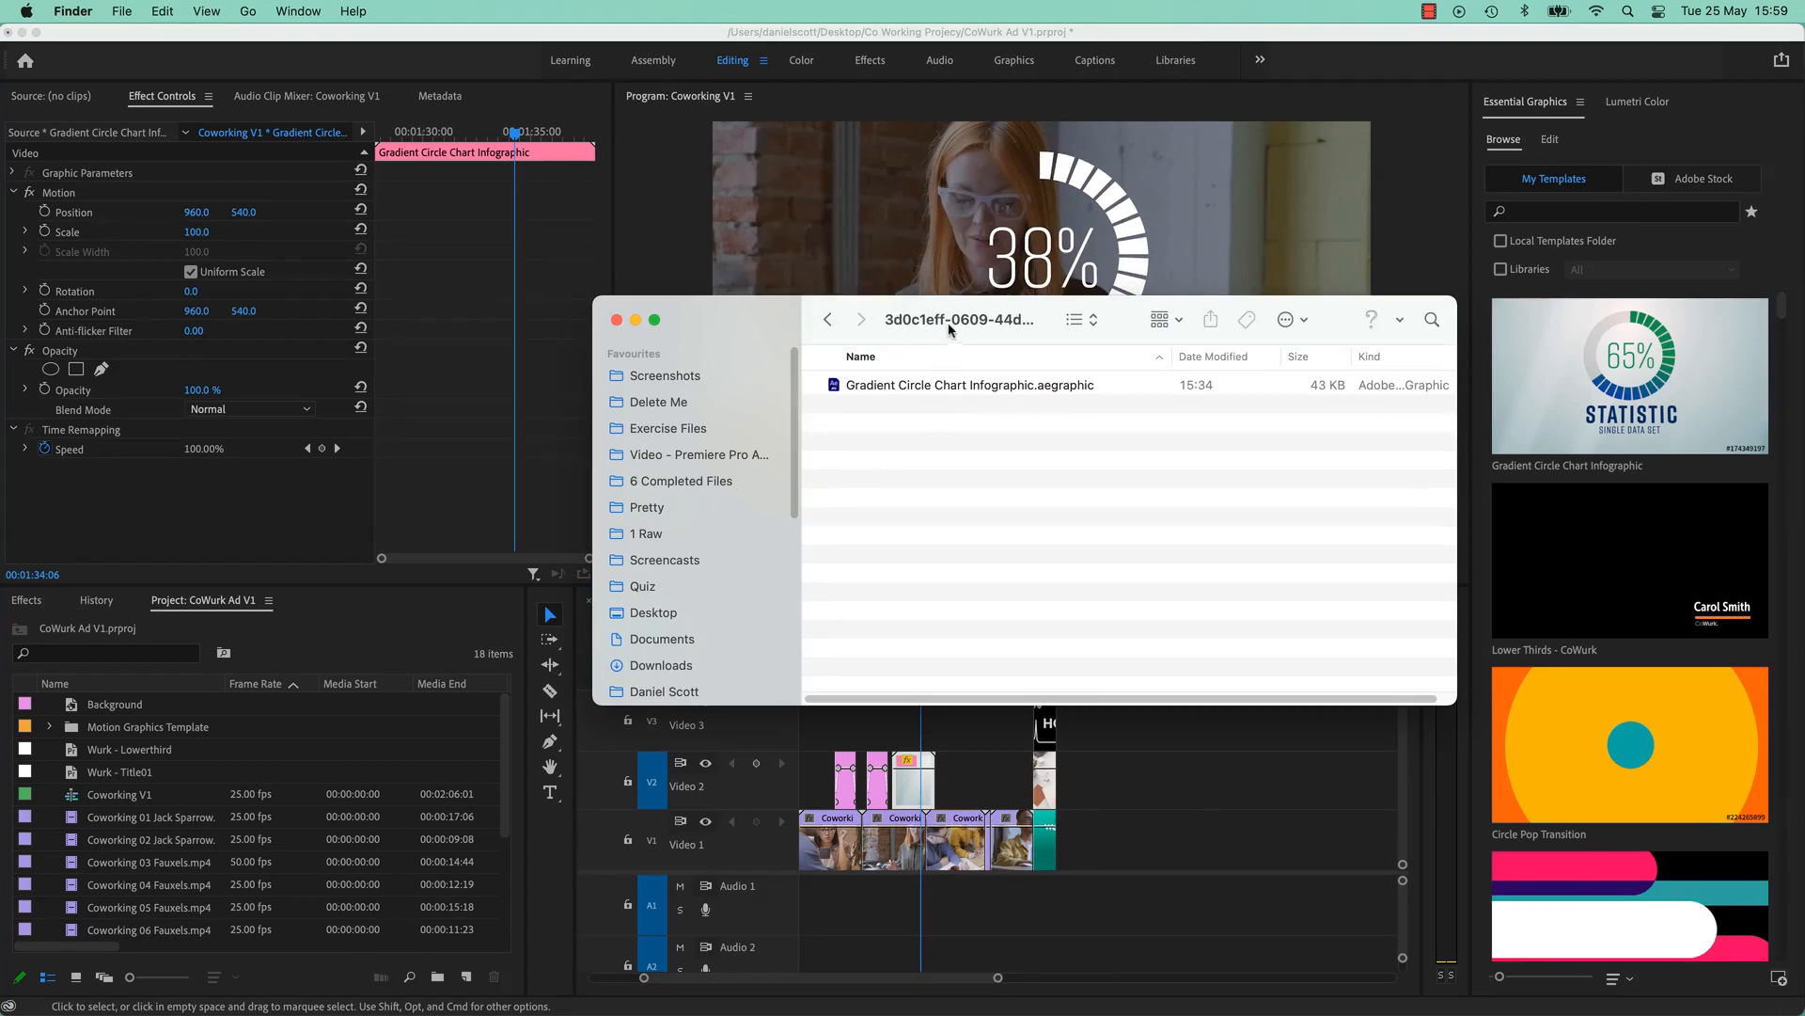
Go up to the Co Working Projecy folder, then collapse and select its Motion Graphics Template Media folder.
left_click(953, 321, "super")
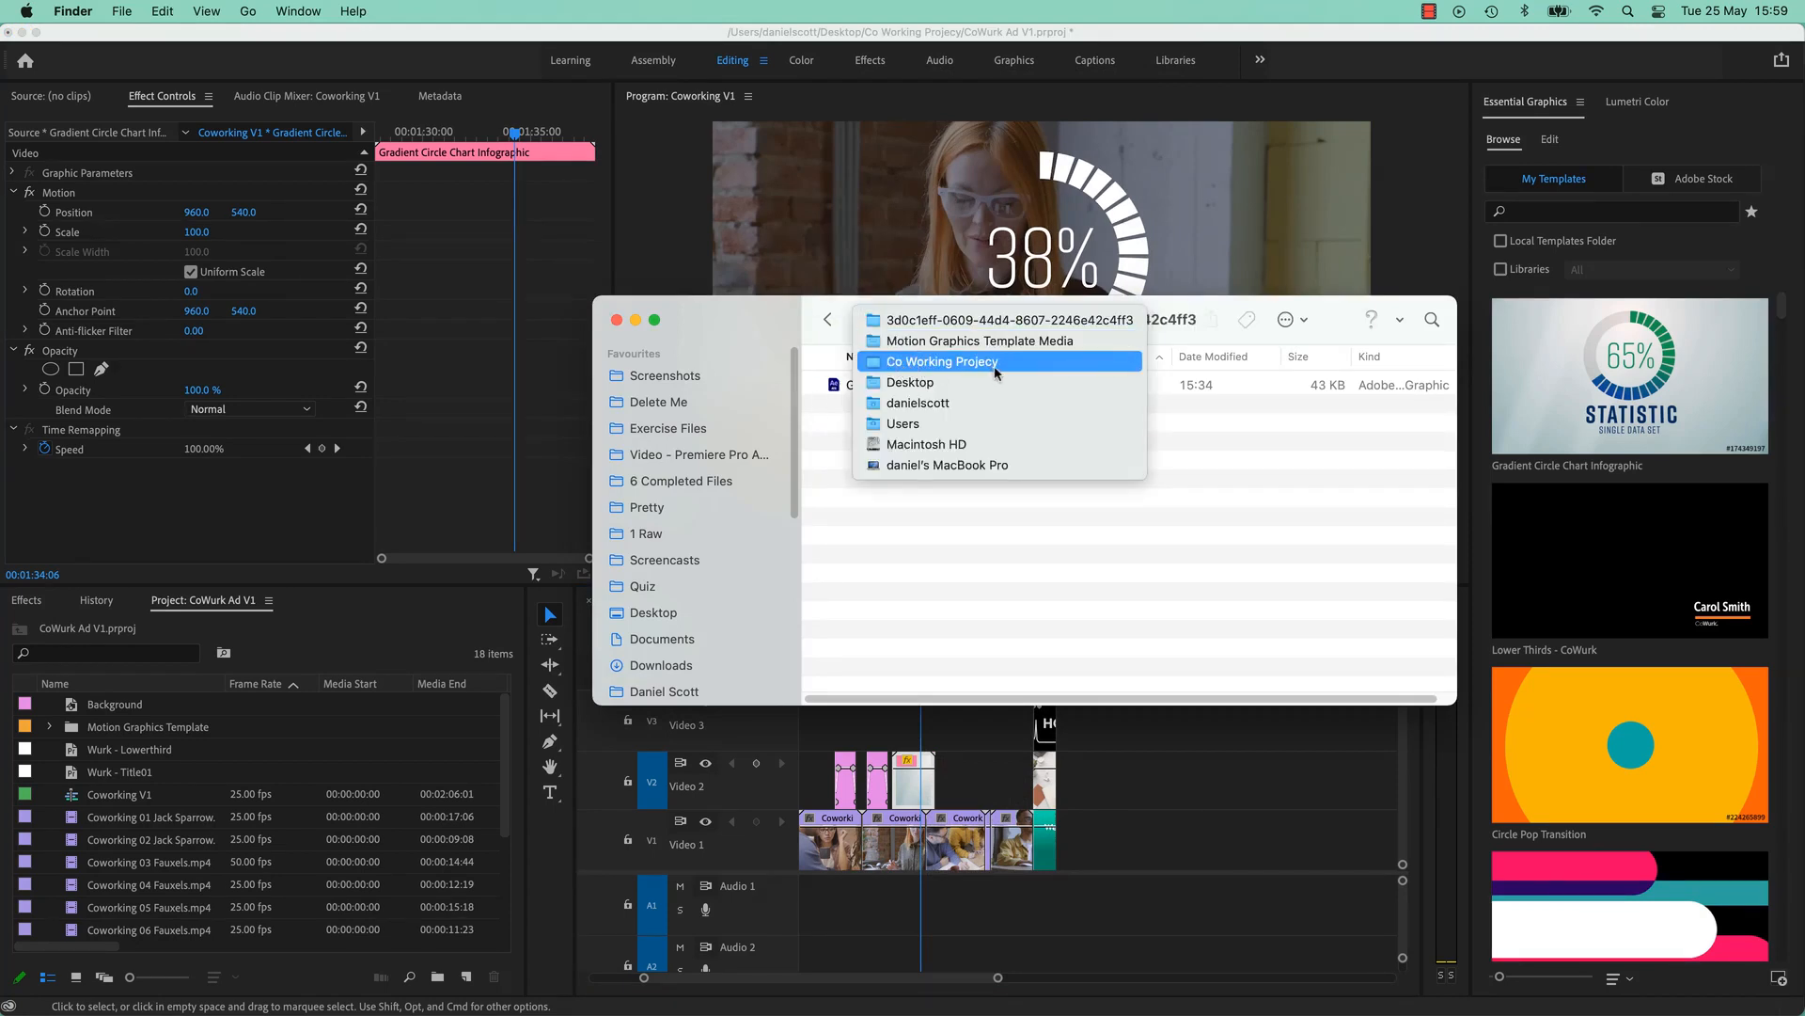
left_click(941, 361)
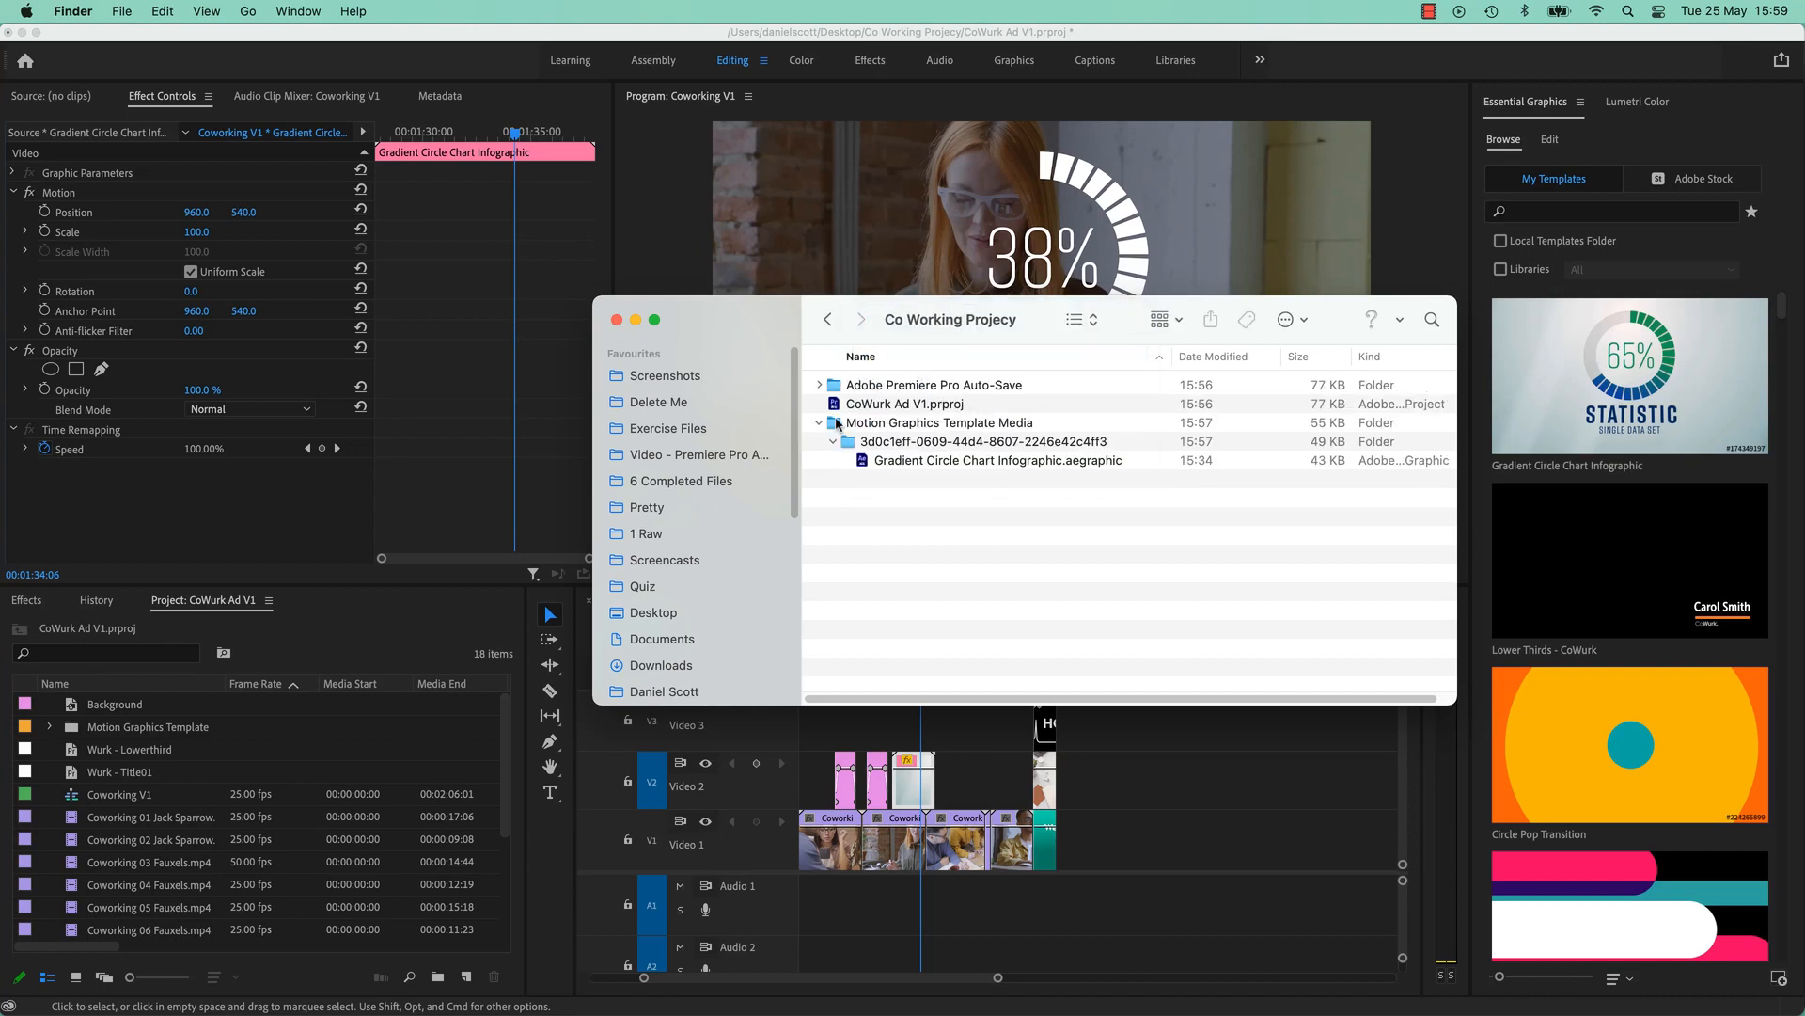
left_click(836, 423)
left_click(918, 407)
left_click(912, 425)
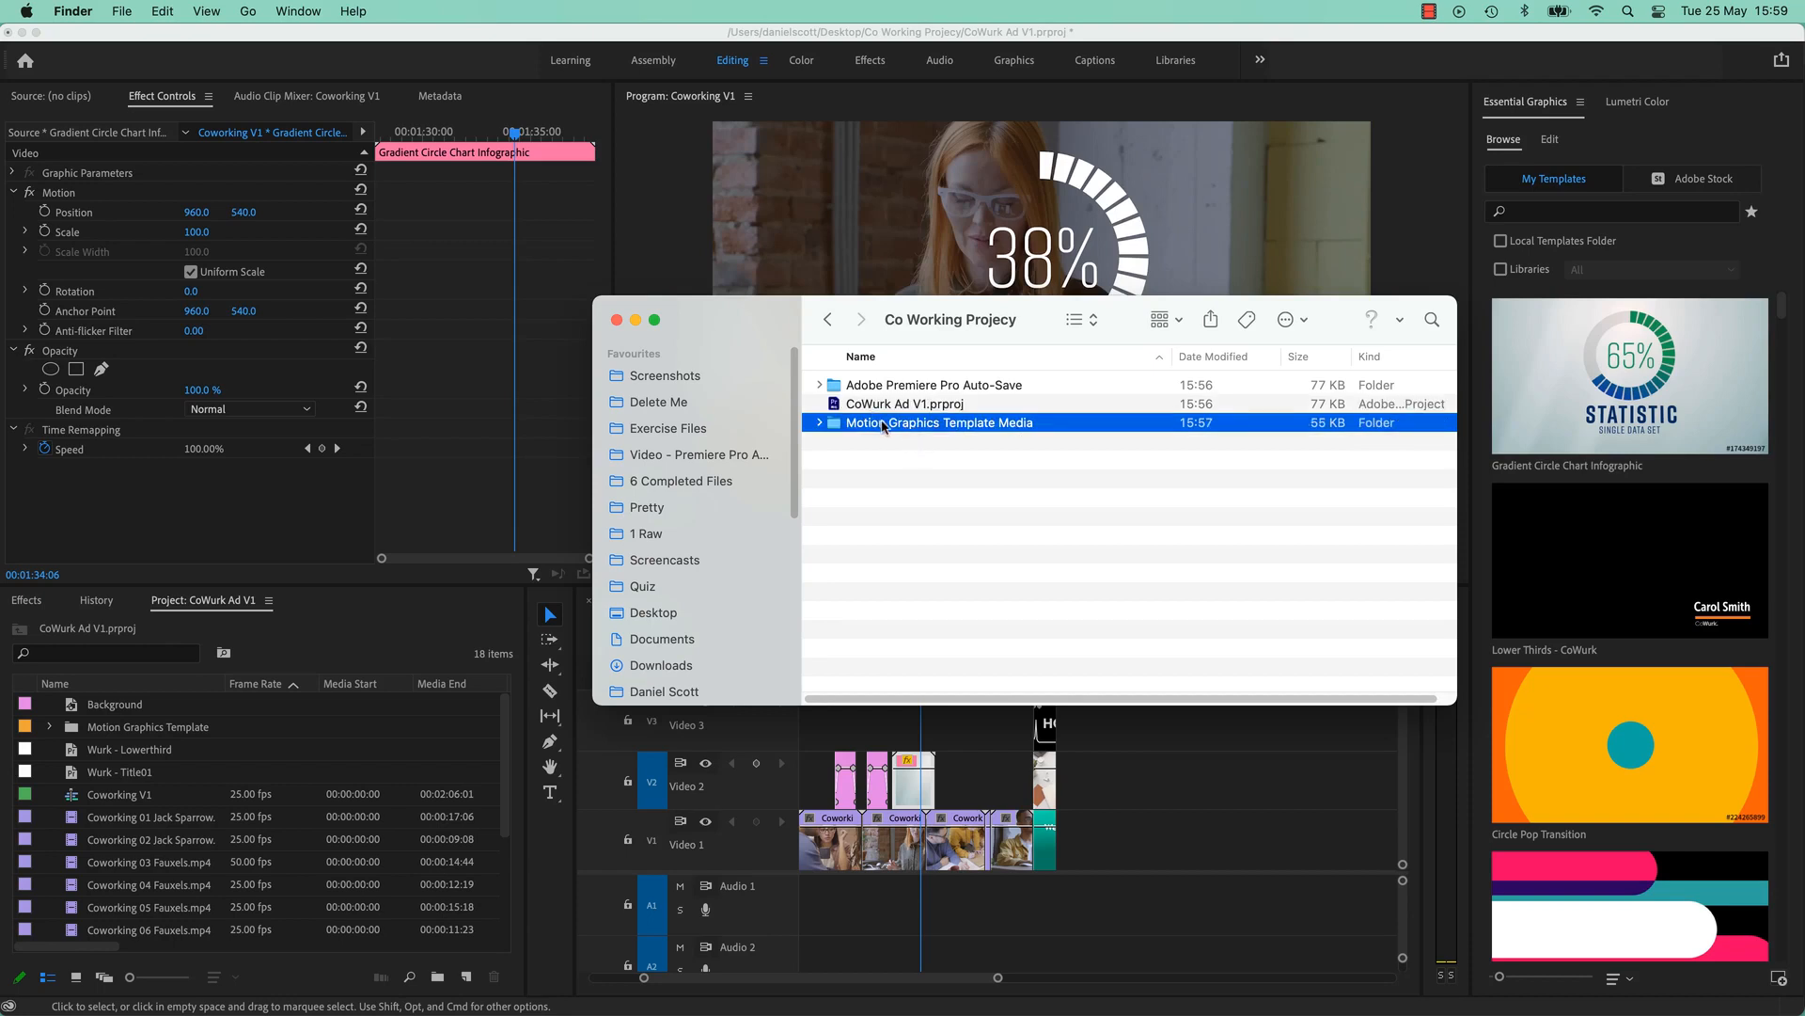
Expand the Motion Graphics Template Media folder and its subfolder to locate the infographic's template file.
left_click(823, 423)
left_click(861, 454)
left_click(836, 443)
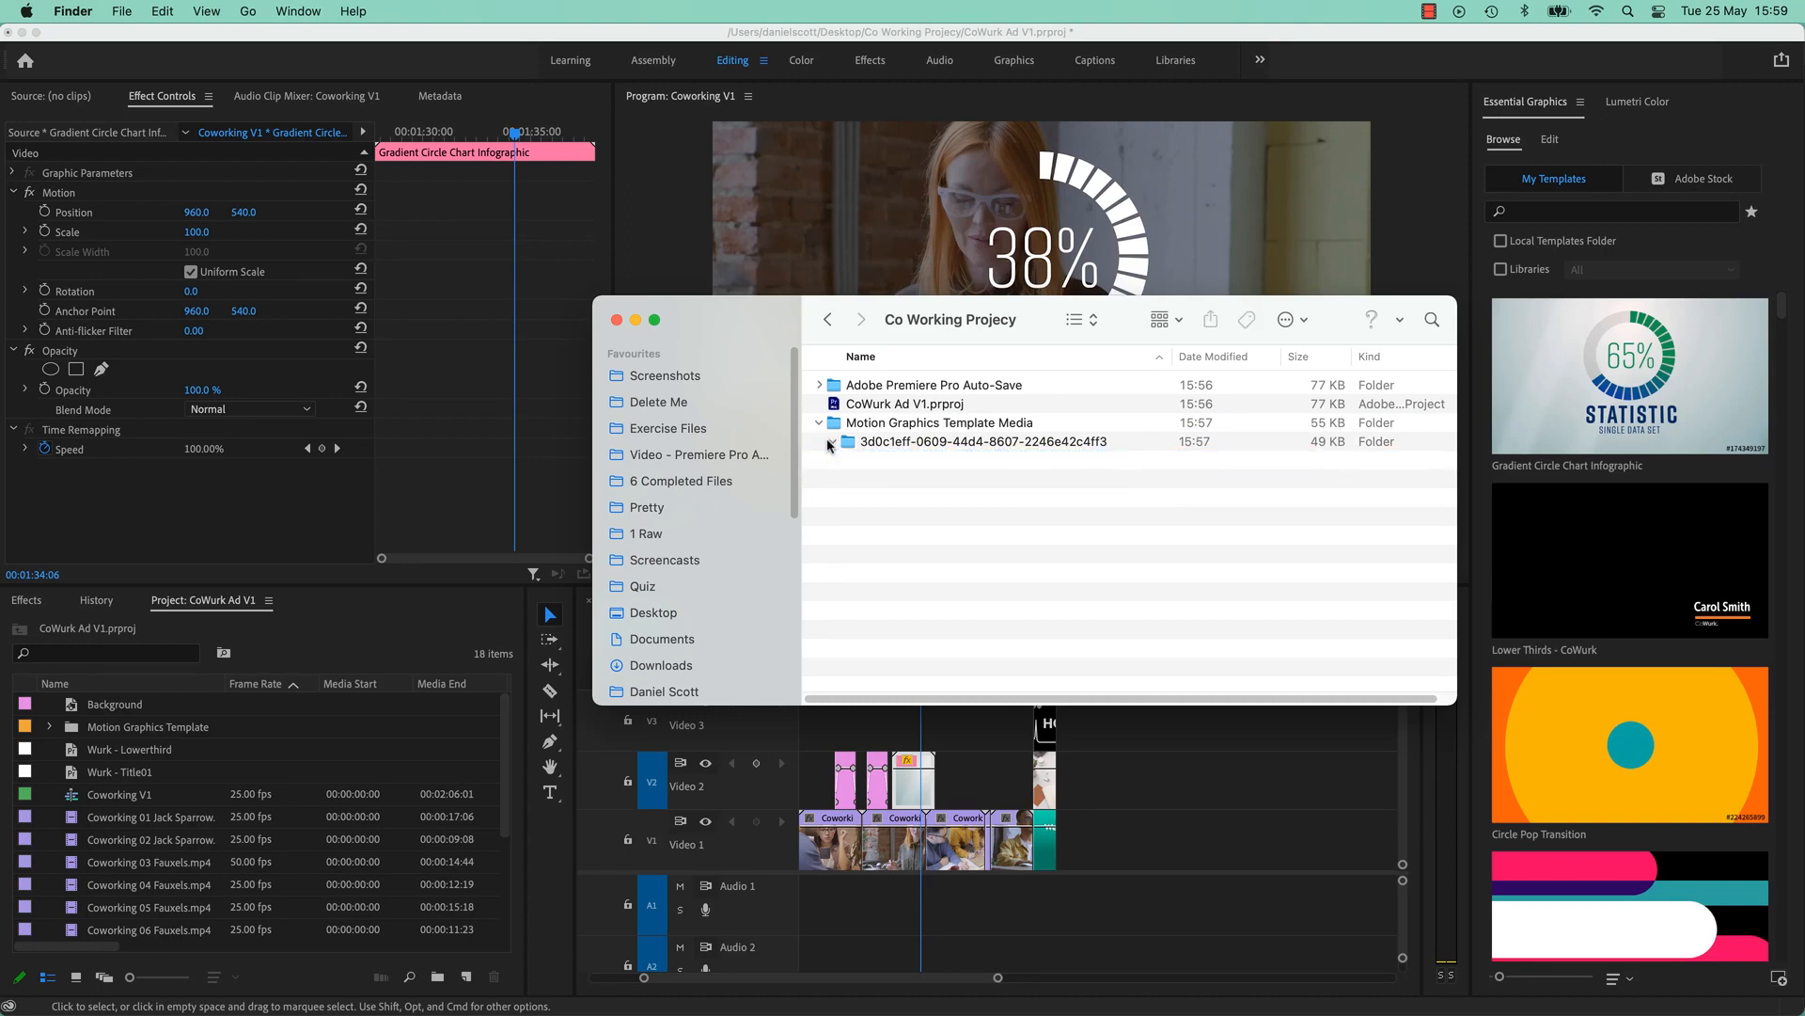
left_click(836, 443)
left_click(989, 465)
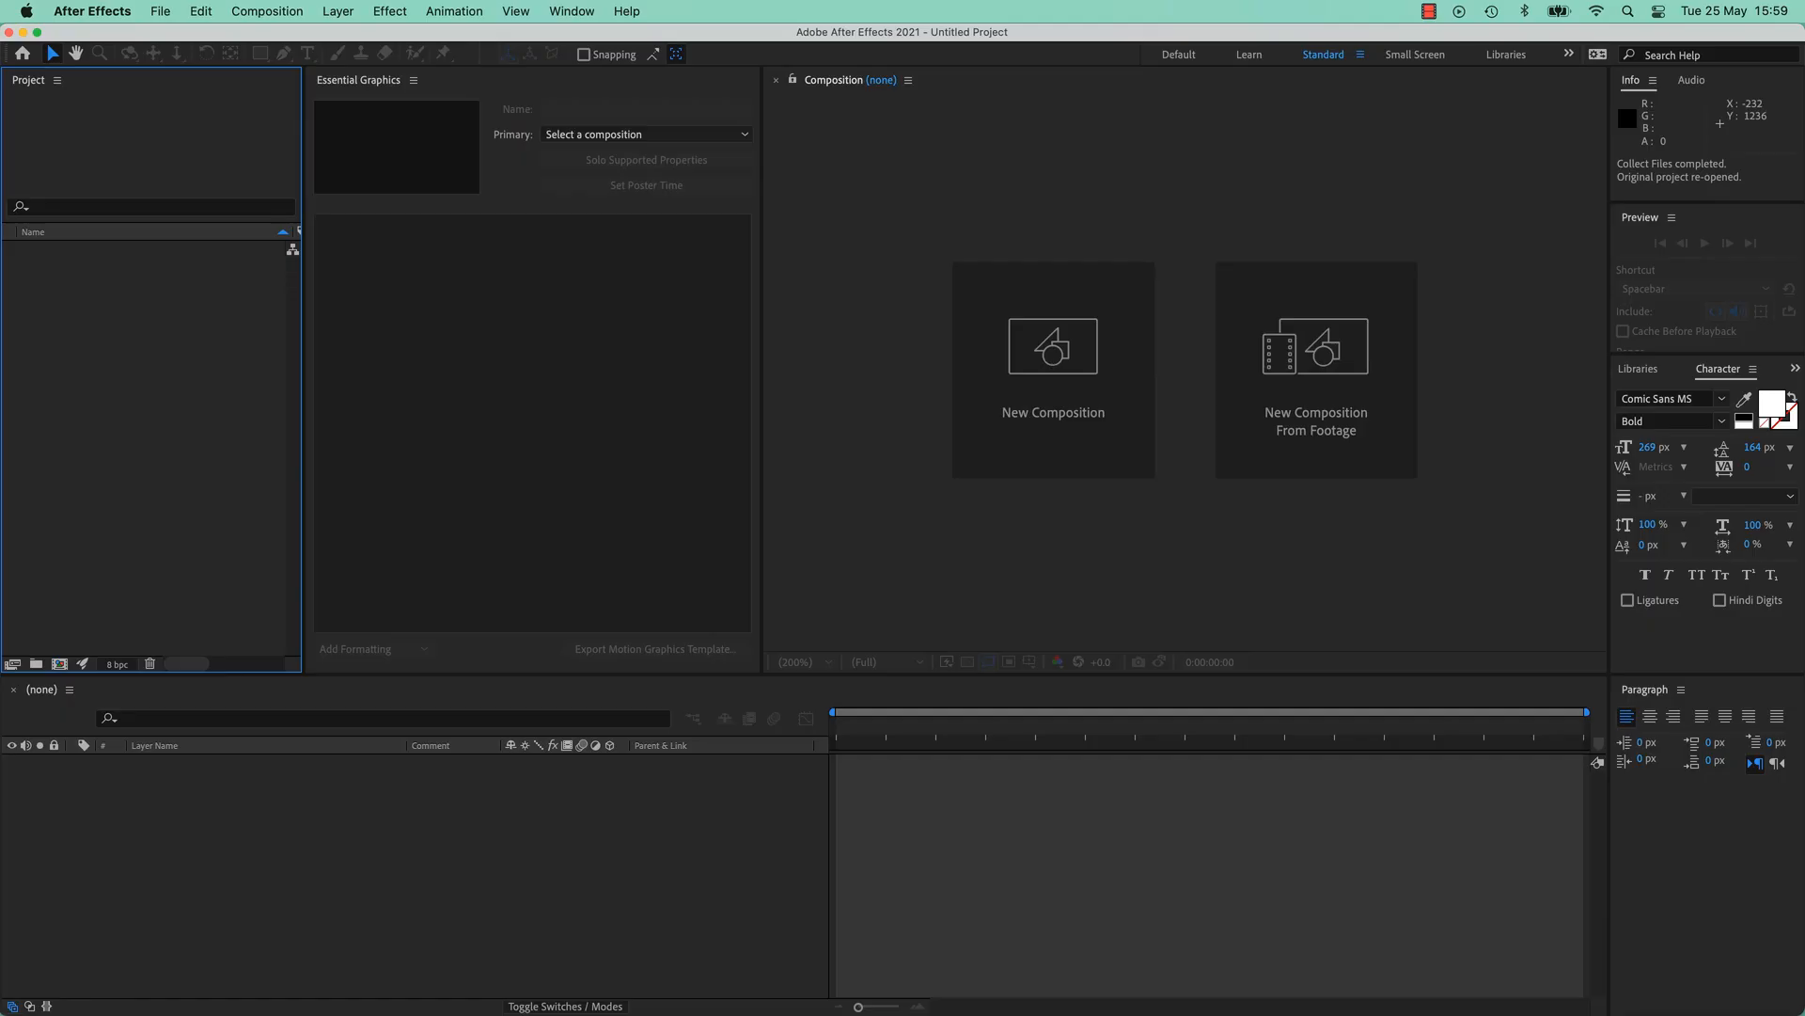
Switch to After Effects and open Gradient Circle Chart Infographic.aegraphic from the Co Working Projecy folder's Motion Graphics Template Media subfolder.
left_click(161, 13)
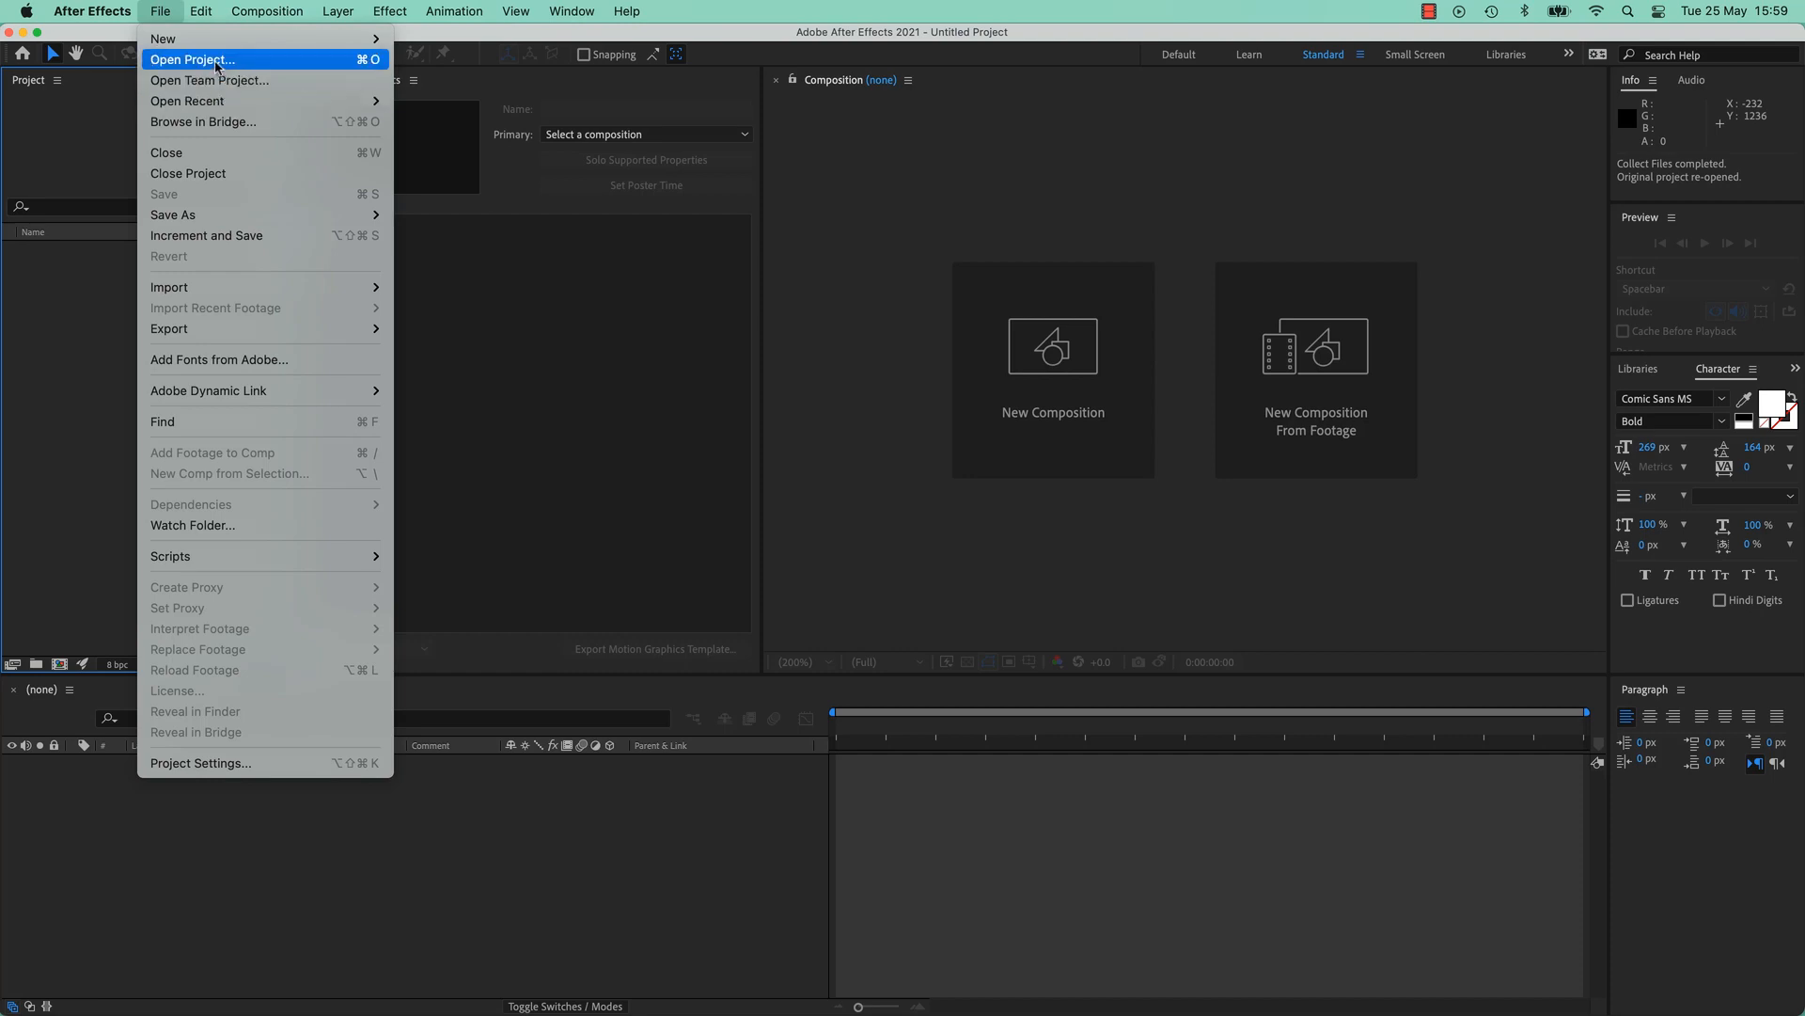
left_click(165, 56)
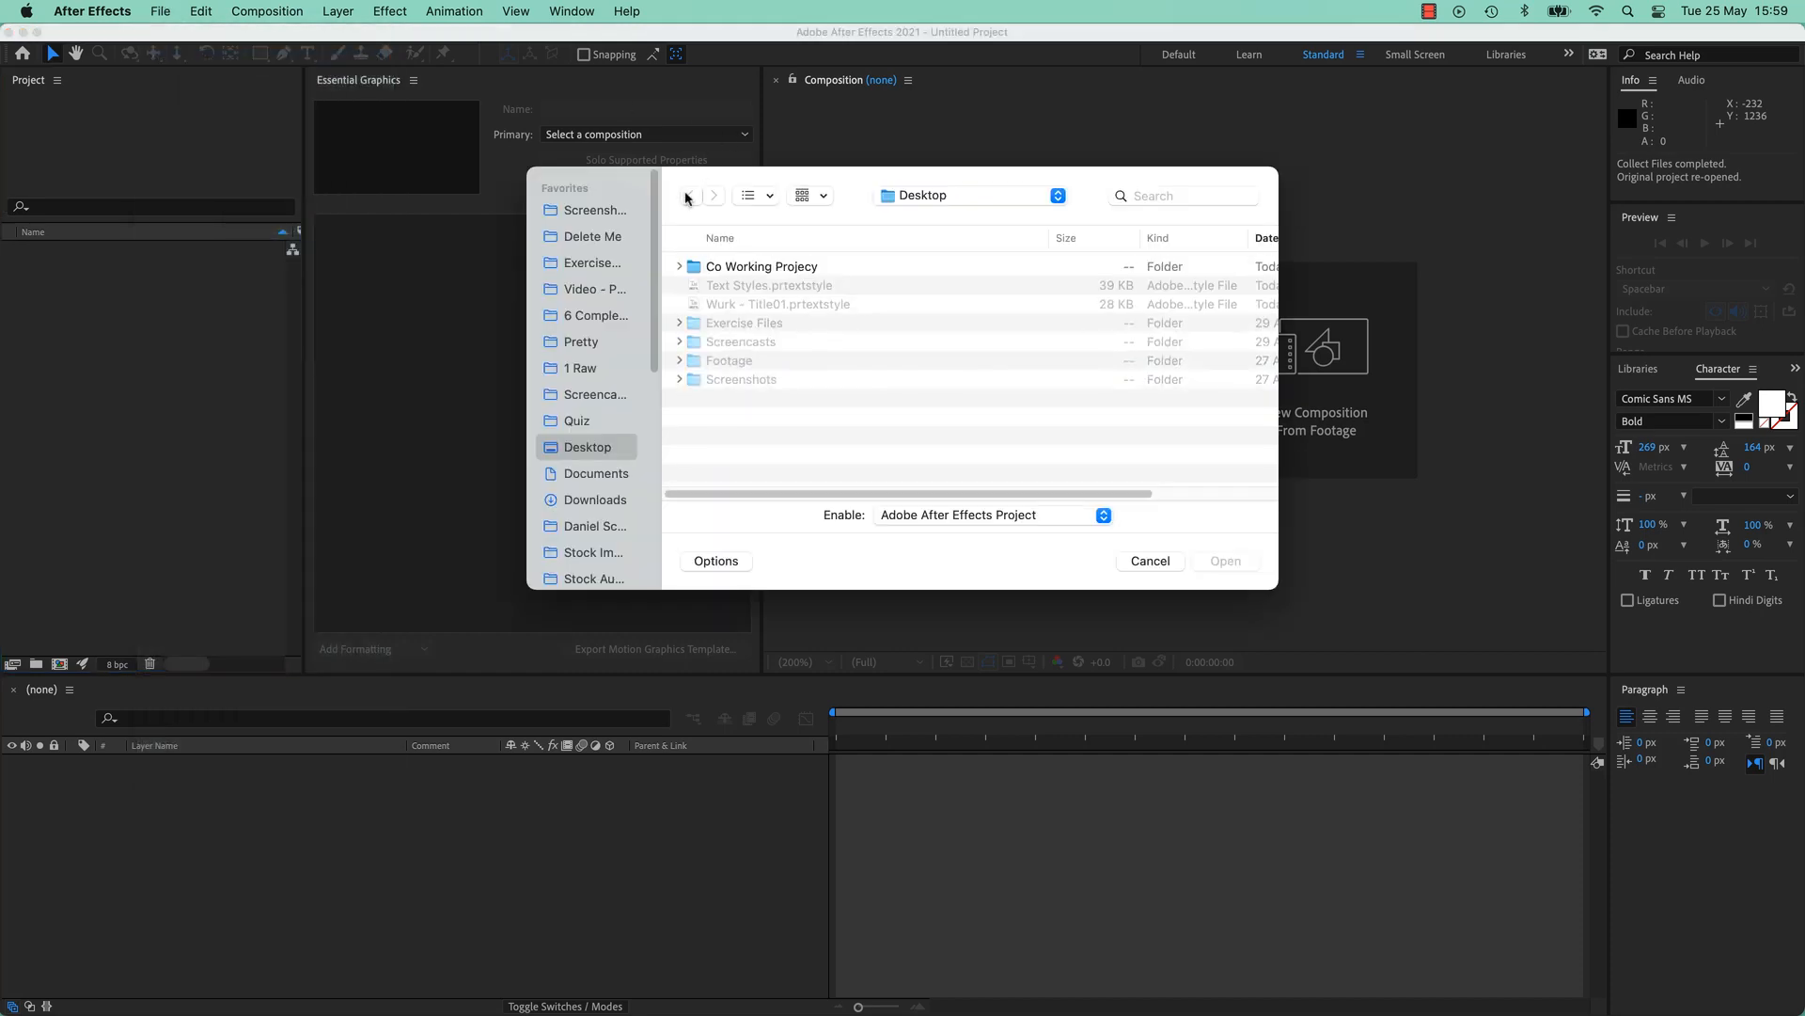
left_click(749, 268)
left_click(680, 268)
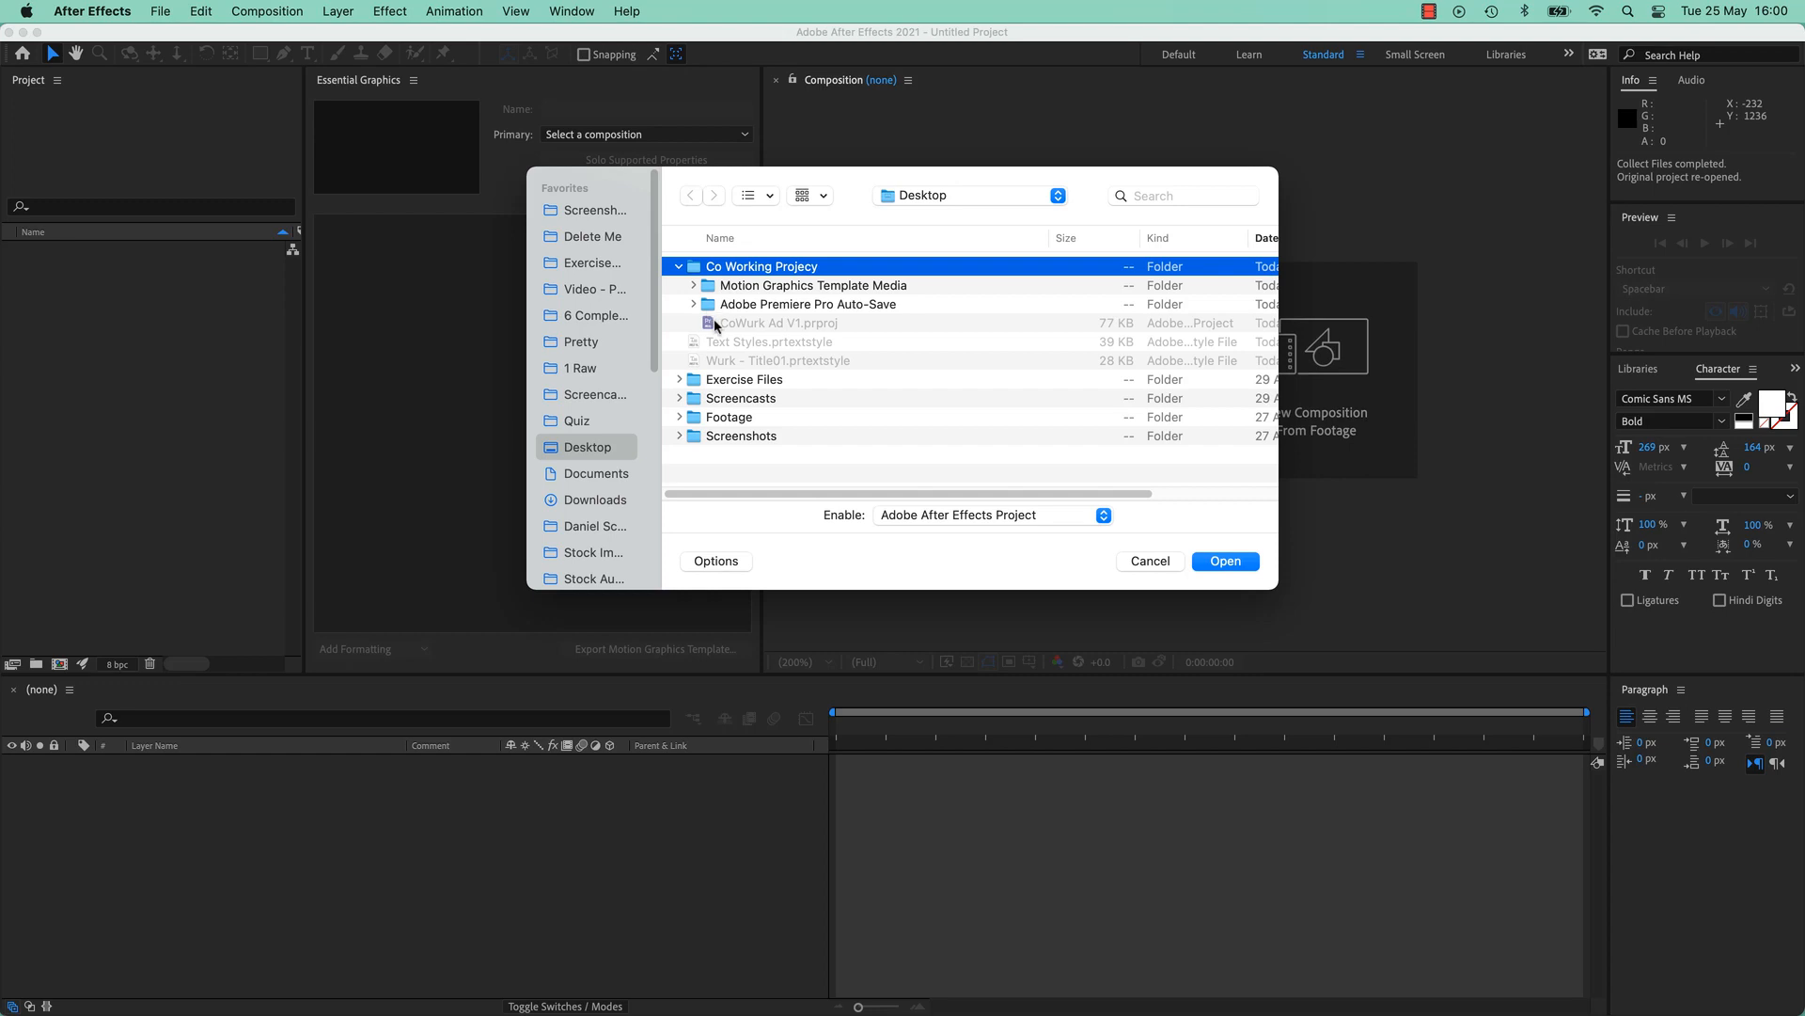
left_click(693, 285)
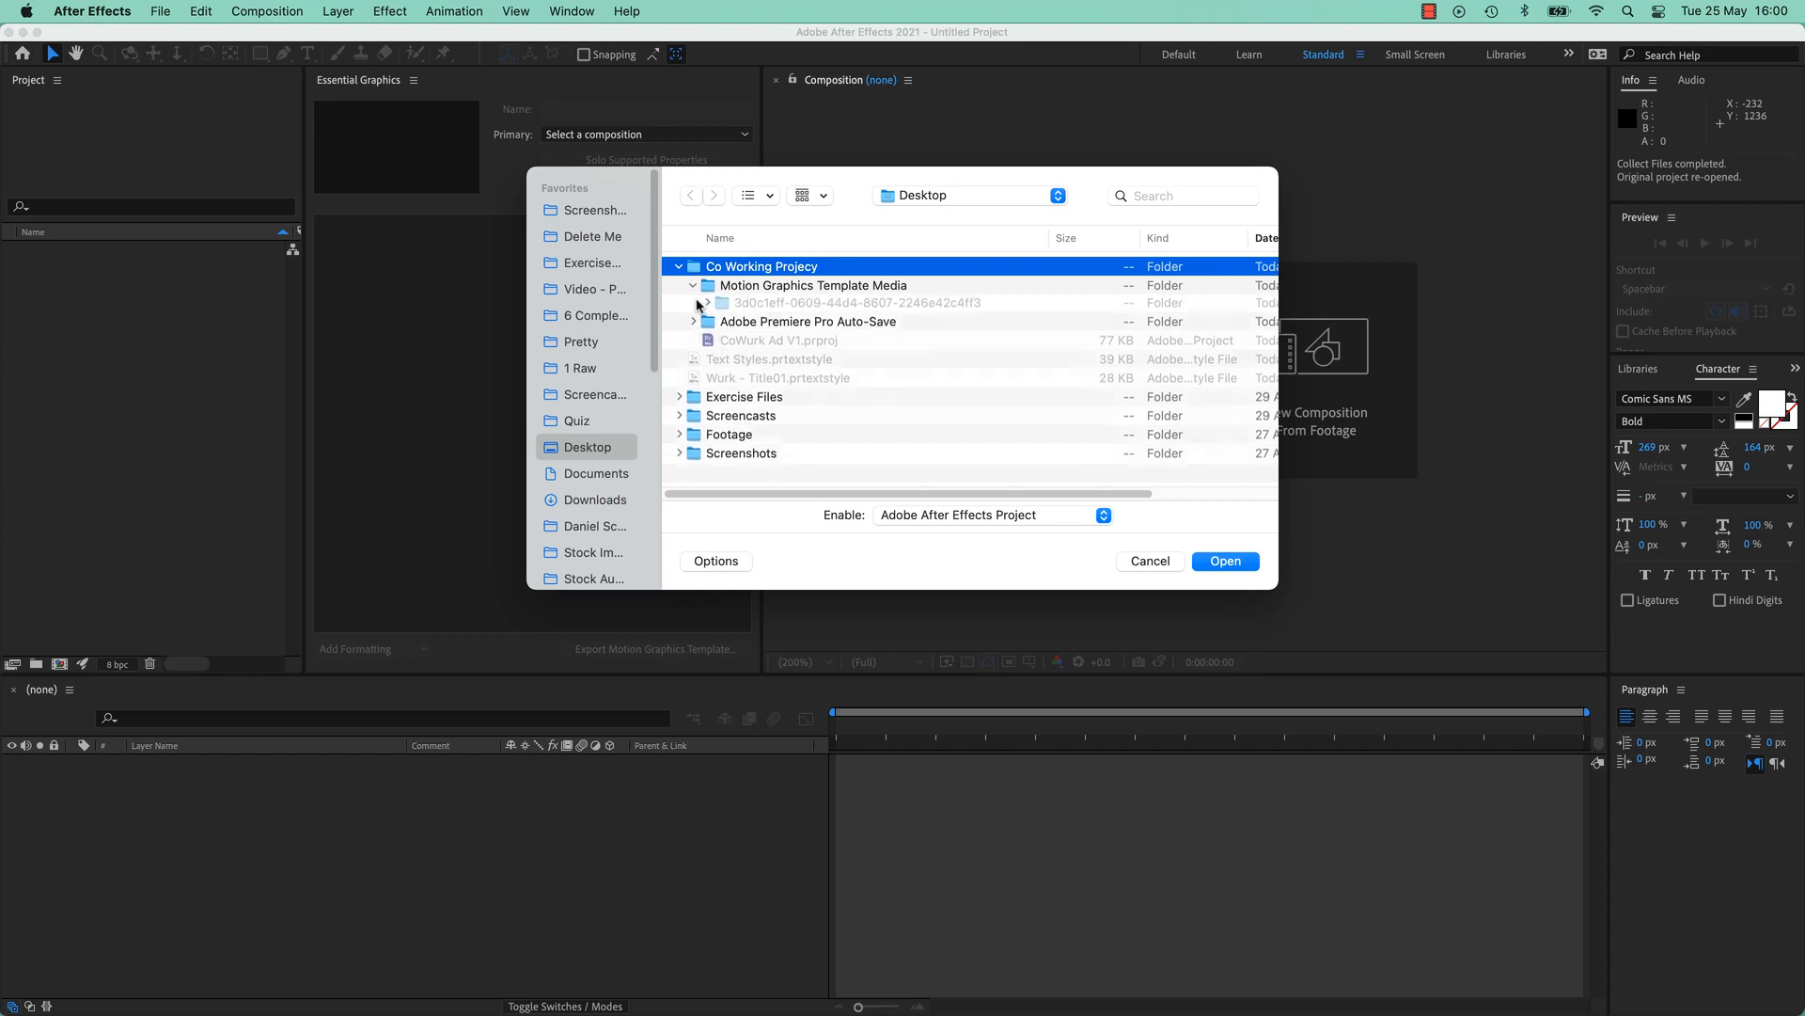
left_click(757, 306)
left_click(708, 305)
left_click(795, 324)
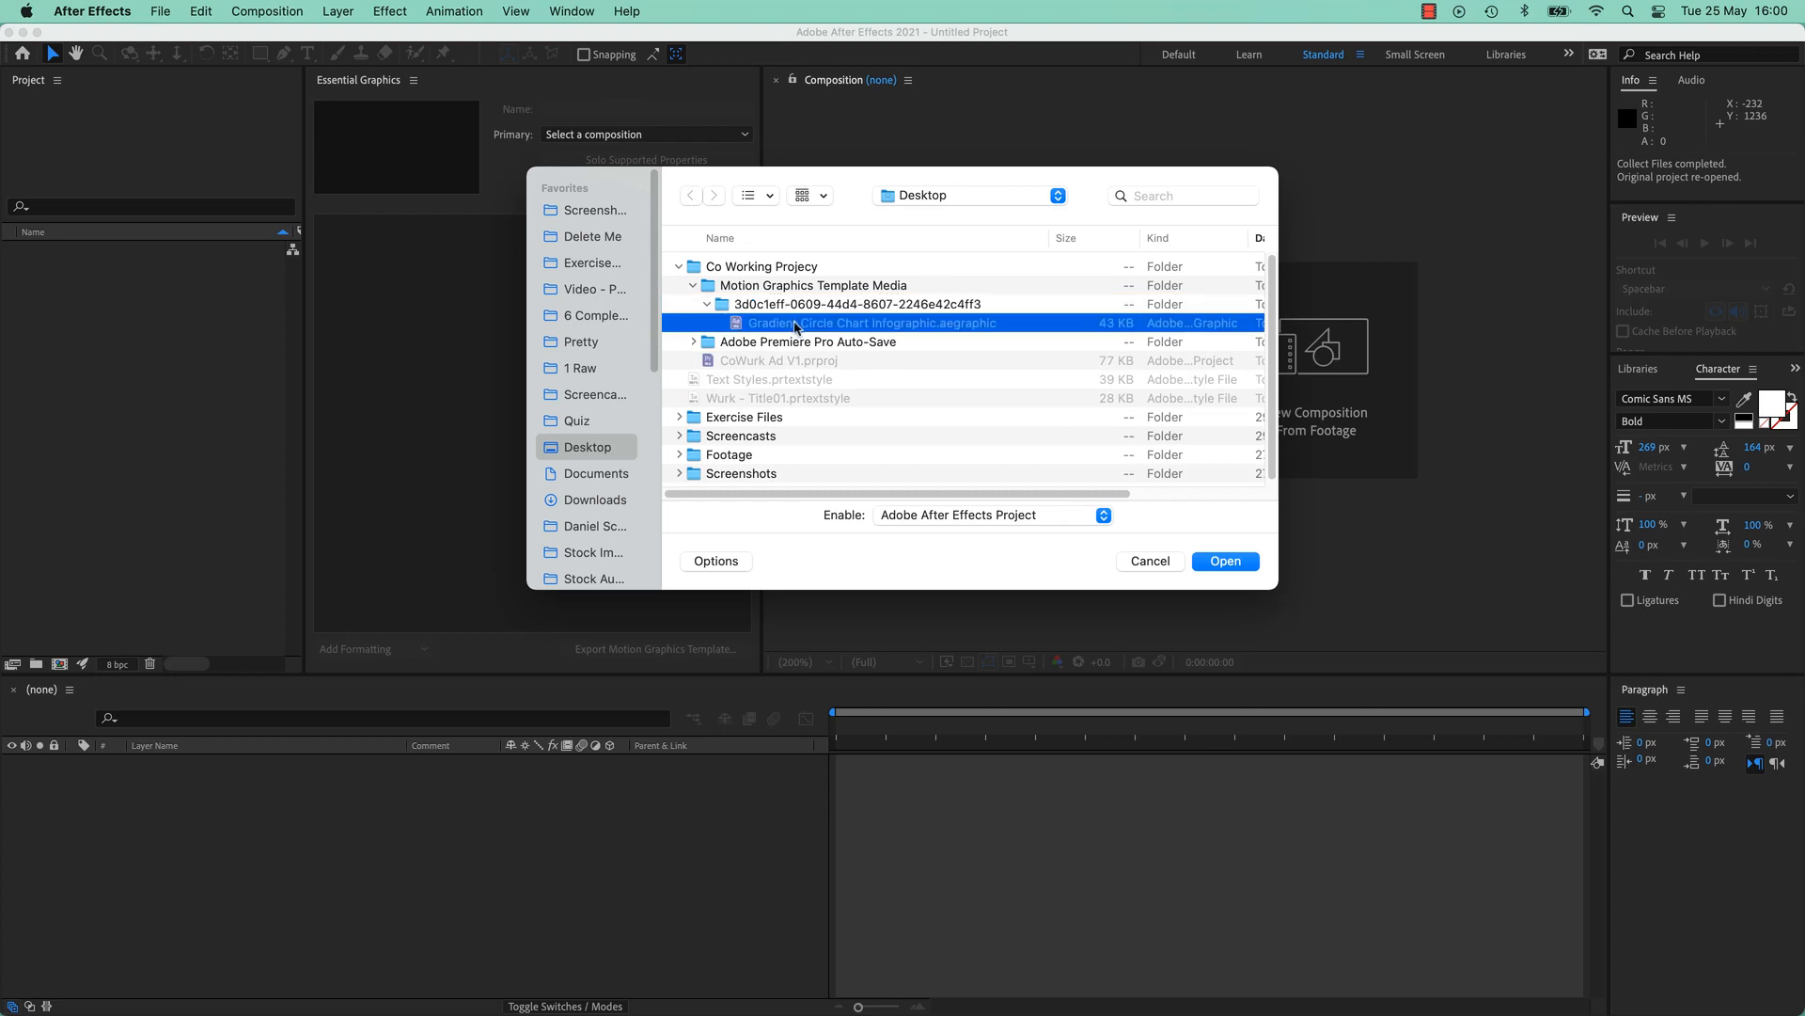
left_click(1225, 560)
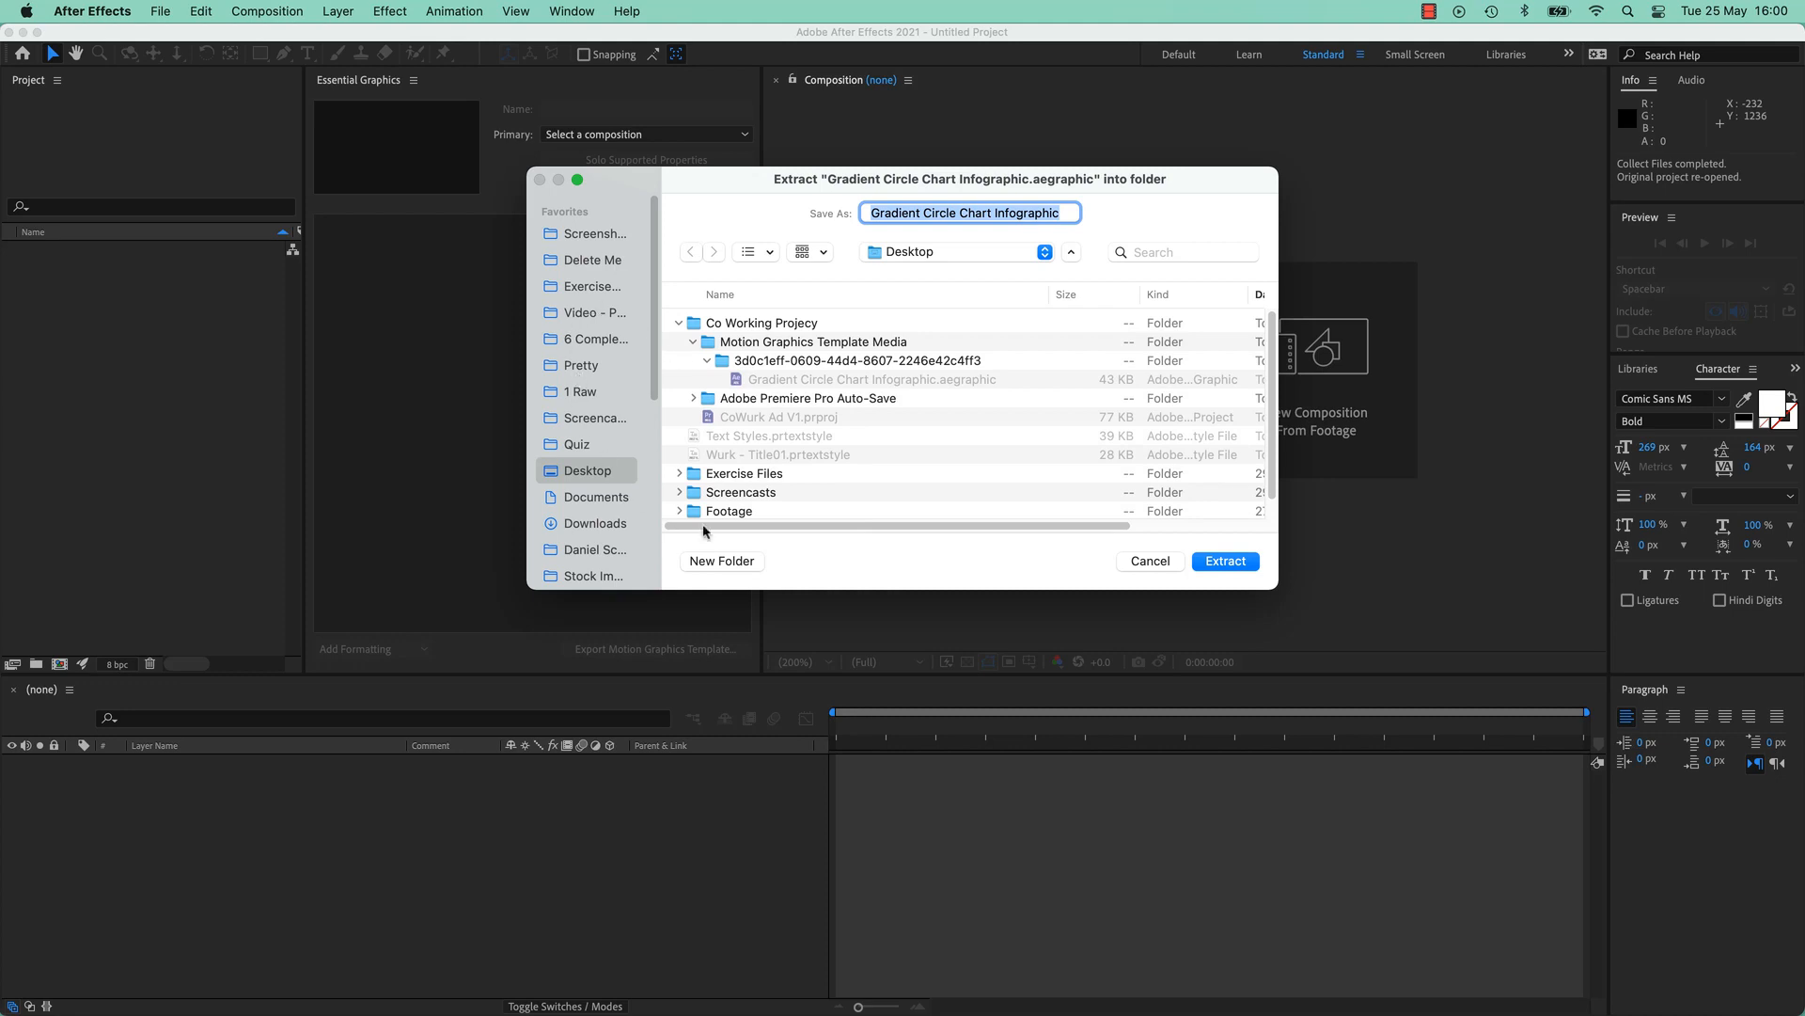
Extract the template to the Desktop in a folder named Gradient Circle Chart Infographic.
left_click(679, 322)
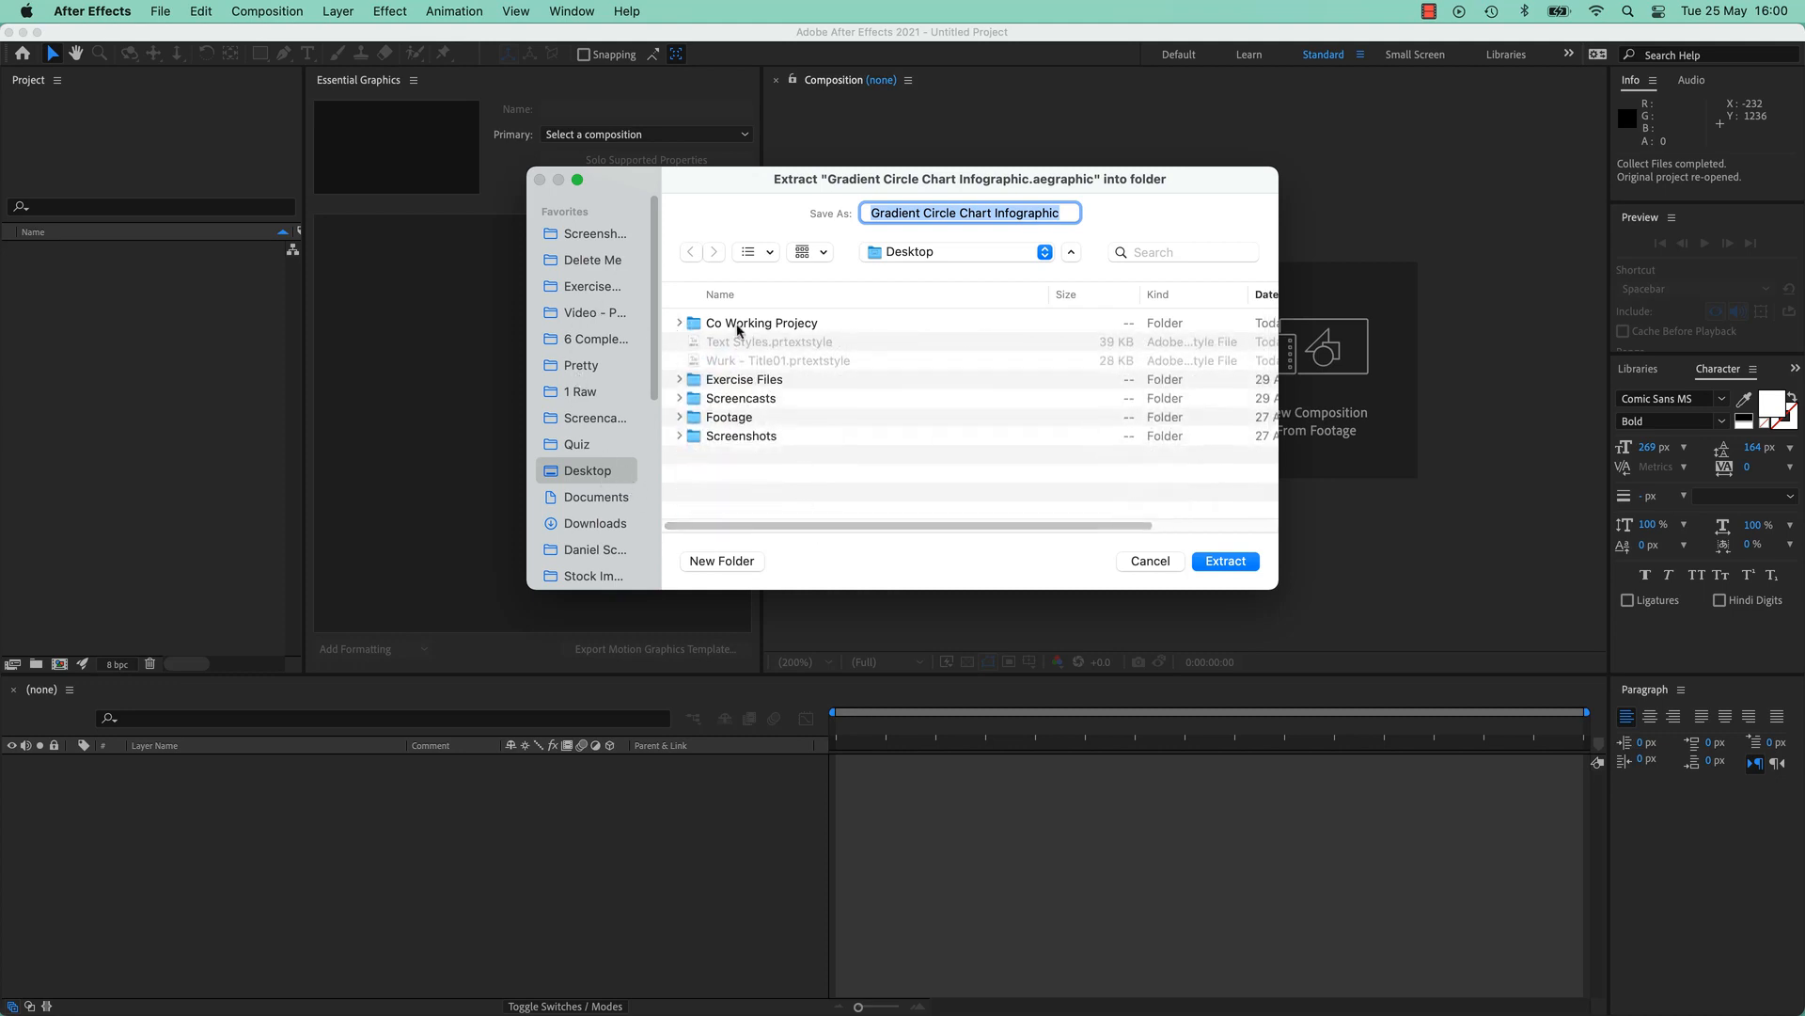
left_click(816, 471)
double_click(889, 209)
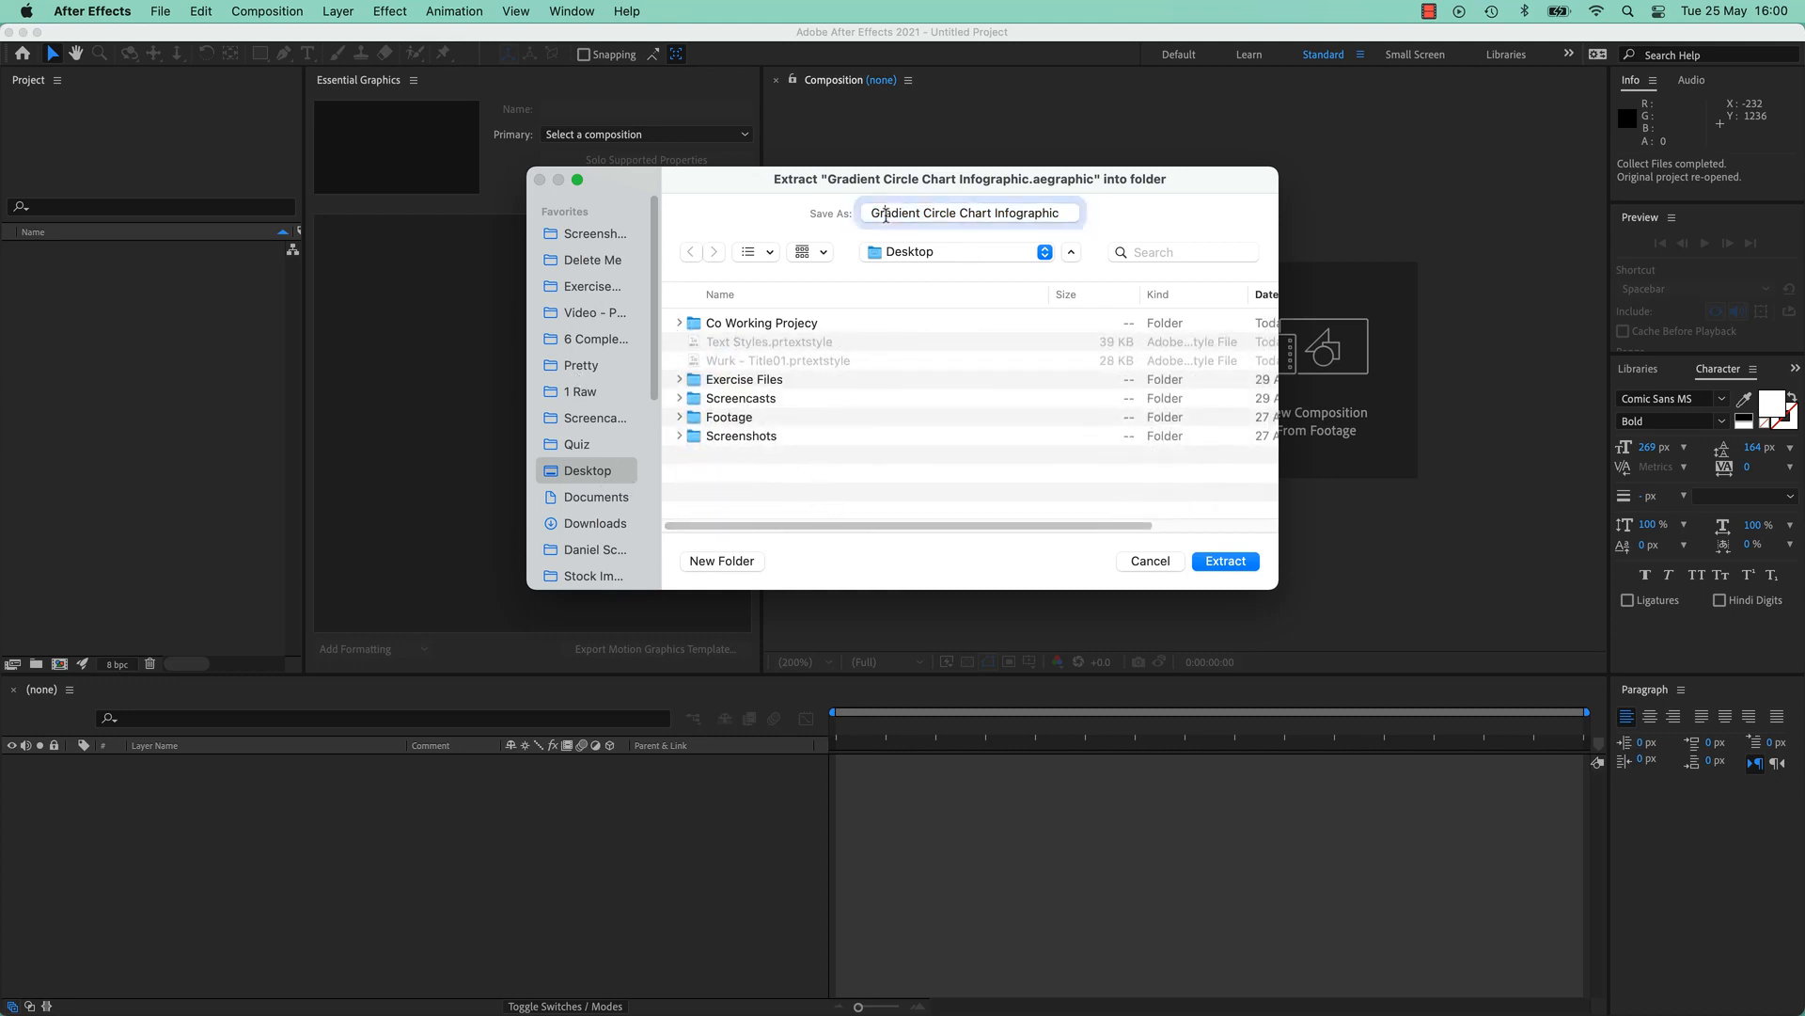
left_click(1225, 561)
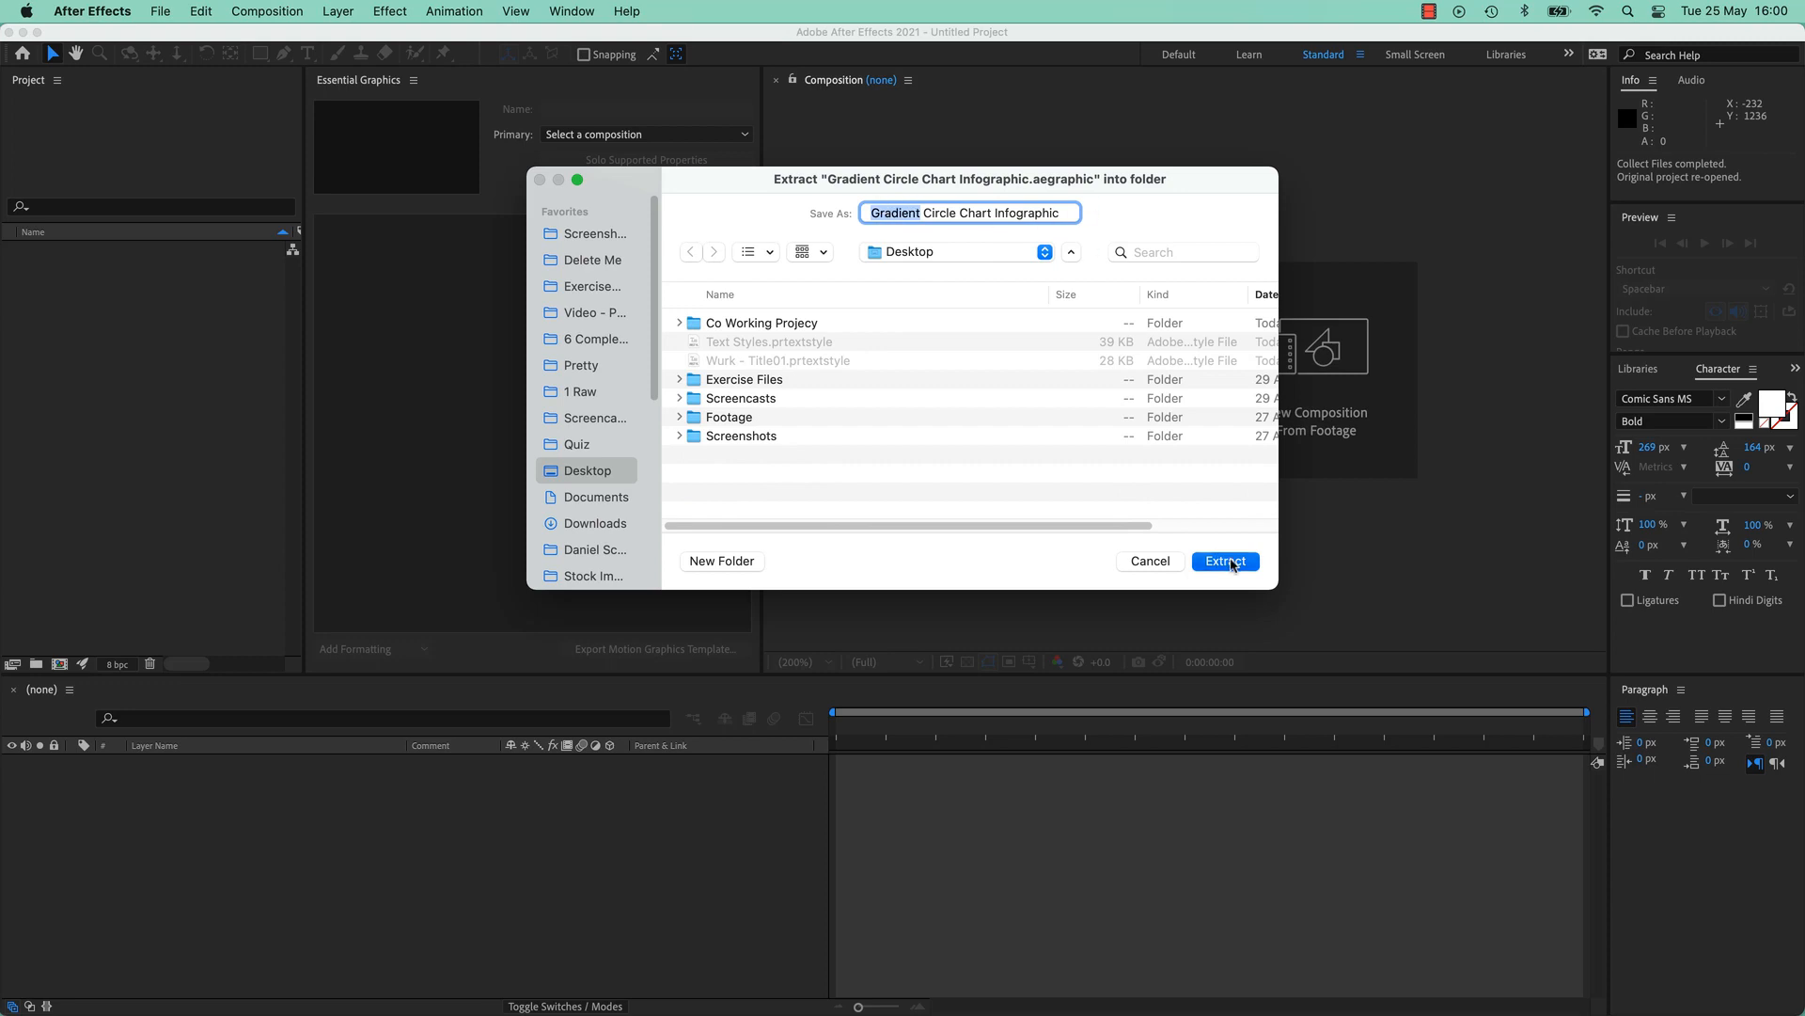
left_click(1080, 556)
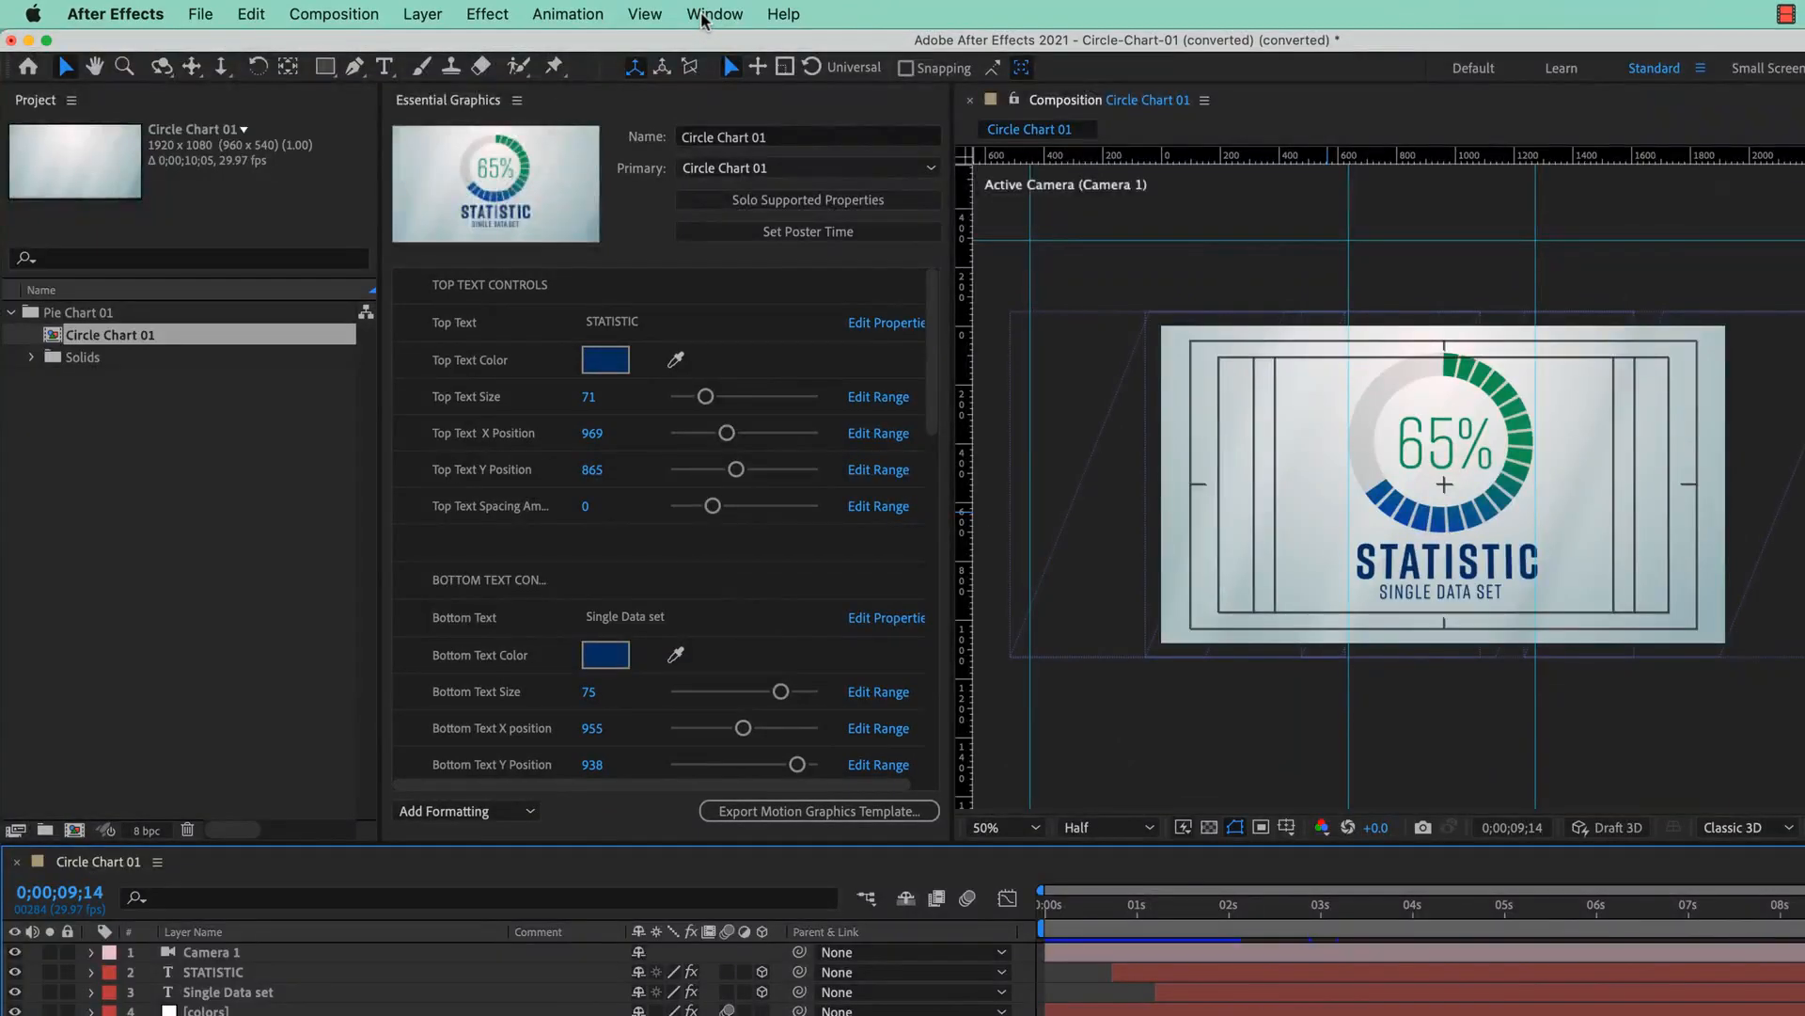
Move the Circle Chart 01 composition's playhead to 0;00;01;16.
left_click(711, 15)
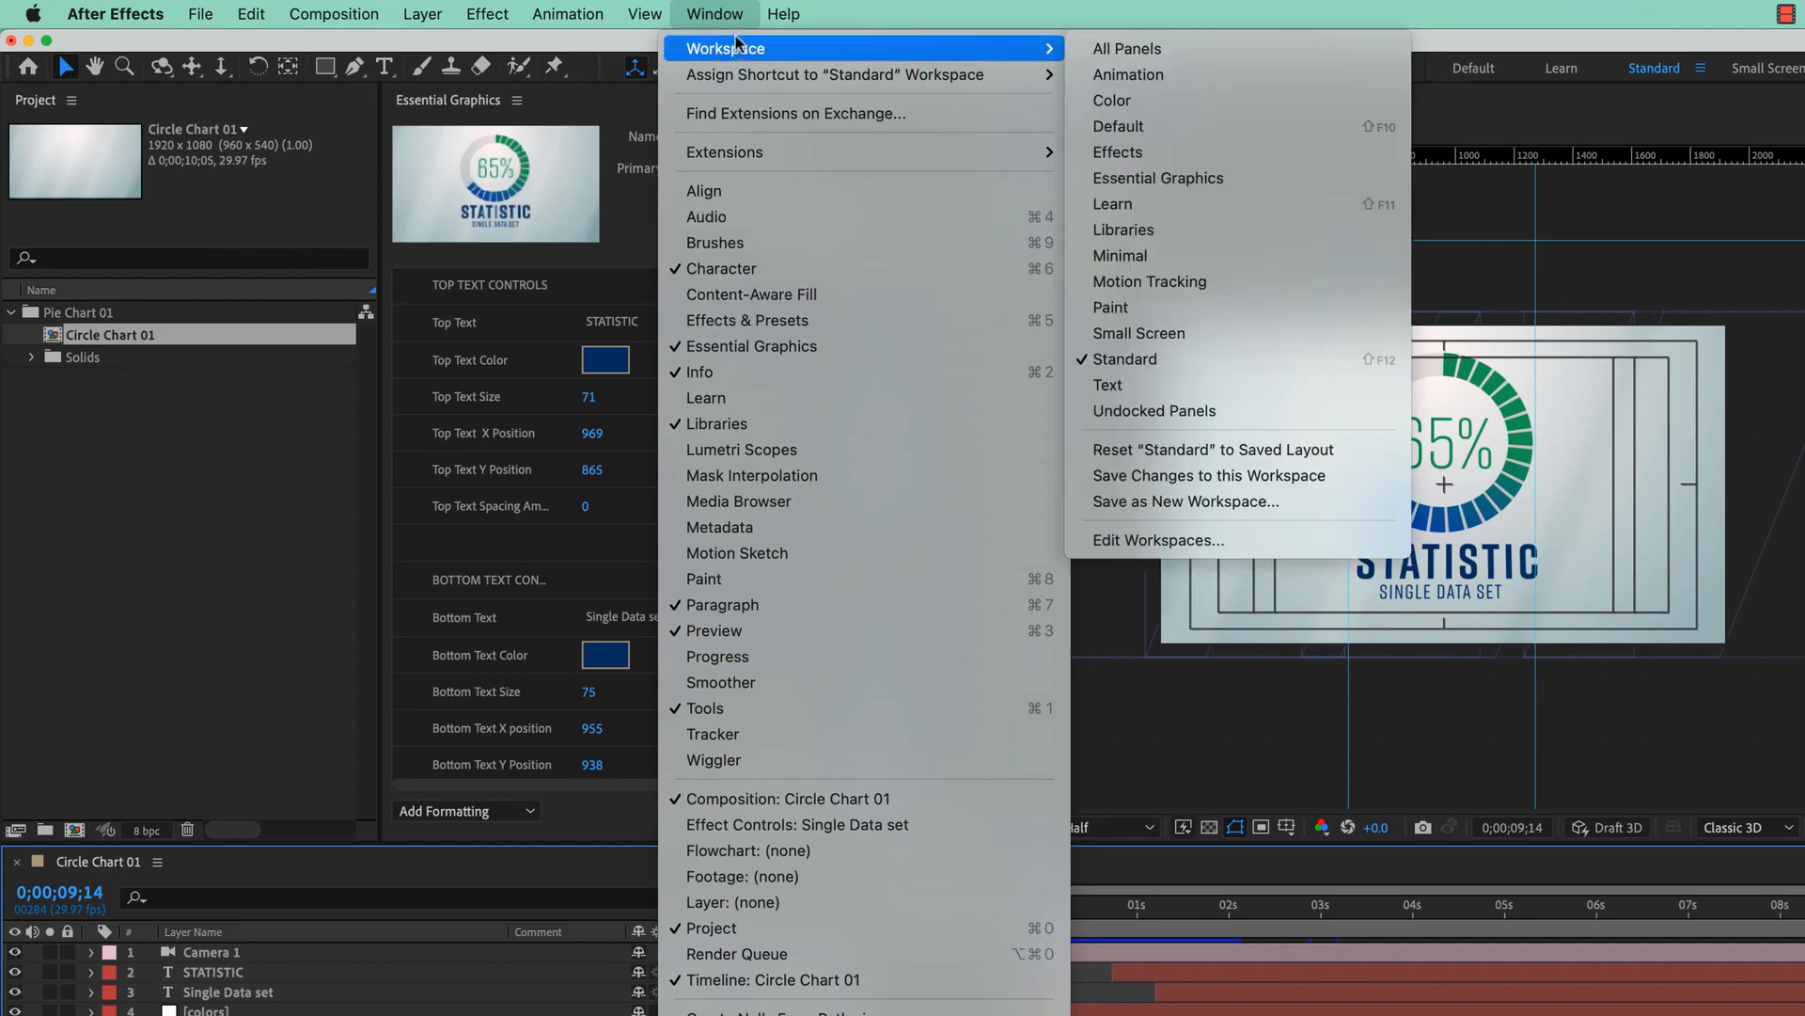
left_click(570, 265)
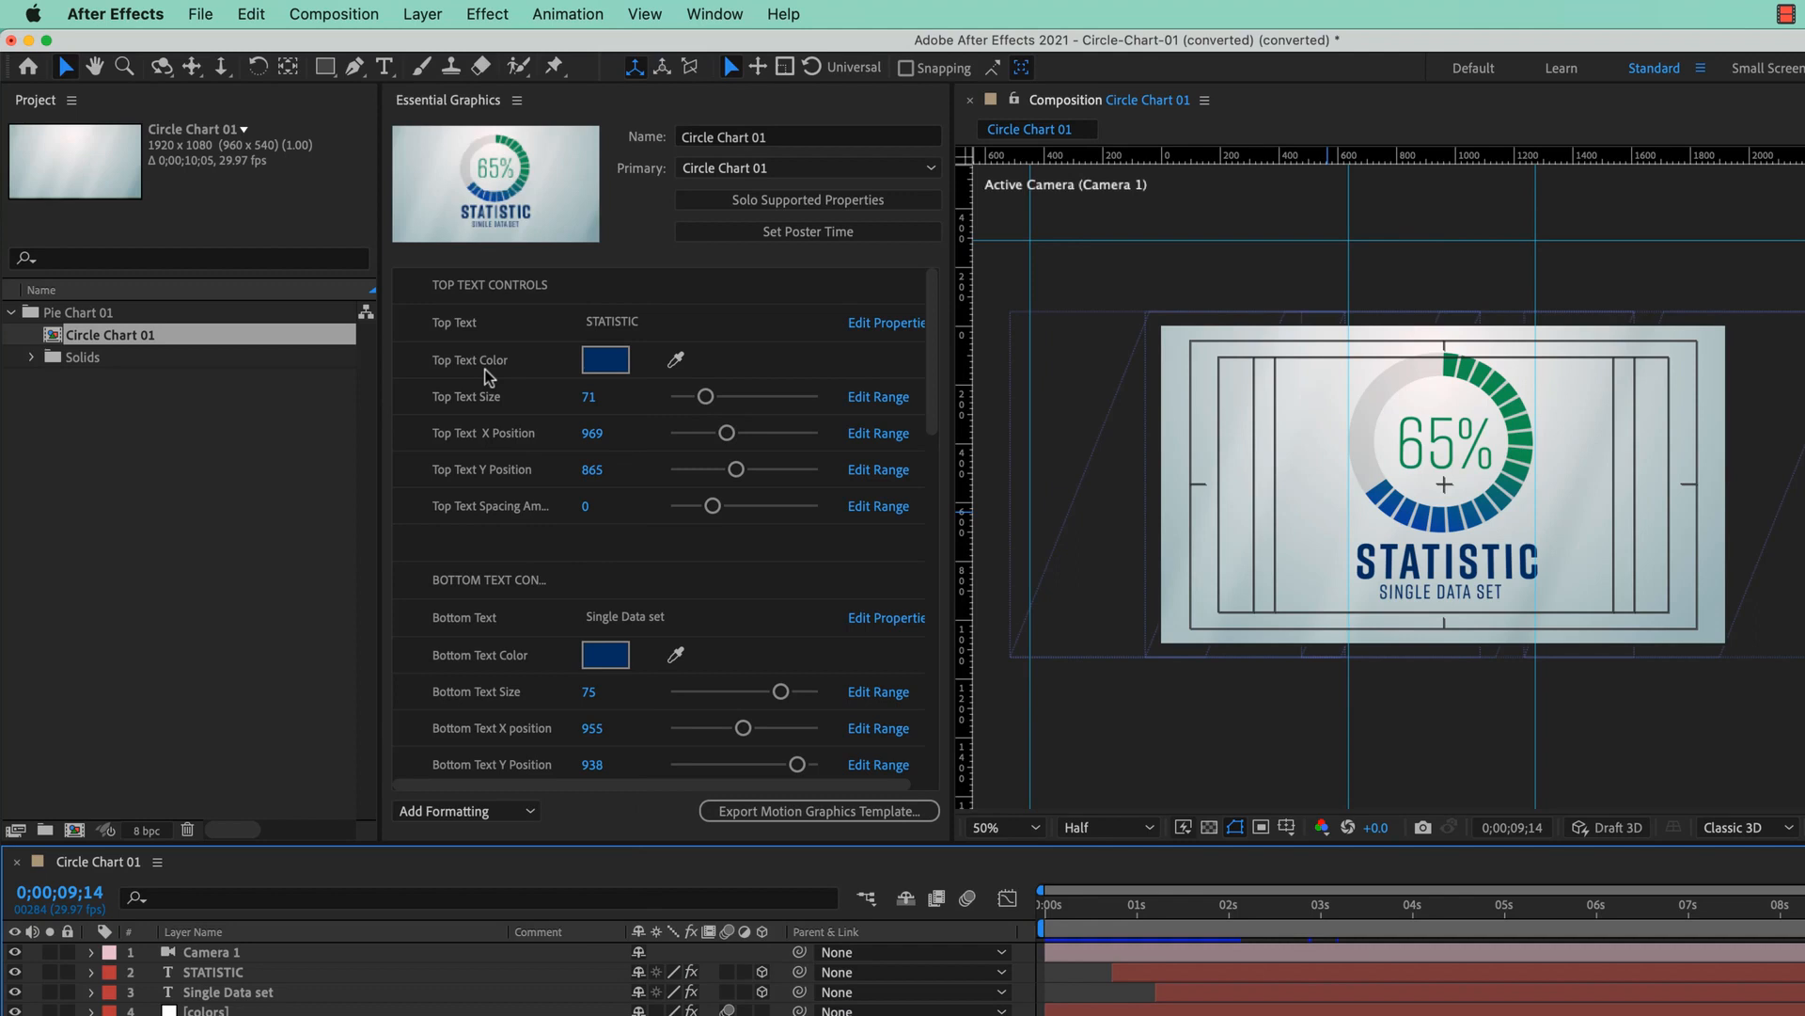
mouse_move(1198, 906)
left_mouse_down()
mouse_move(1289, 910)
mouse_move(1050, 914)
mouse_move(1186, 916)
left_mouse_up()
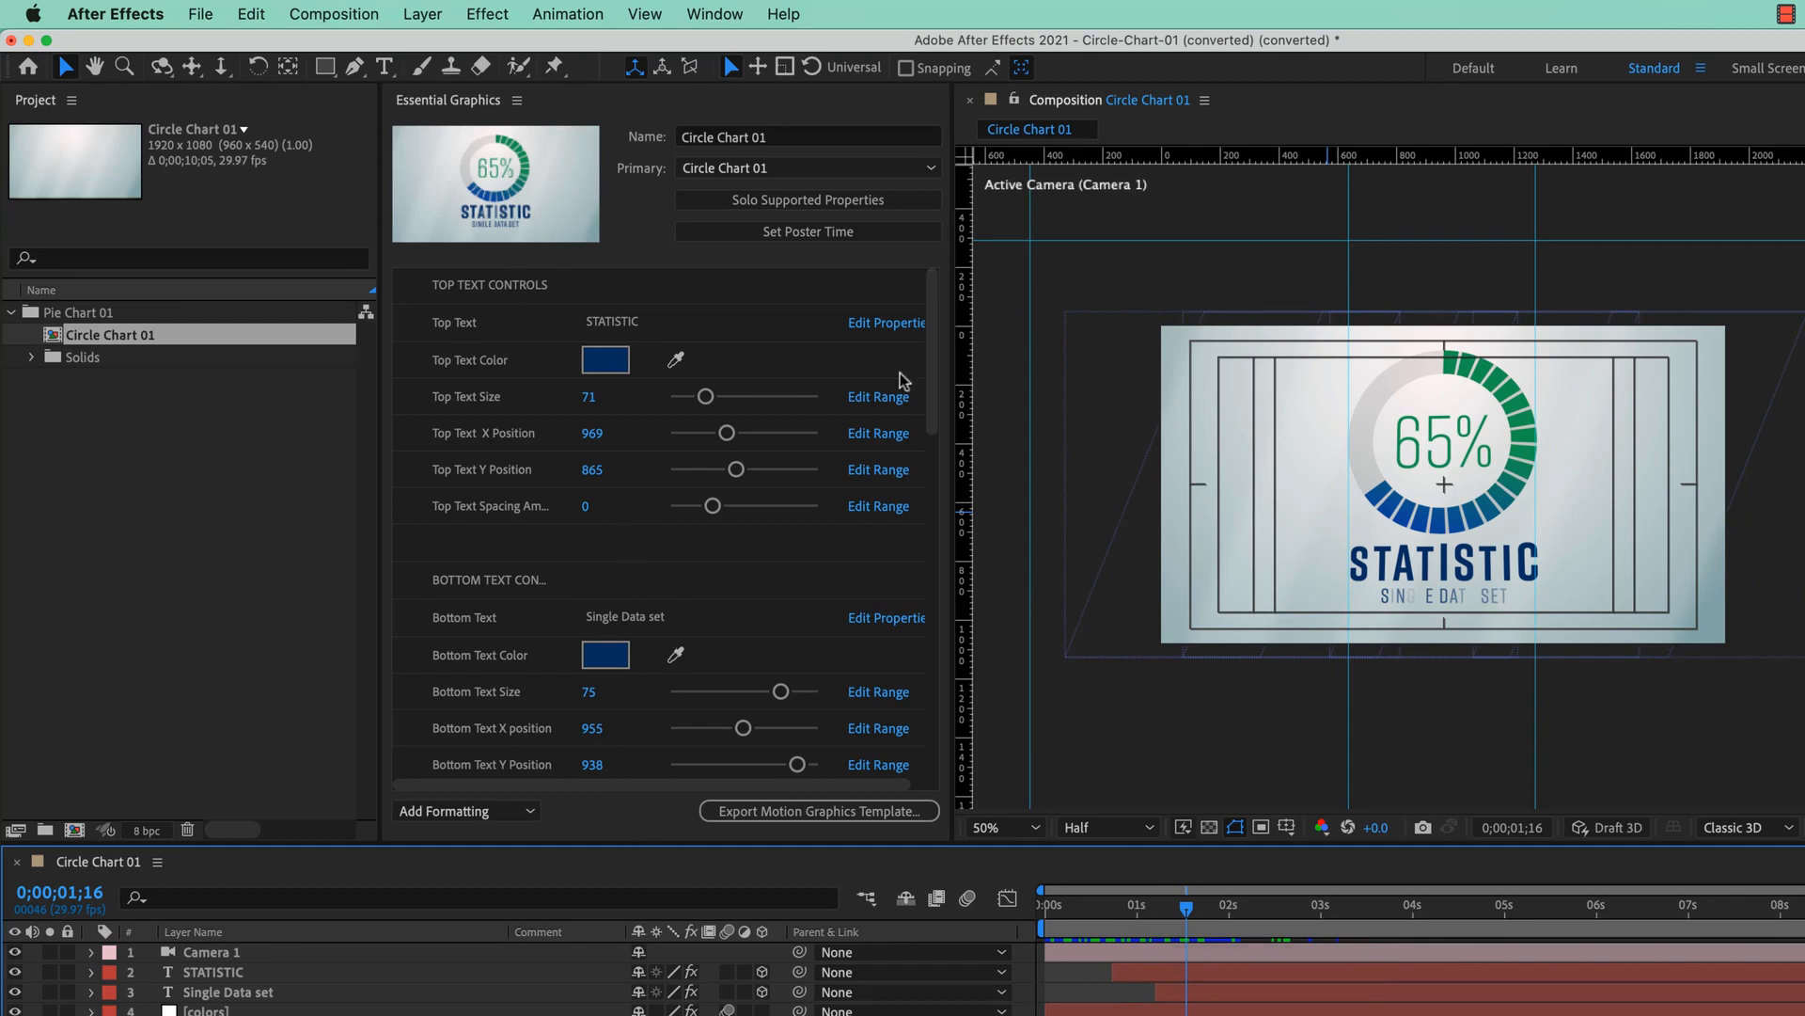
Enable custom font selection in the Top Text control's source text properties.
left_click(612, 323)
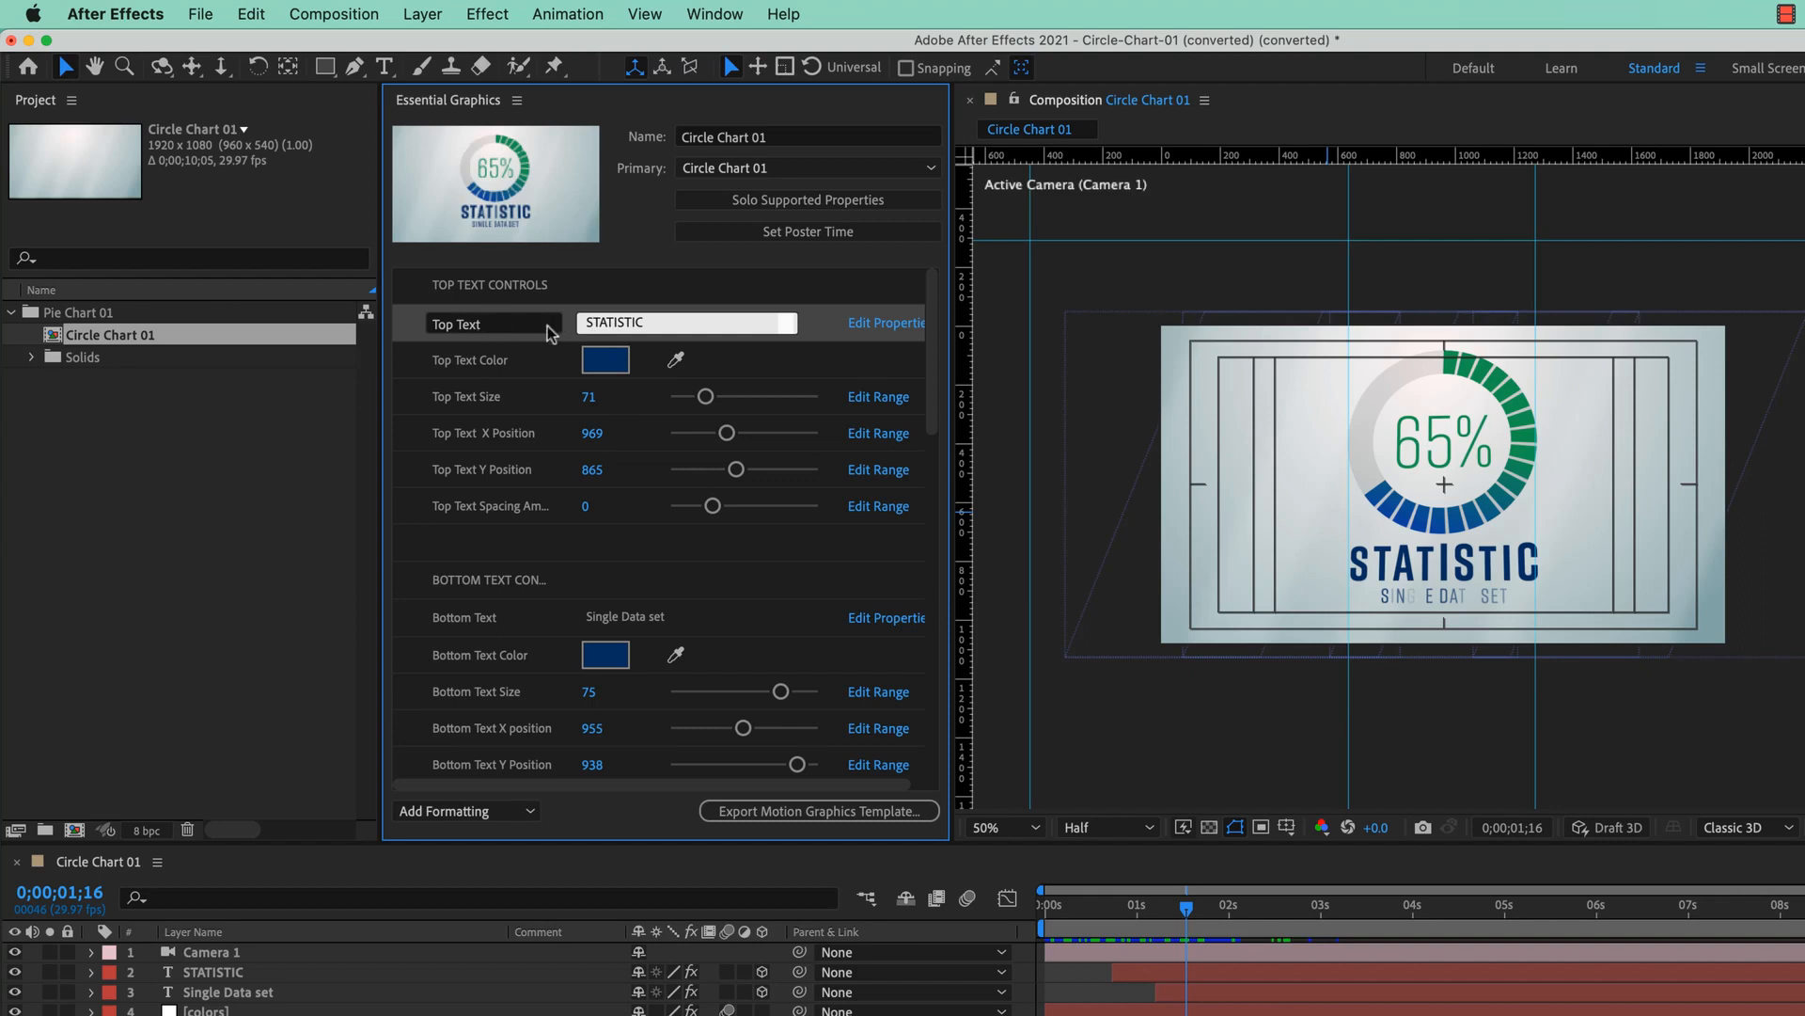
left_click(885, 323)
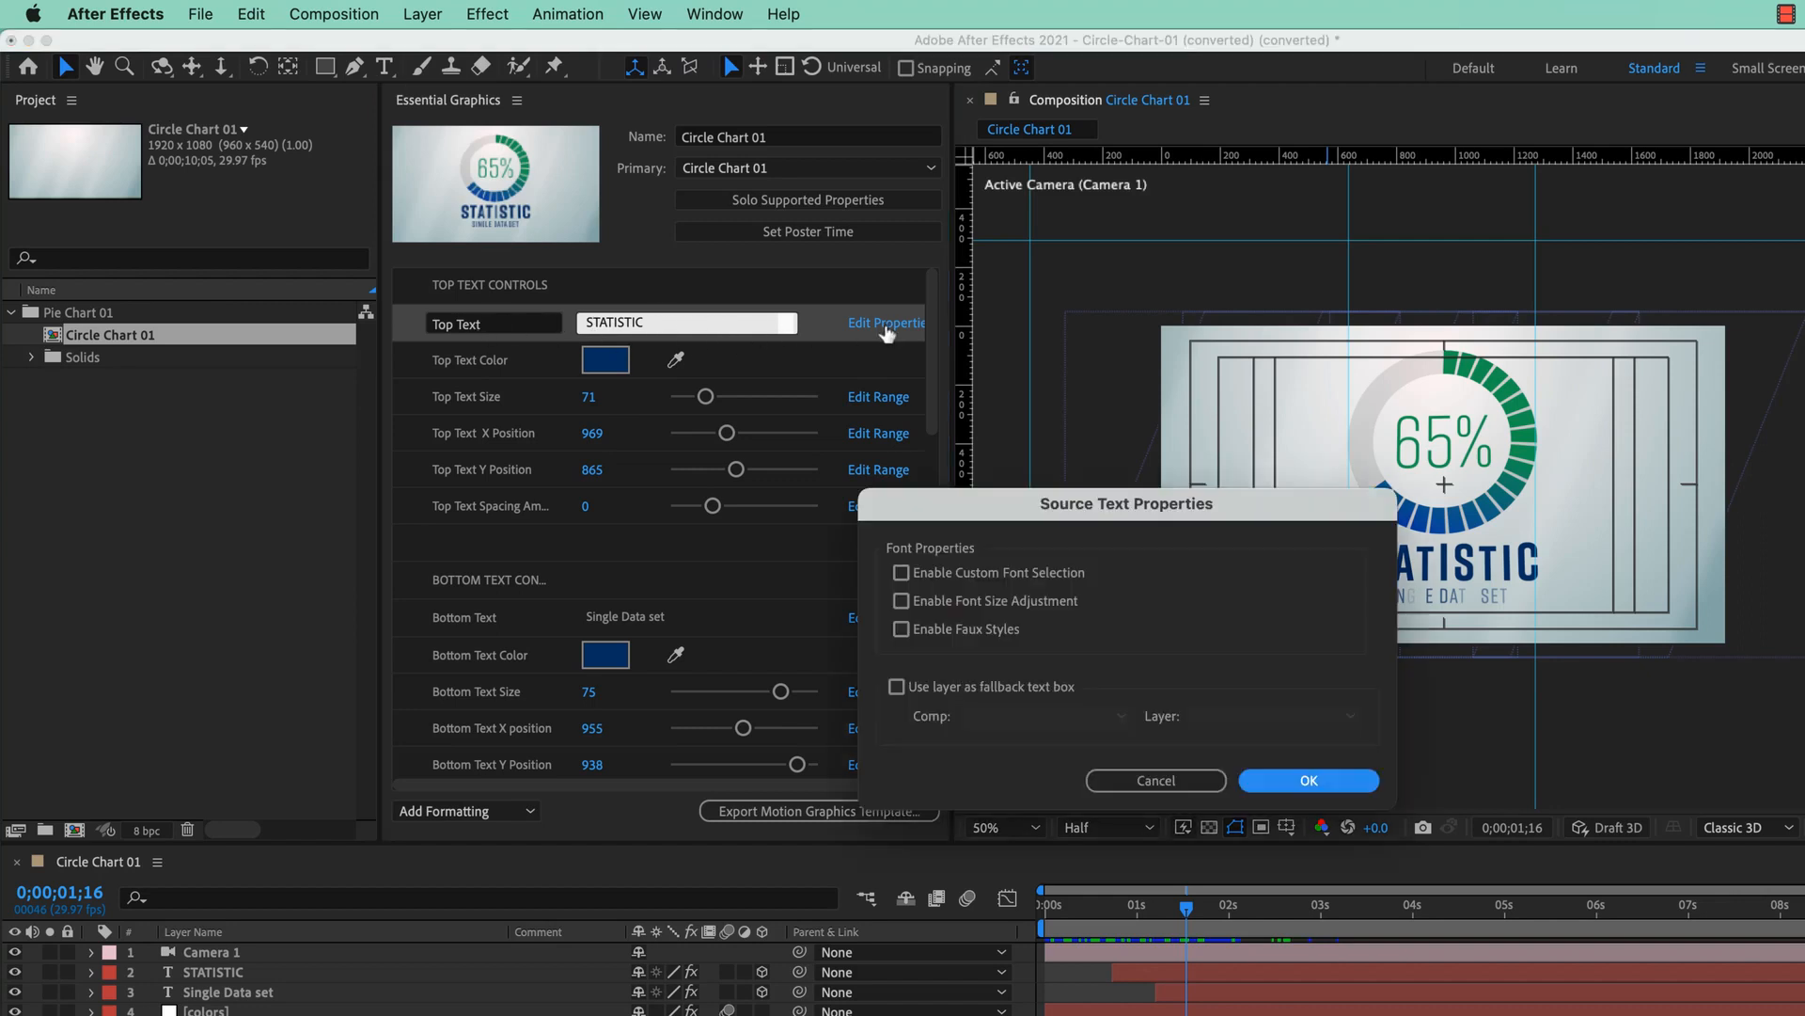
left_click(902, 573)
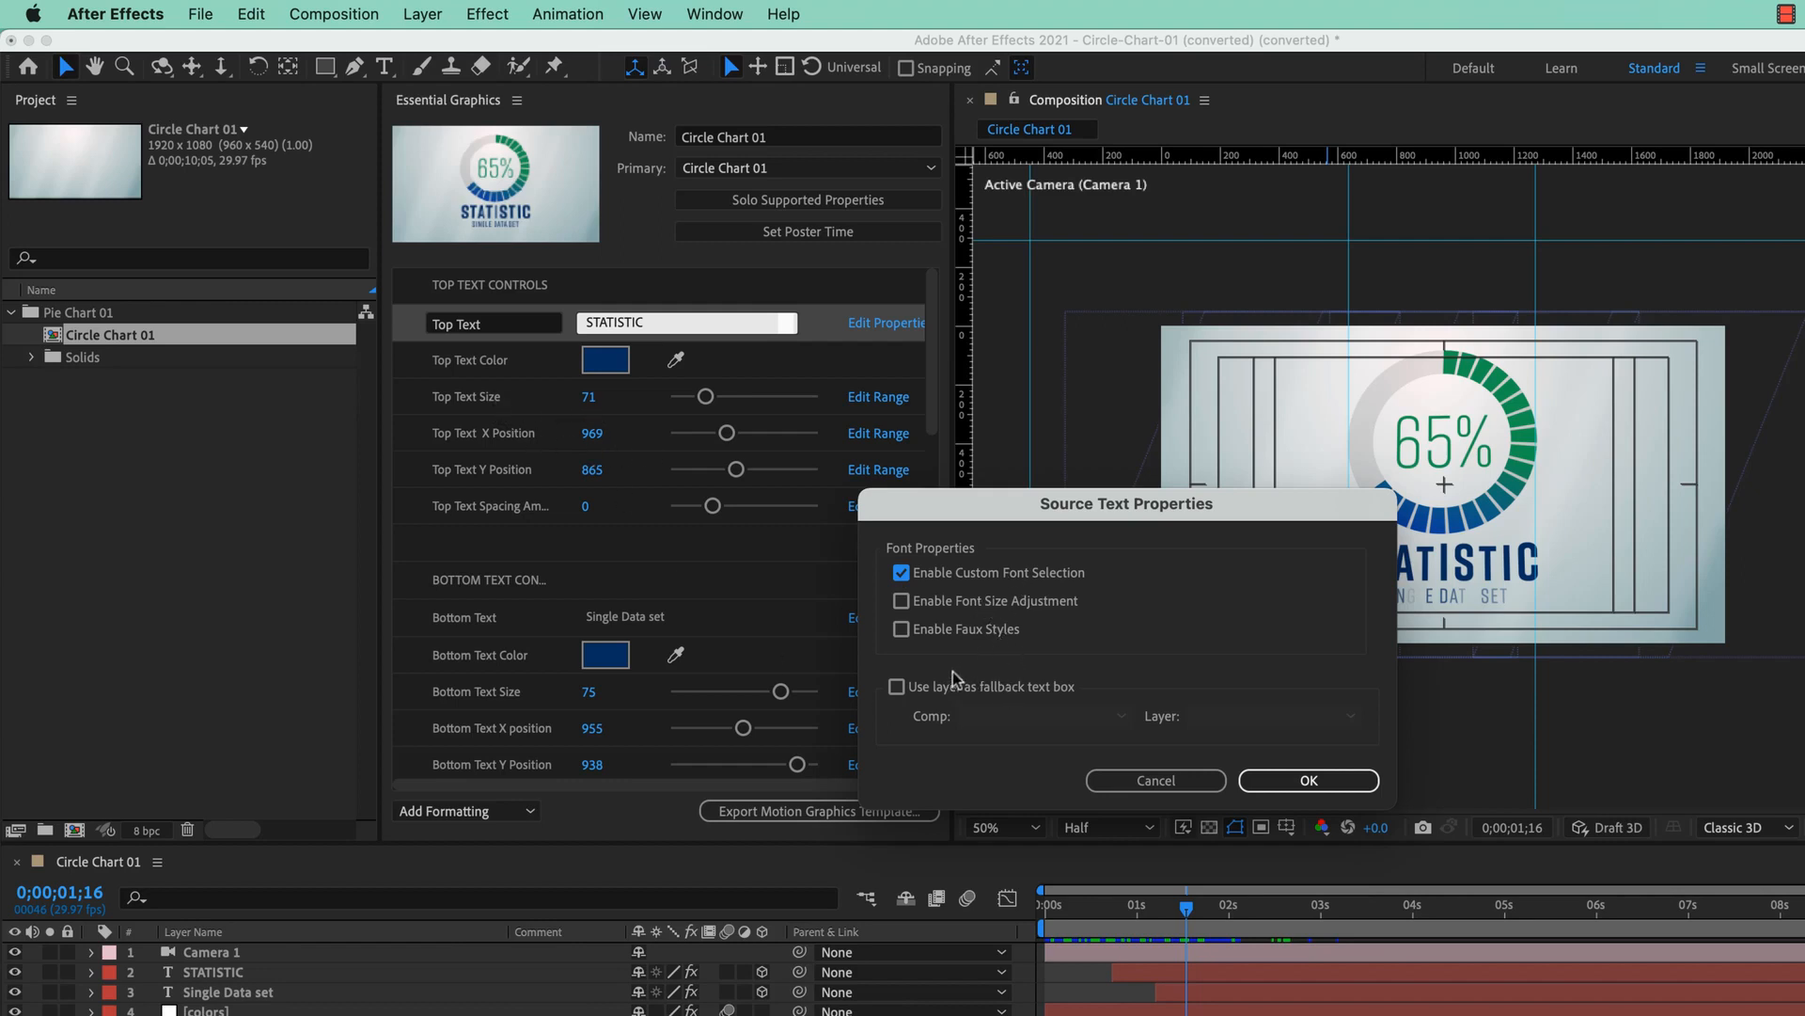
left_click(1308, 780)
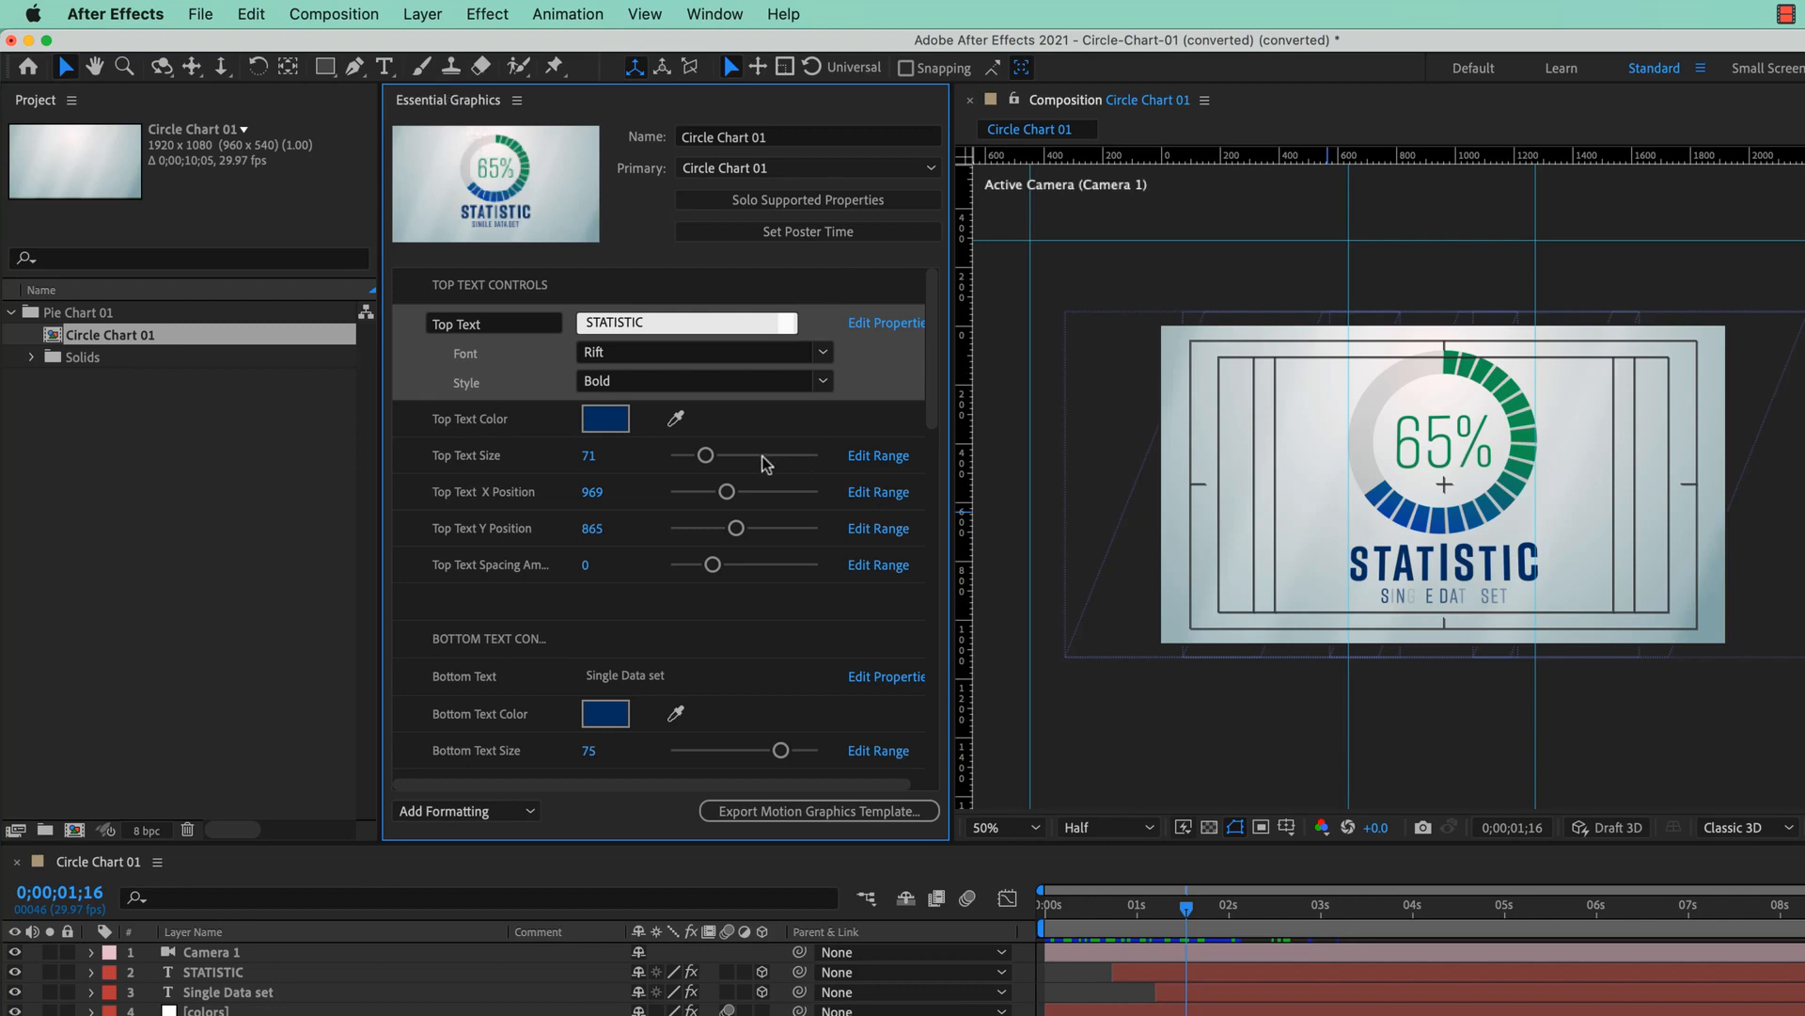
Save the project to the Desktop as Circle-Chart-01.aep, removing the "(converted) (converted)" suffix from the file name.
key("super+s")
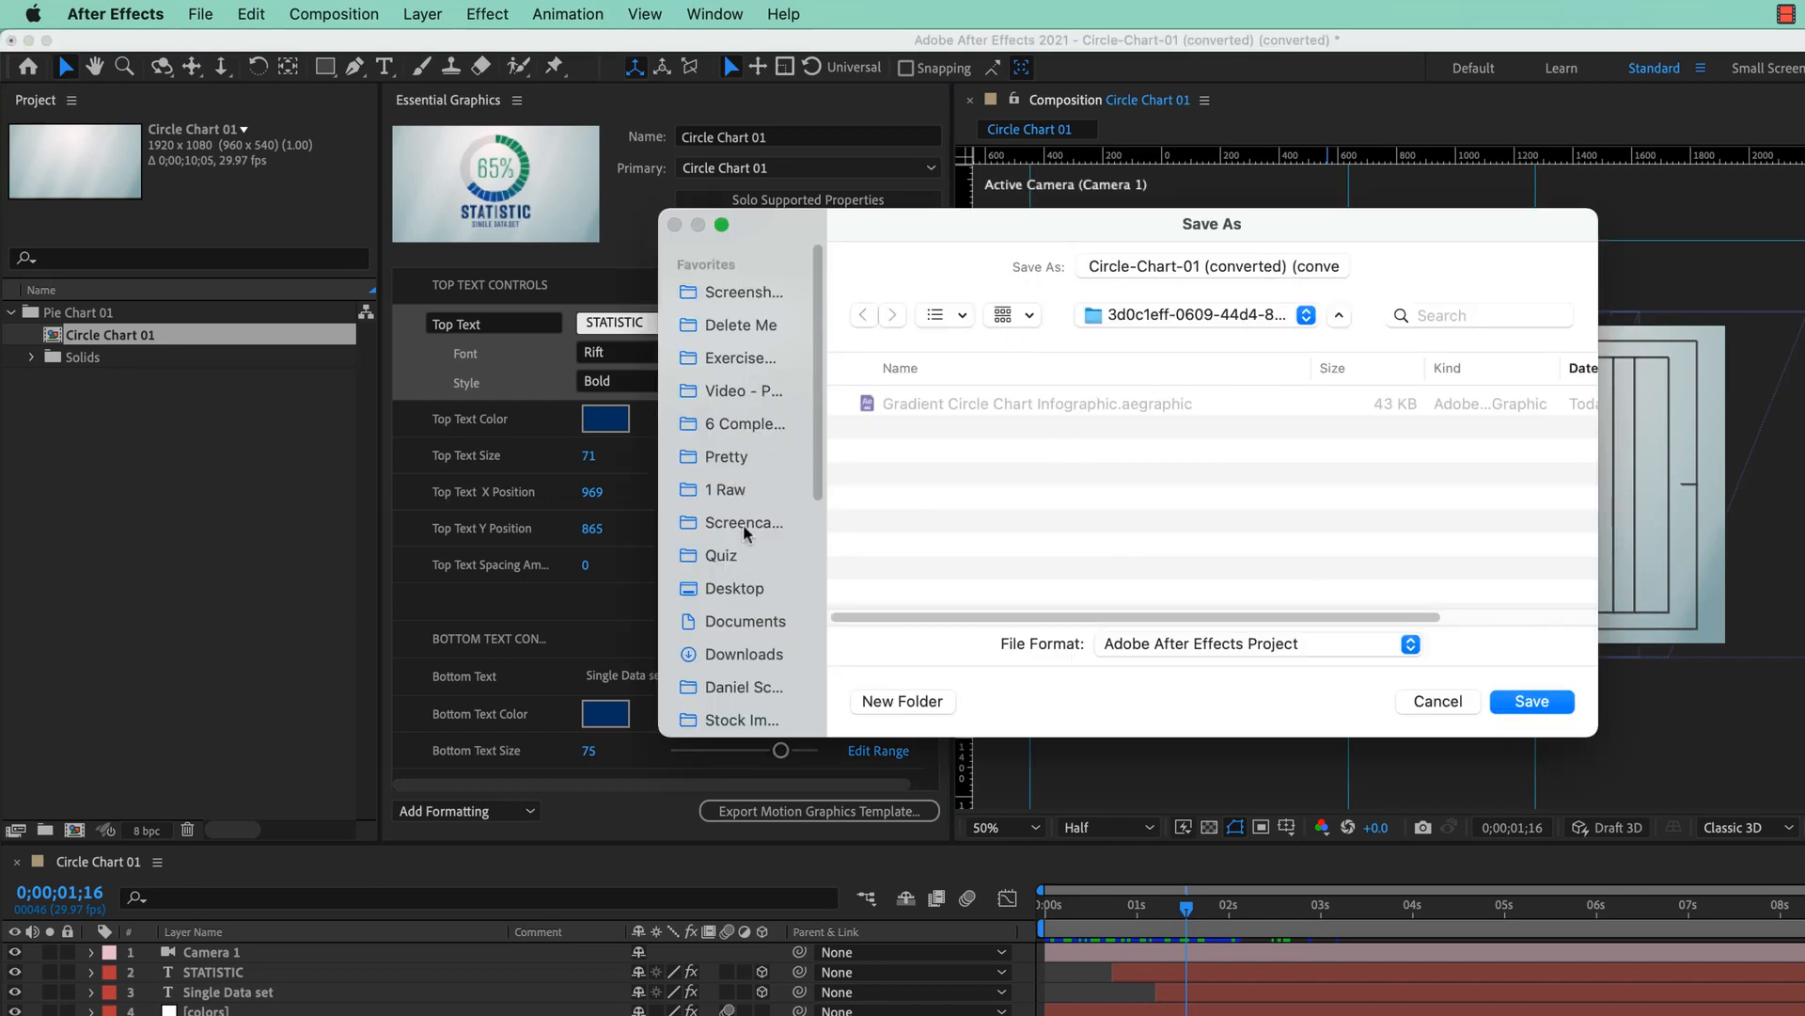
left_click(752, 592)
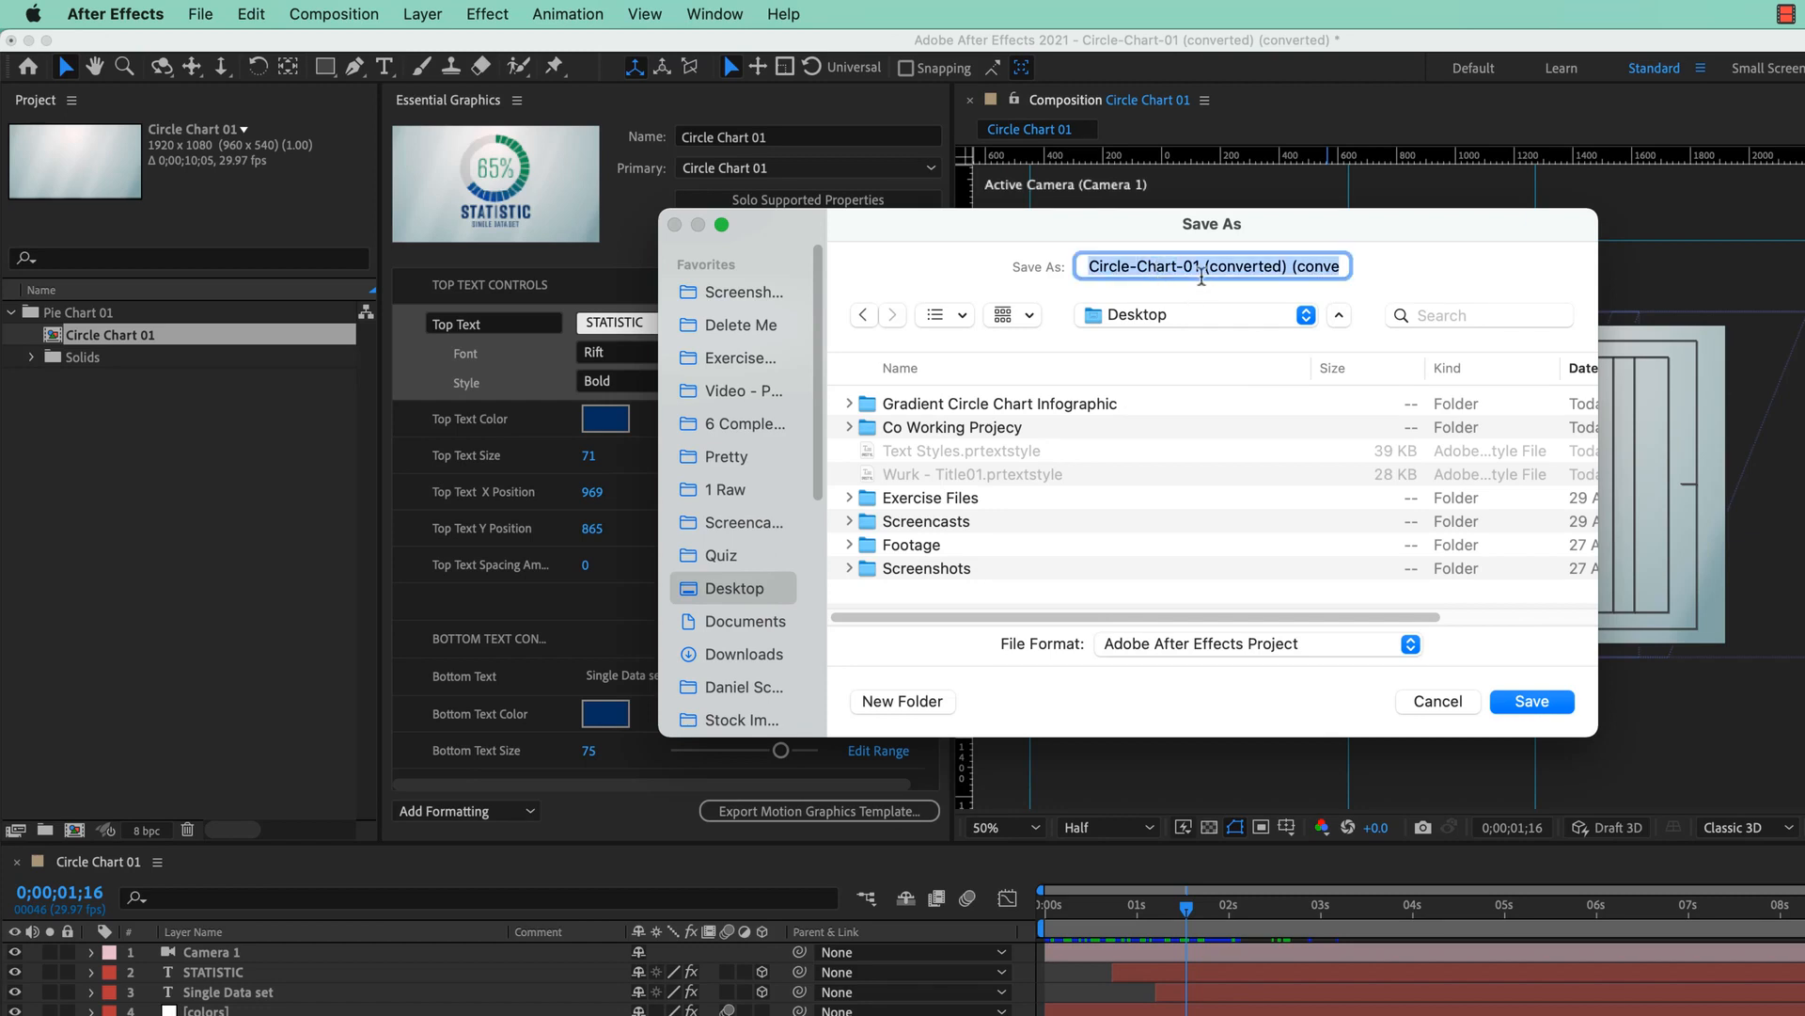
left_click(1207, 266)
left_click_drag(1209, 266, 1602, 273)
key("alt+shift+Left")
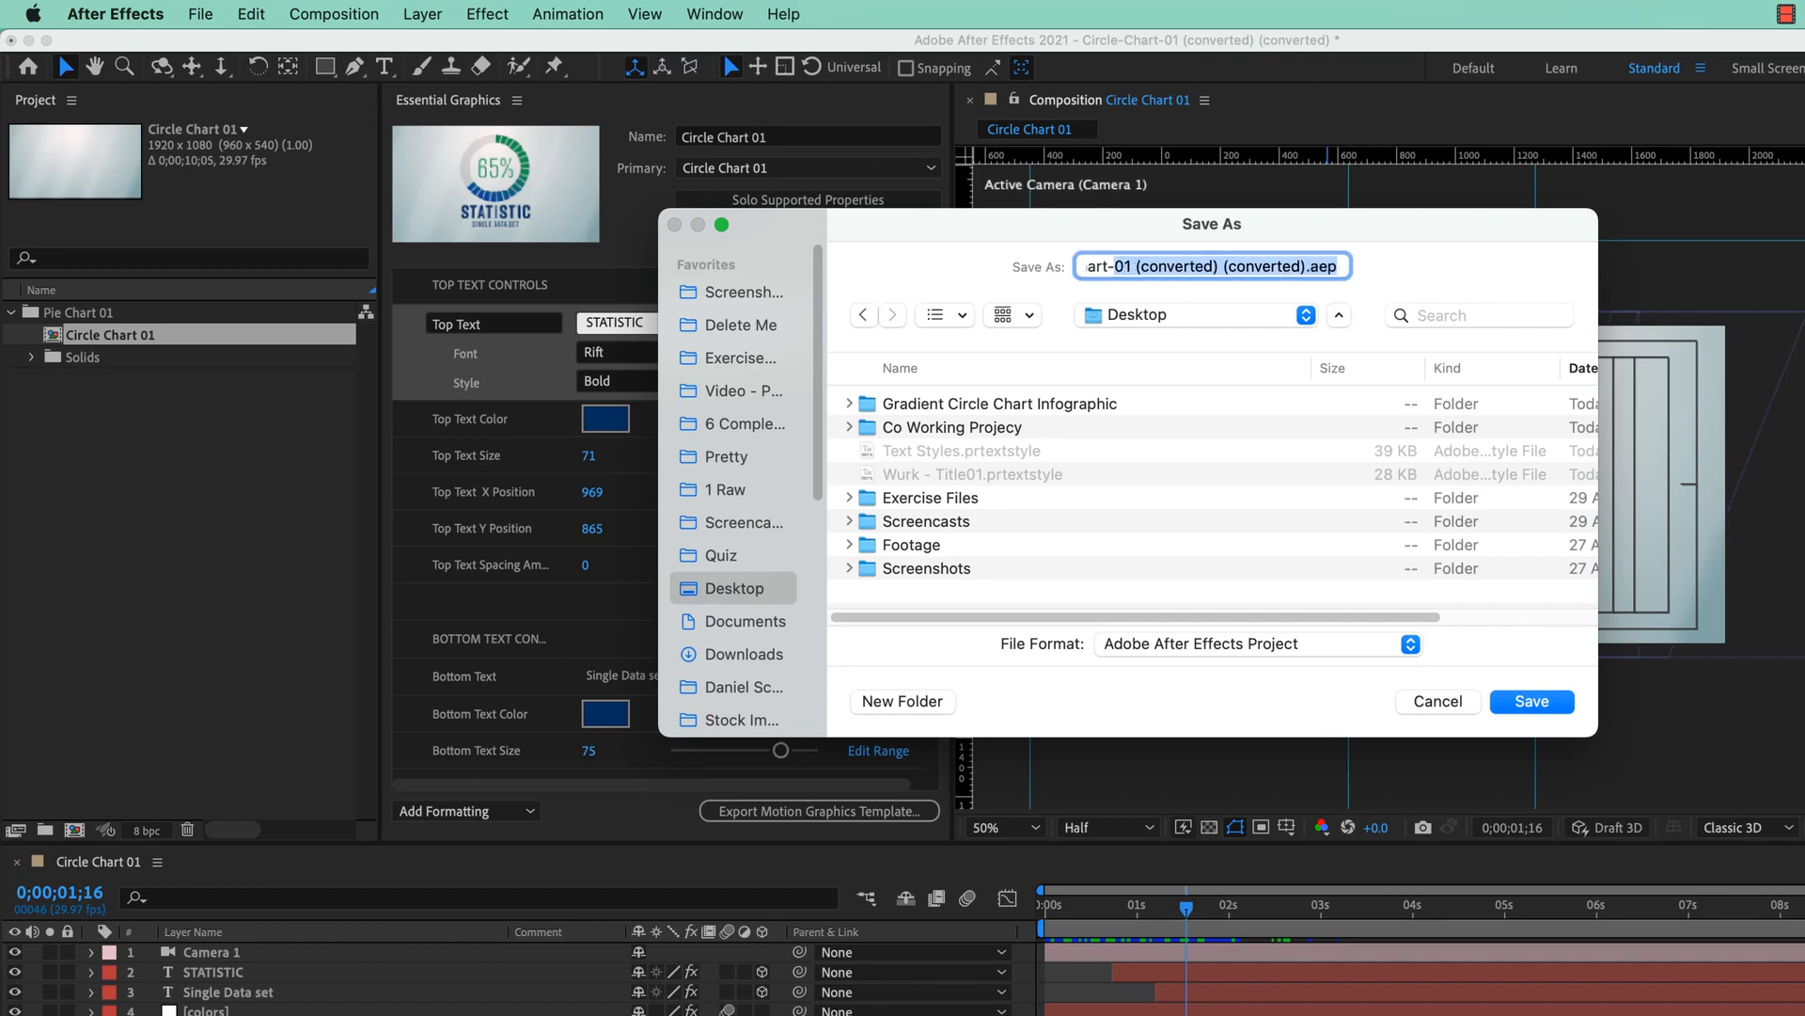
left_click(1125, 266)
key("alt+shift+Right")
key("alt+shift+Right")
key("alt+shift+Right")
key("alt+shift+Left")
key("alt+shift+Left")
key("alt+shift+Right")
key("shift+Right")
key("BackSpace")
key("Return")
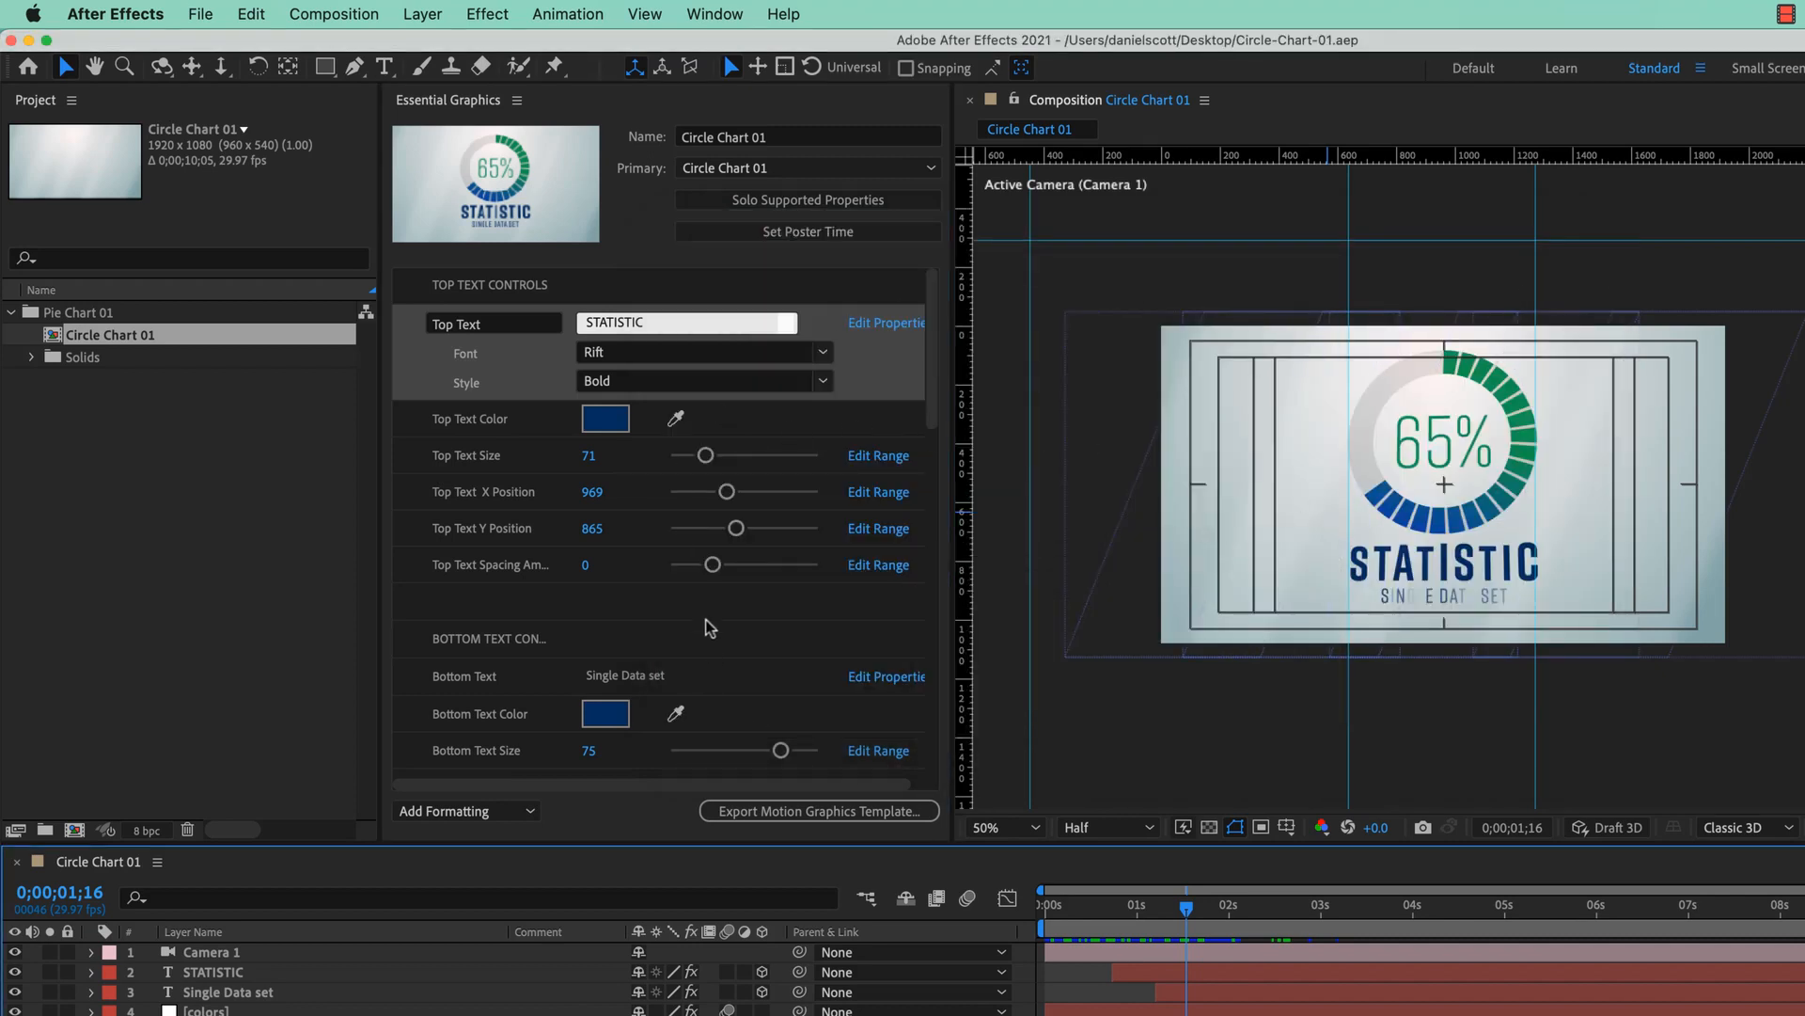
left_click(851, 825)
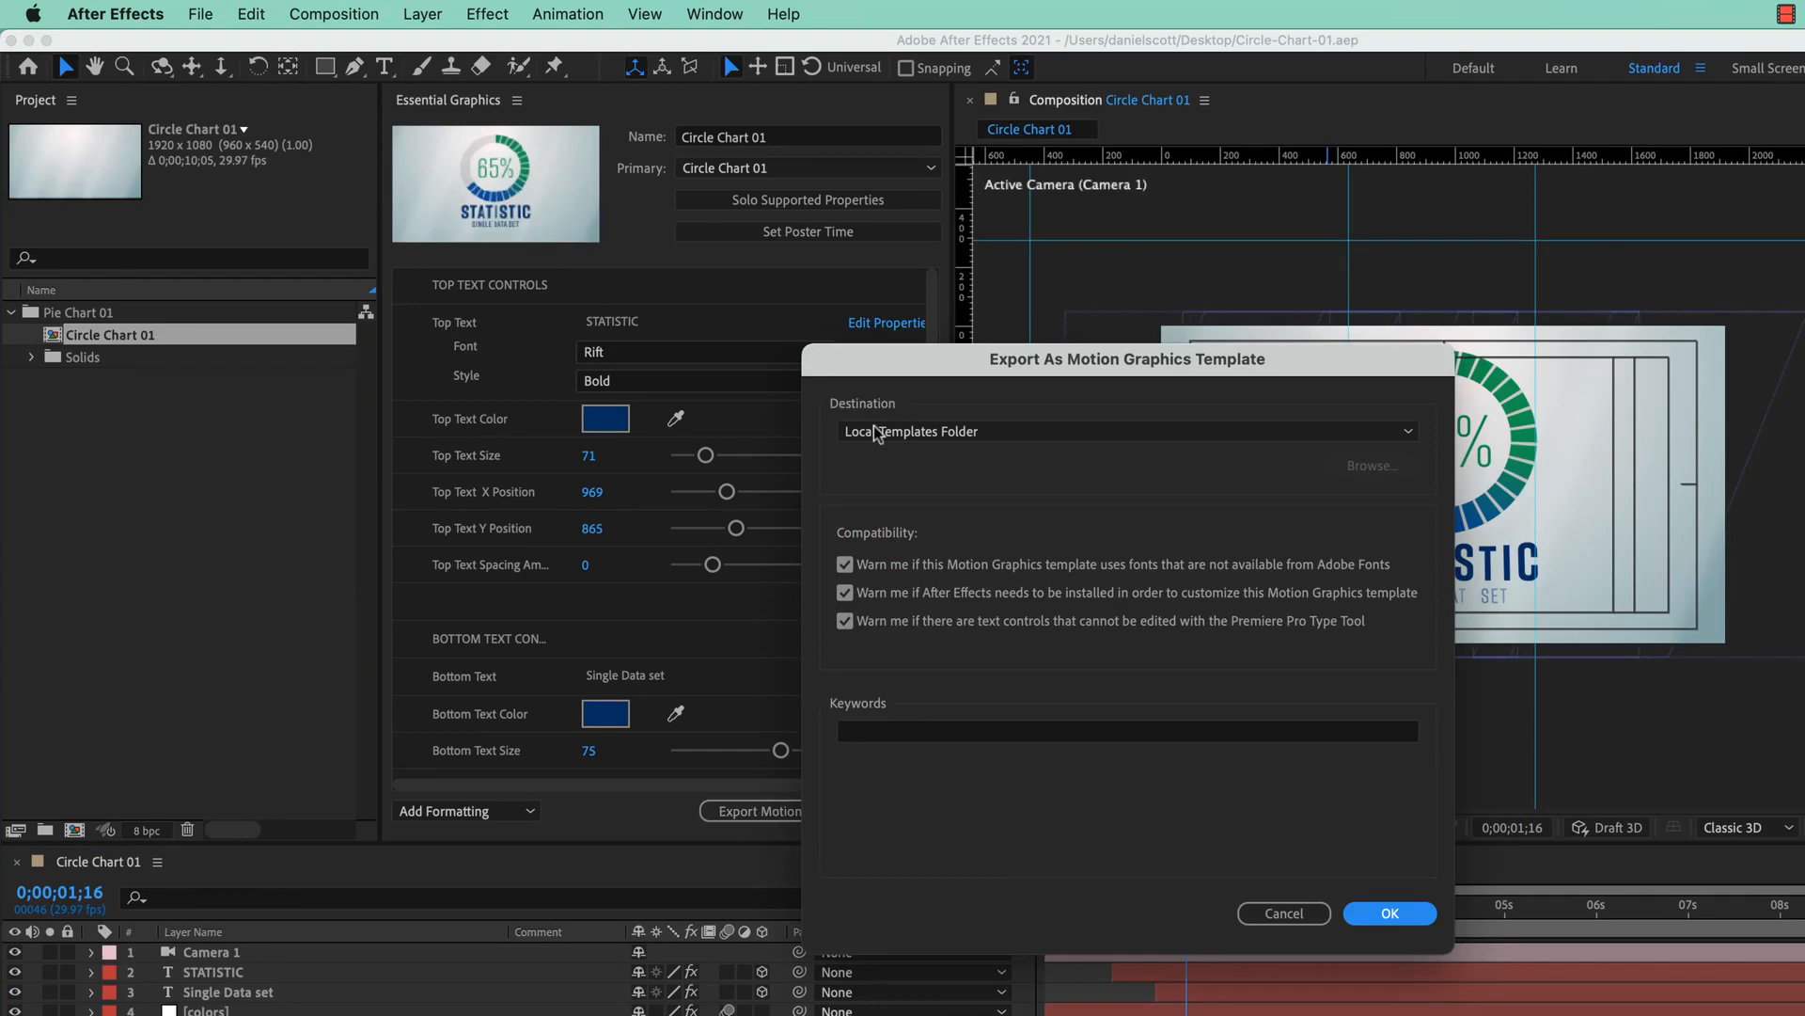
left_click(1021, 434)
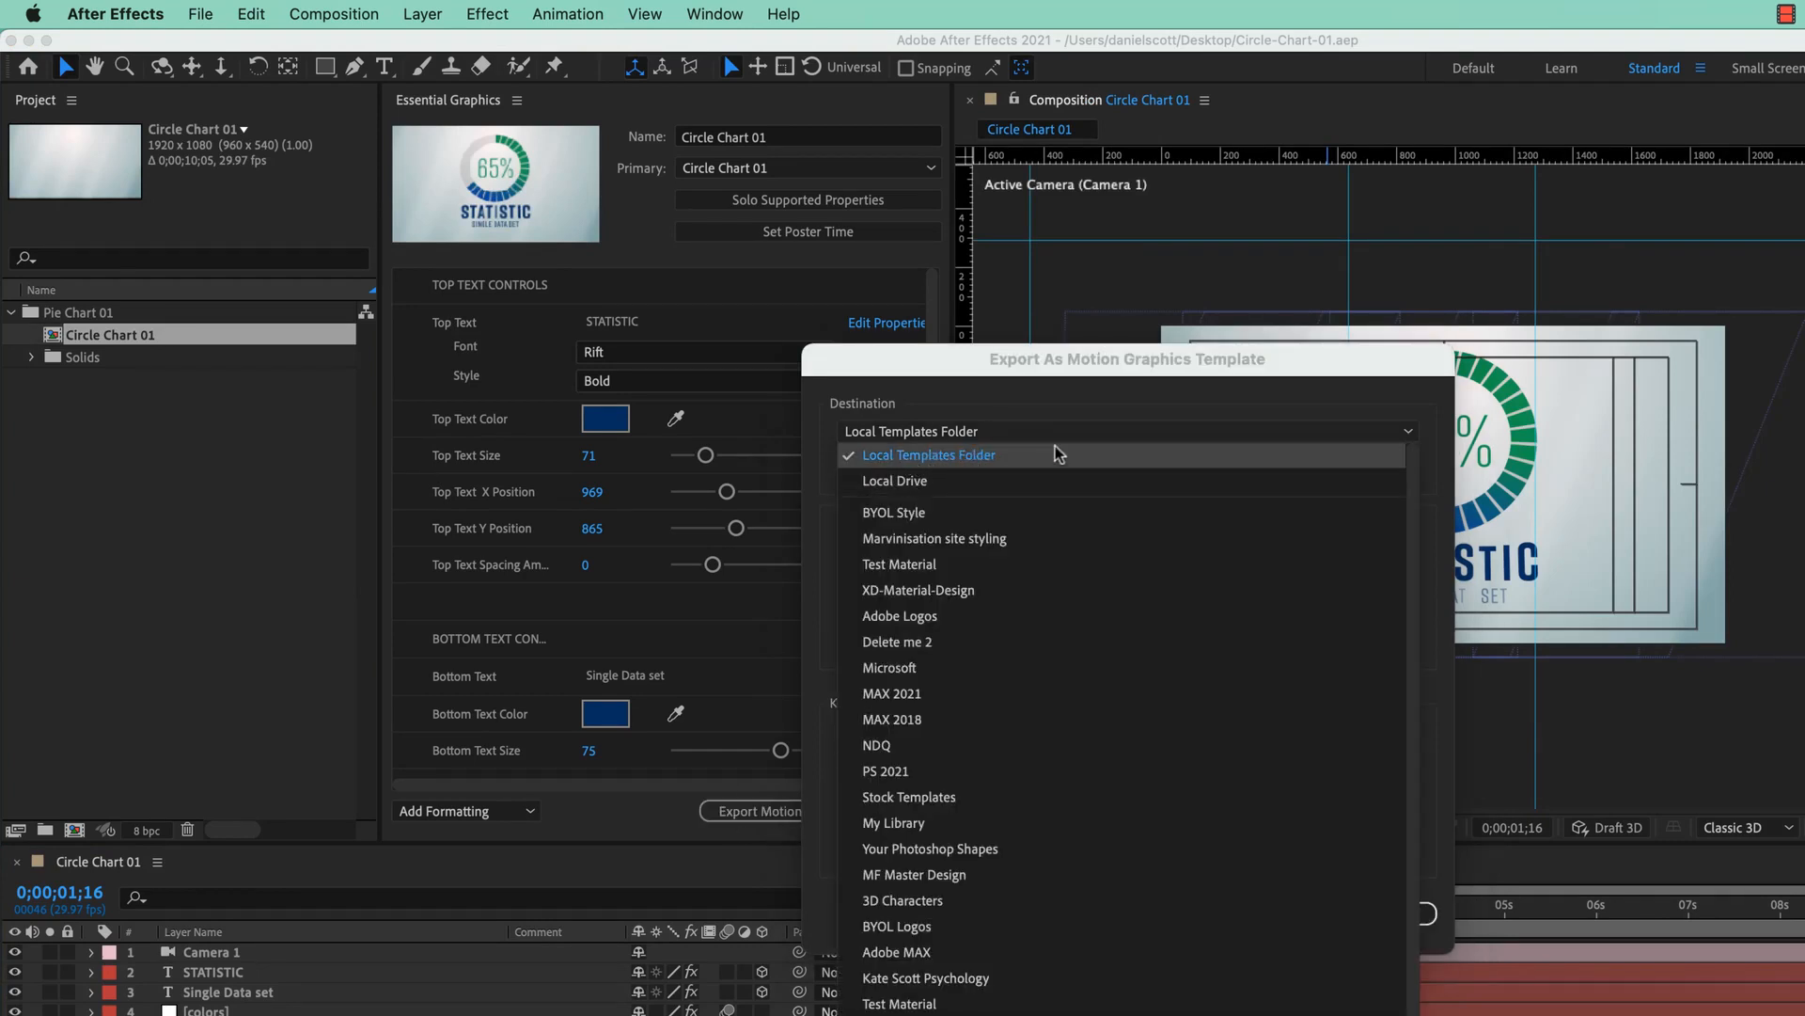
left_click(998, 451)
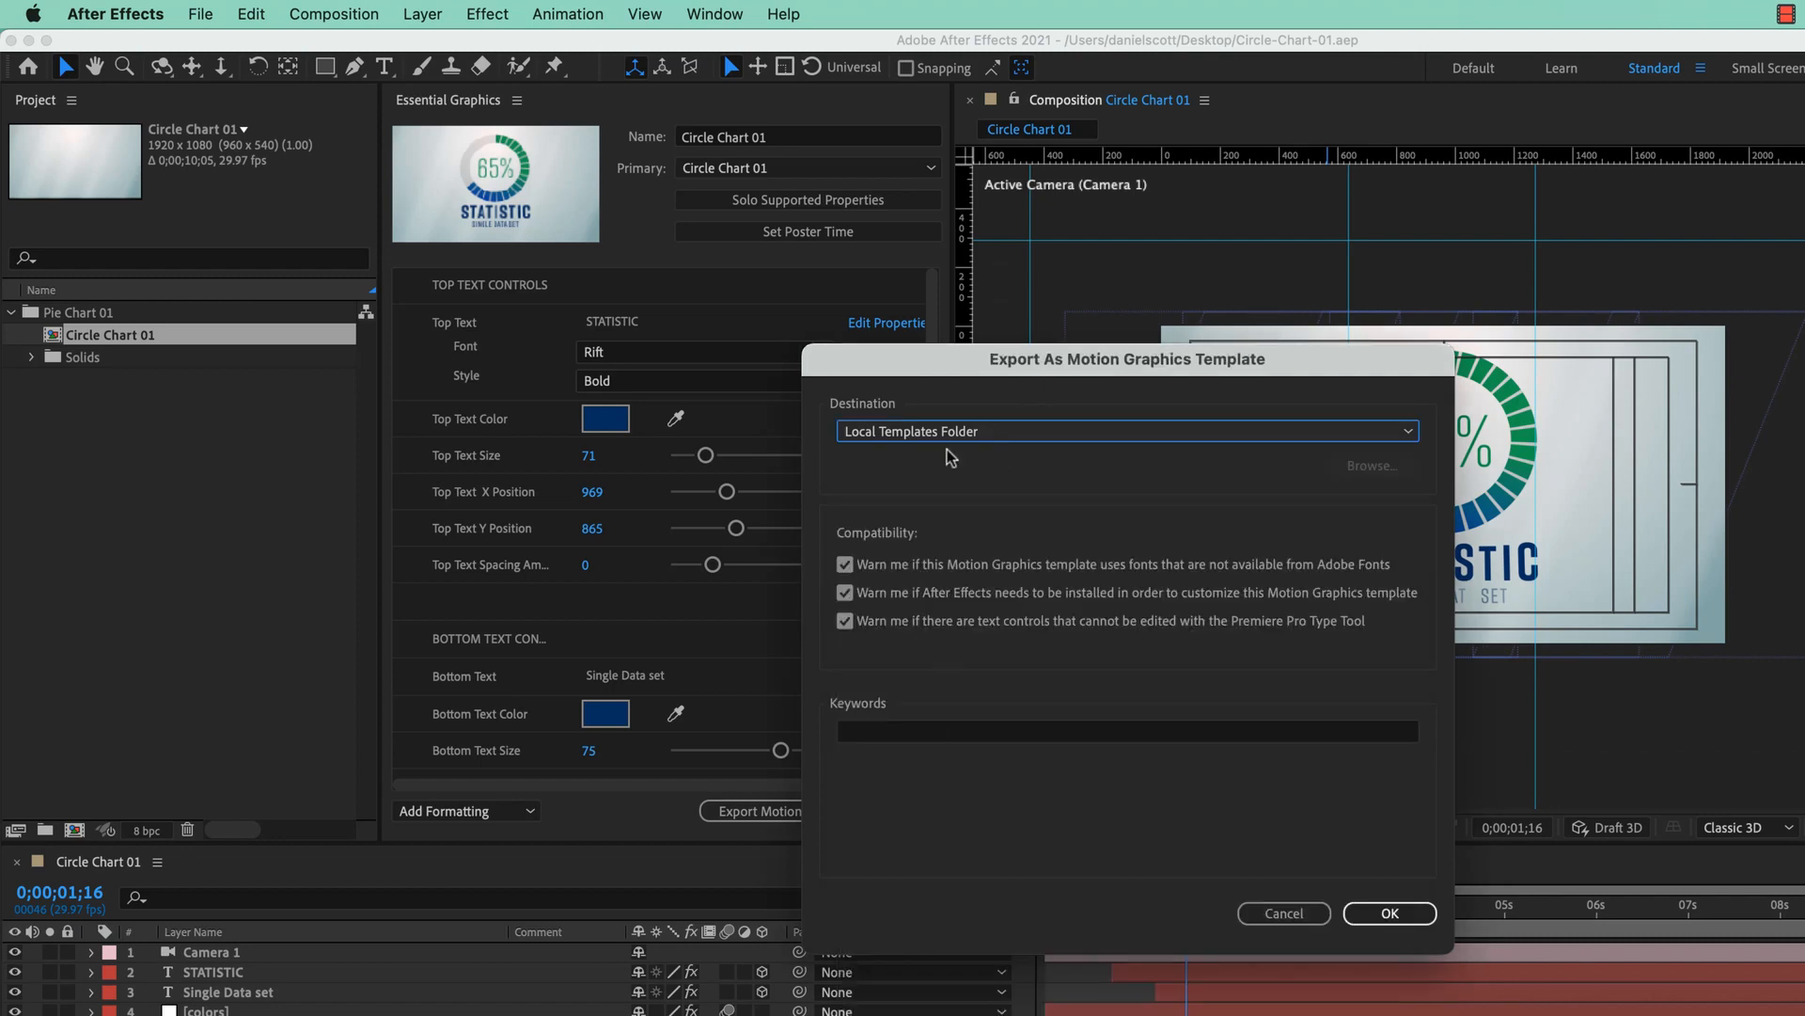
left_click(1283, 913)
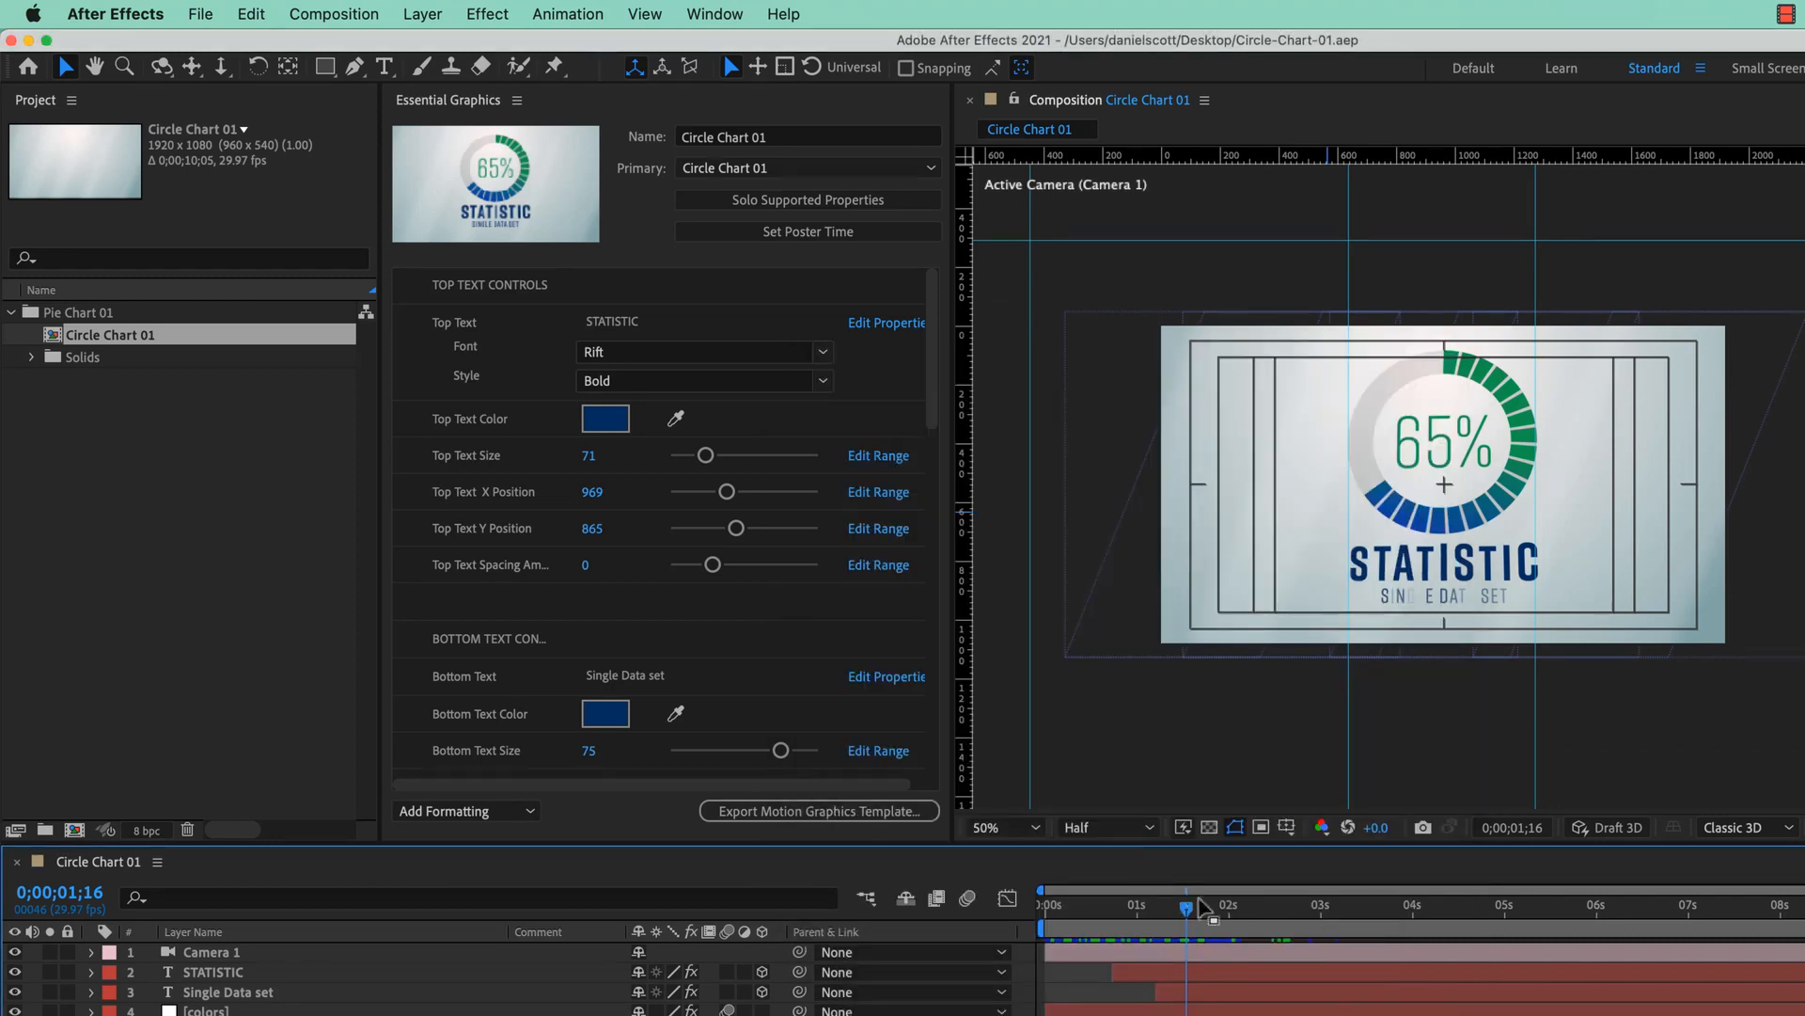
Set the Top Text Color to pink (F3107A).
left_click(622, 433)
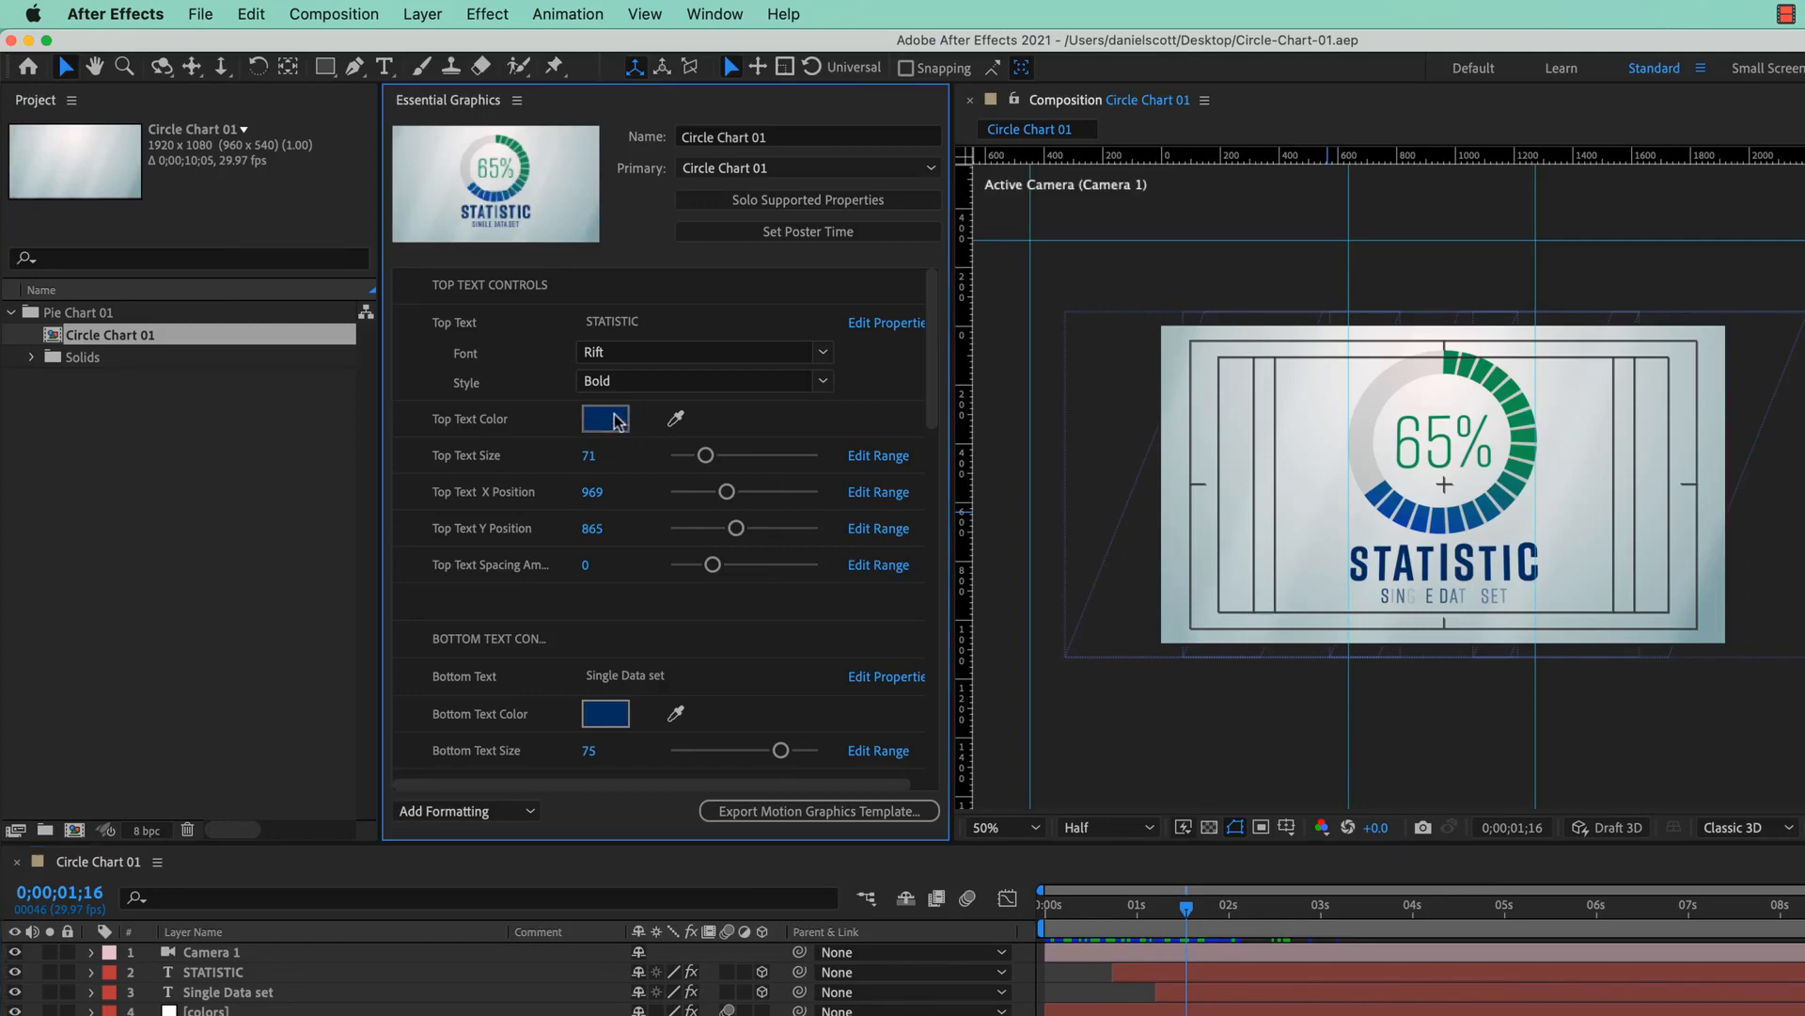
left_click_drag(1170, 689, 1176, 548)
left_click(1123, 537)
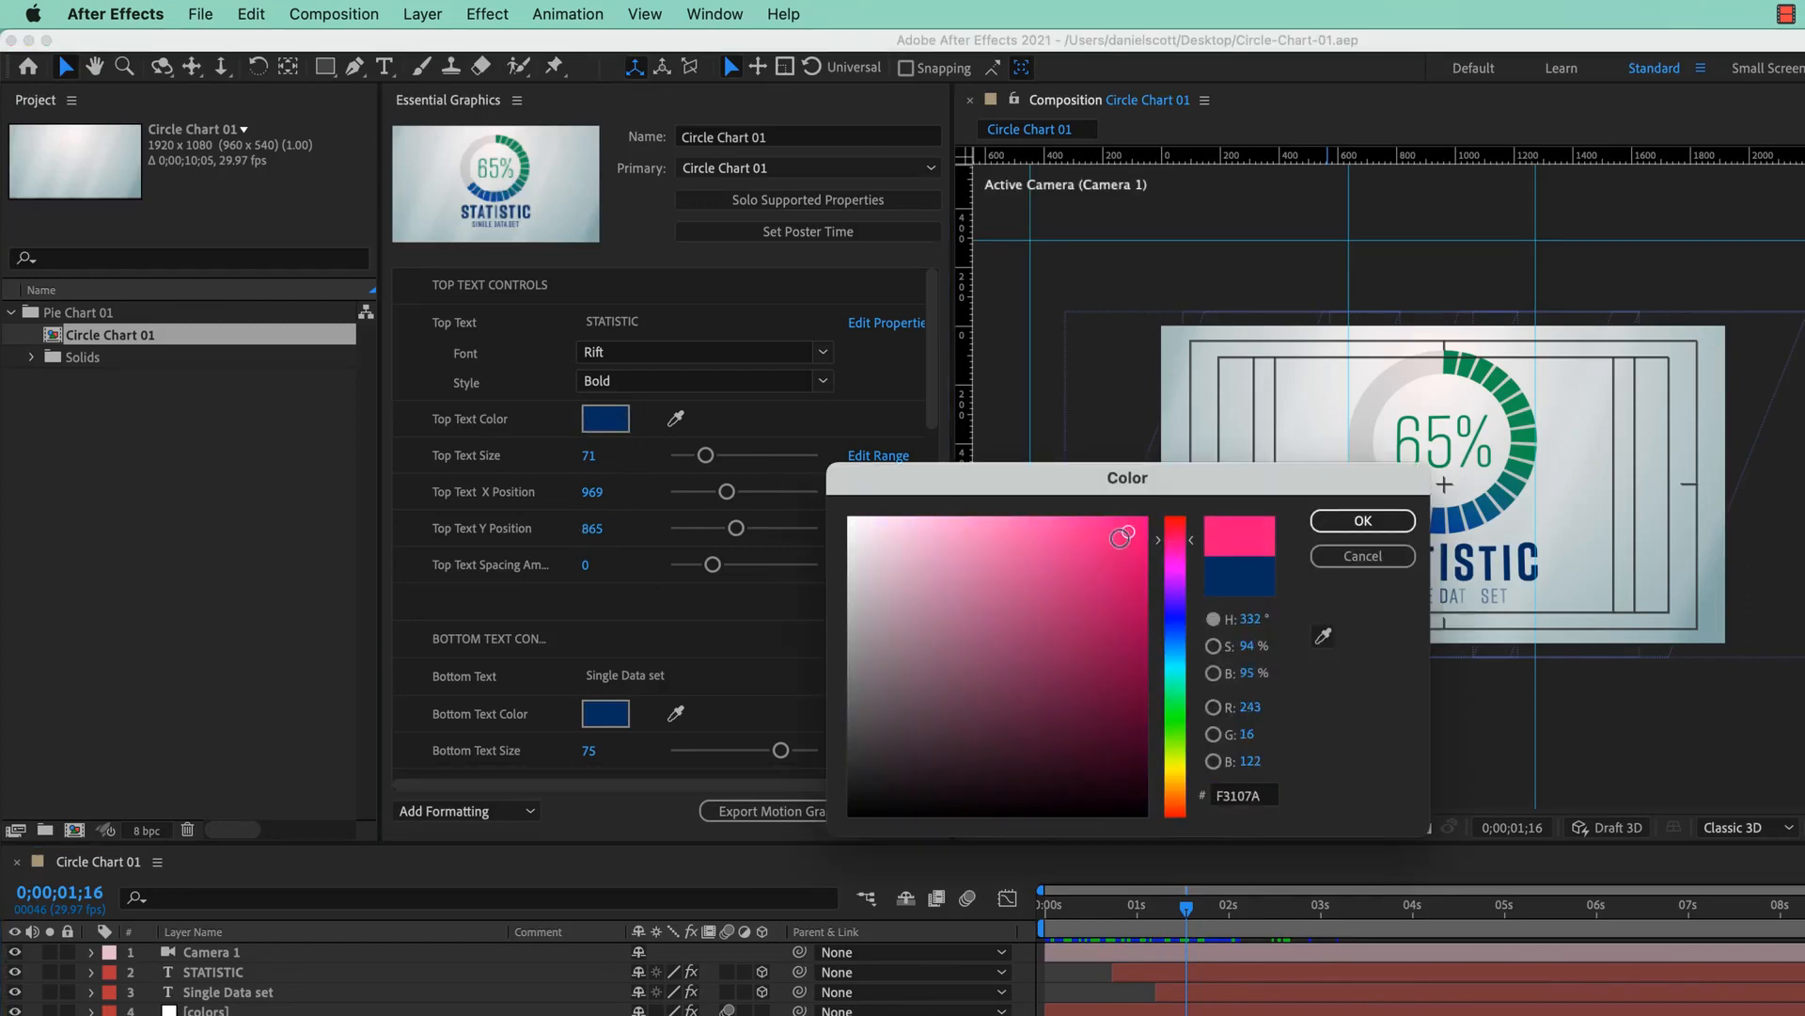
left_click(1363, 520)
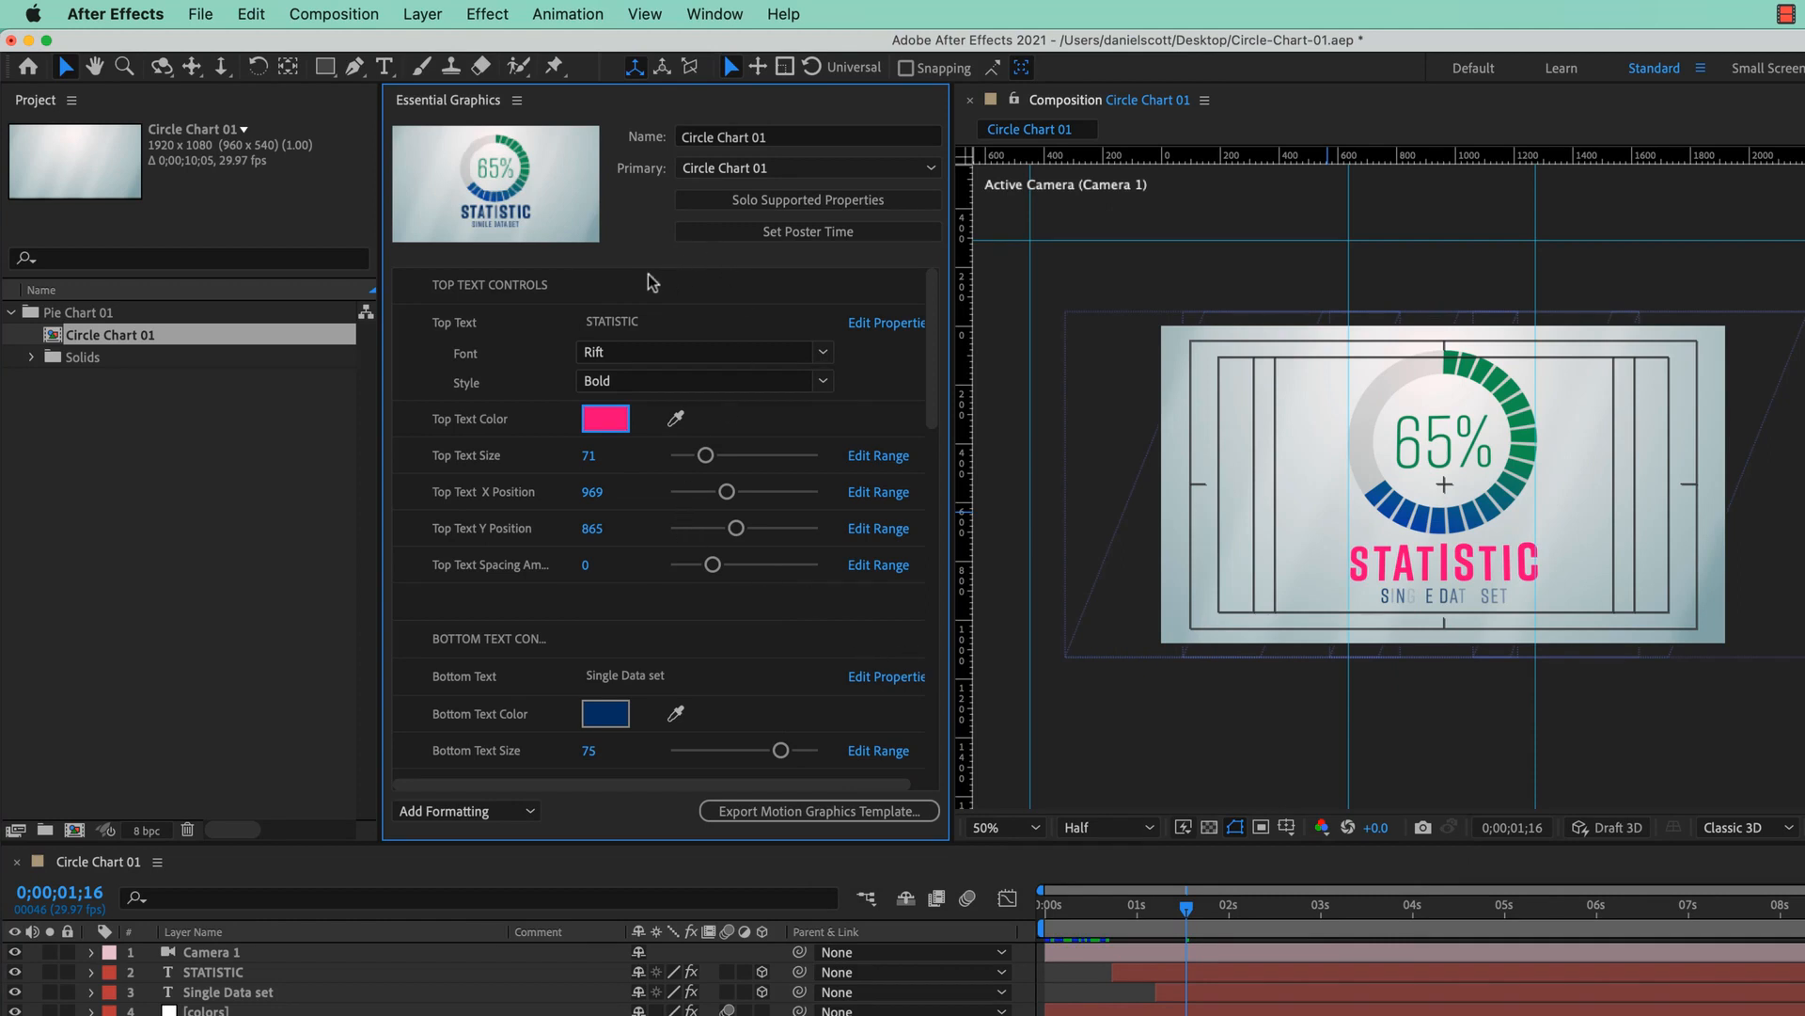
Set the current frame as the poster time and export the template to the Local Templates Folder, saving the project first.
left_click(810, 235)
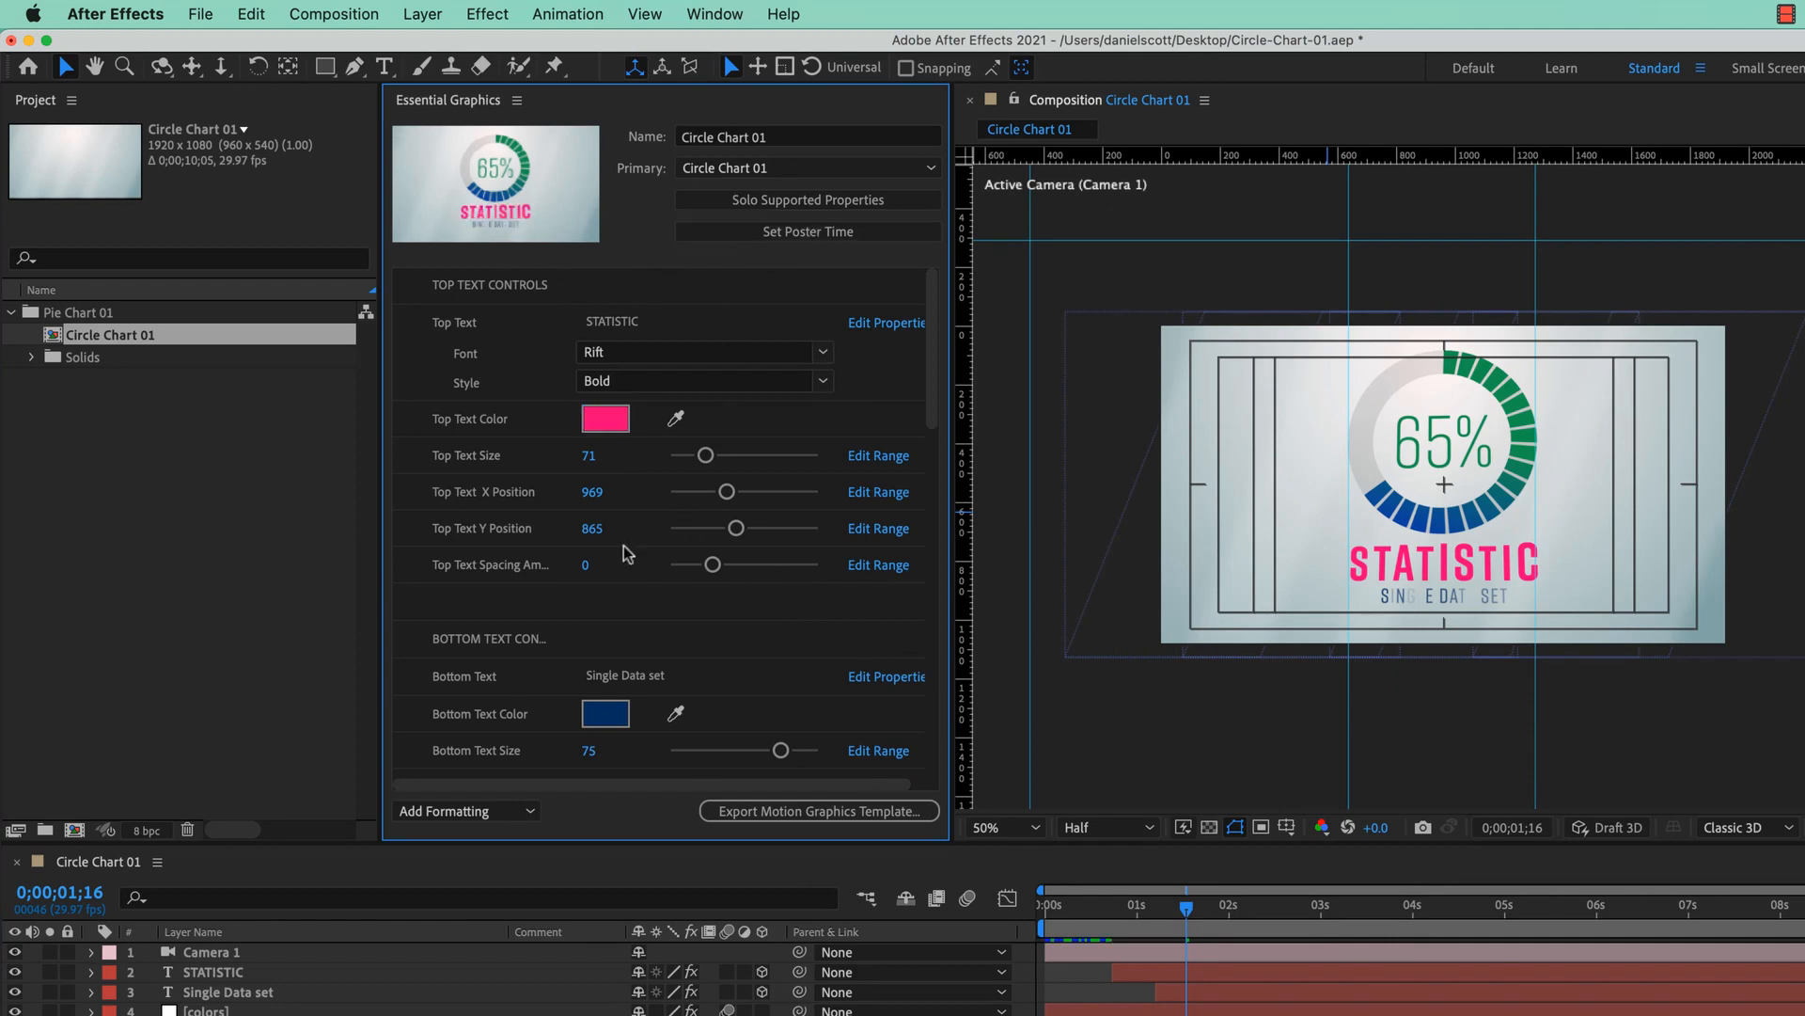
left_click(818, 811)
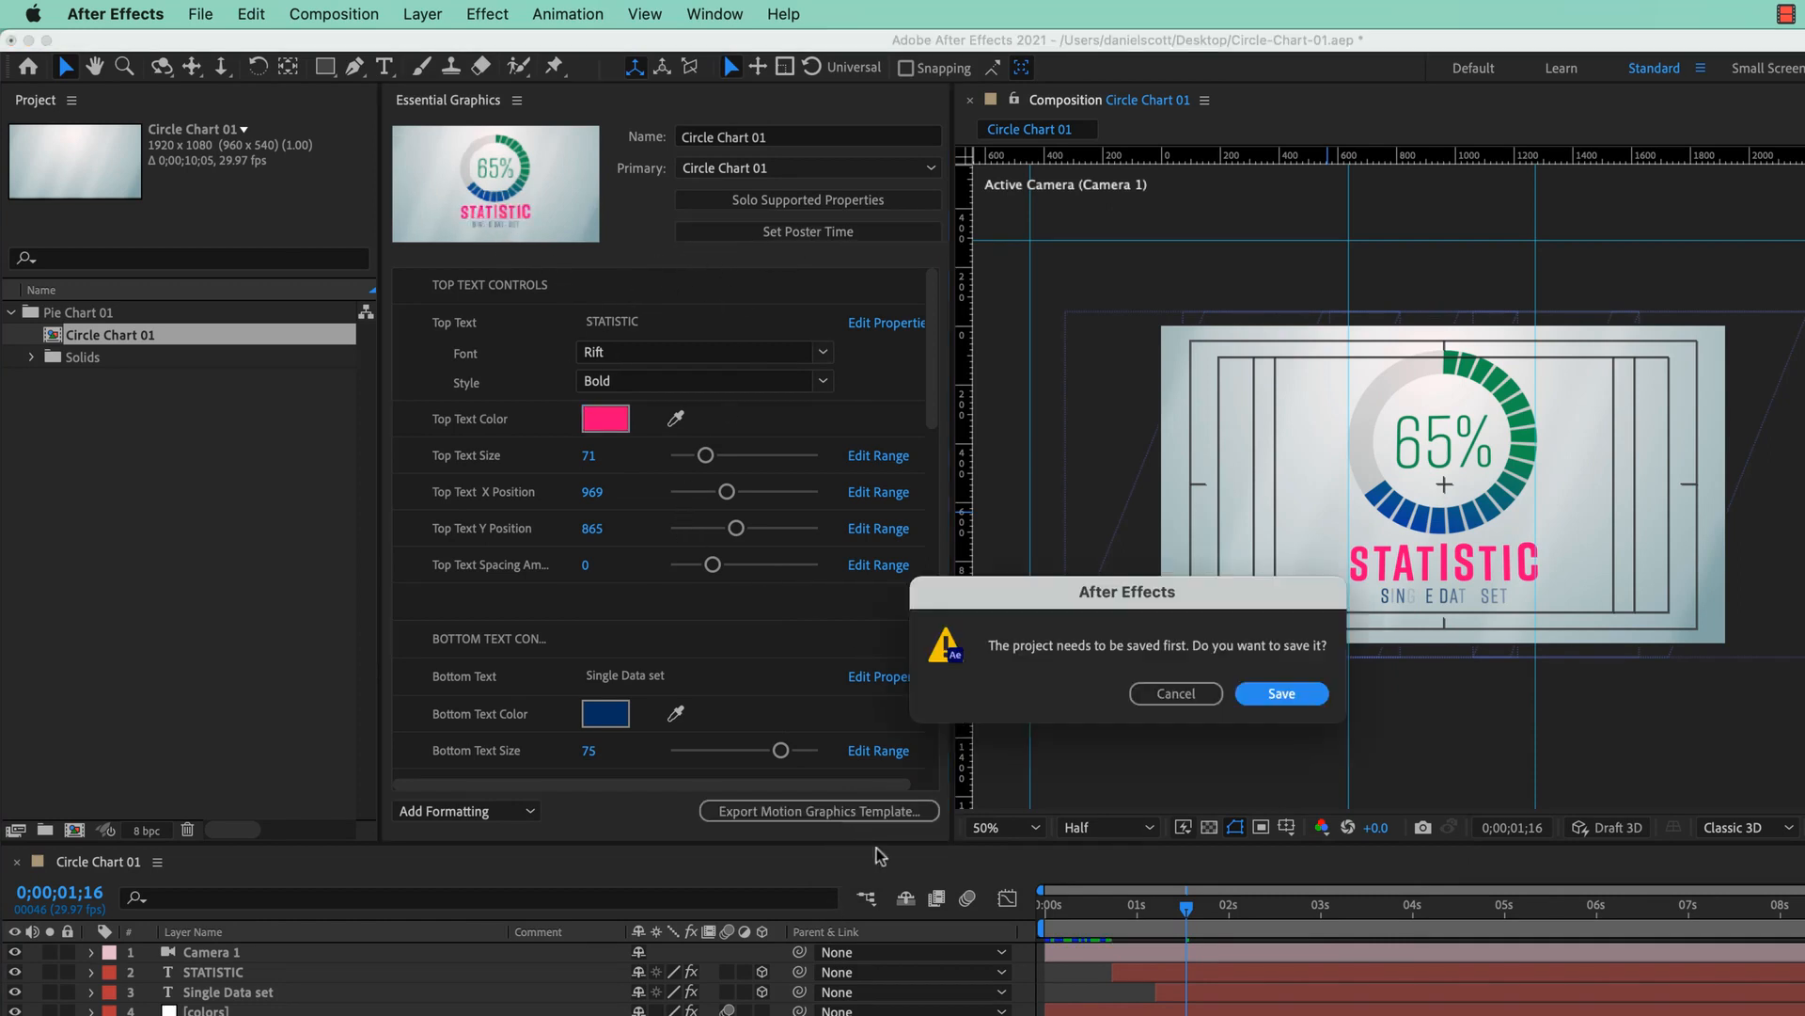
left_click(1293, 696)
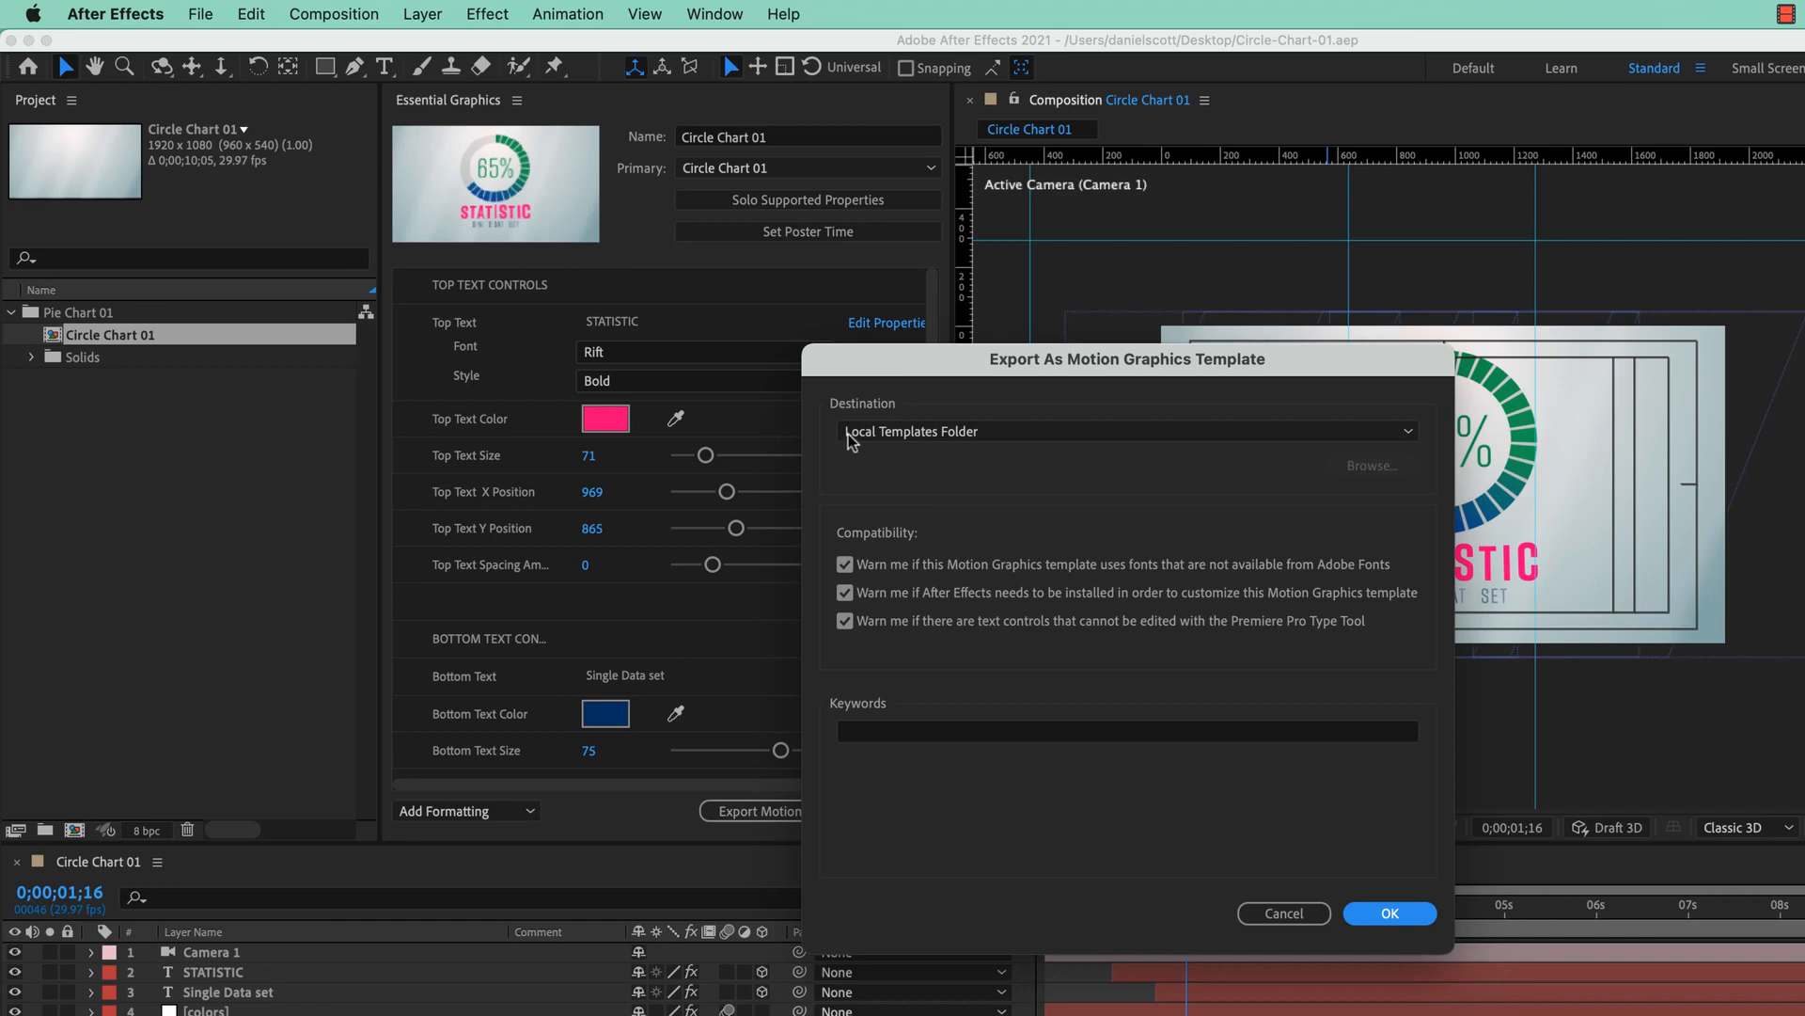
left_click(1413, 914)
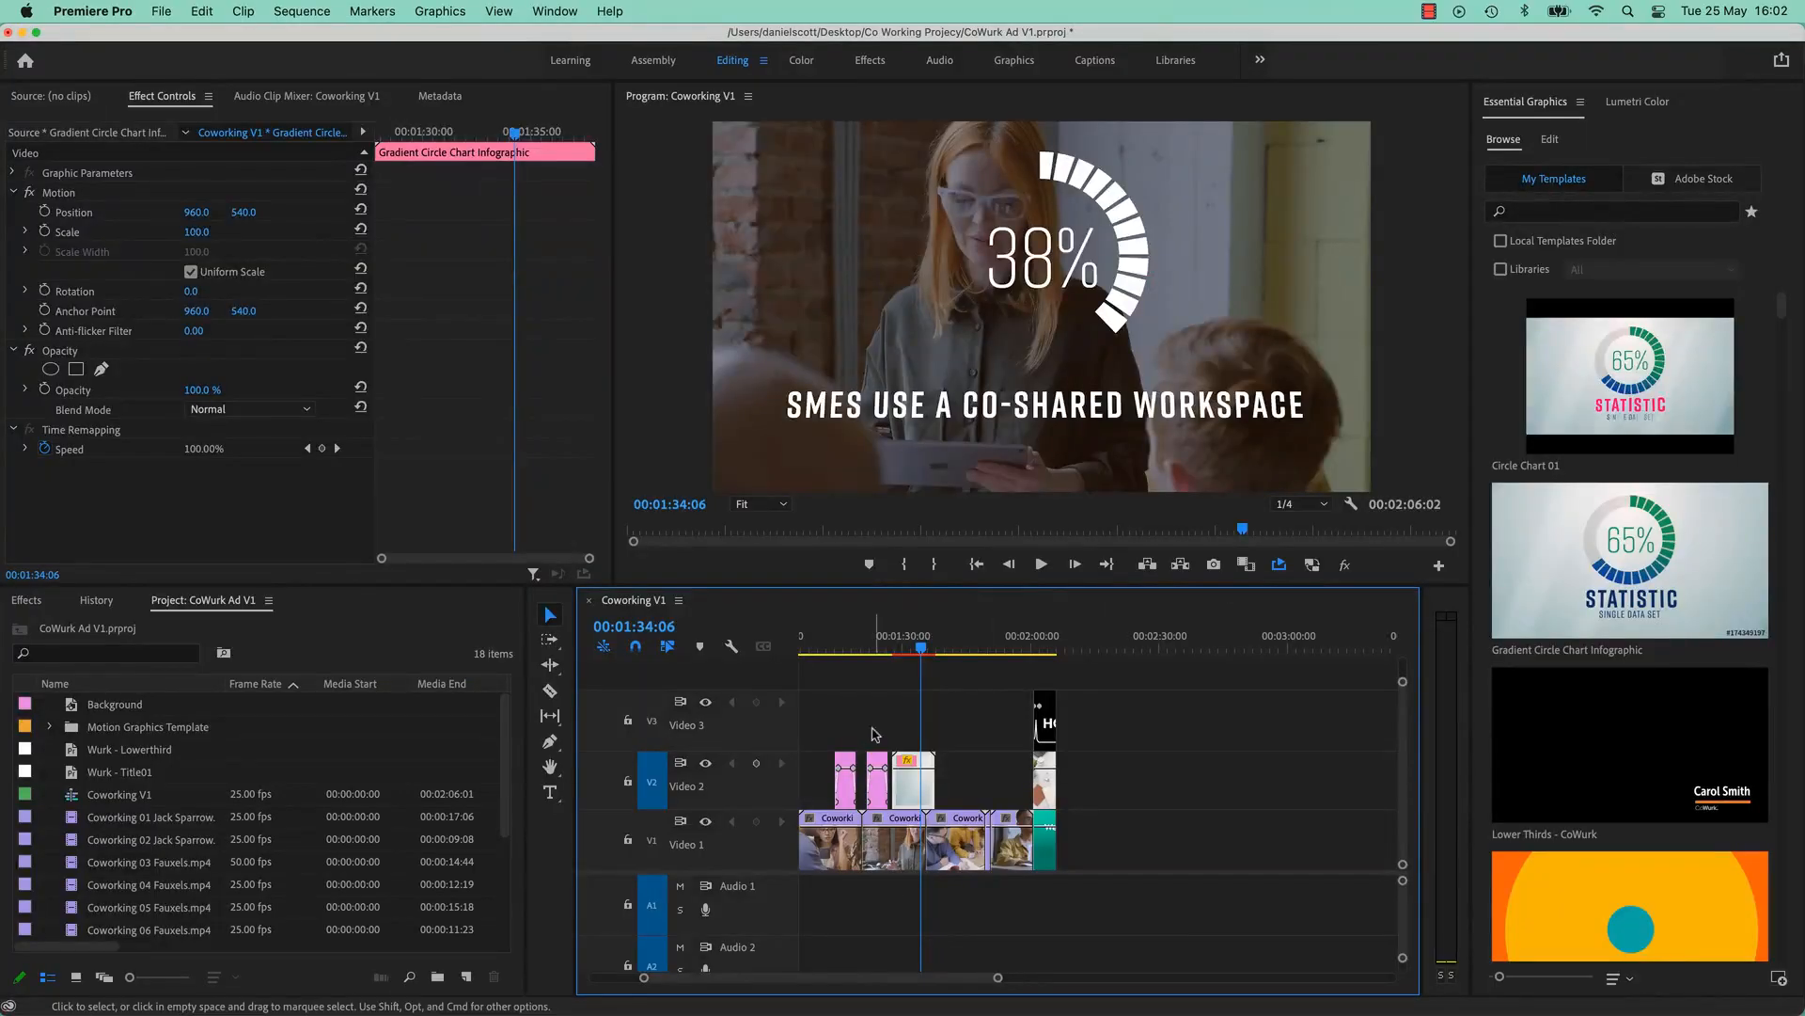
Switch to Premiere Pro and move the Gradient Circle Chart Infographic clip on Video 2 well past the end of the other clips.
left_click_drag(906, 779, 1232, 781)
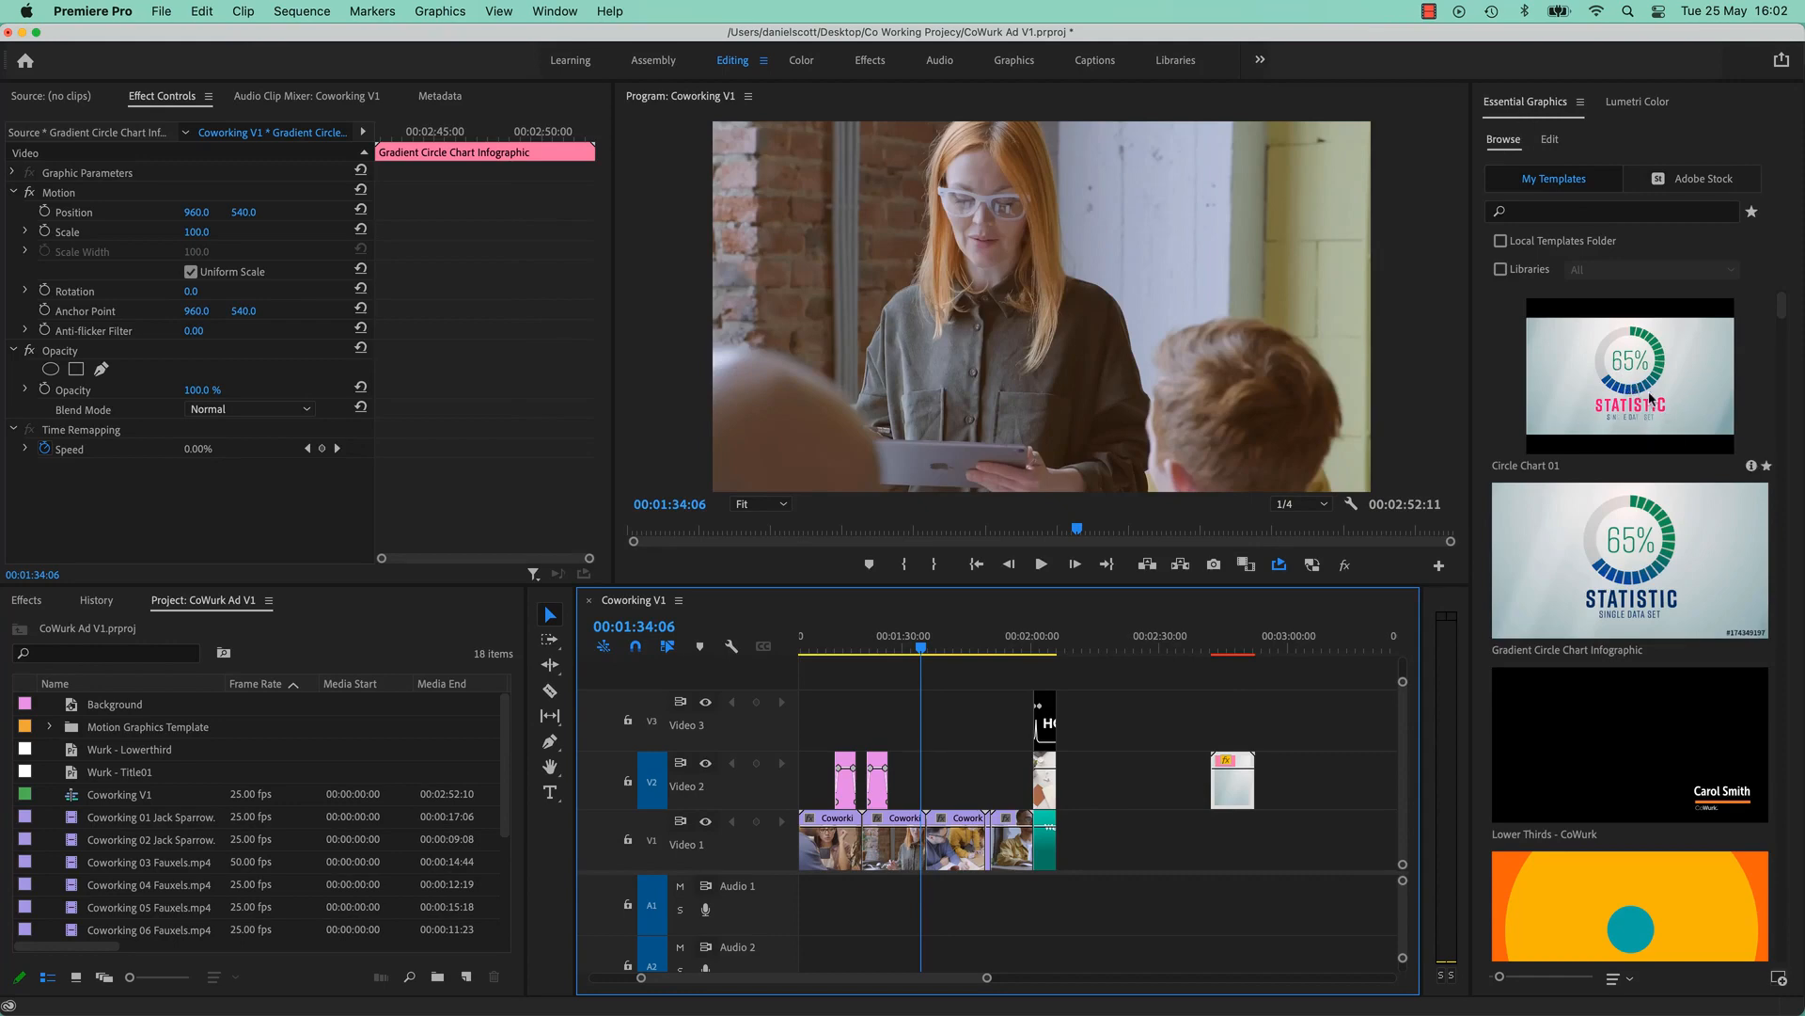
Add the Circle Chart 01 template to Video 2 at 00:01:34:06 and set its Top Text font to Impact.
left_click_drag(1618, 388, 922, 805)
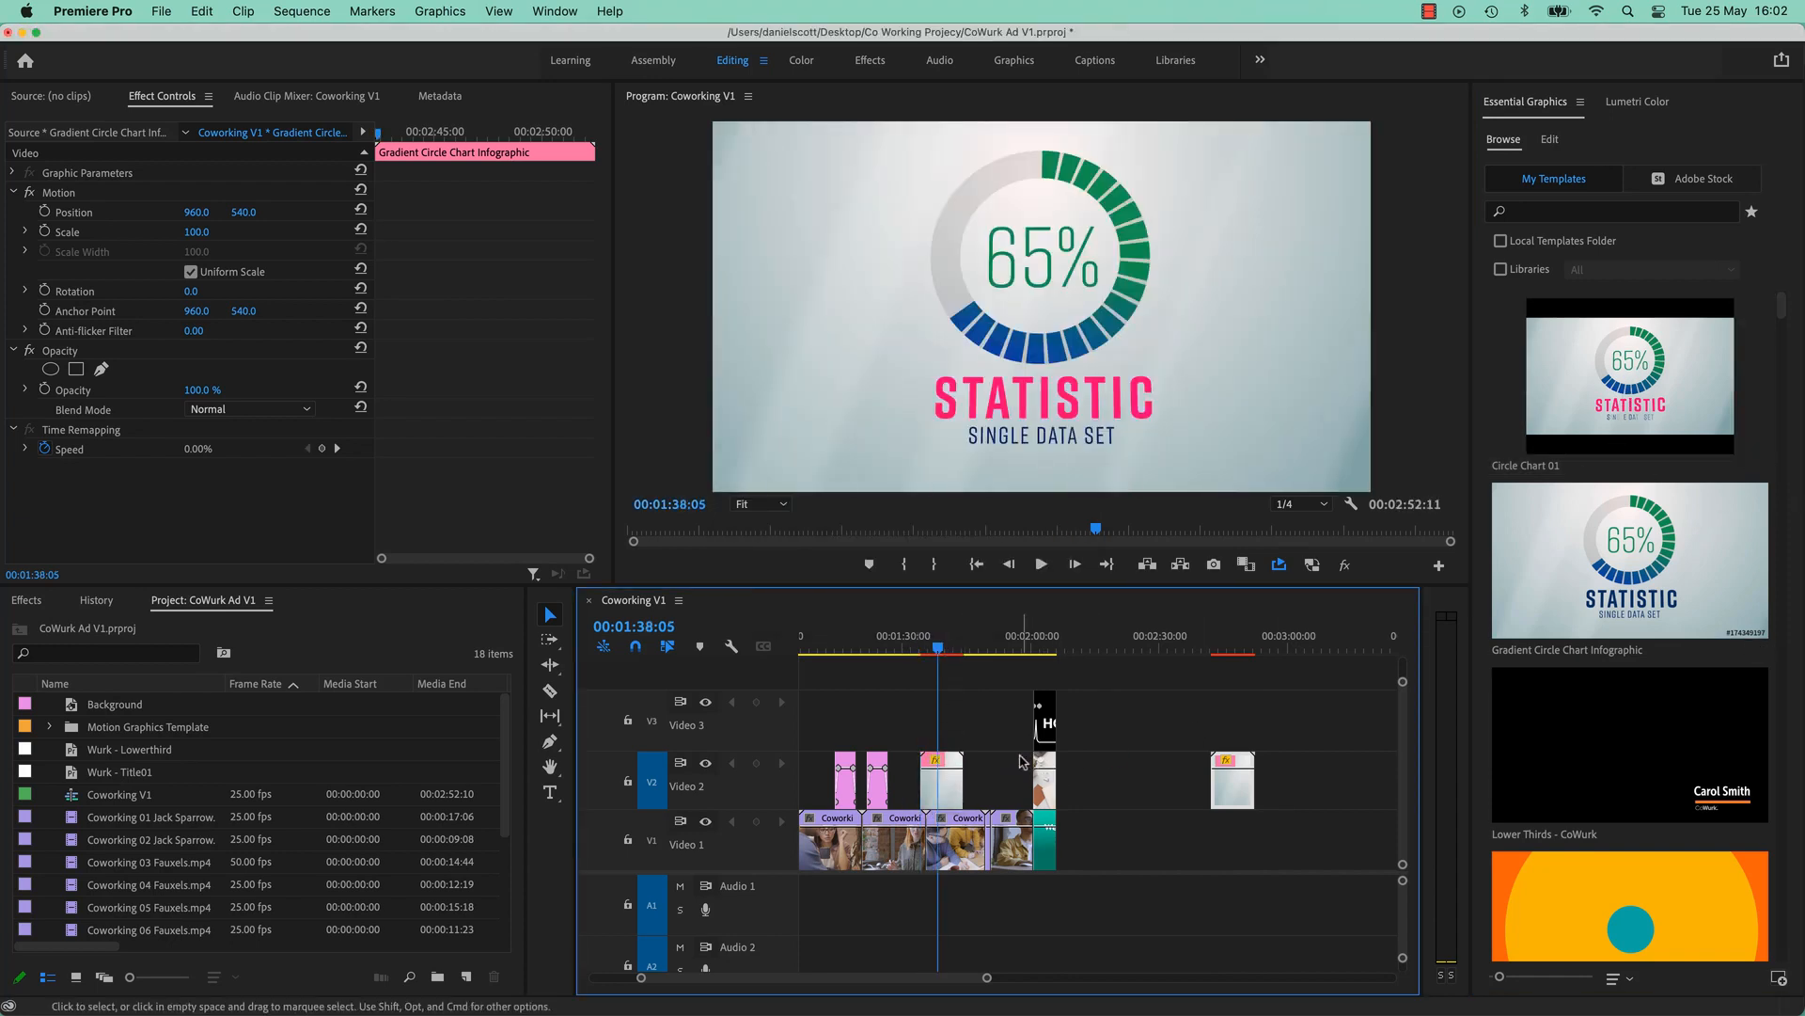
left_click(995, 416)
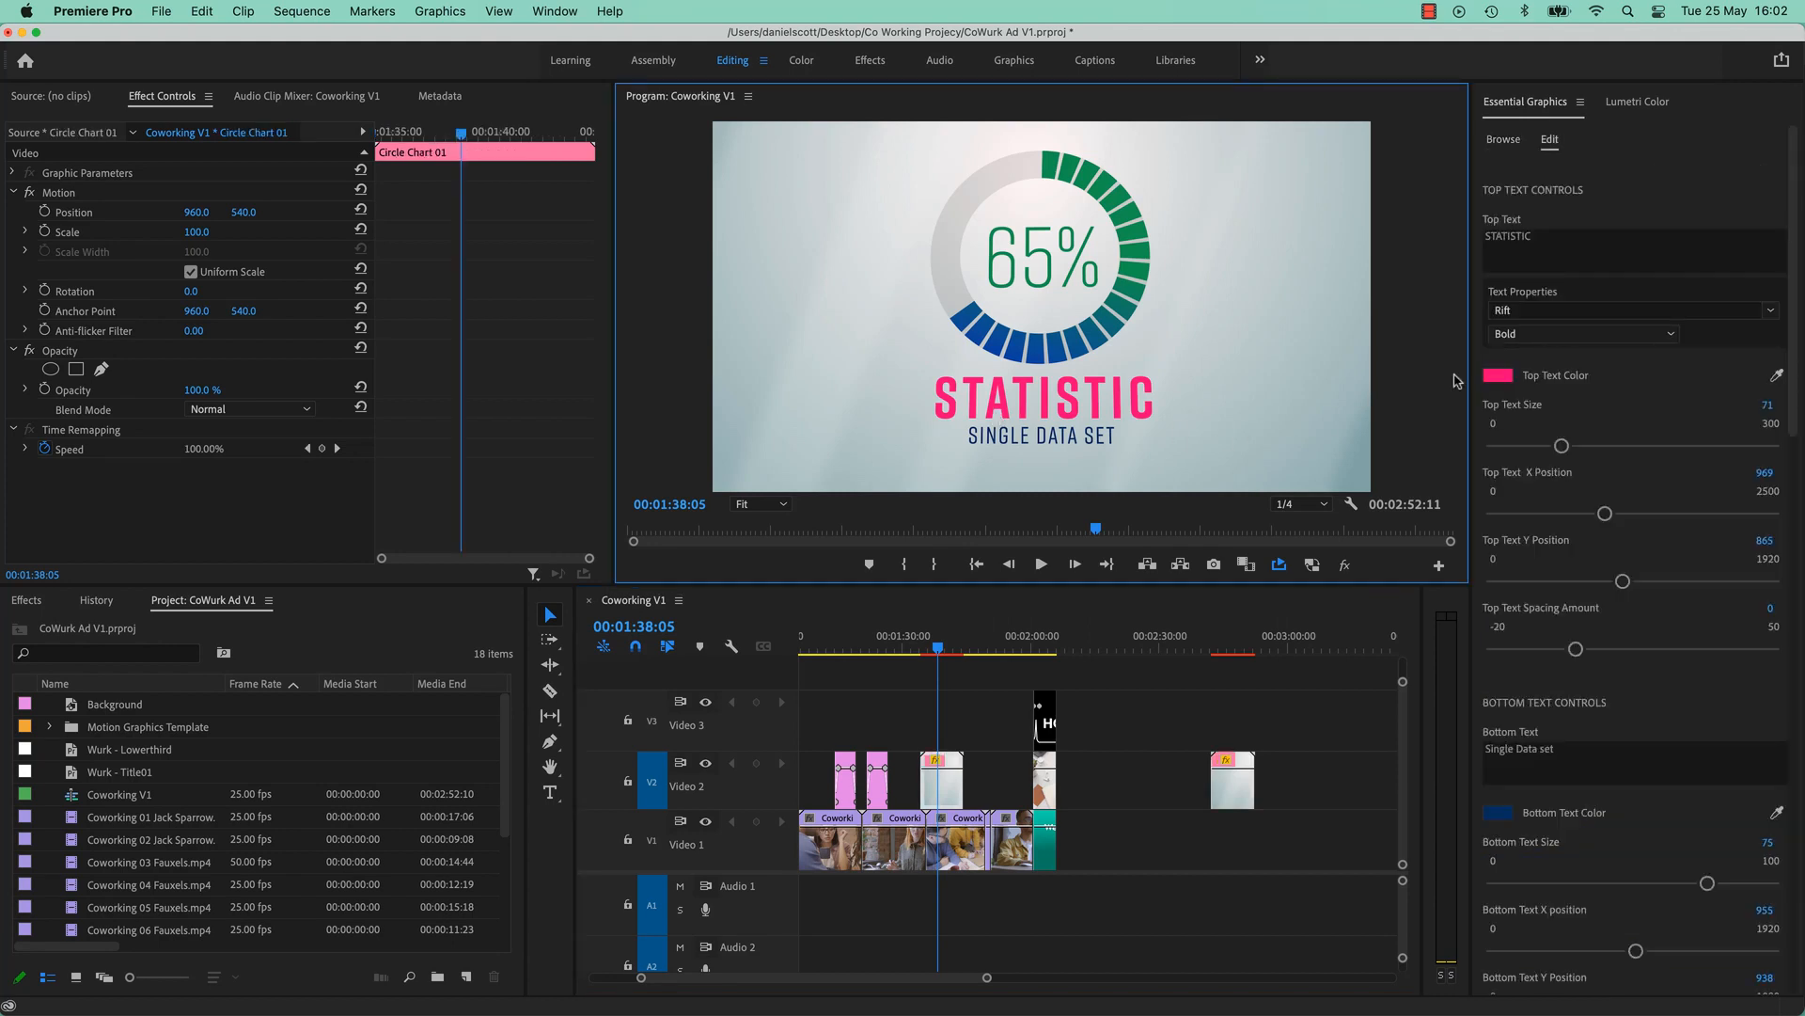
left_click(1524, 311)
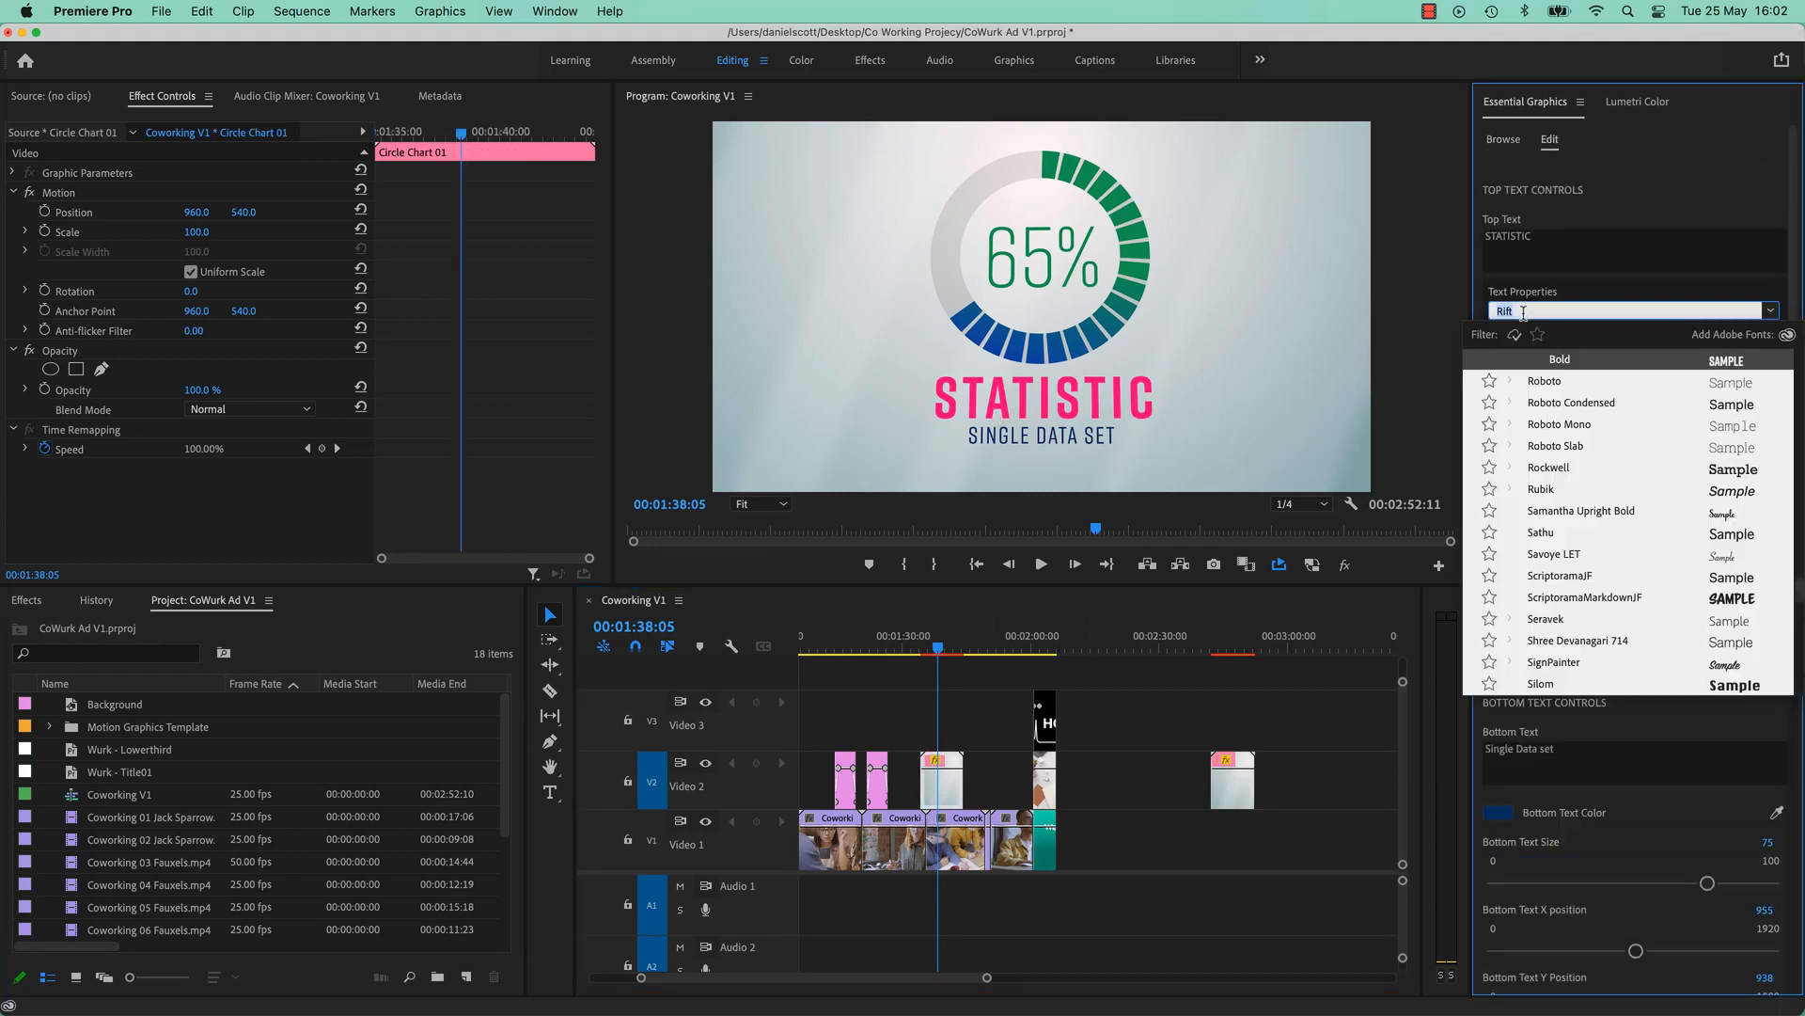
type("im")
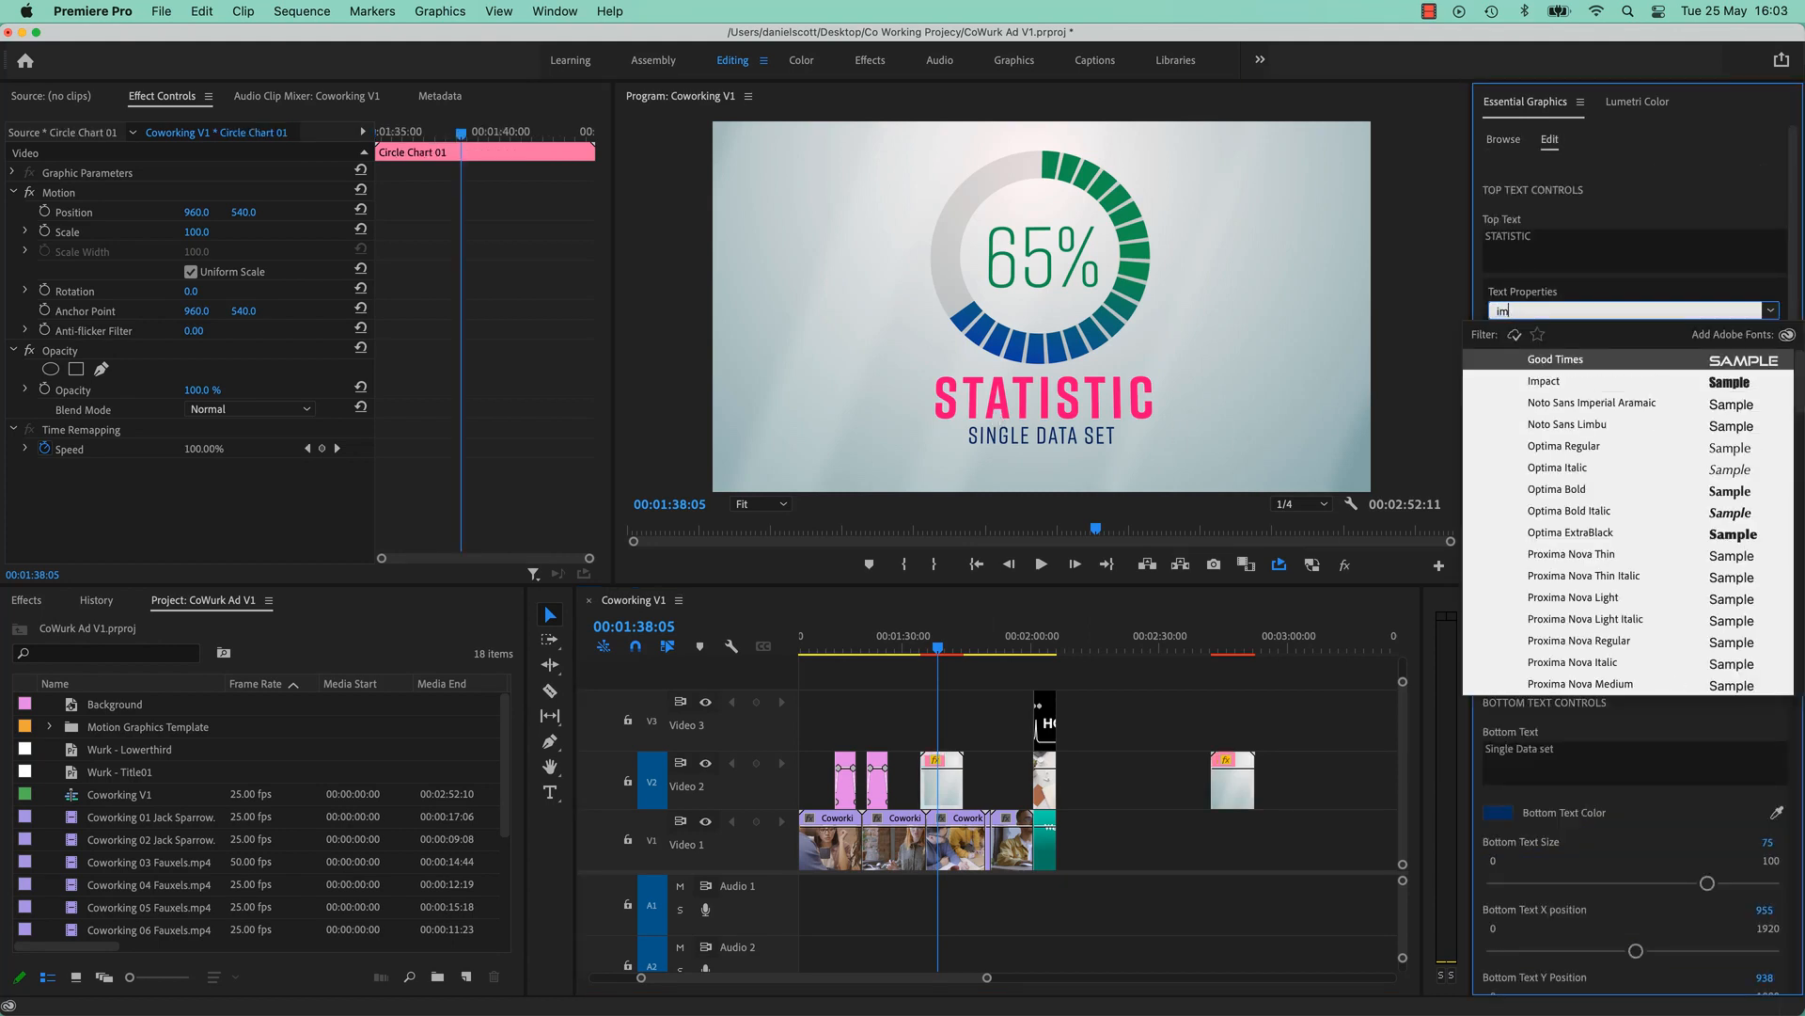
type("p")
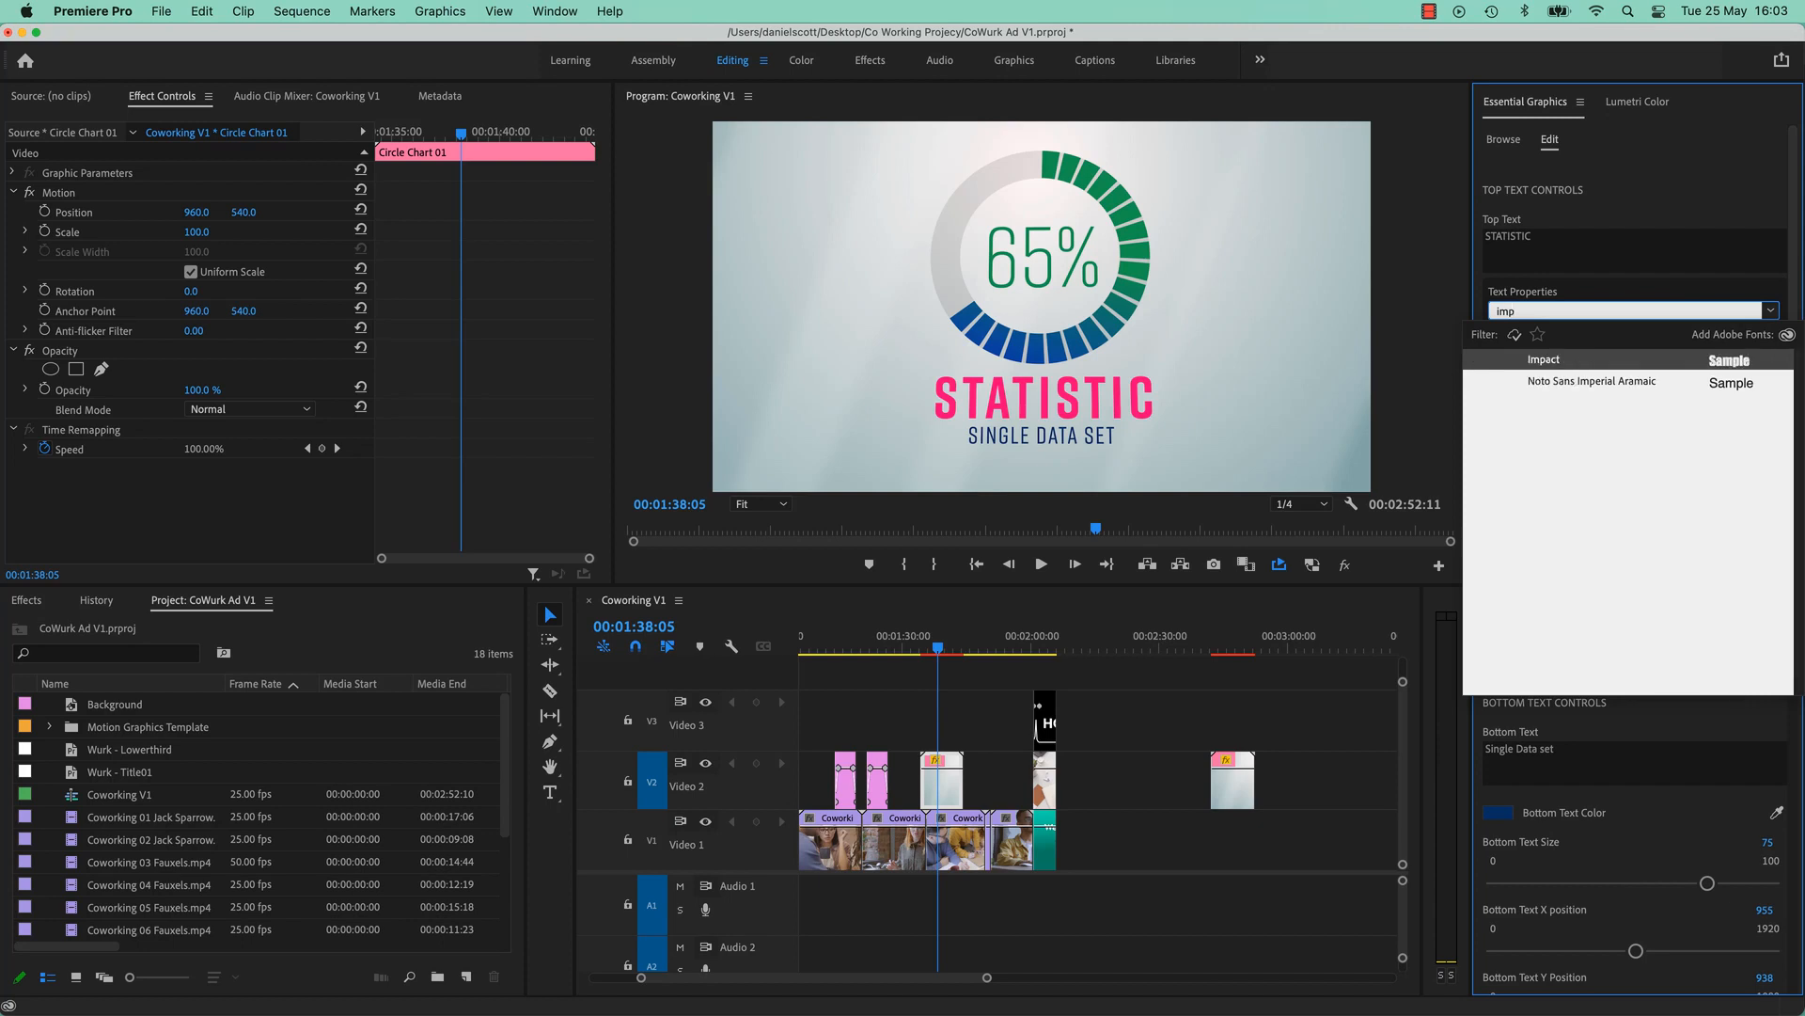
left_click(1542, 367)
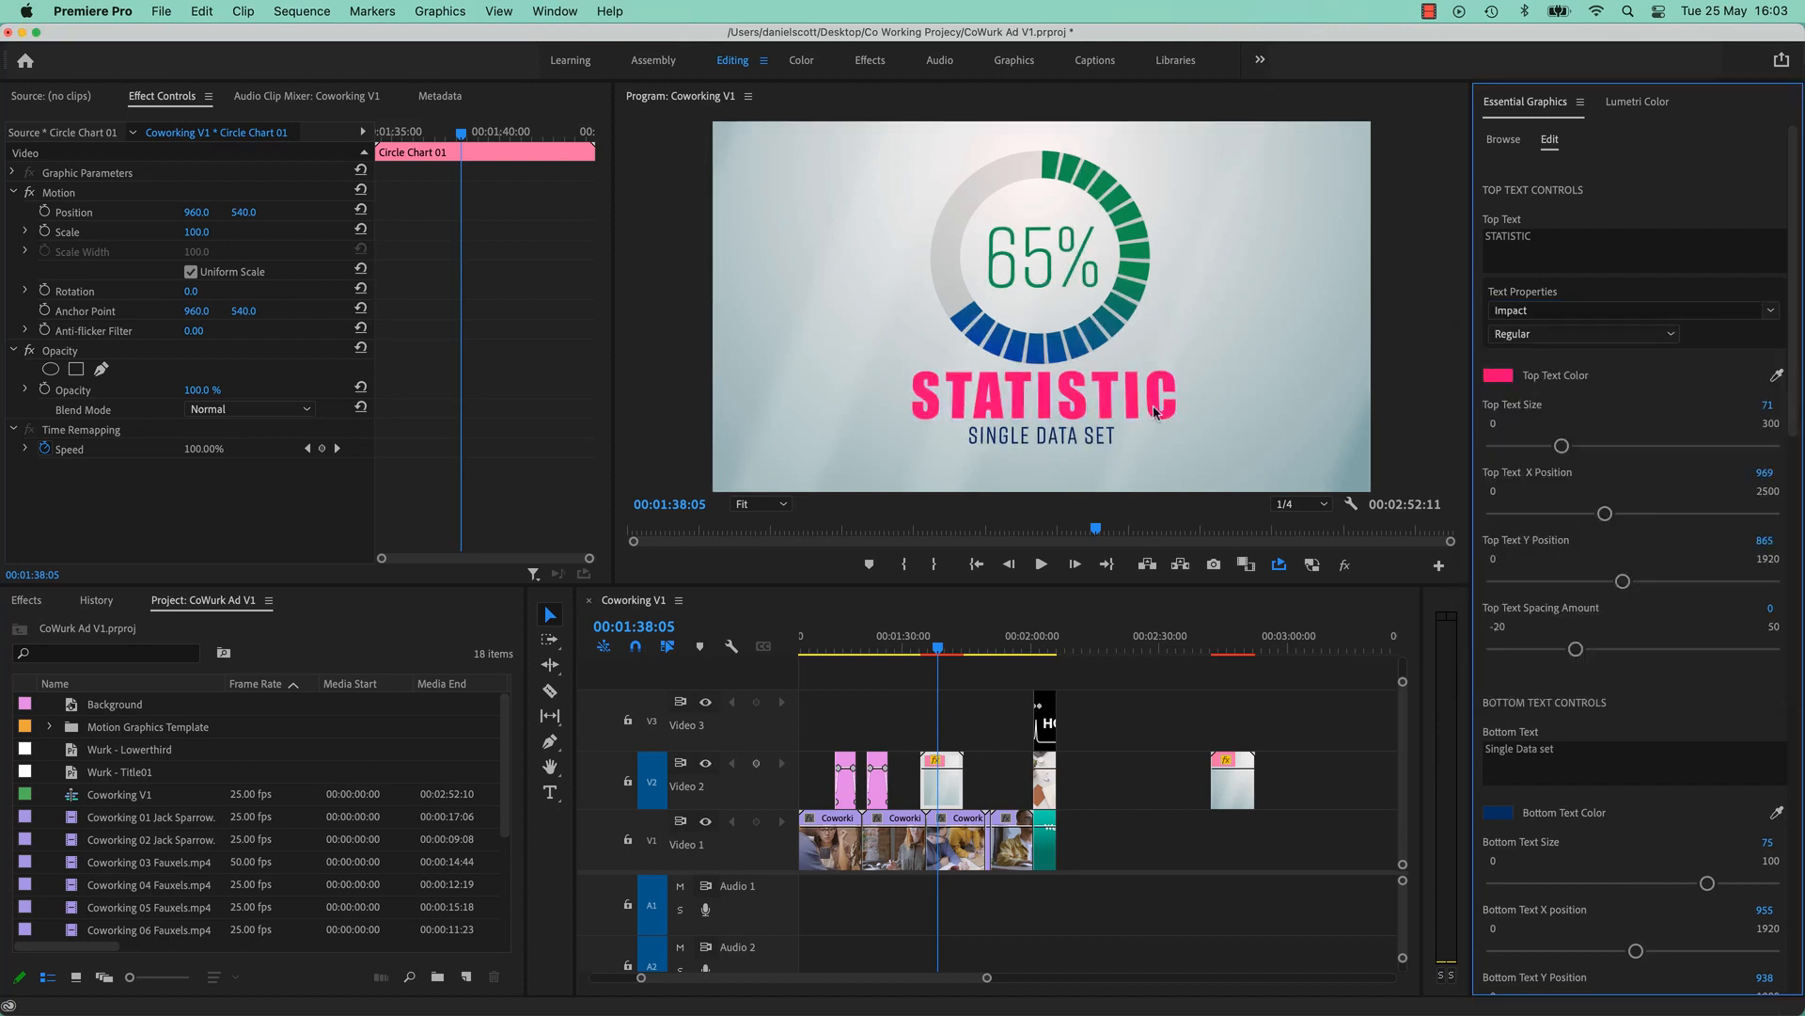